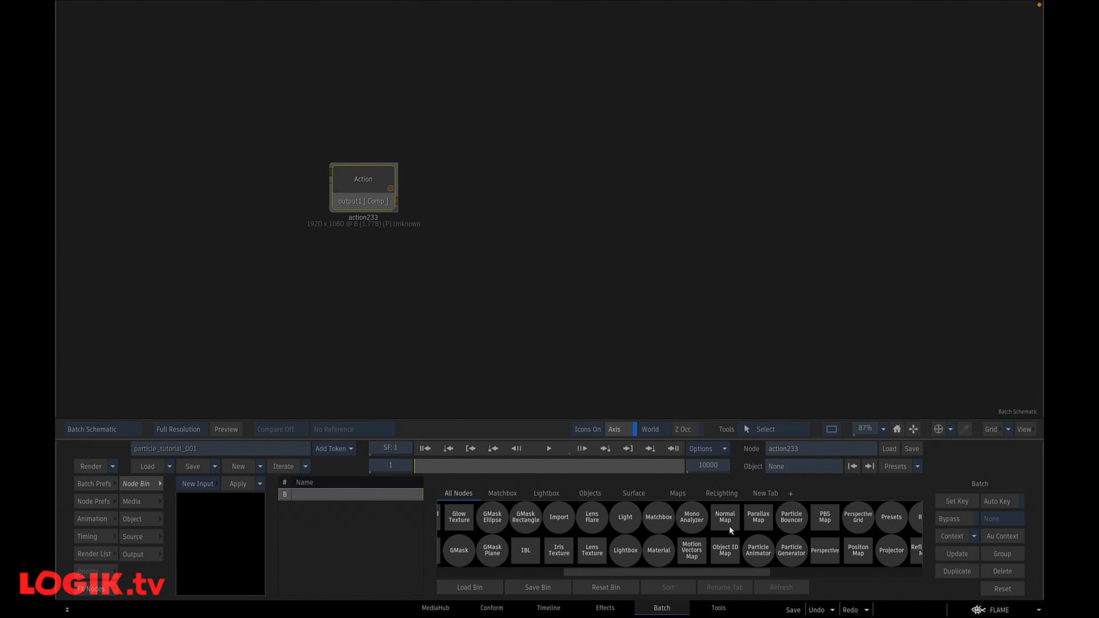
Step: Add a Light node beside the camera in the Action node's schematic and display the Action output
double_click(371, 184)
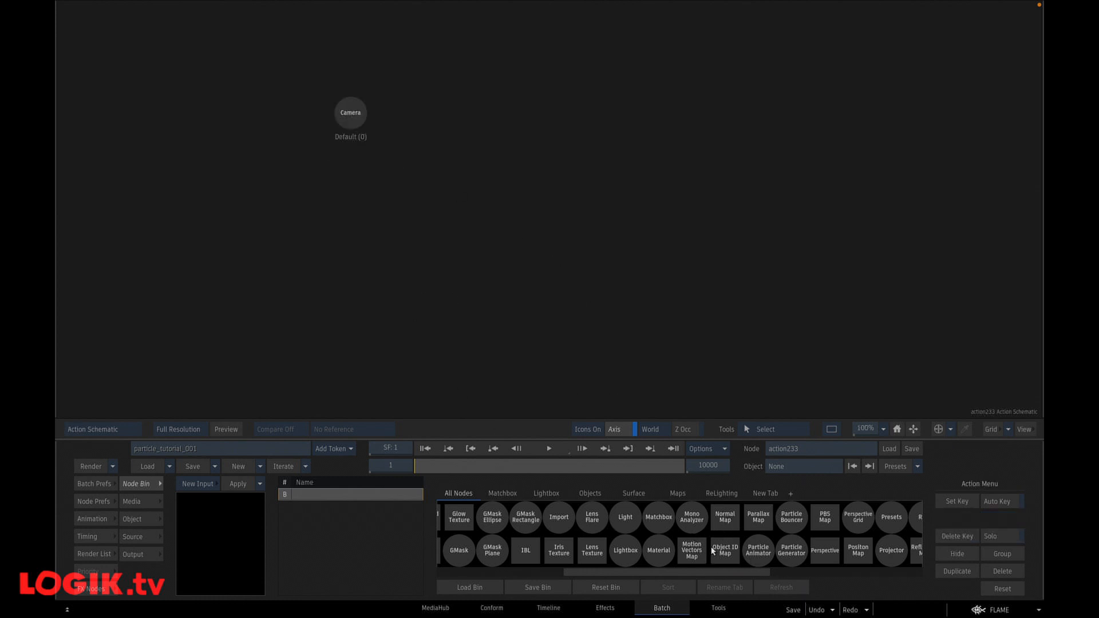
left_click_drag(723, 574, 721, 574)
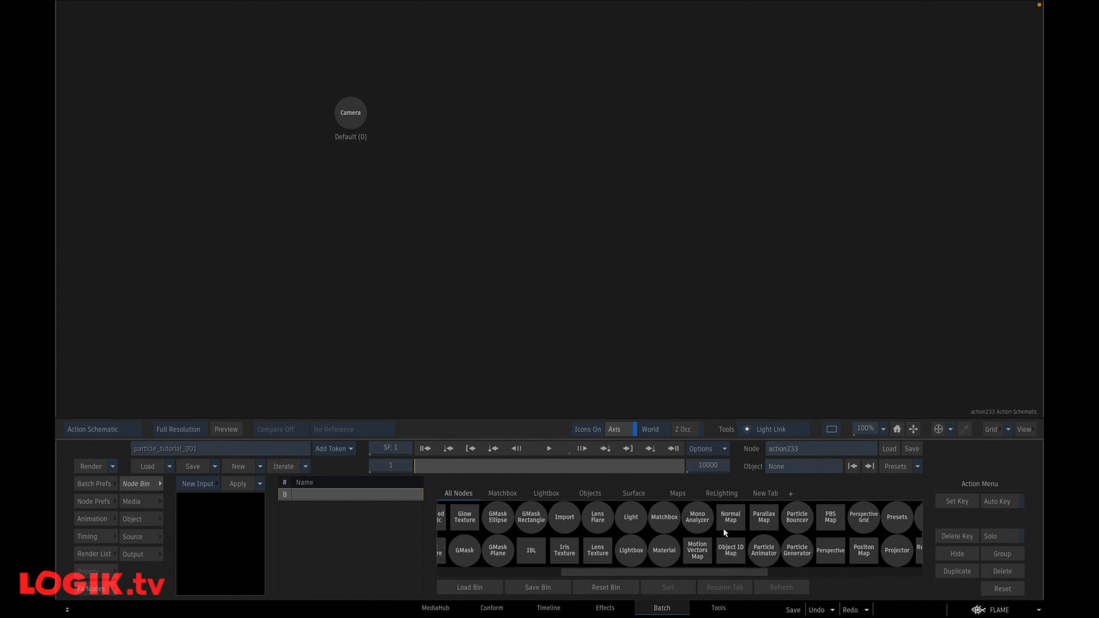
scroll(738, 521, "left", 3)
left_click_drag(712, 517, 450, 116)
double_click(456, 120)
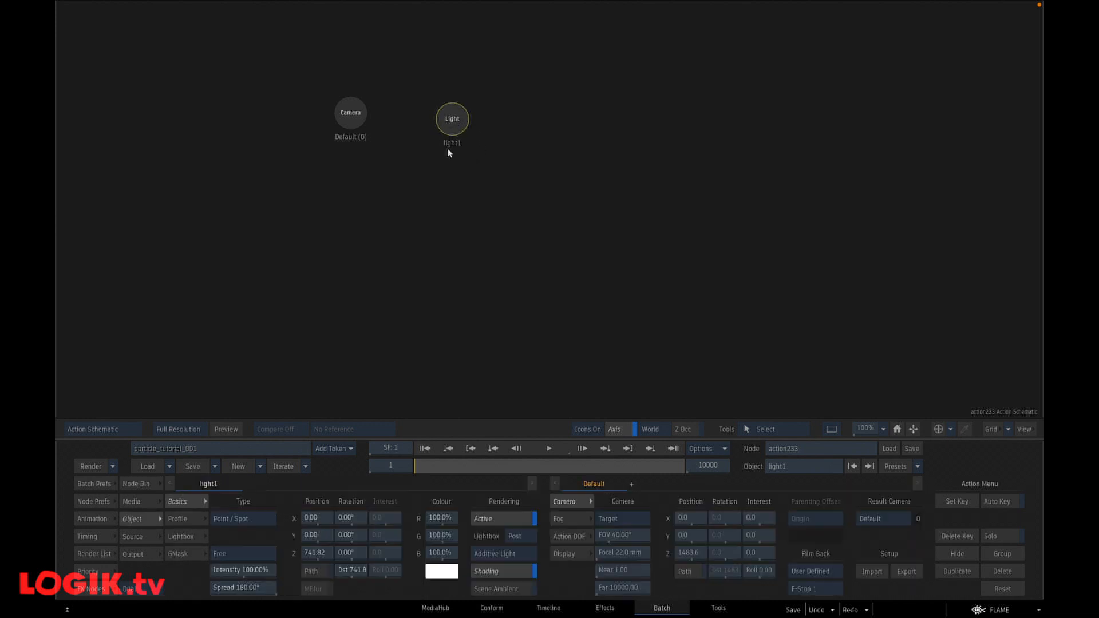
key("F4")
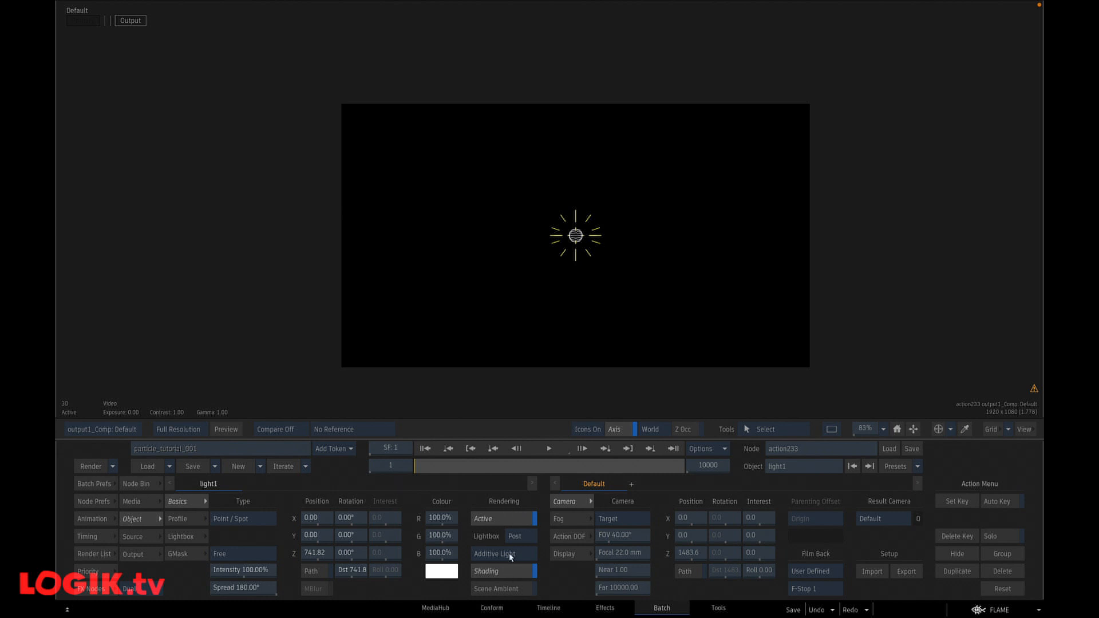
Step: Add a Particle Generator node below the light in the Action schematic and play the output to preview the emission
left_click(130, 485)
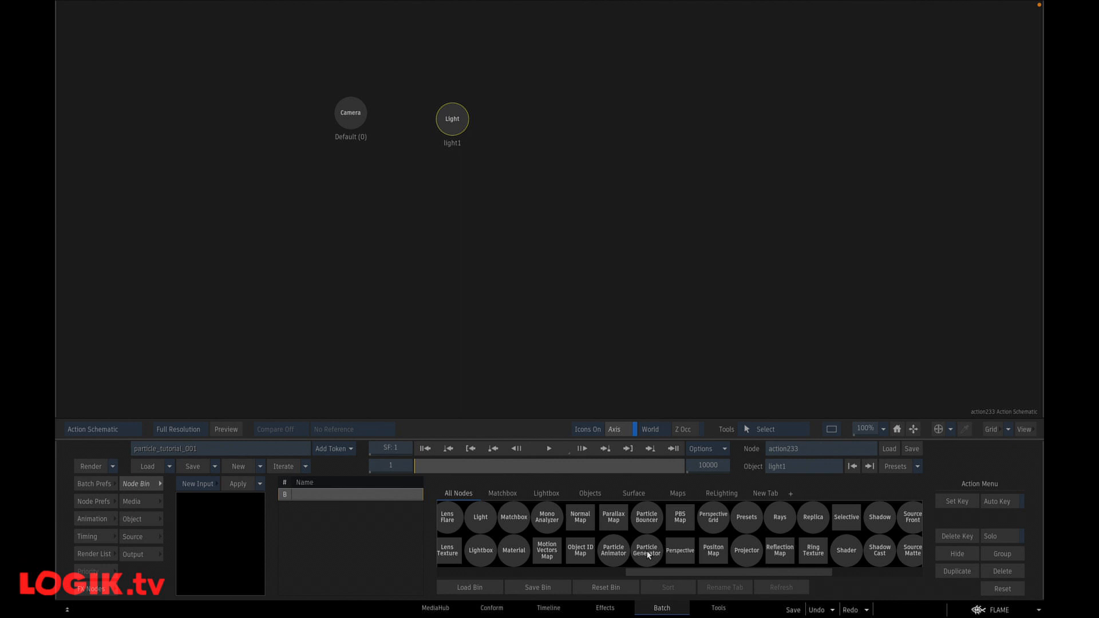
left_click_drag(649, 555, 453, 193)
key("F4")
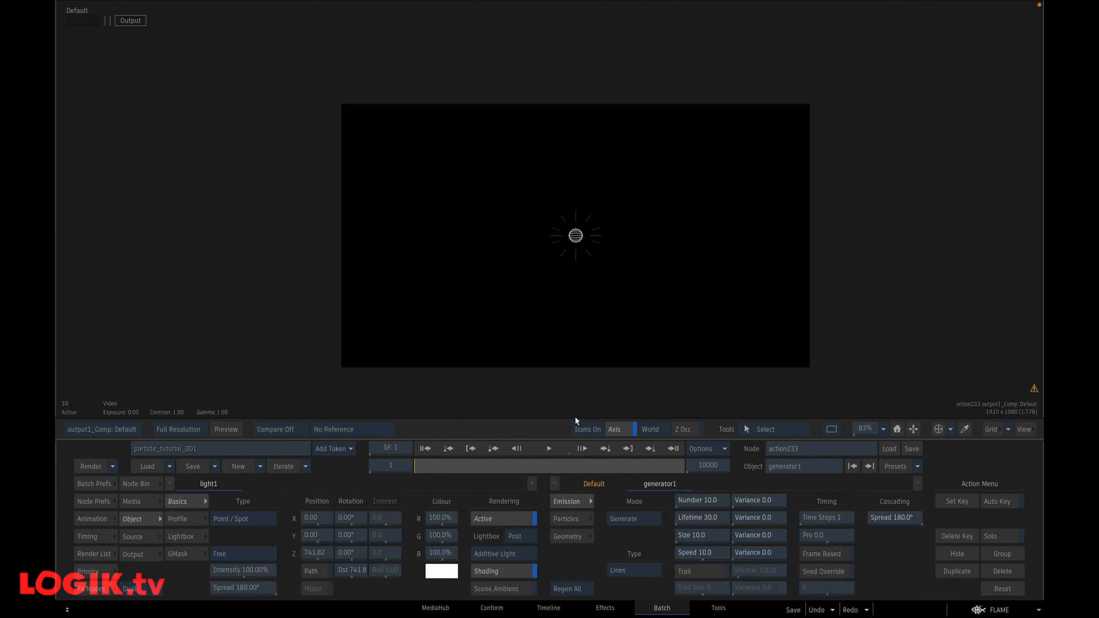
left_click(549, 450)
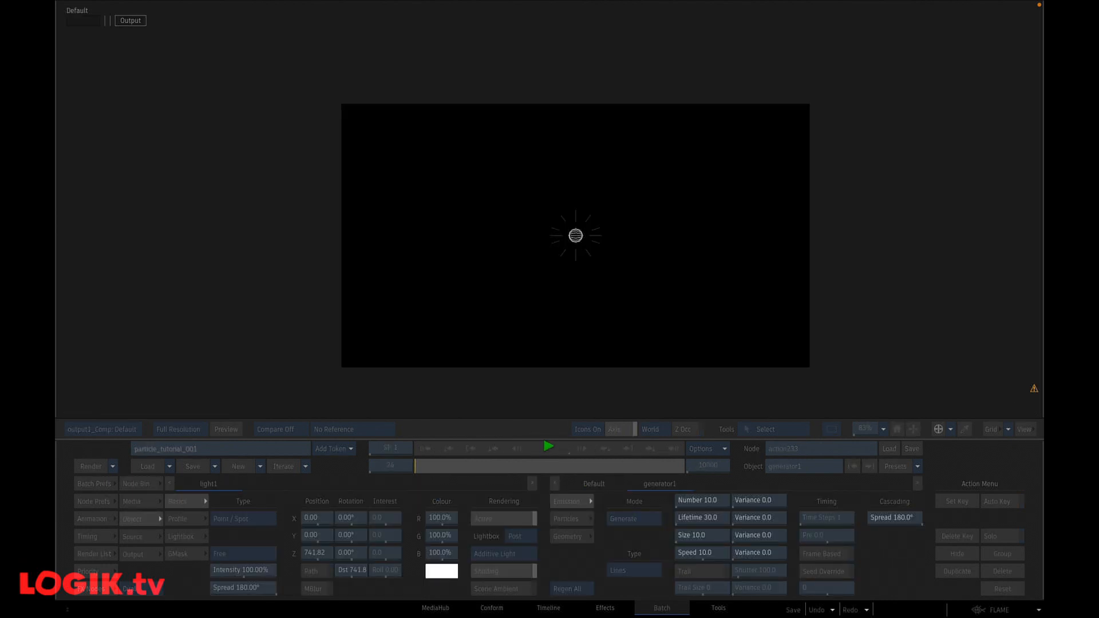
left_click(549, 448)
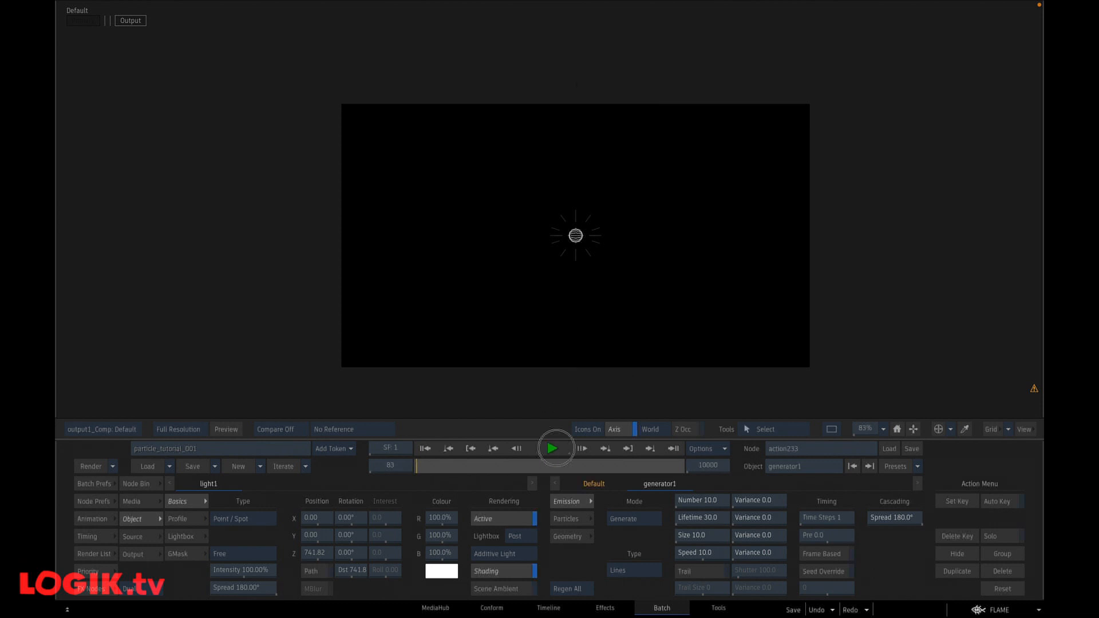
Step: Turn off the light's Shading option and replay the particles from the first frame
left_click(508, 571)
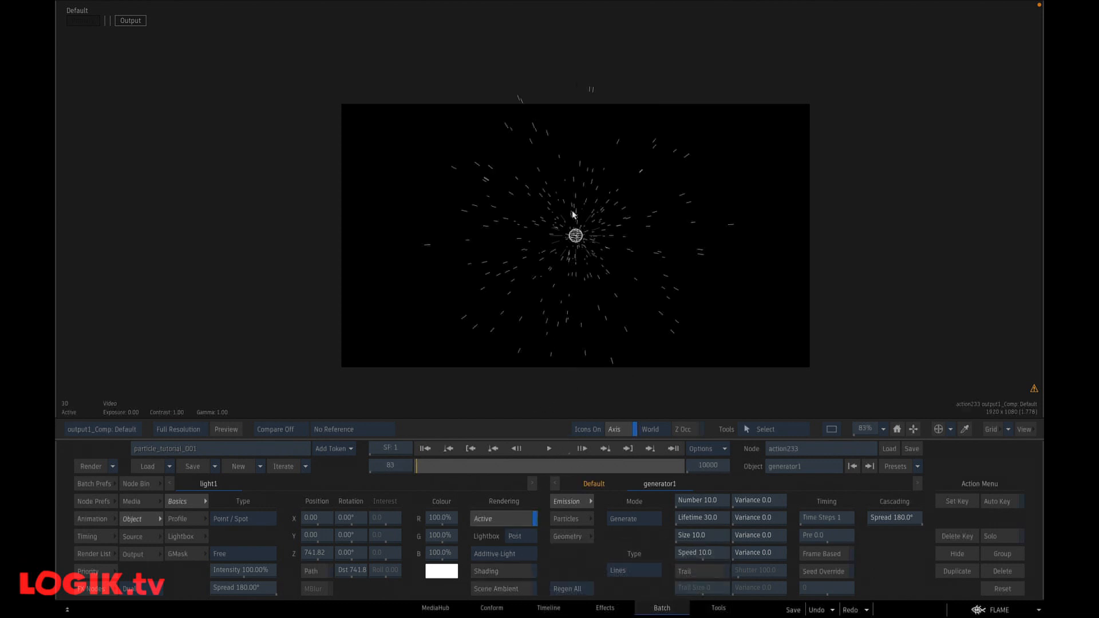
left_click(423, 450)
left_click(550, 449)
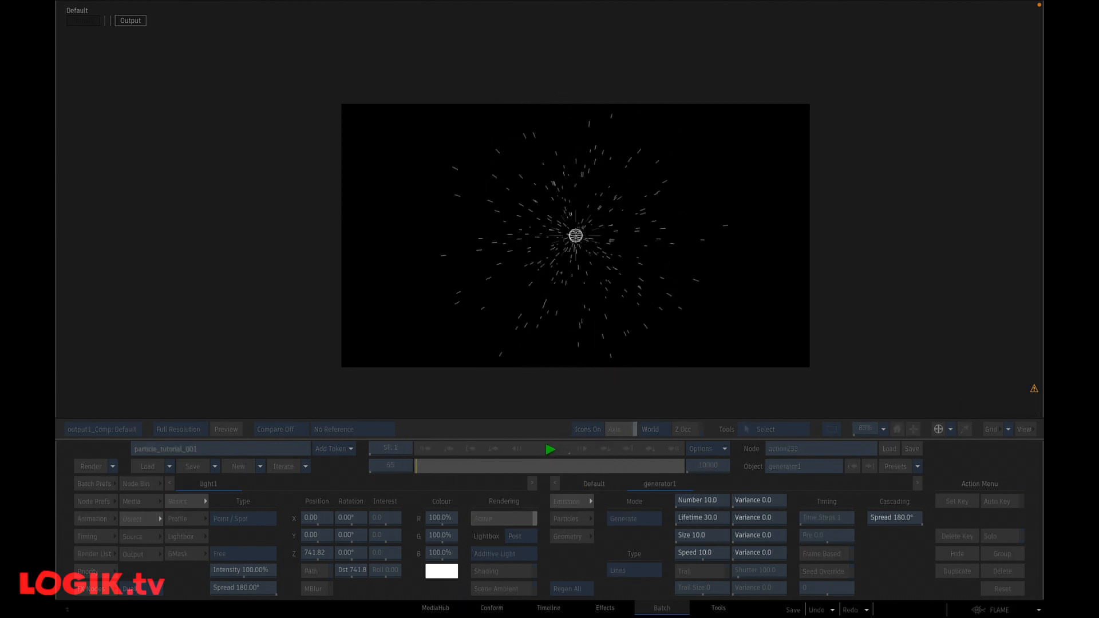
left_click(625, 235)
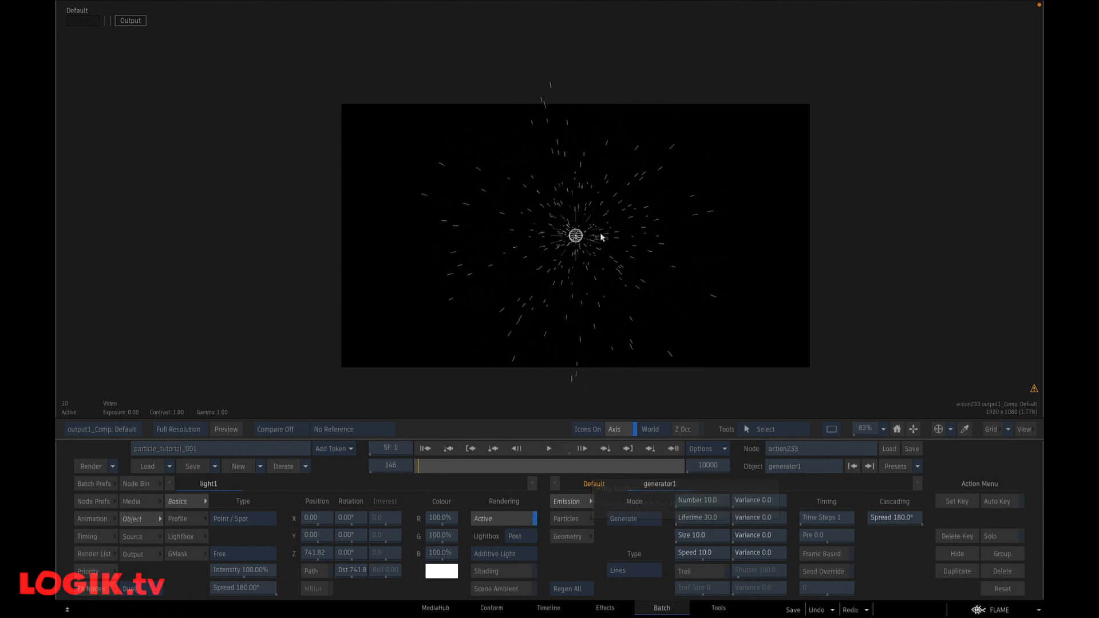
Step: Give the light a spread of 18.60°, position X -295.67 and Y 3.62, and Y rotation -73°, previewing the particle stream
left_click(253, 594)
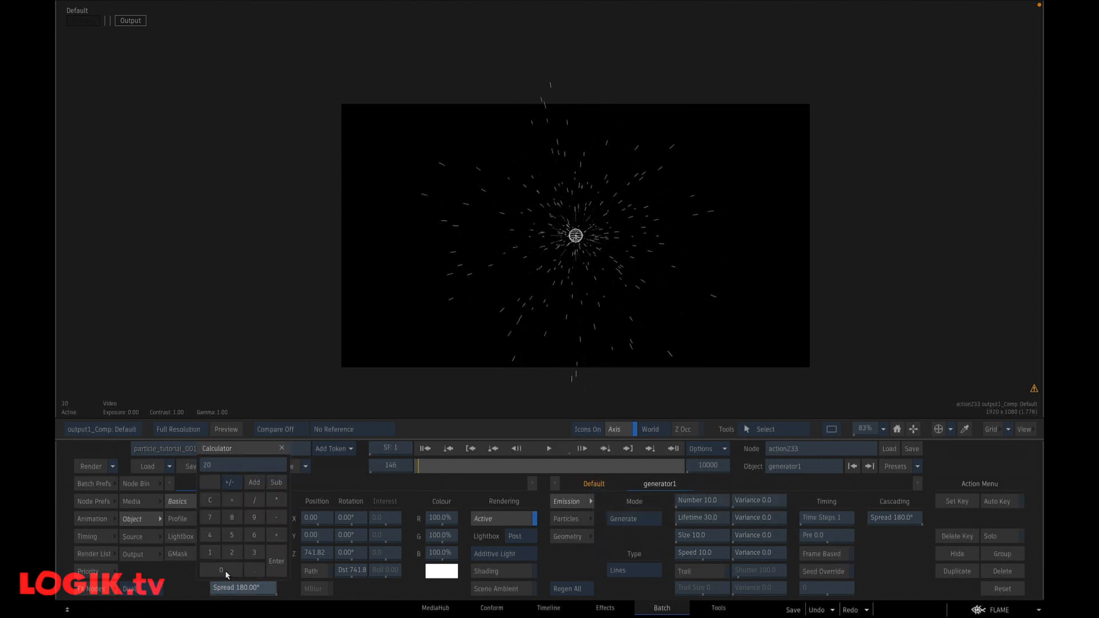
left_click(277, 562)
left_click_drag(350, 535, 541, 447)
left_click(551, 447)
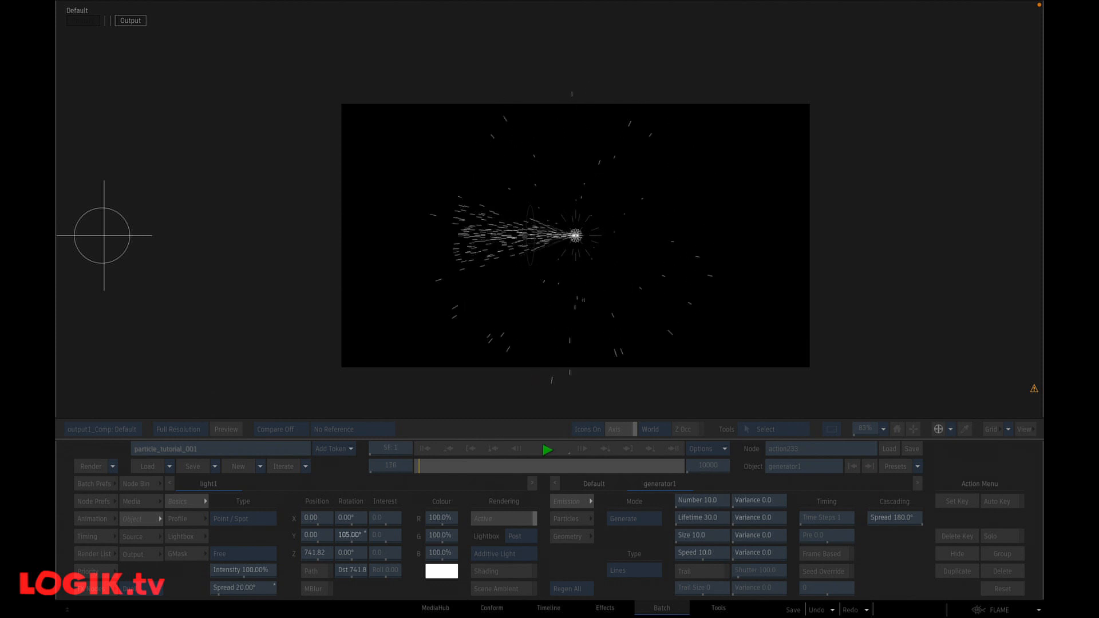
left_click_drag(253, 595, 228, 571)
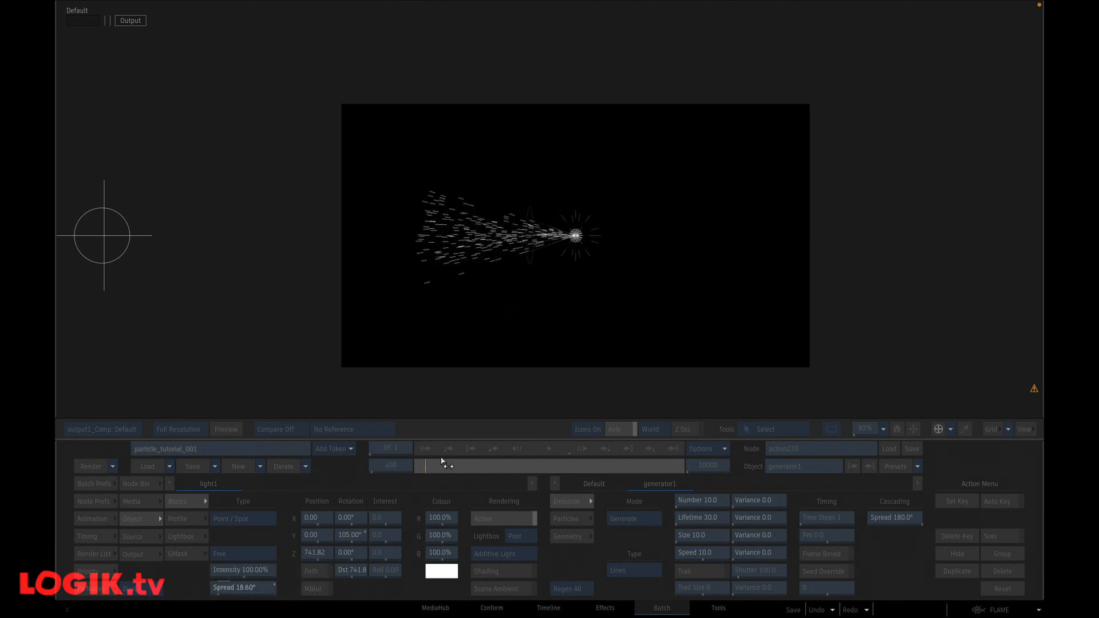
left_click(548, 449)
left_click(548, 448)
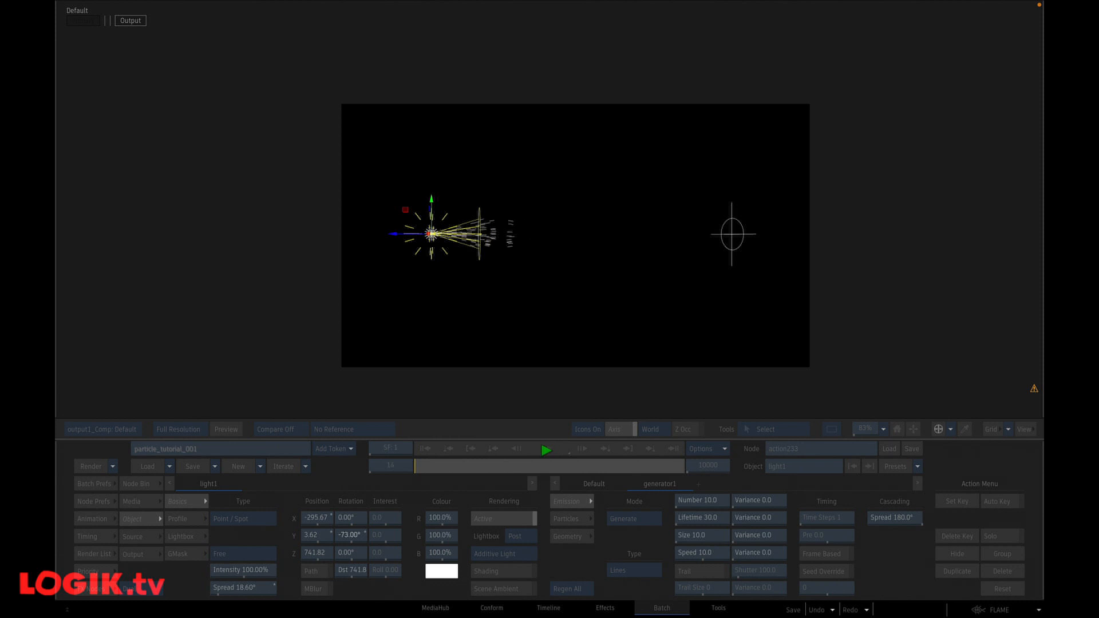
left_click(704, 489)
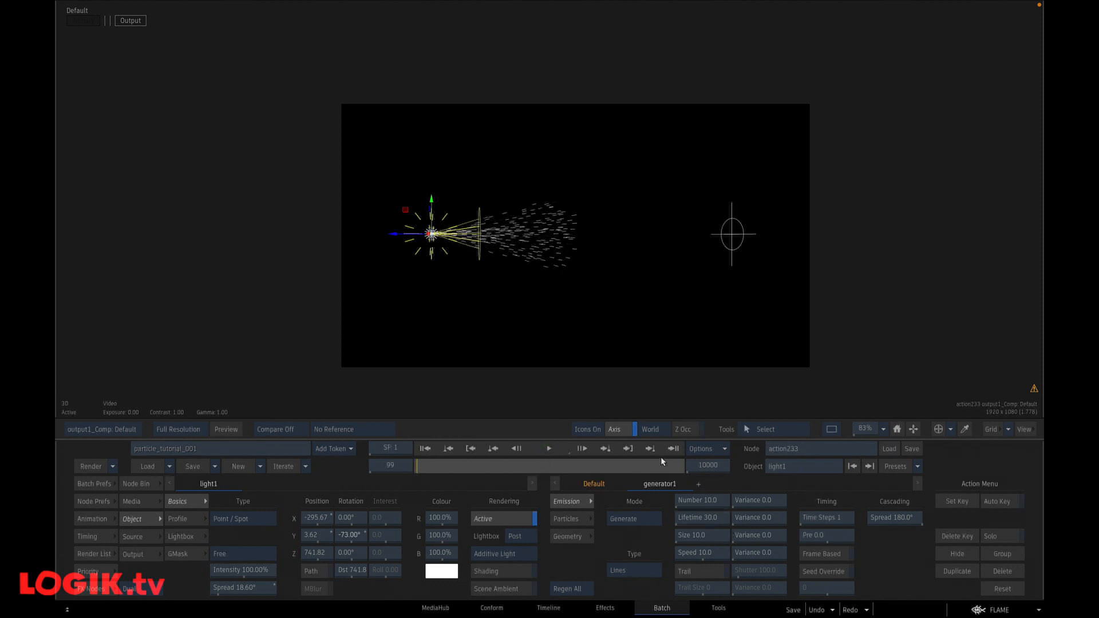
Step: Change the generator's particle type to Squares and return to the first frame
left_click(643, 573)
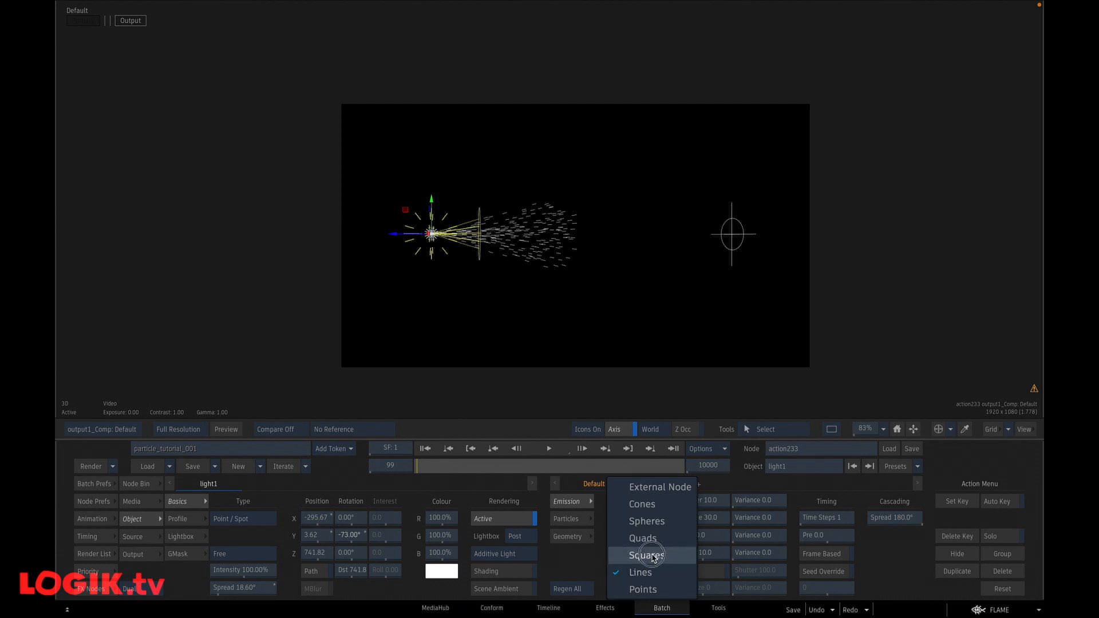
left_click(658, 556)
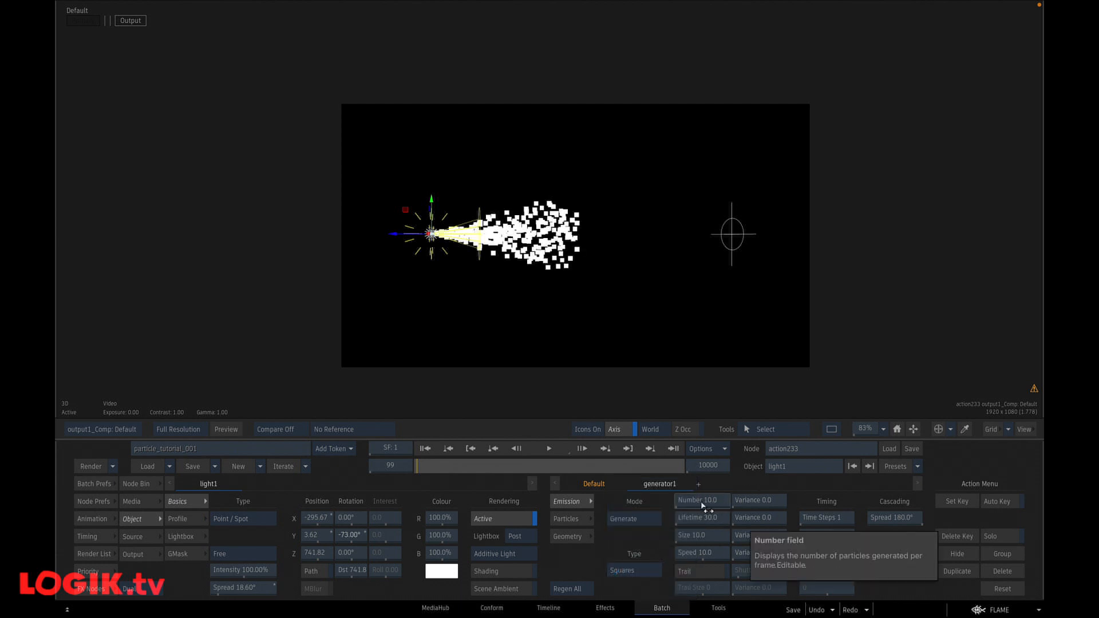
left_click(425, 448)
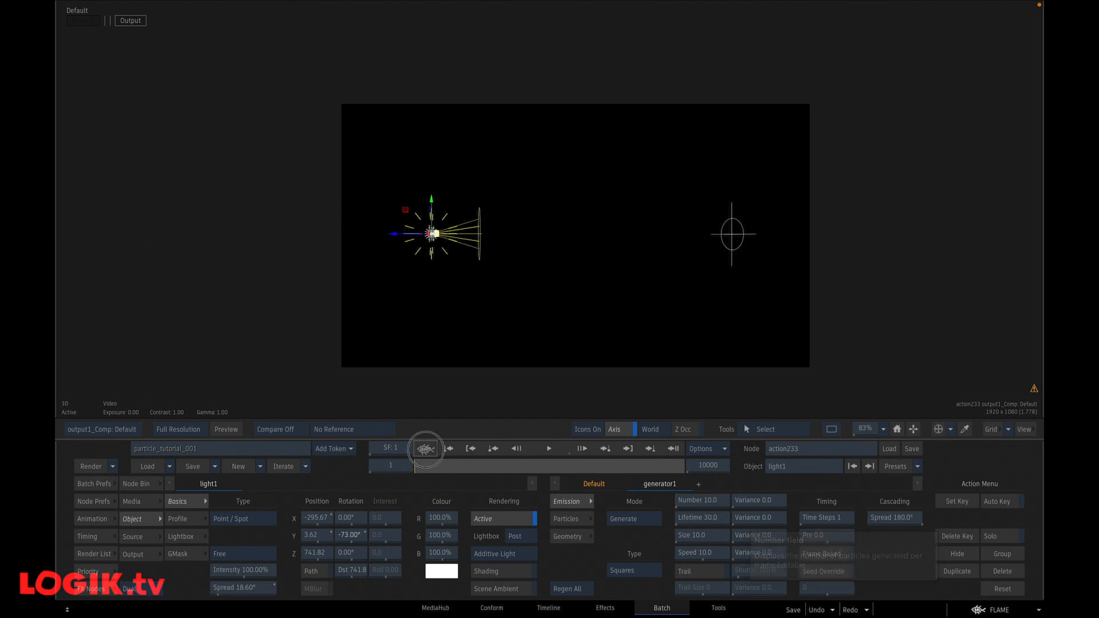
Step: Set the generator's particle number to 10 with a variance of 5 and preview the emission
left_click(703, 500)
left_click(671, 466)
left_click(681, 482)
left_click(734, 471)
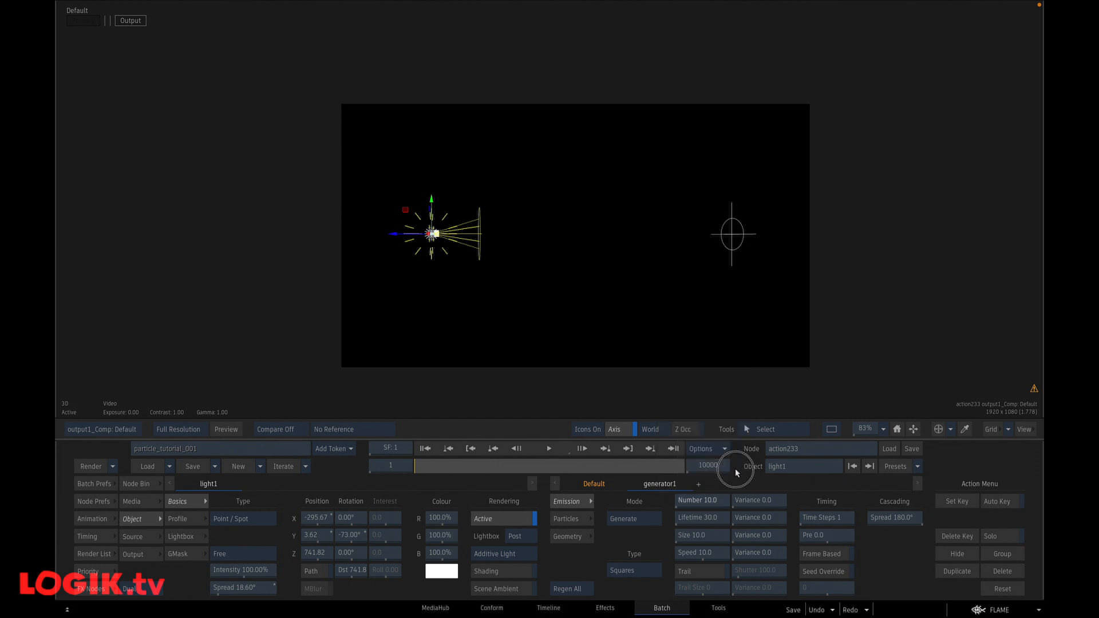
left_click(779, 495)
left_click(757, 449)
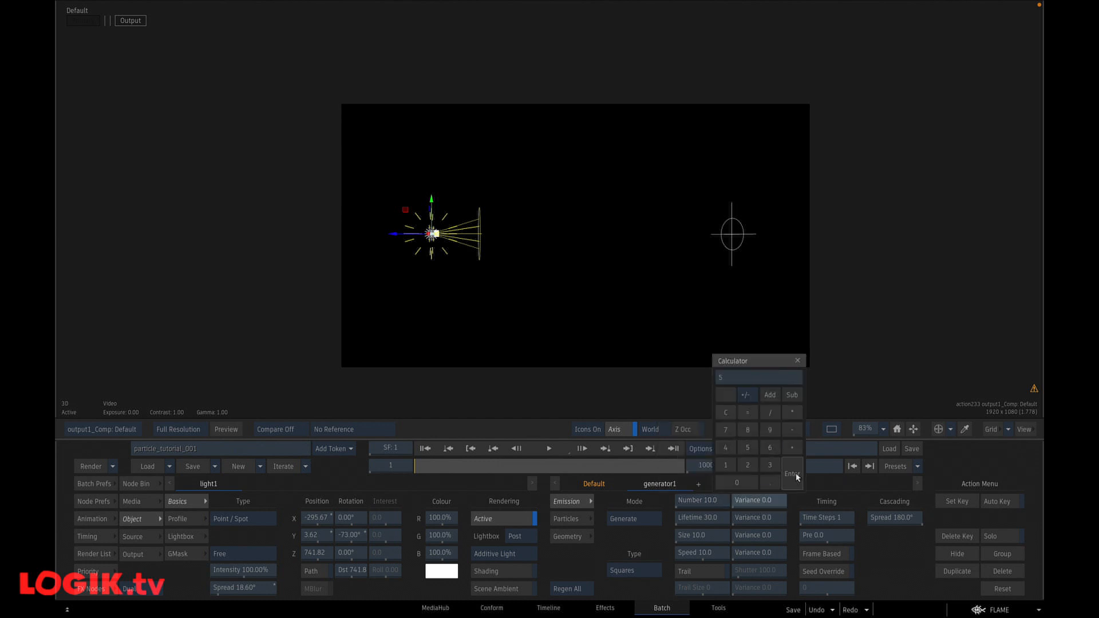
left_click(793, 479)
left_click(544, 447)
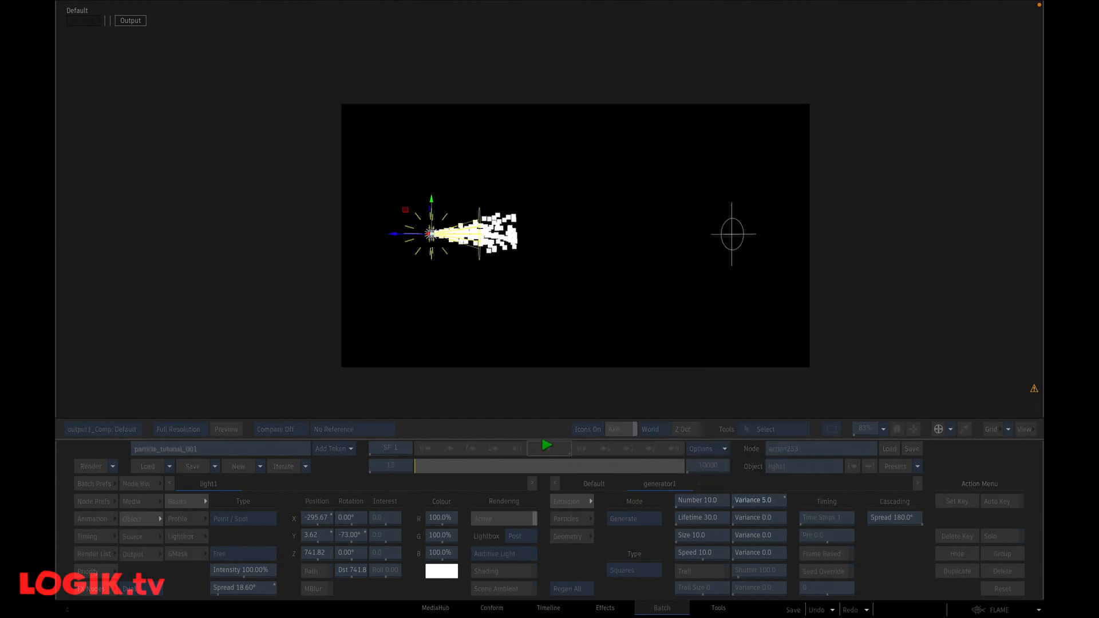
left_click(554, 448)
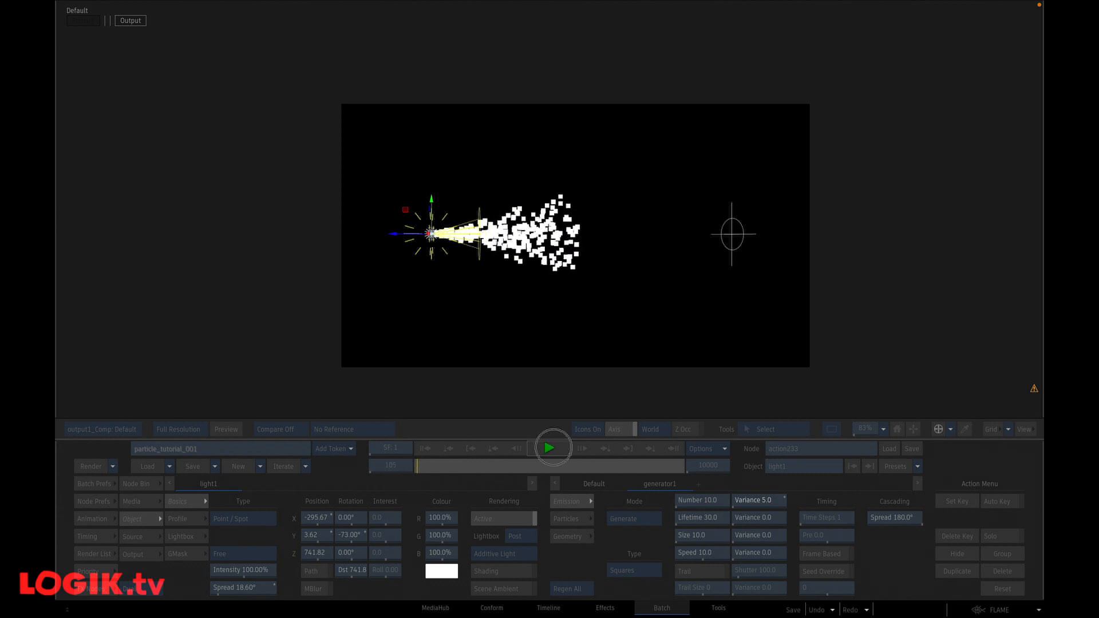
Step: Set the particle lifetime to 50 and replay the emission from the first frame
left_click(423, 450)
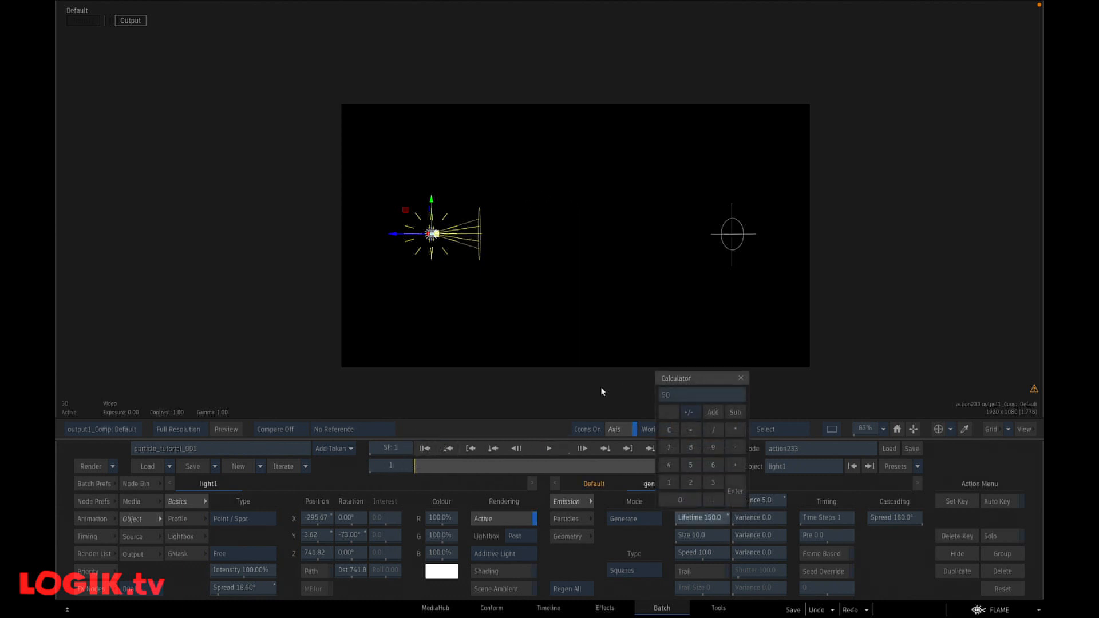
left_click(738, 494)
left_click(547, 447)
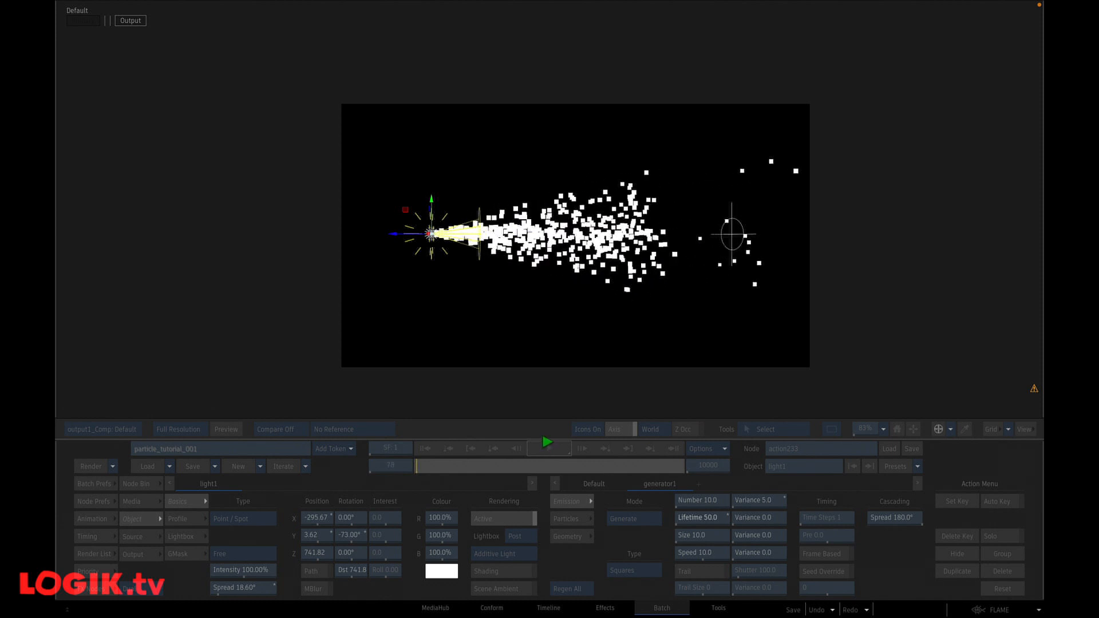
left_click(785, 517)
Step: Set the lifetime variance to 25 and replay the emission from the first frame
left_click(764, 518)
left_click(748, 465)
left_click(792, 491)
left_click(425, 449)
left_click(549, 449)
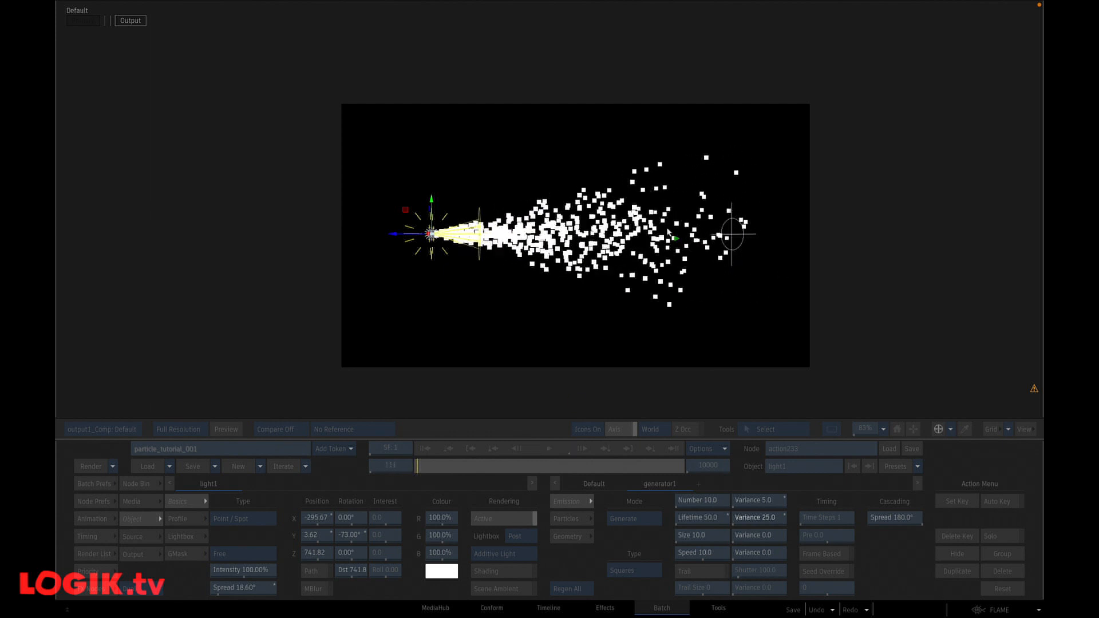
left_click(712, 538)
Step: Set the particle size to 15 with a variance of 5 and preview the emission from the first frame
left_click_drag(703, 541, 719, 538)
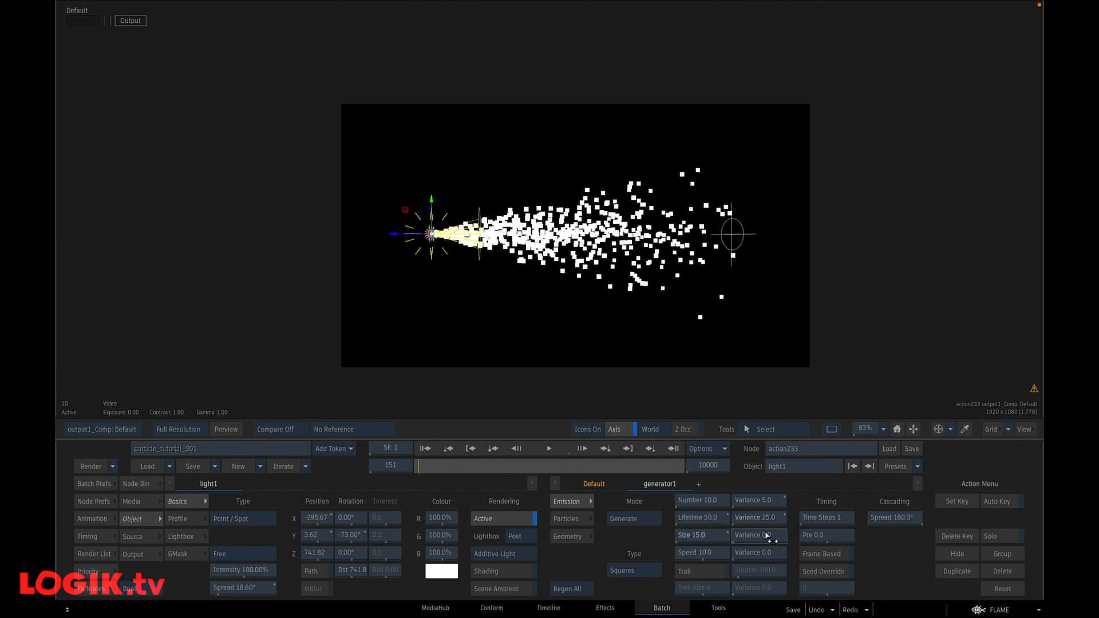
left_click(768, 535)
left_click(749, 480)
left_click(792, 510)
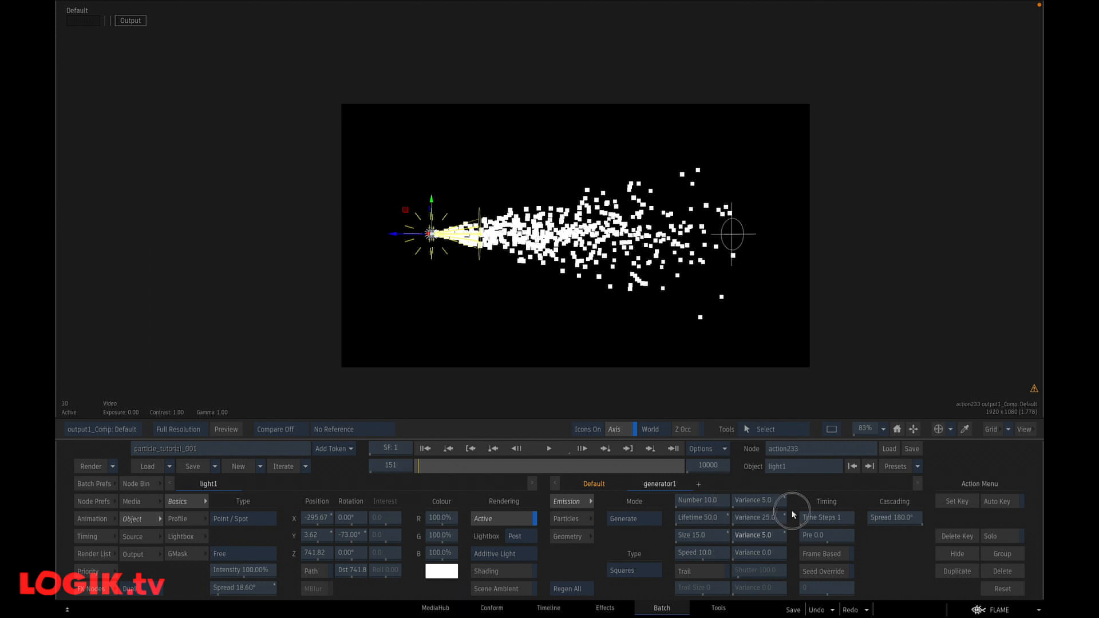
left_click(425, 448)
left_click(549, 448)
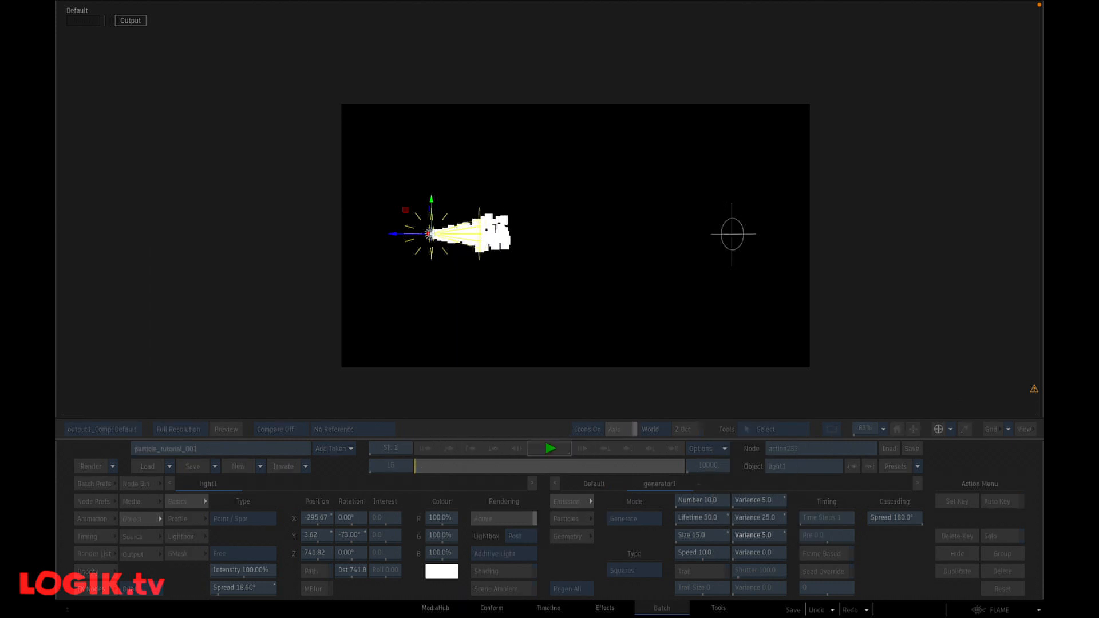
left_click(549, 449)
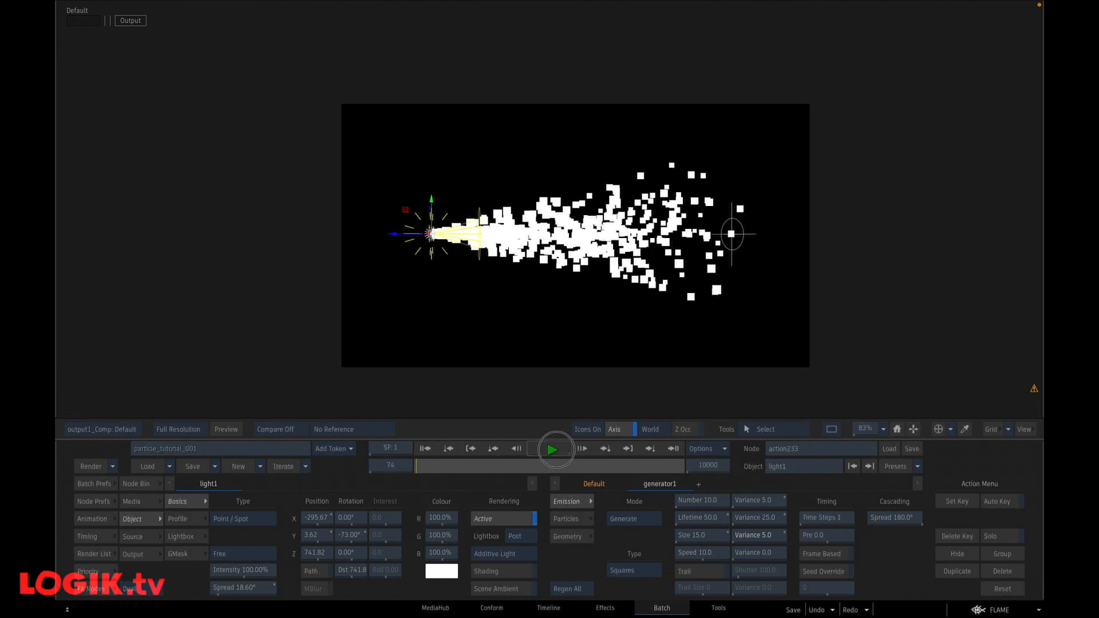
Step: Raise the particle size variance to 10 and replay the emission from the first frame
left_click(768, 535)
left_click(726, 500)
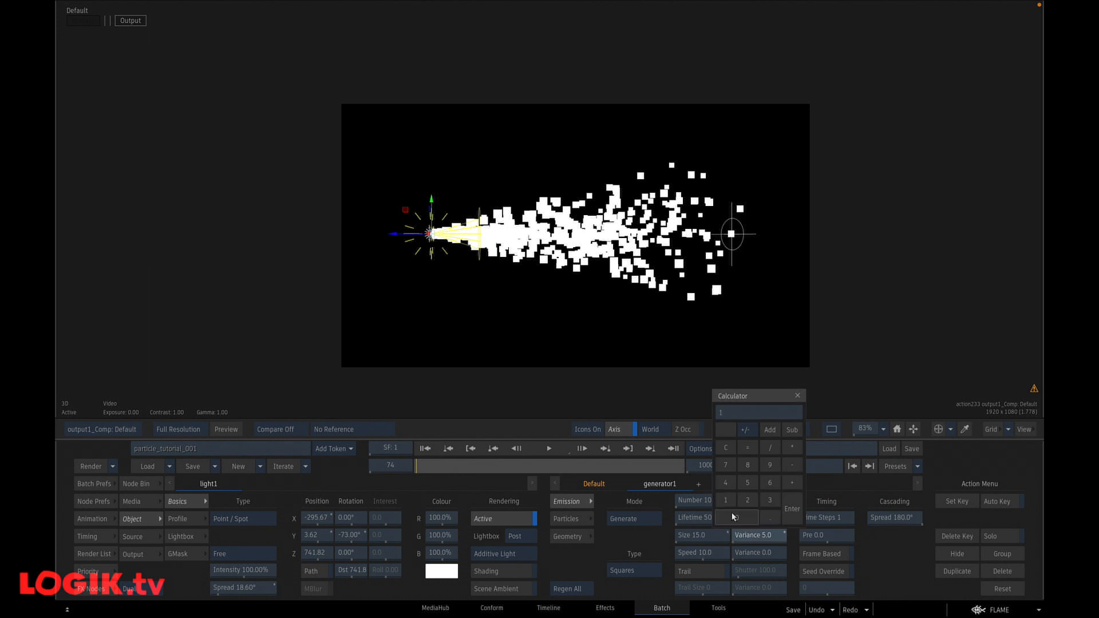
left_click(795, 508)
left_click(425, 450)
left_click(545, 448)
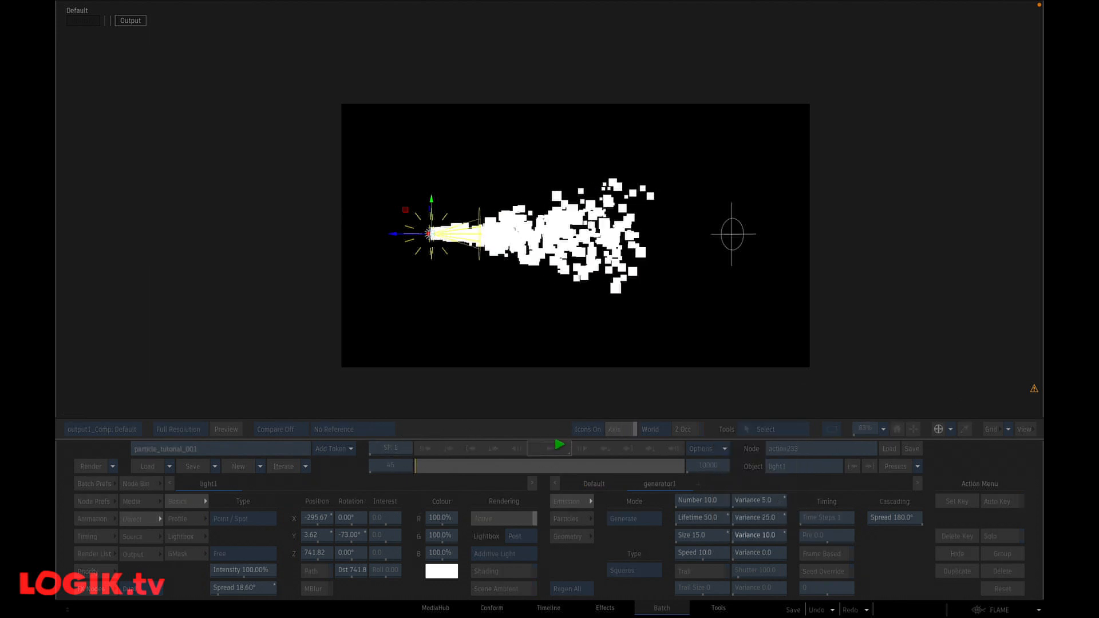
Step: Set the particle speed to 5, preview the emission and return to the first frame
left_click(447, 449)
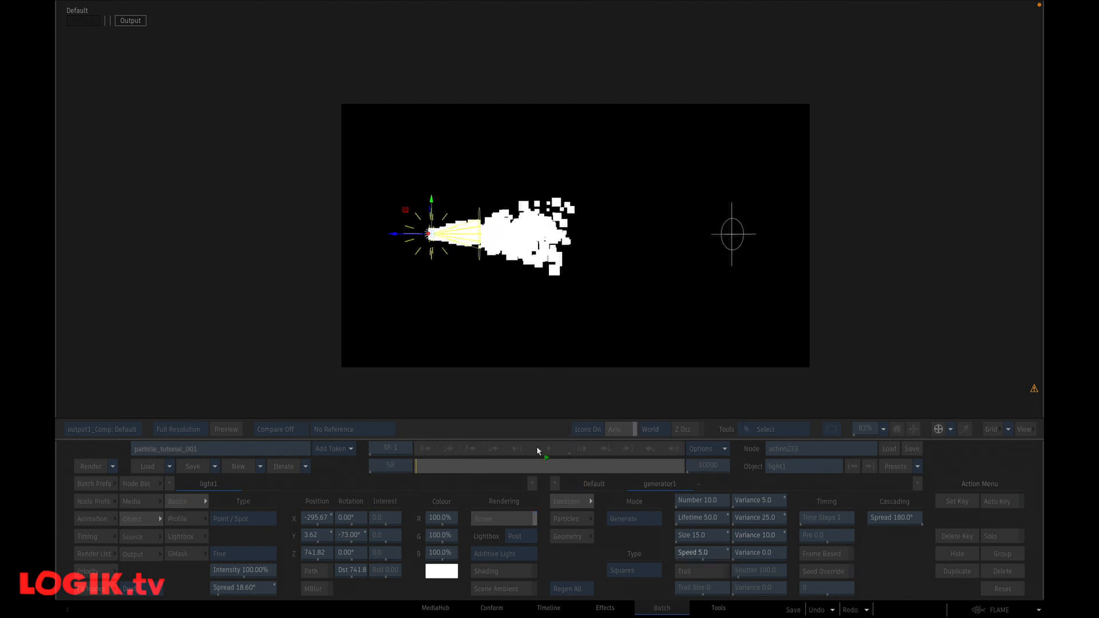
left_click(536, 452)
left_click(425, 448)
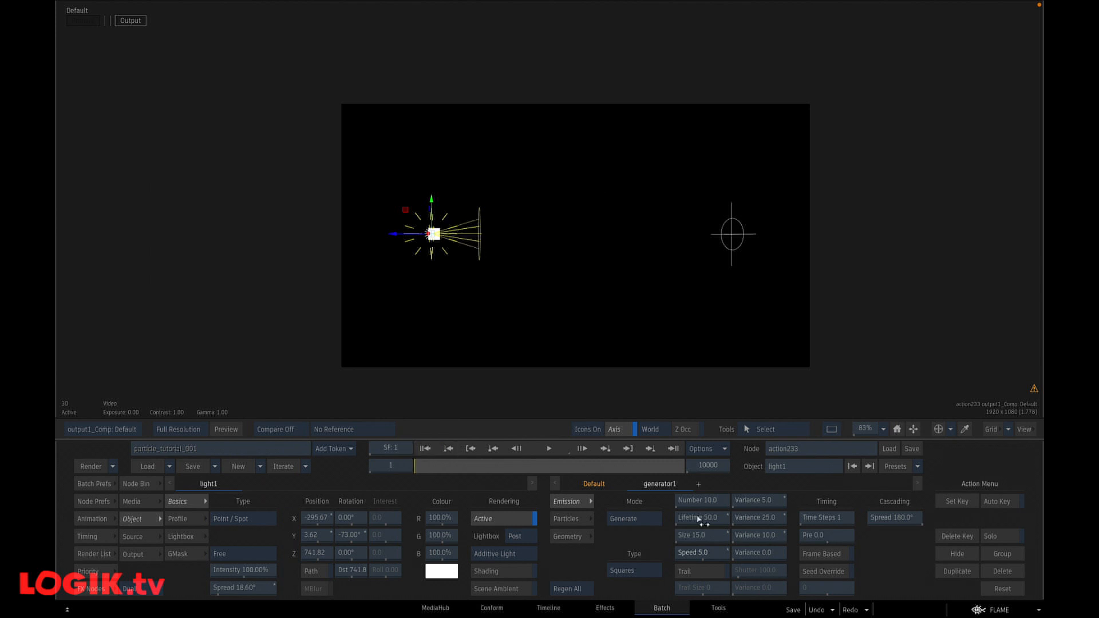
Step: Set the particle speed variance to 4 and play the emission
left_click(710, 555)
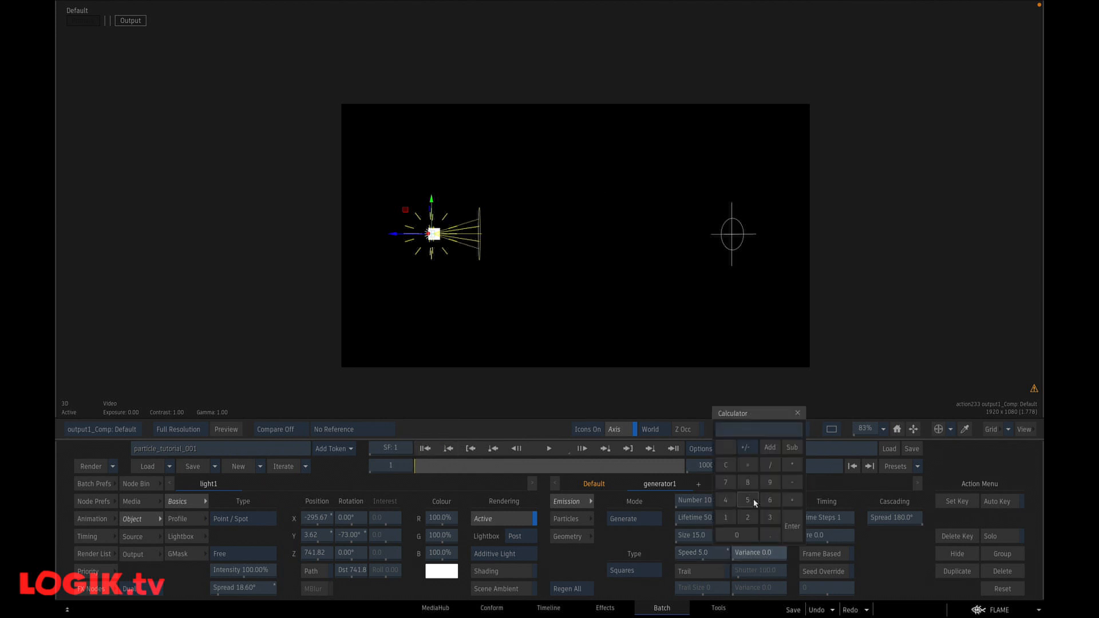
left_click(792, 524)
left_click(559, 451)
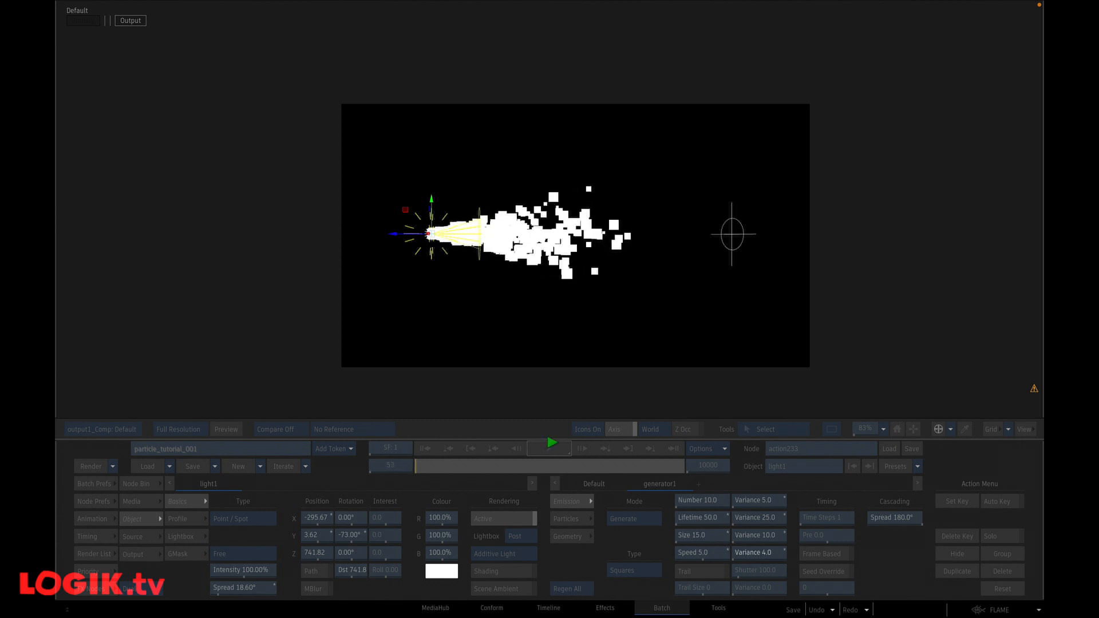
left_click(548, 449)
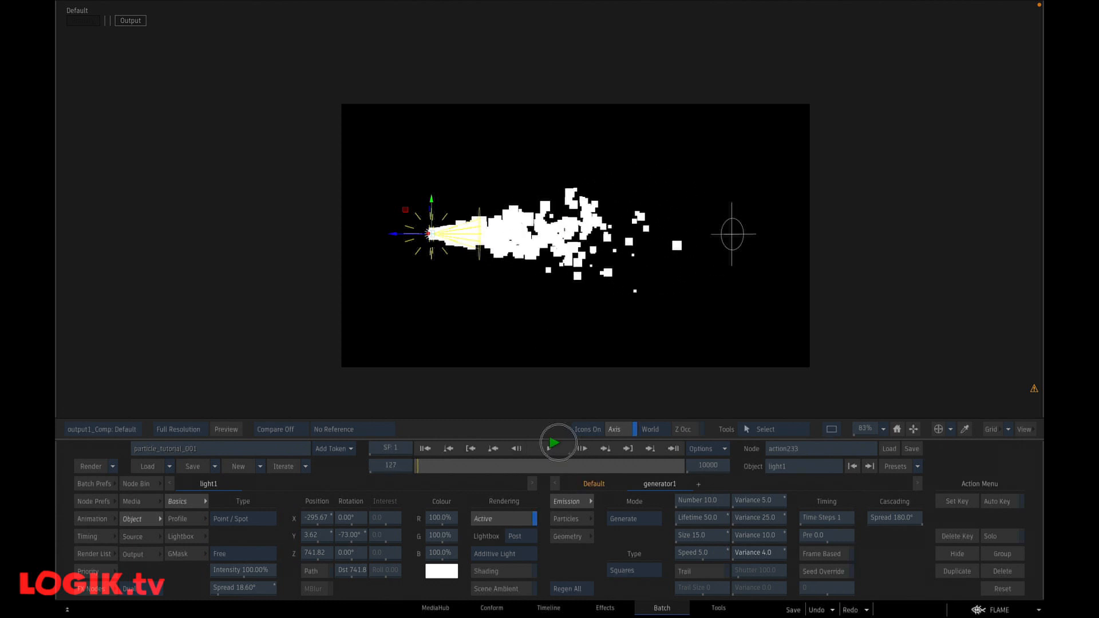
Step: Try the Points and Lines particle types, previewing the emission with each
left_click(650, 570)
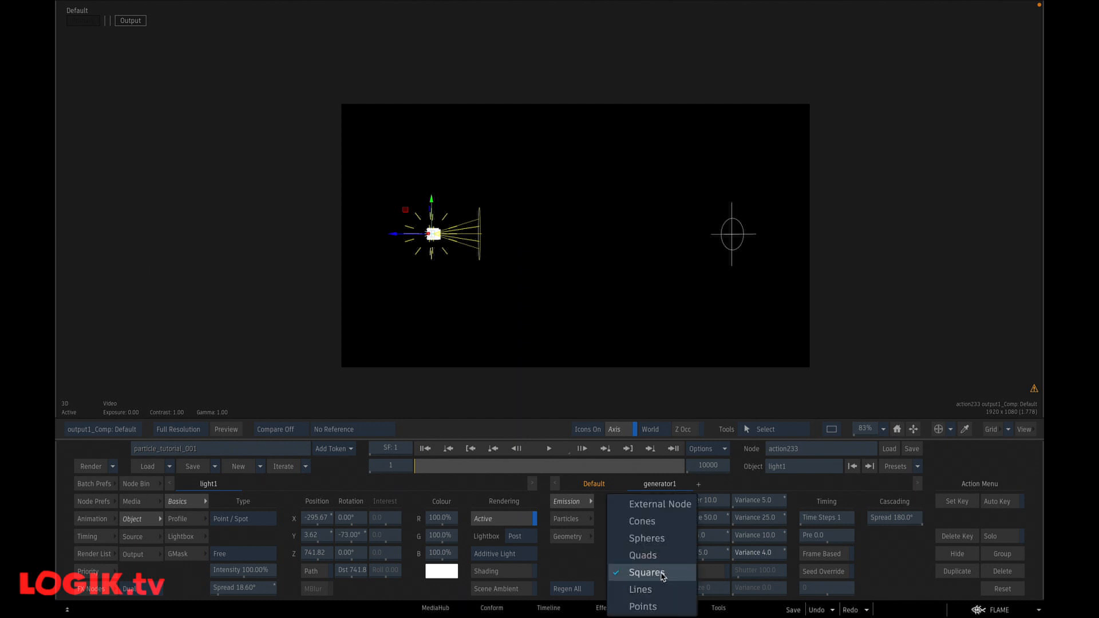
left_click(660, 609)
left_click(549, 448)
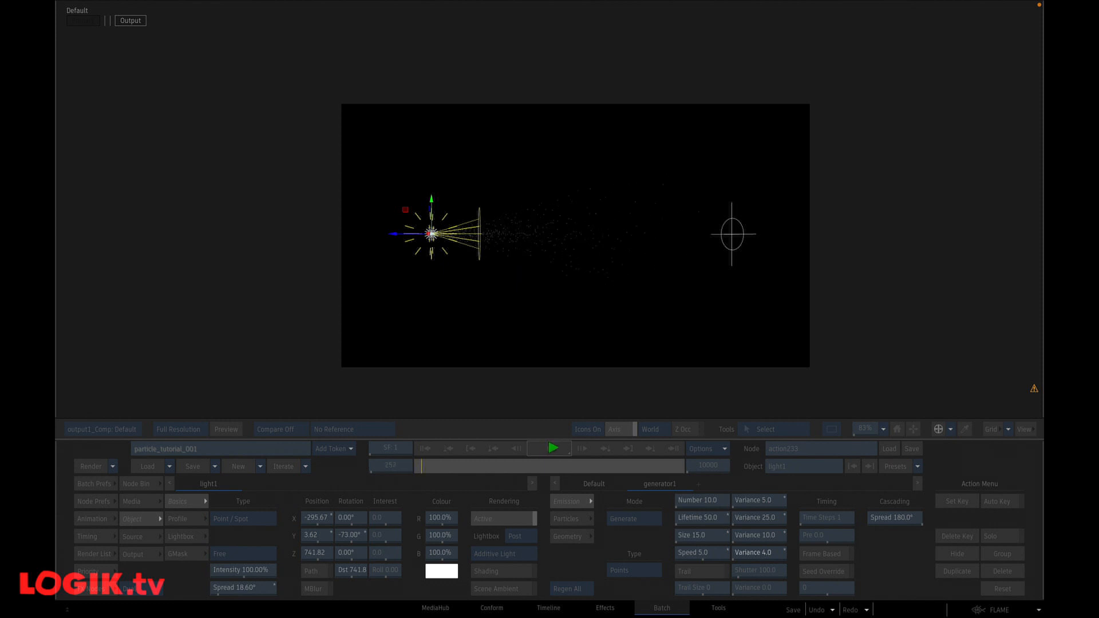
left_click(553, 447)
left_click(427, 450)
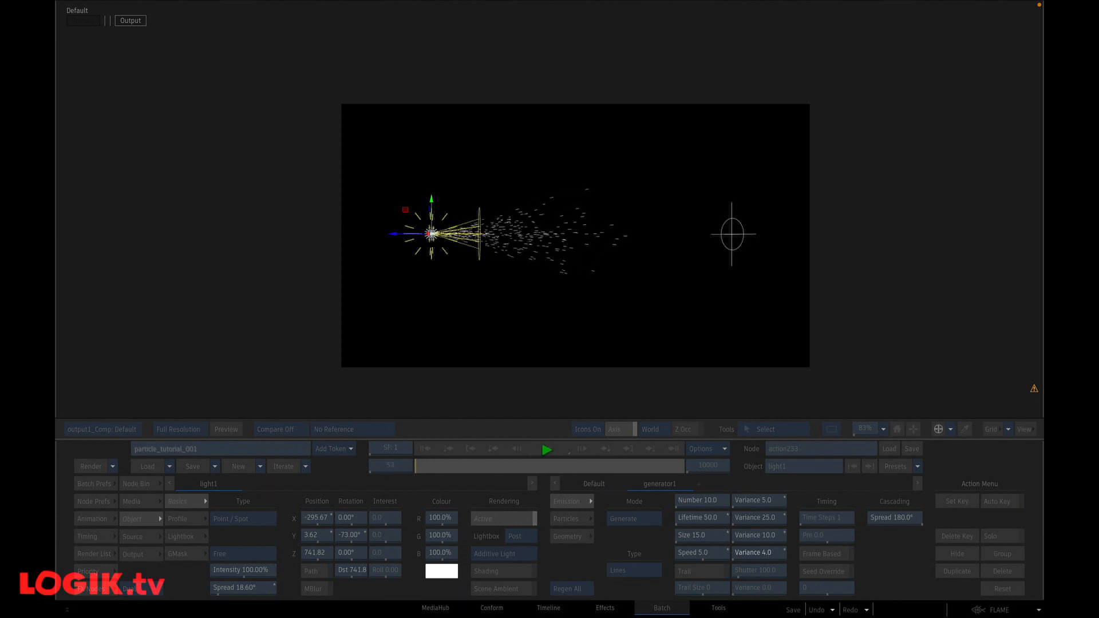
left_click(553, 450)
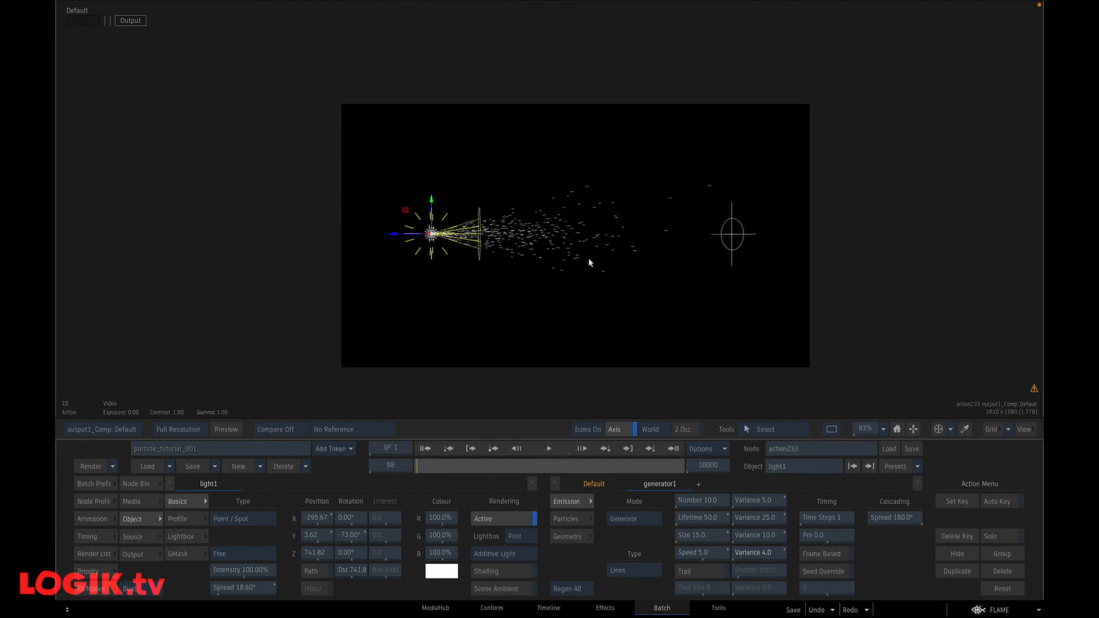
Step: Set the particle speed to 25 and replay the line emission from the first frame
left_click(713, 553)
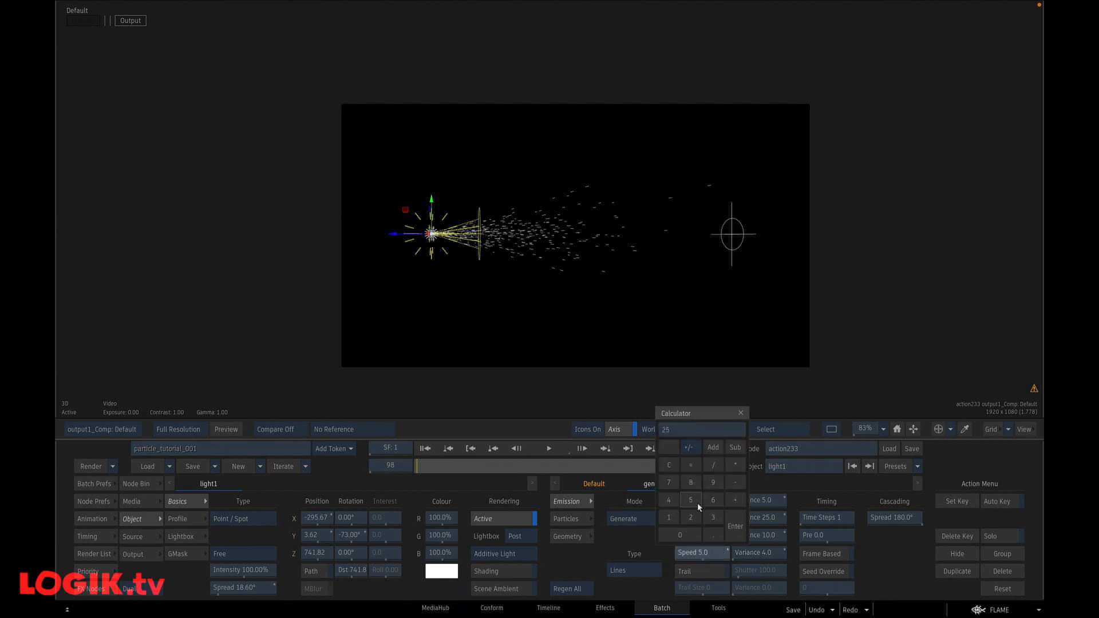
left_click(735, 526)
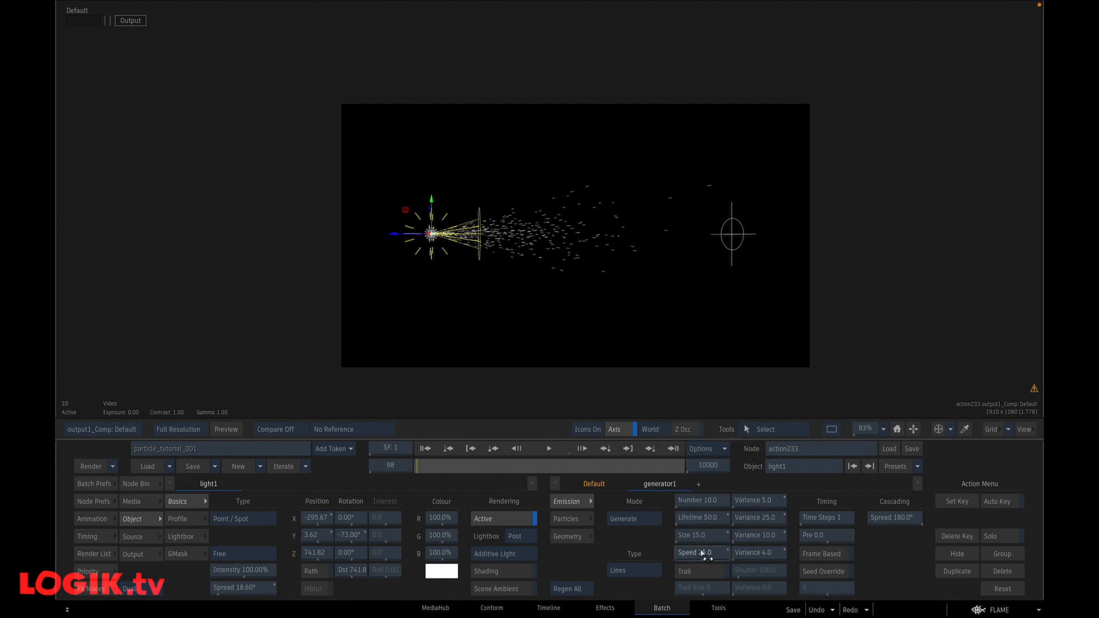
left_click(426, 448)
left_click(549, 448)
left_click(548, 448)
Step: Change the particle type back to Squares and replay the emission from the first frame
left_click(634, 571)
left_click(654, 558)
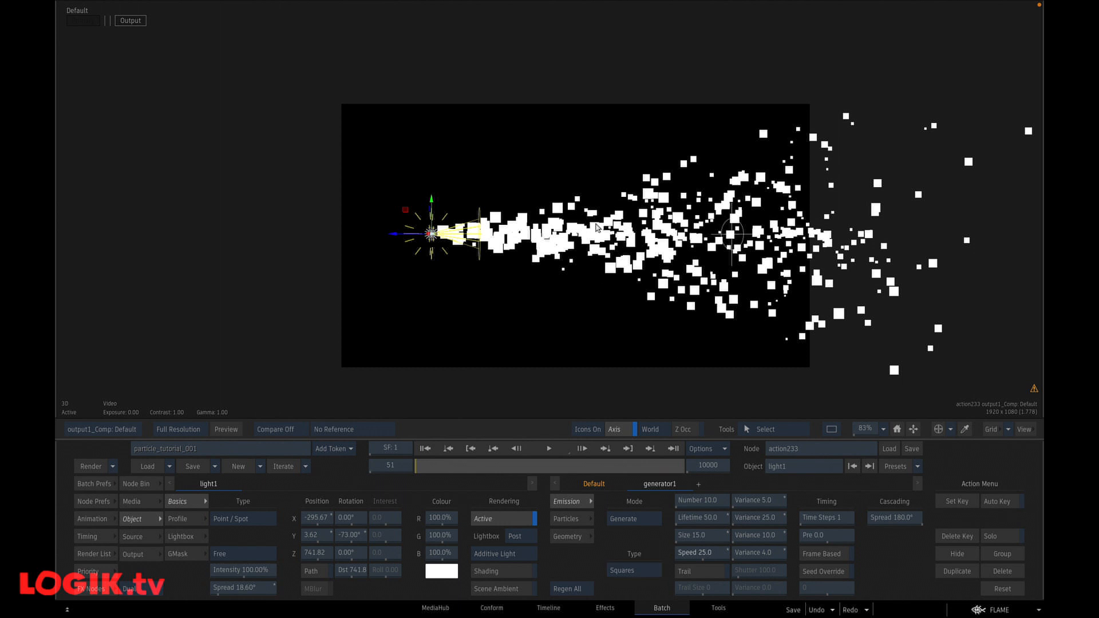
left_click(425, 448)
left_click(548, 449)
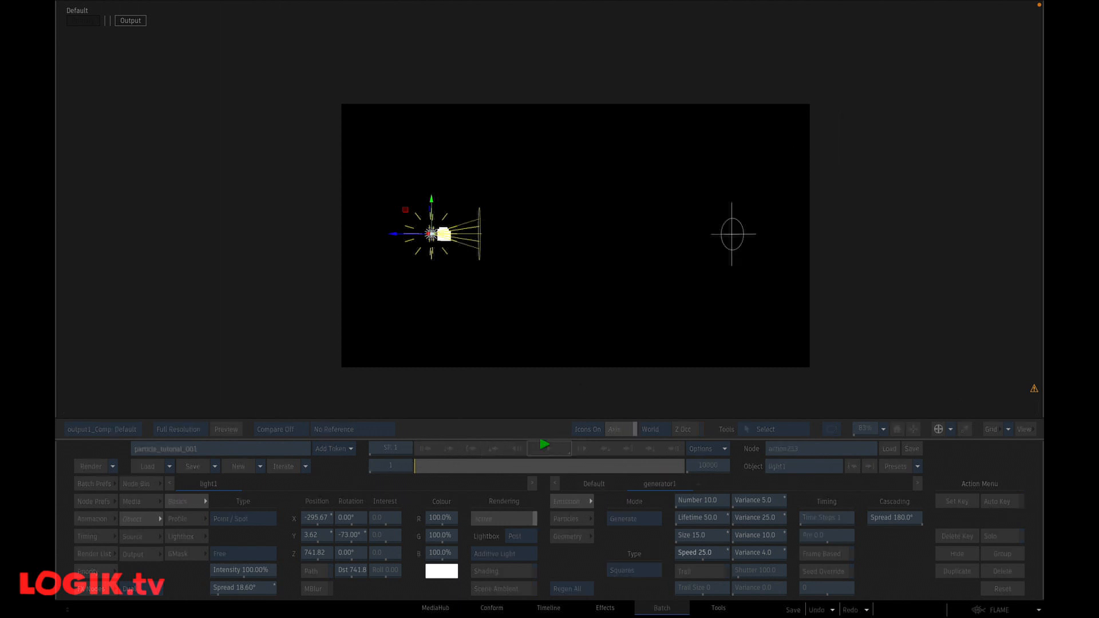
Step: Reduce the particle speed to 10 and replay the emission from the first frame
left_click(695, 552)
left_click(669, 517)
left_click(675, 533)
left_click(735, 526)
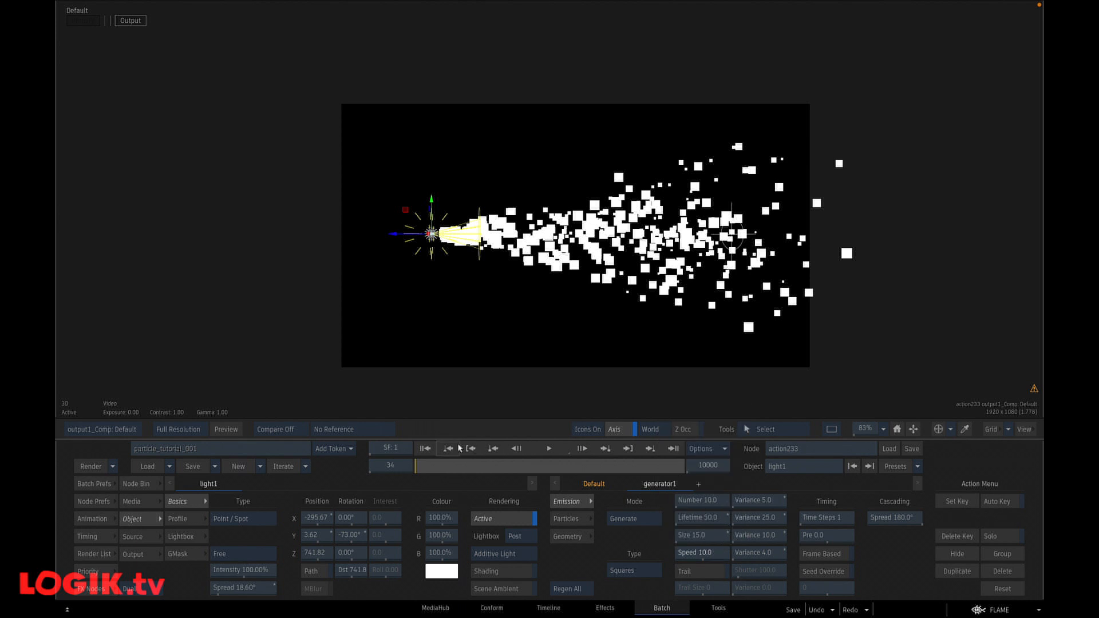
left_click(426, 449)
left_click(549, 448)
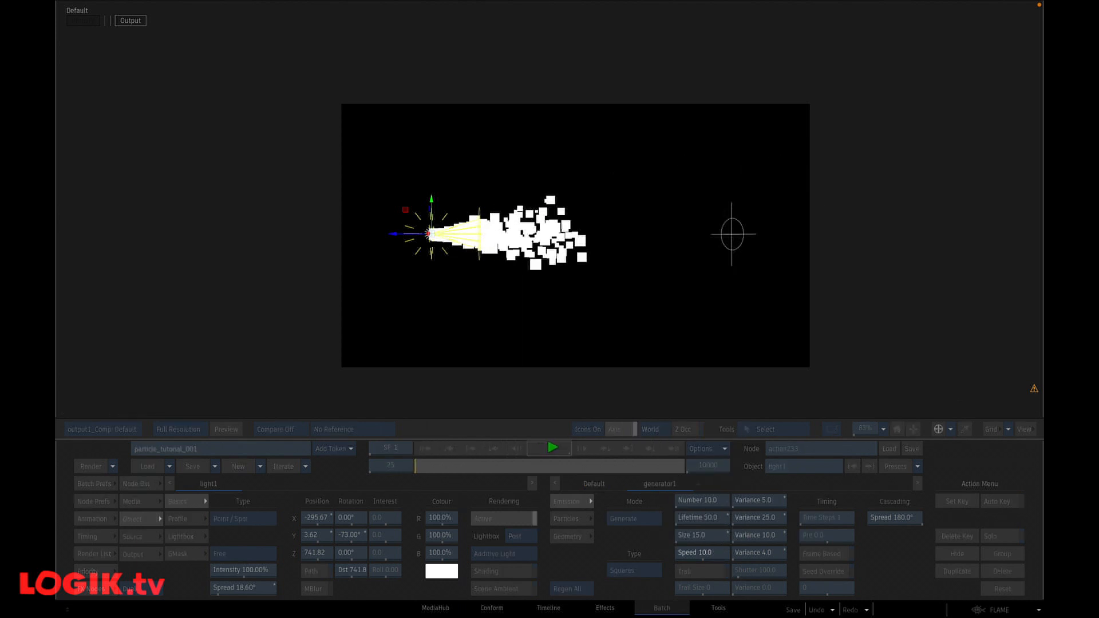
left_click(553, 448)
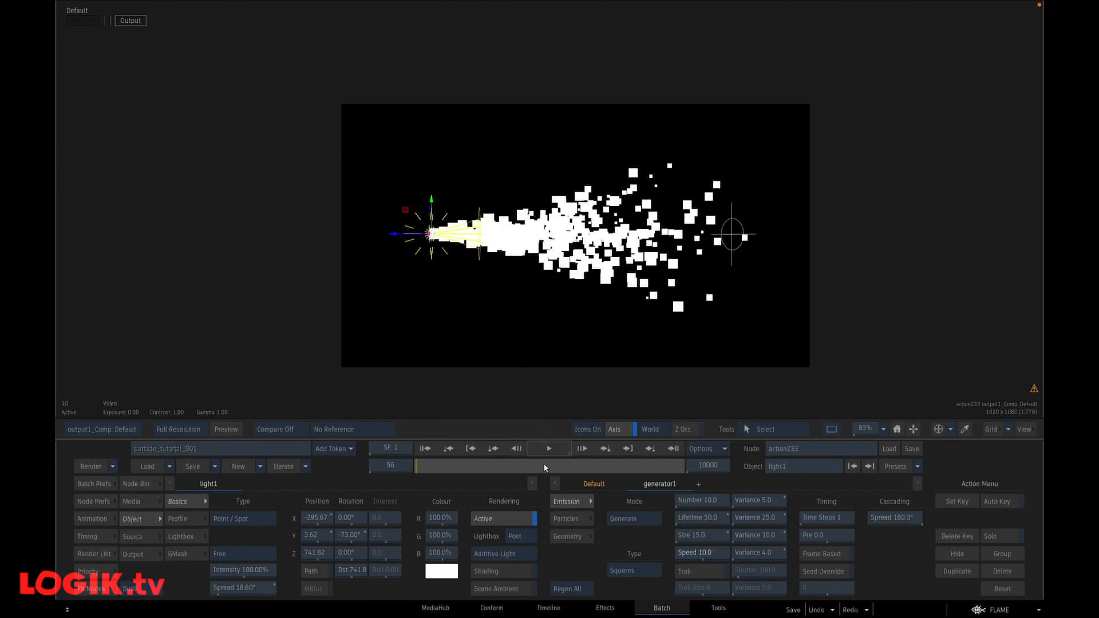
Step: Change the particle type to Quads and set the particle size to 5
left_click(643, 571)
left_click(643, 555)
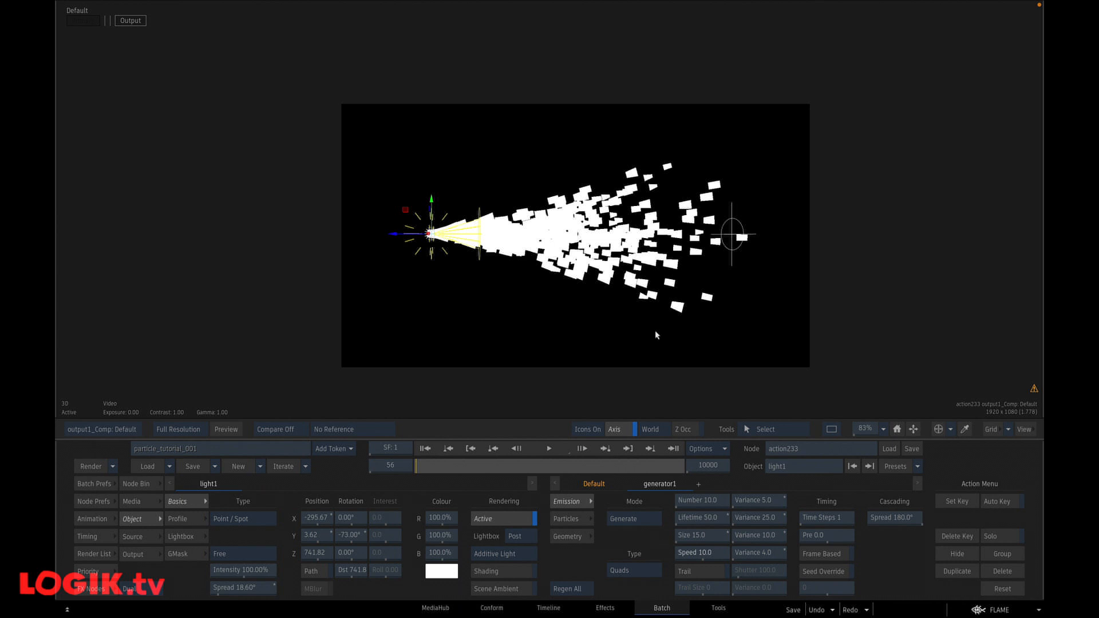
left_click(693, 535)
left_click(691, 483)
left_click(737, 511)
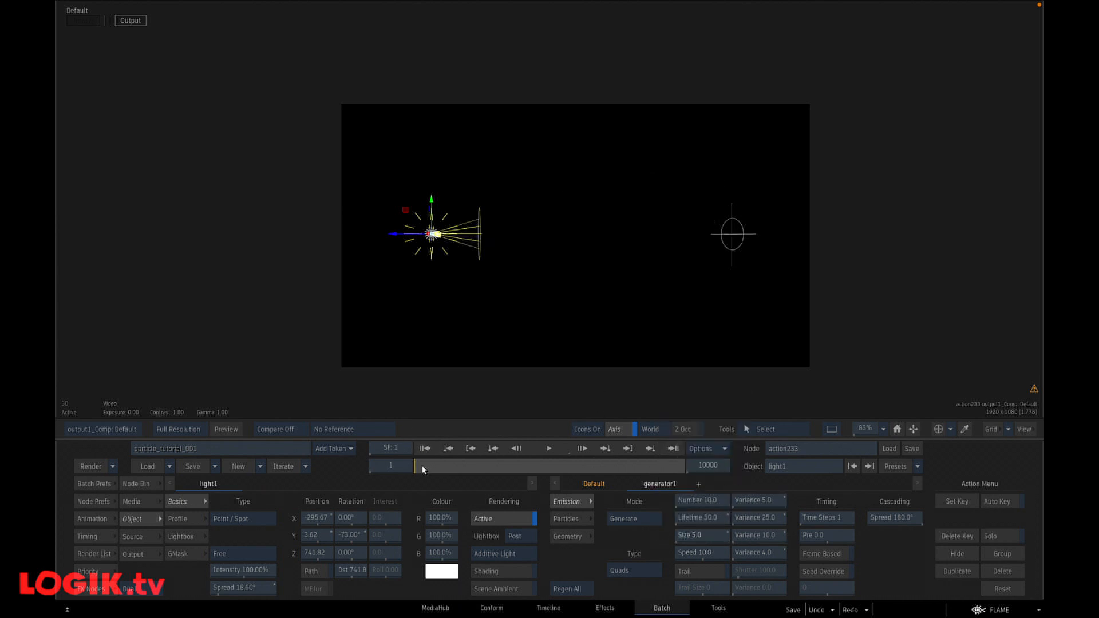
Step: Set the particle size variance to 0 and replay the emission from the first frame
left_click(751, 535)
left_click(793, 509)
left_click(425, 448)
left_click(549, 448)
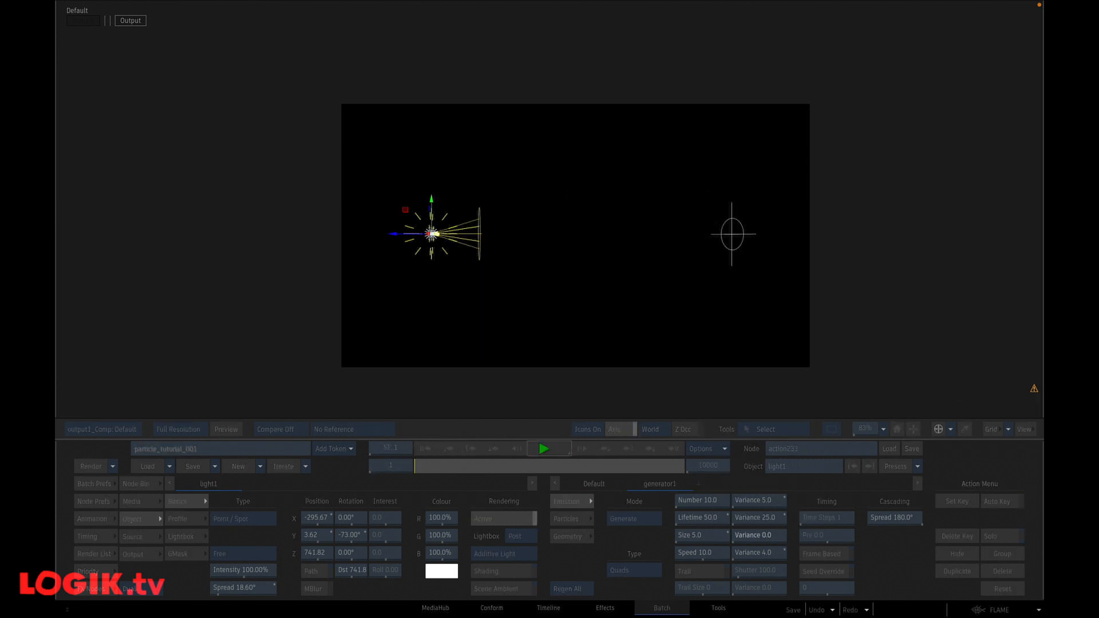
Step: Set the size of the quad particles to 10 and replay the emission from the first frame
left_click(693, 535)
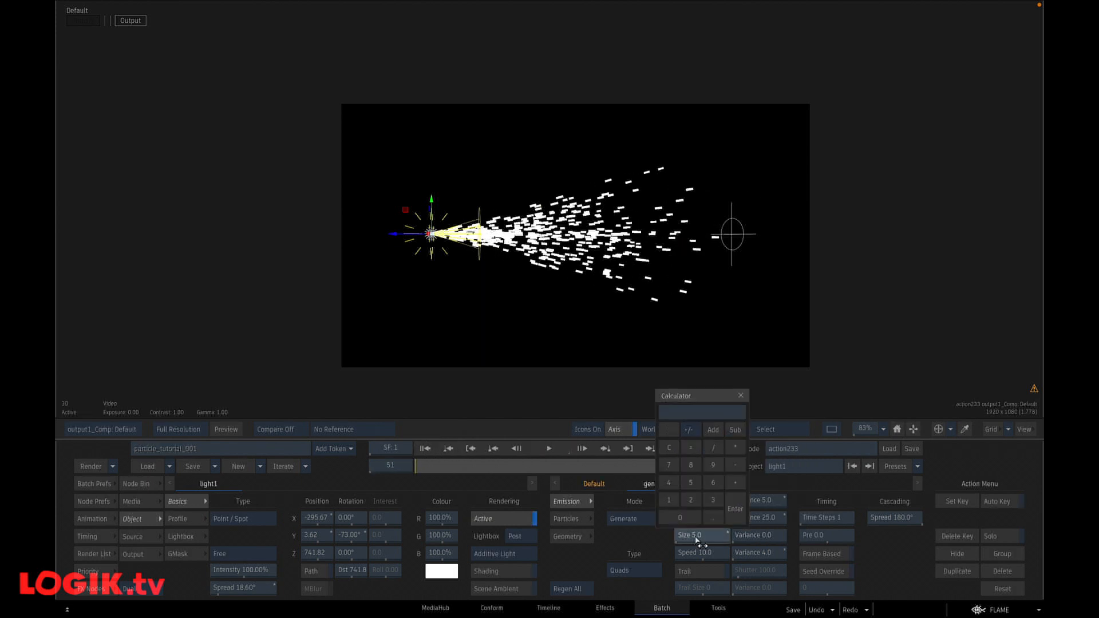
left_click(674, 500)
left_click(680, 518)
left_click(735, 509)
left_click(424, 449)
left_click(549, 448)
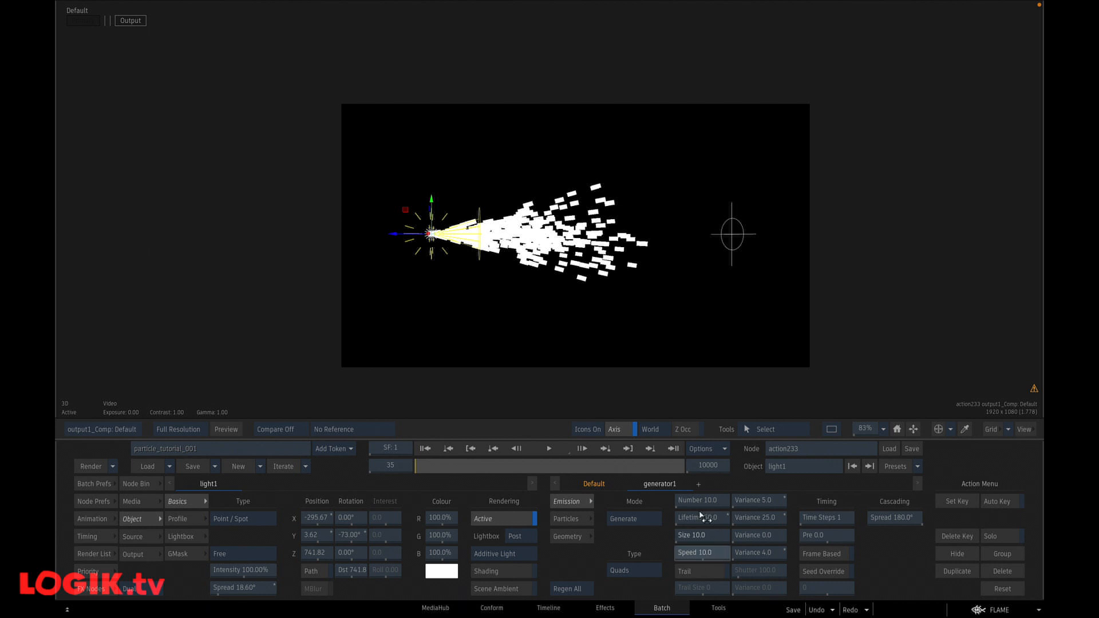
Step: Switch the particles to Spheres with a speed of 25 and a size of 5
left_click(713, 559)
left_click(691, 500)
left_click(691, 483)
left_click(736, 526)
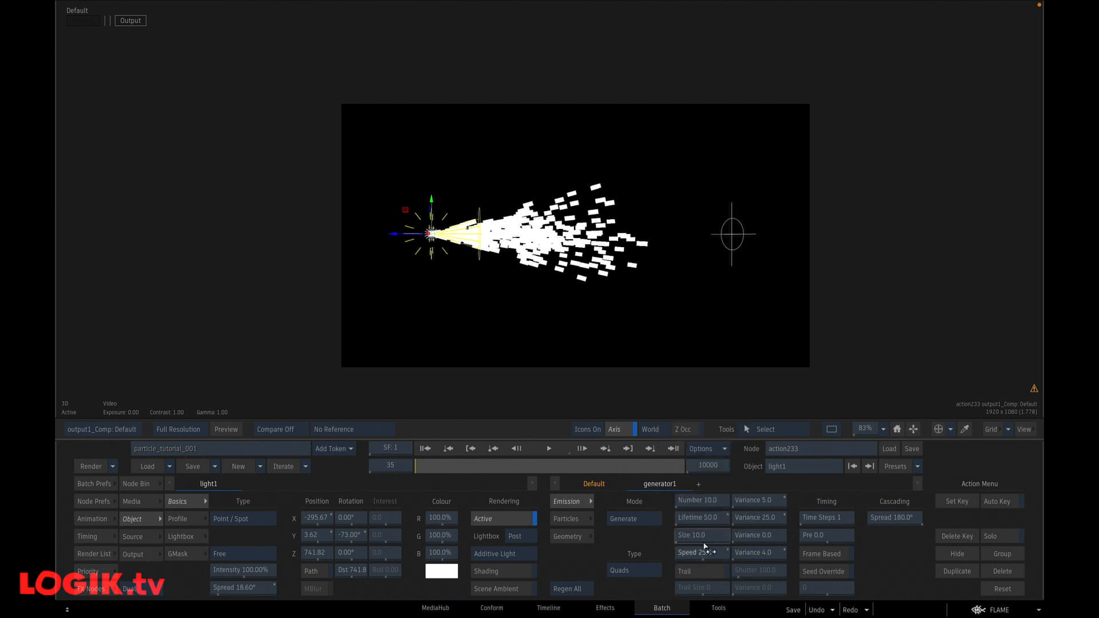
left_click(701, 535)
left_click(694, 486)
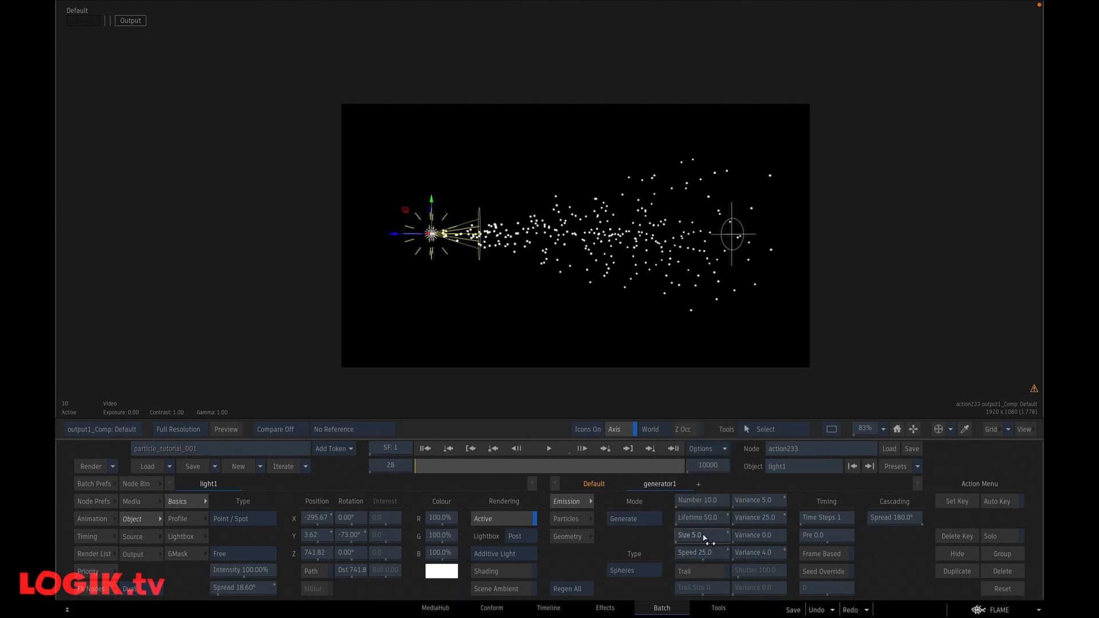
Step: Enlarge the sphere particles to size 25 and replay the emission from the first frame
left_click(703, 535)
left_click(678, 514)
left_click(735, 510)
left_click(712, 535)
left_click(691, 499)
left_click(736, 510)
left_click(425, 449)
key("space")
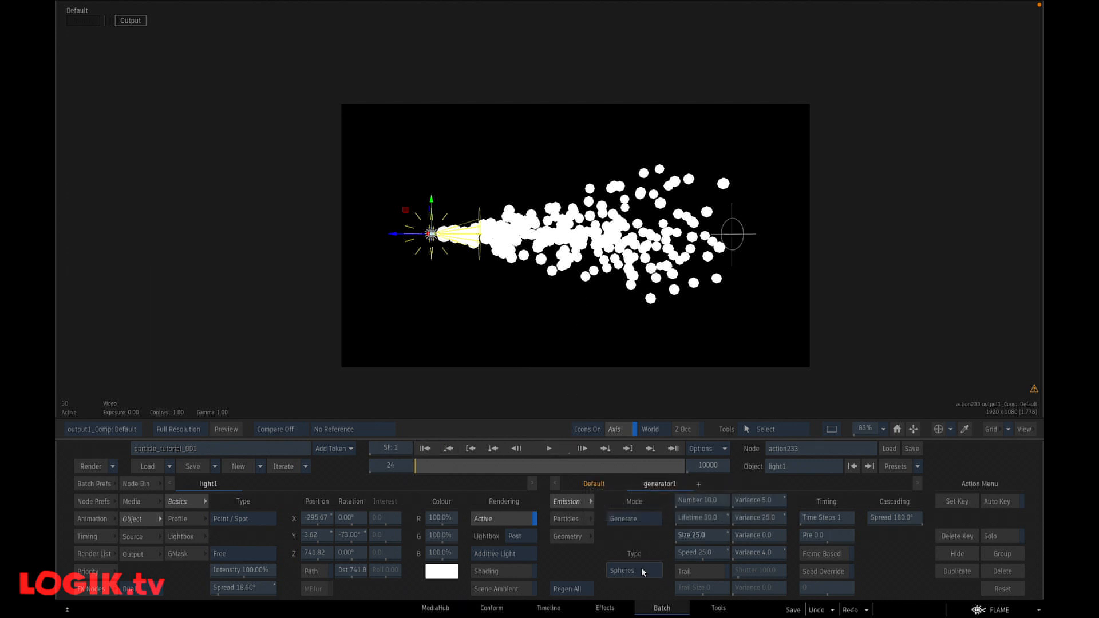
left_click(425, 449)
left_click(548, 449)
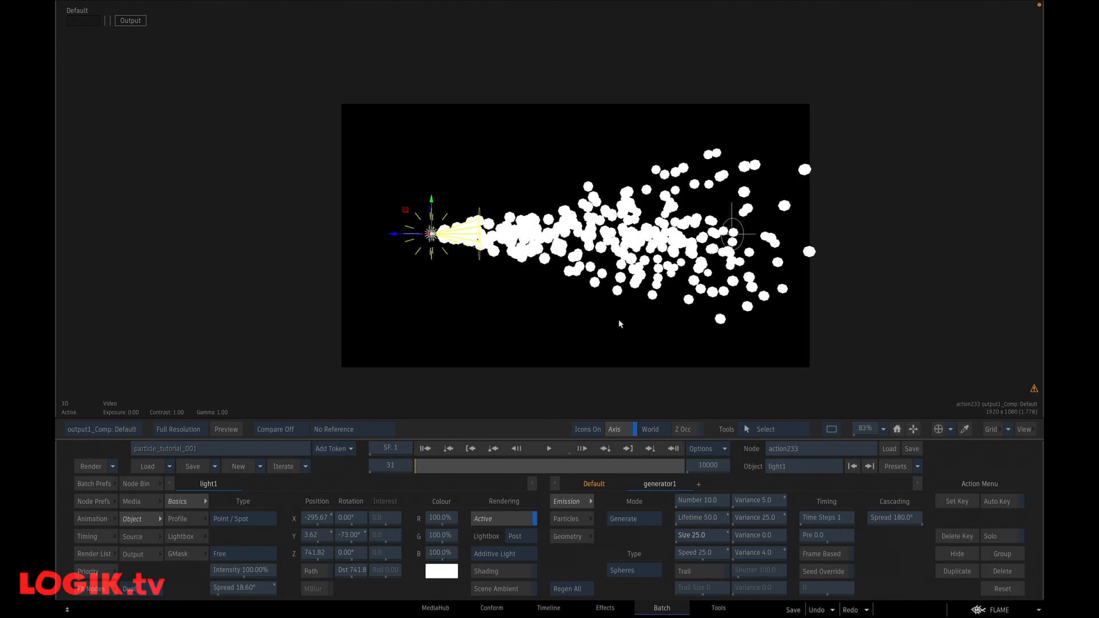
Step: Change the particle type to Cones, set the size to 5 and play the emission from the first frame
left_click(634, 576)
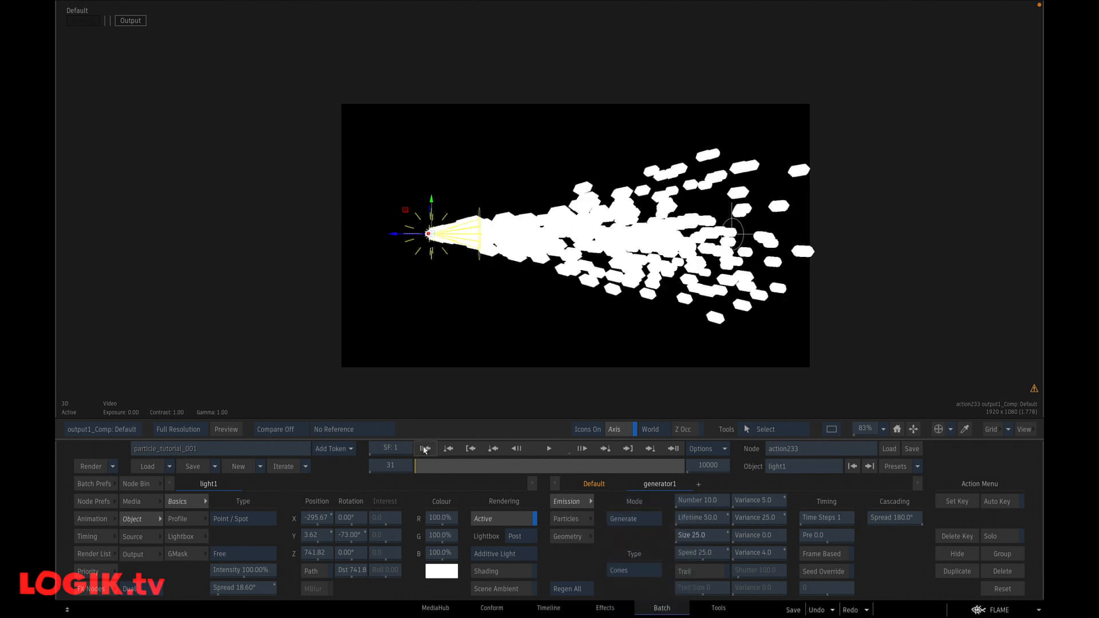
left_click(425, 448)
left_click(652, 575)
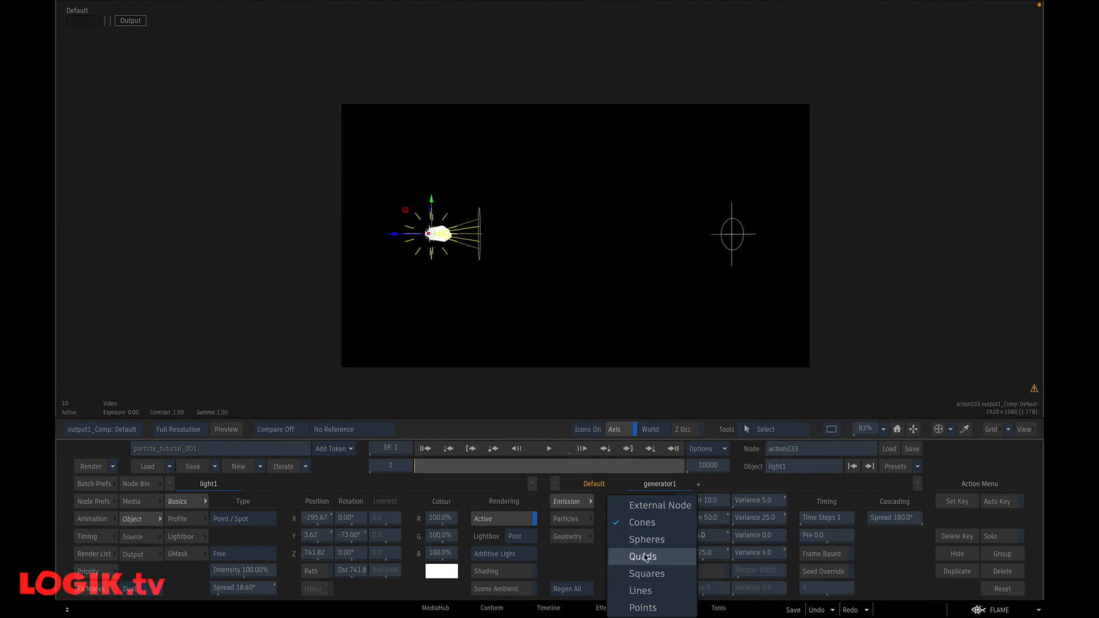
left_click(720, 535)
type("5")
key("Return")
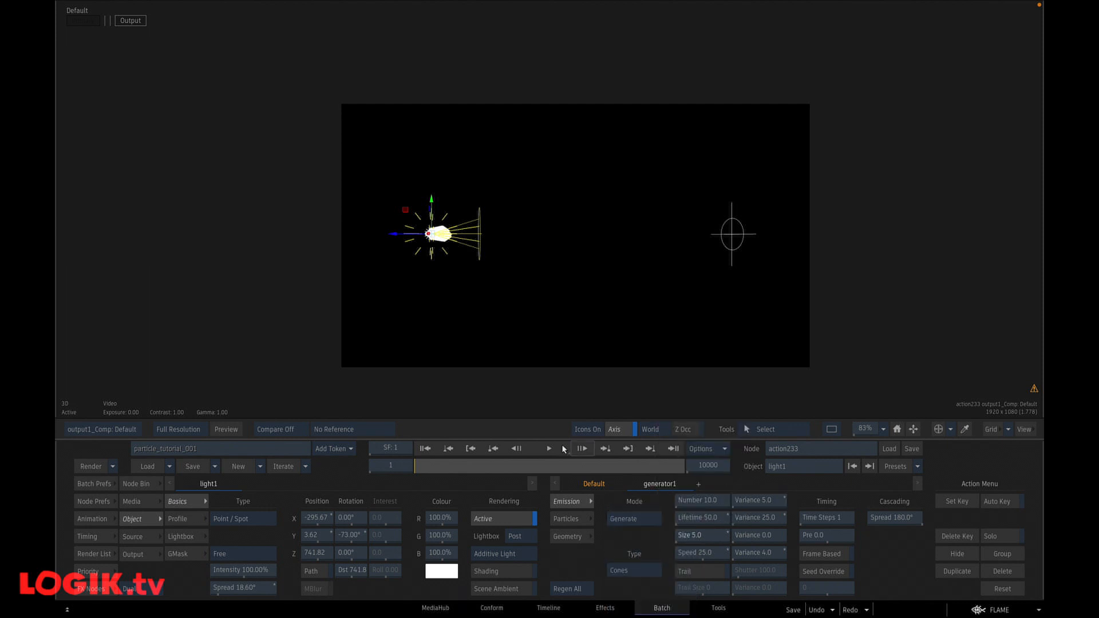
left_click(548, 449)
left_click(553, 447)
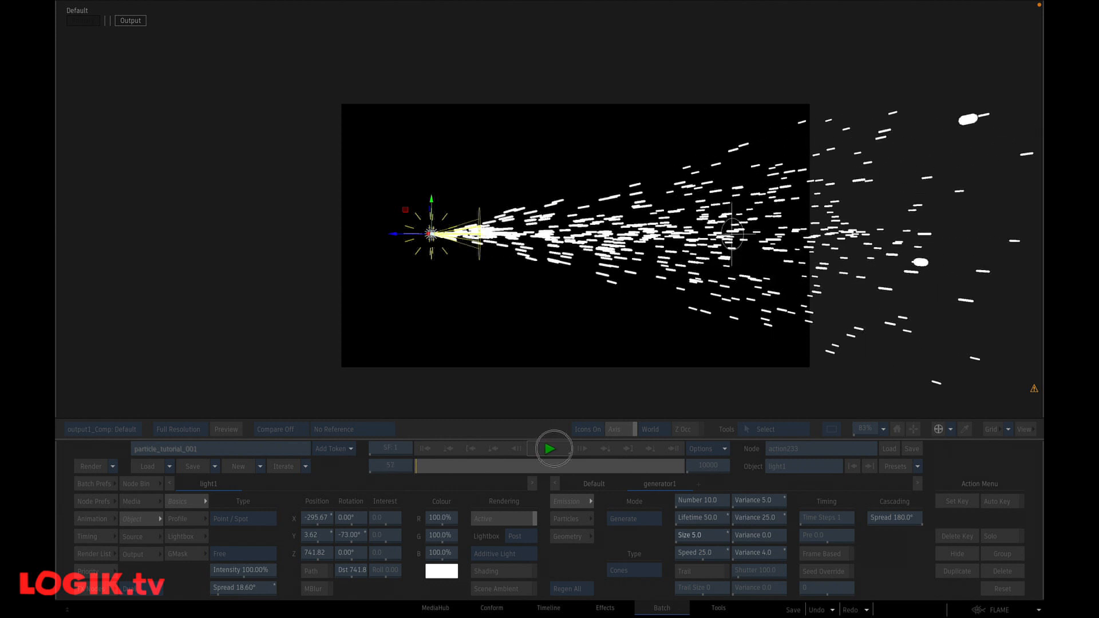
Step: Set the size of the cone particles to 20 and replay the emission from the first frame
left_click(704, 537)
type("20")
key("Return")
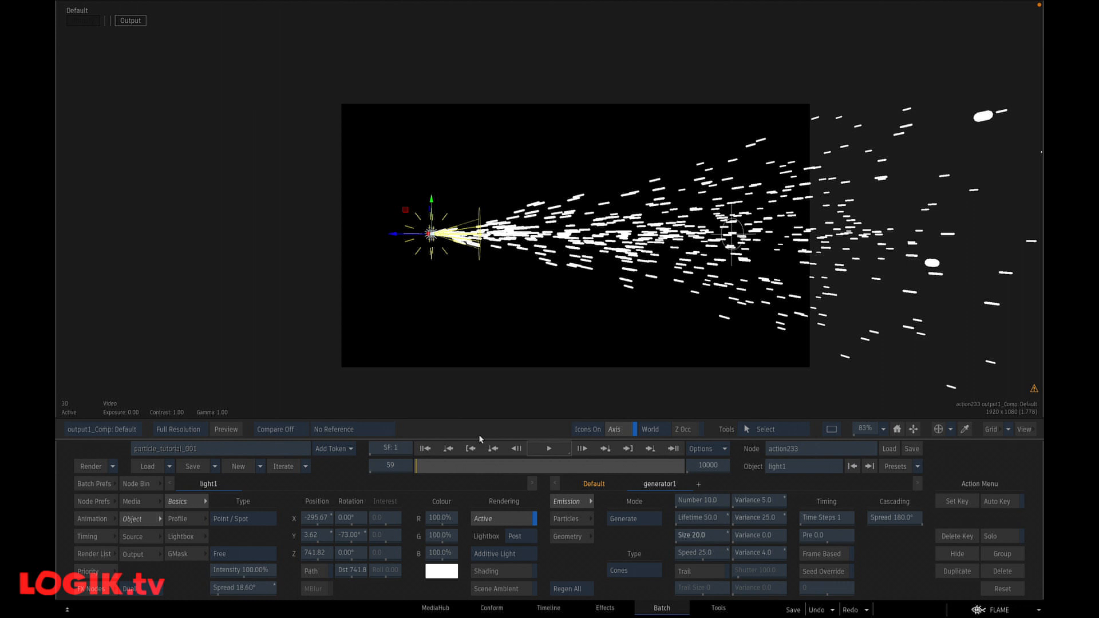
left_click(425, 448)
left_click(550, 448)
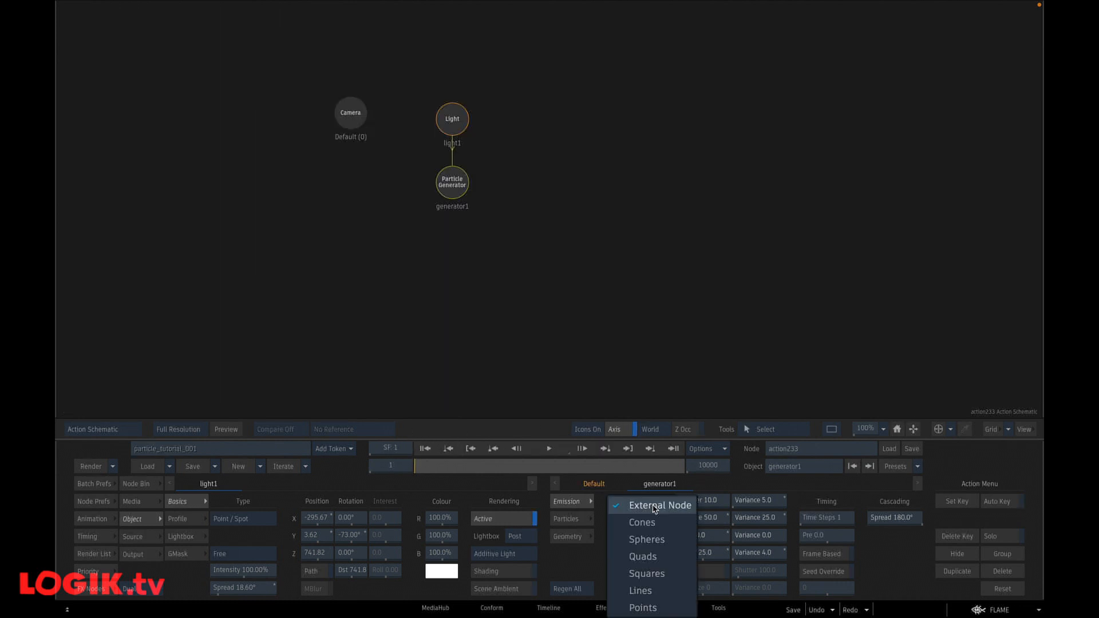
Step: Set the particle type to External Node and pick the Particle Generator node in the Action schematic
left_click(607, 541)
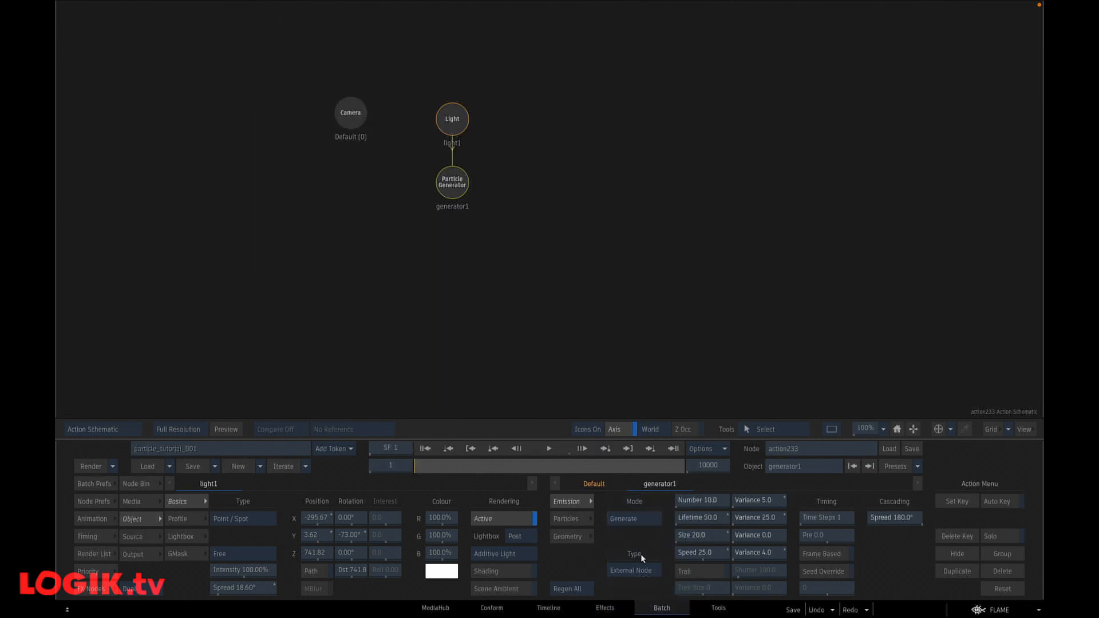
left_click(638, 572)
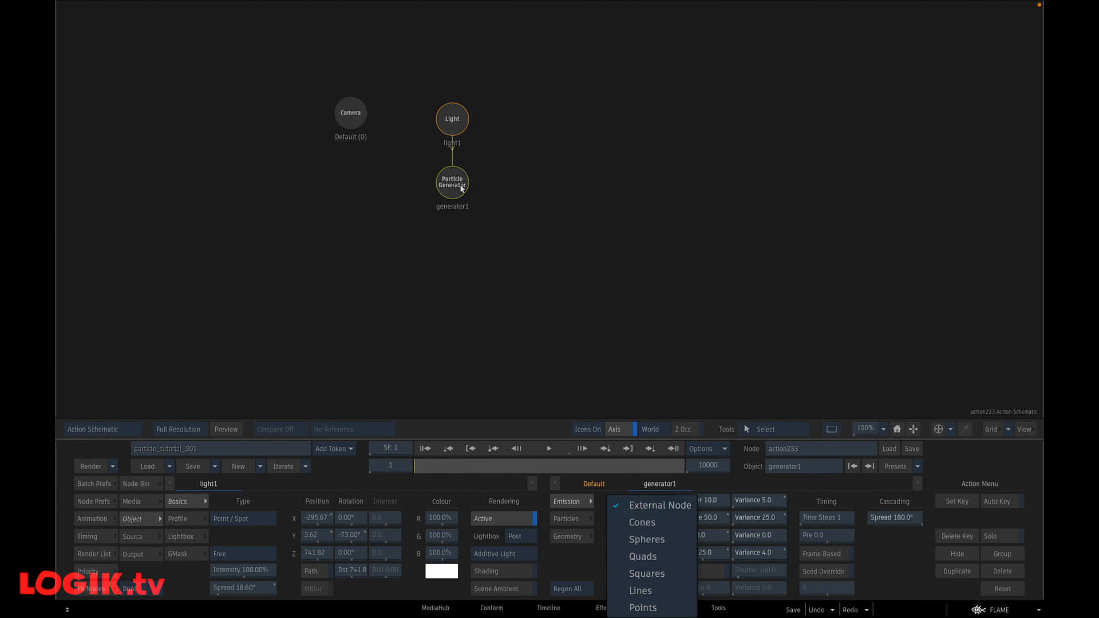
left_click(501, 195)
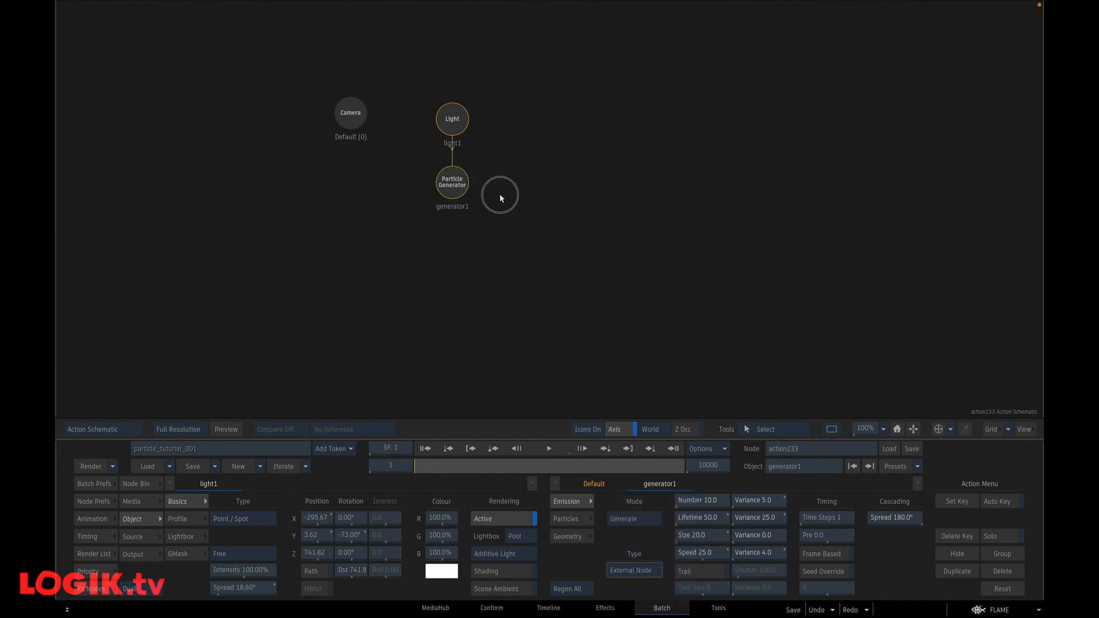
left_click(456, 185)
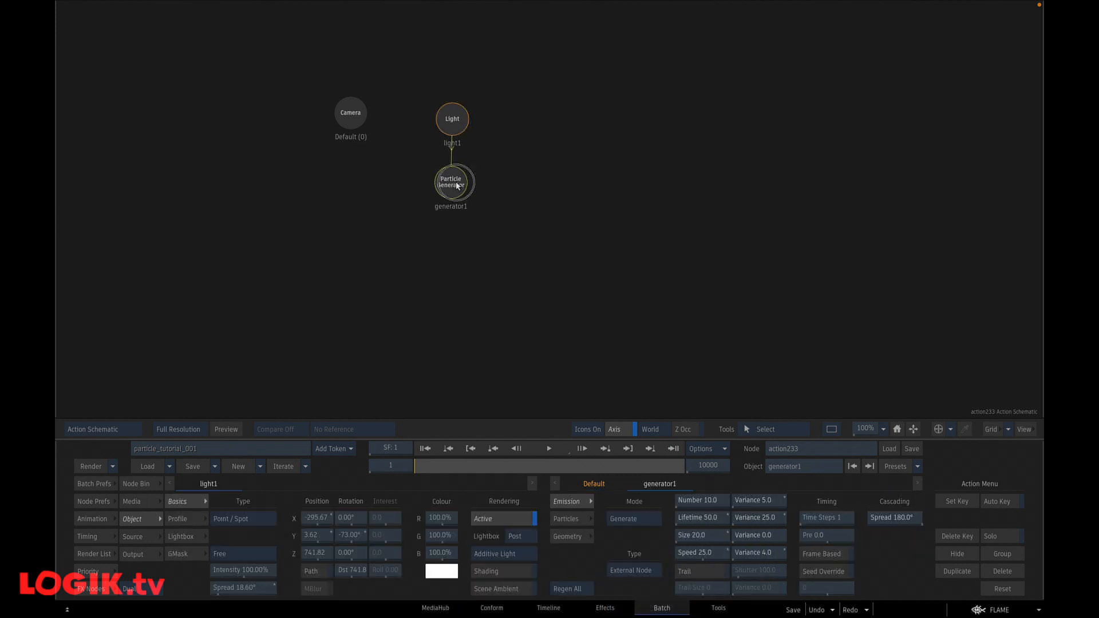
Step: Add a new Action node below the existing one in the Batch schematic and open its Action schematic
key("Escape")
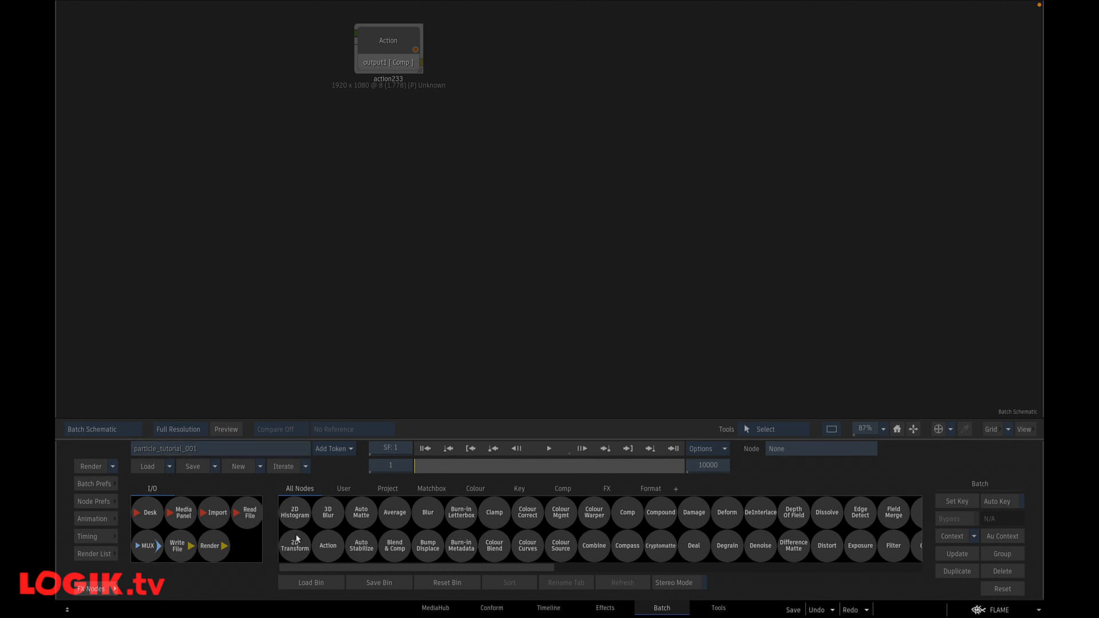
left_click(389, 204)
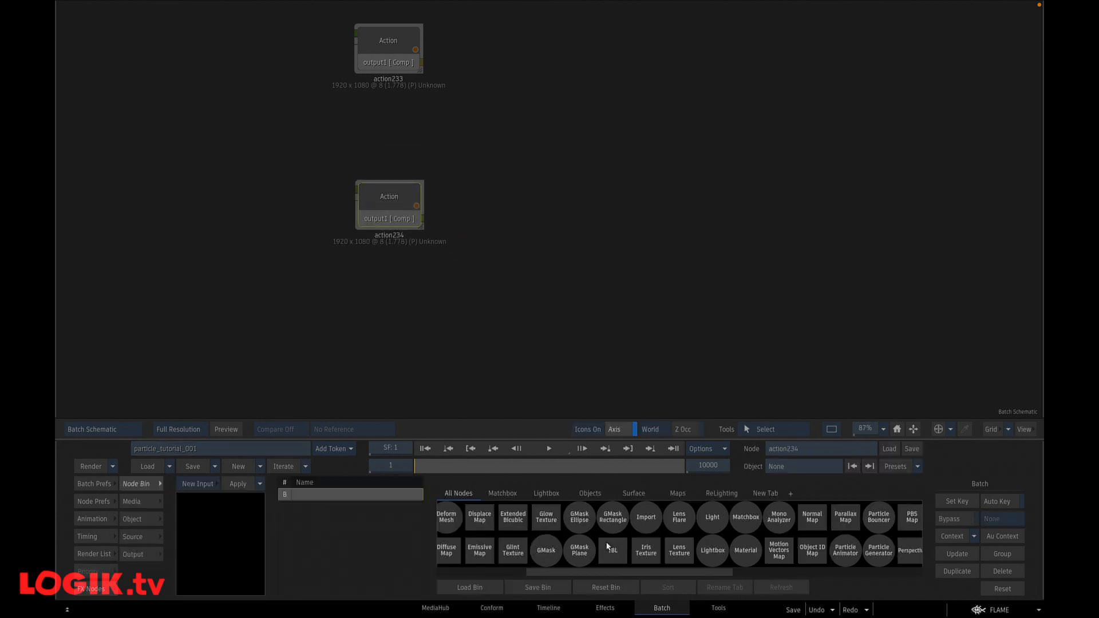
key("l")
left_click(713, 520)
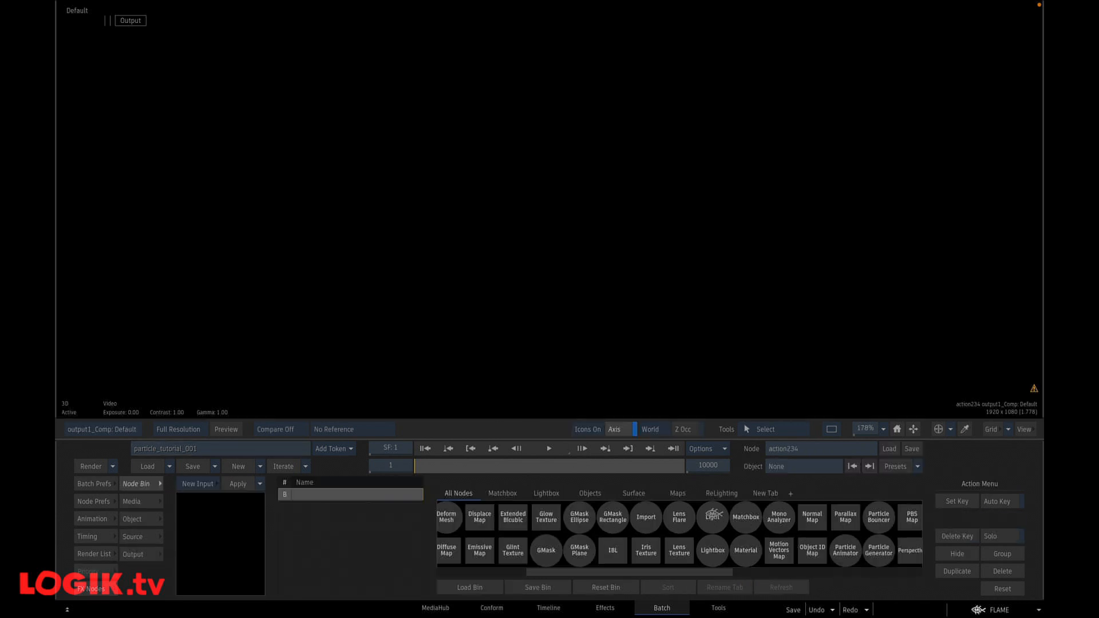
key("Escape")
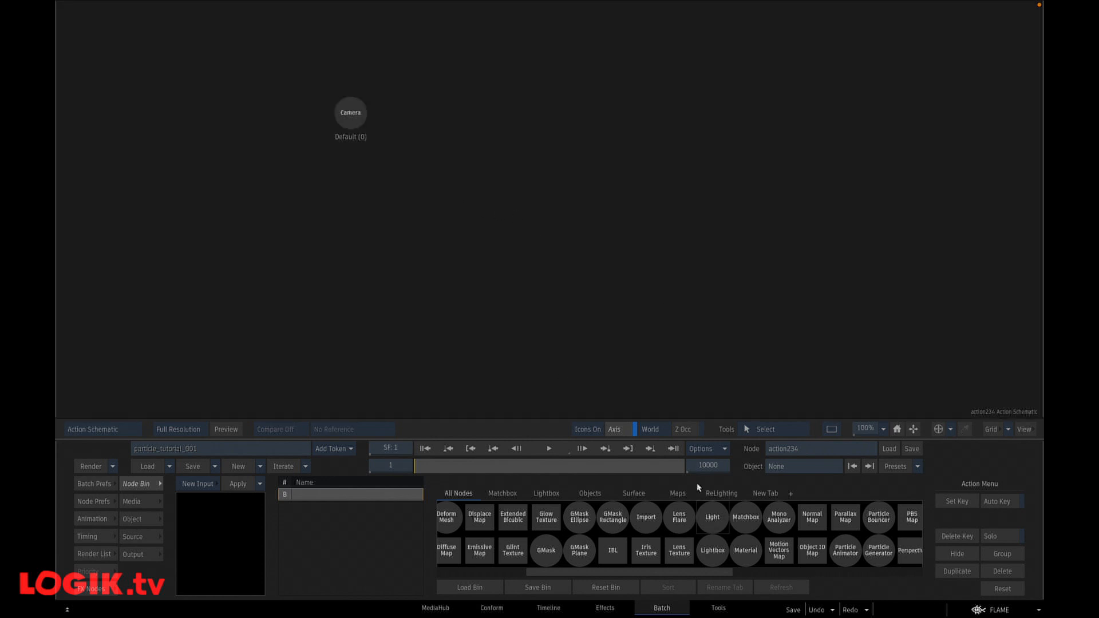
Step: Add a light beside the camera in the new Action schematic
left_click_drag(714, 517, 474, 131)
key("Escape")
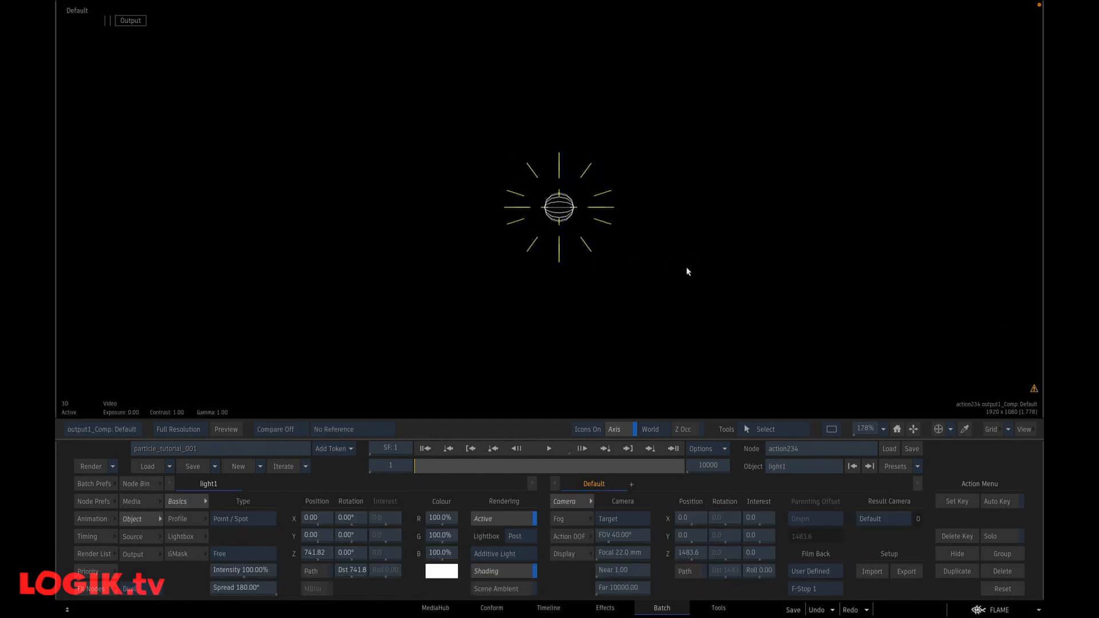
key("Escape")
key("Escape")
Step: Set the light's spread to 20° and rotation to X 45°, Y -37°, and move it to about X -396, Y -196
left_click(252, 587)
type("20")
left_click(283, 552)
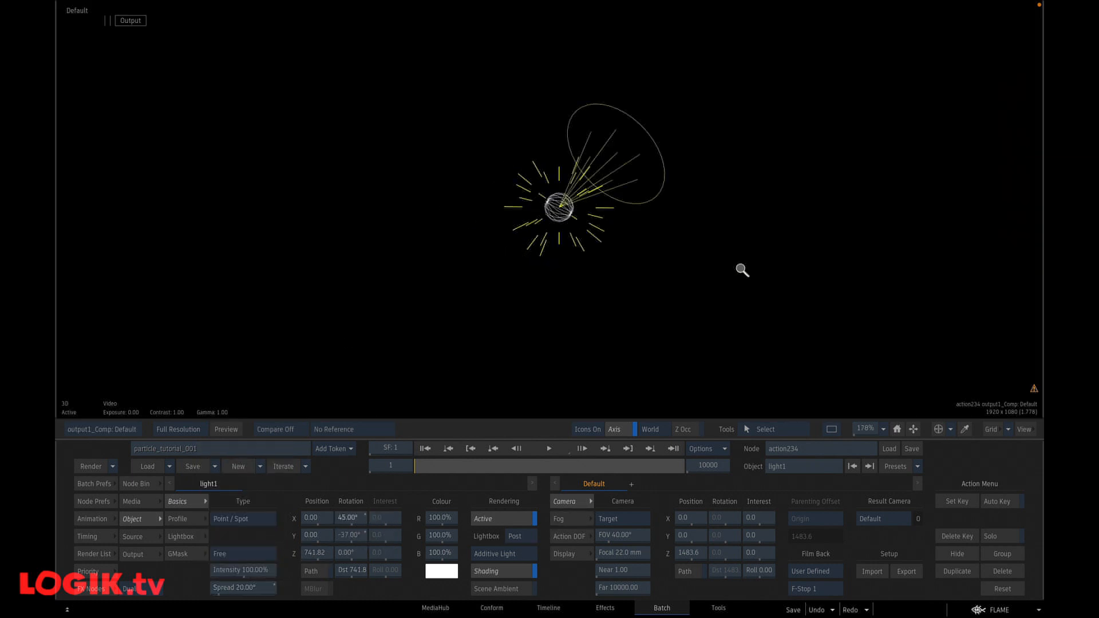
left_click_drag(741, 270, 503, 299)
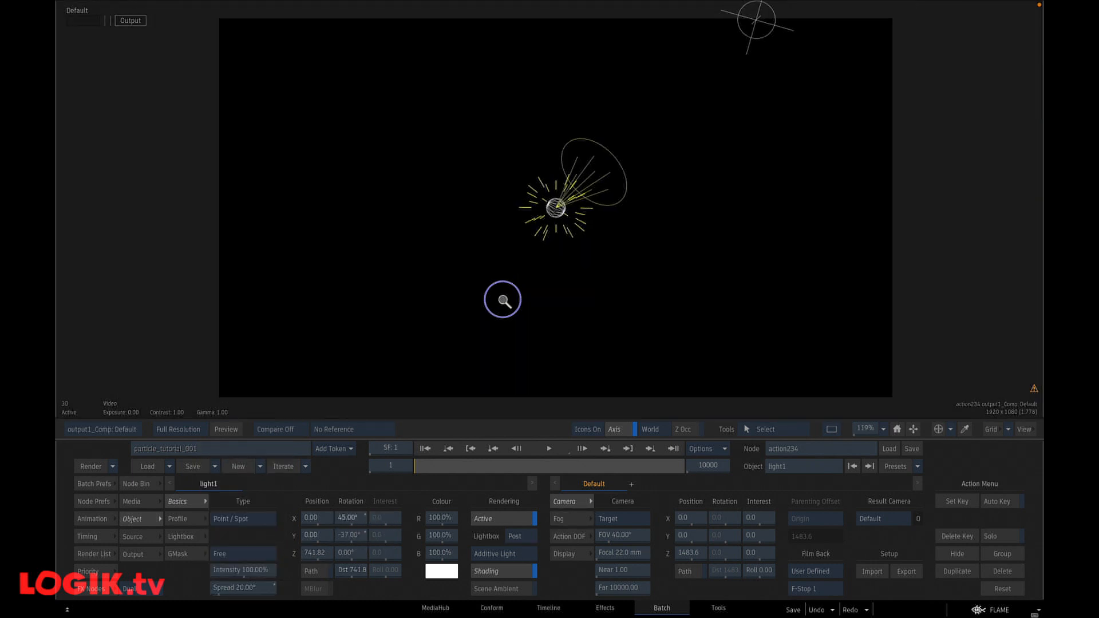
left_click_drag(557, 210, 303, 332)
Step: Attach a Particle Generator to the light in the Action schematic and play the emission
key("Escape")
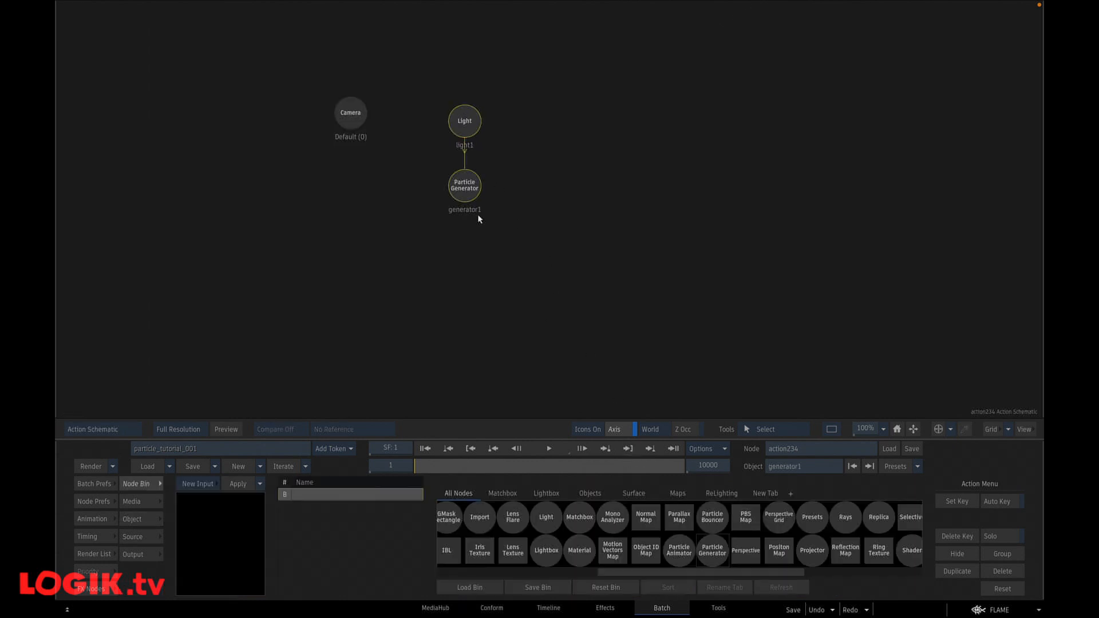
key("Escape")
left_click(555, 449)
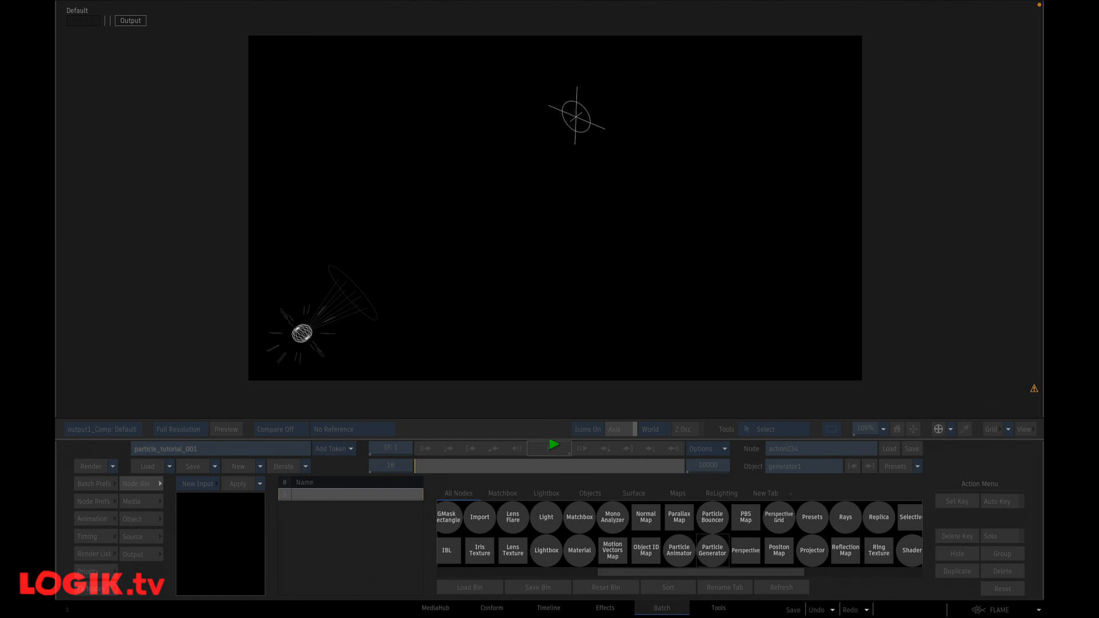
key("Escape")
Step: Open the light's settings and turn off its Active and Shading options
double_click(469, 110)
key("Escape")
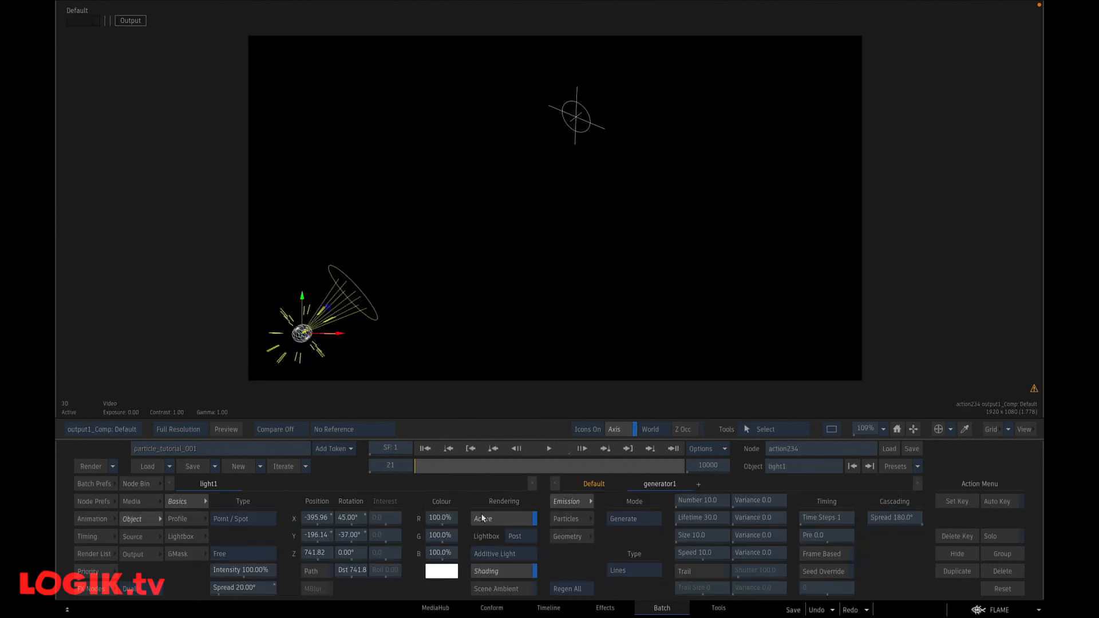
left_click(506, 570)
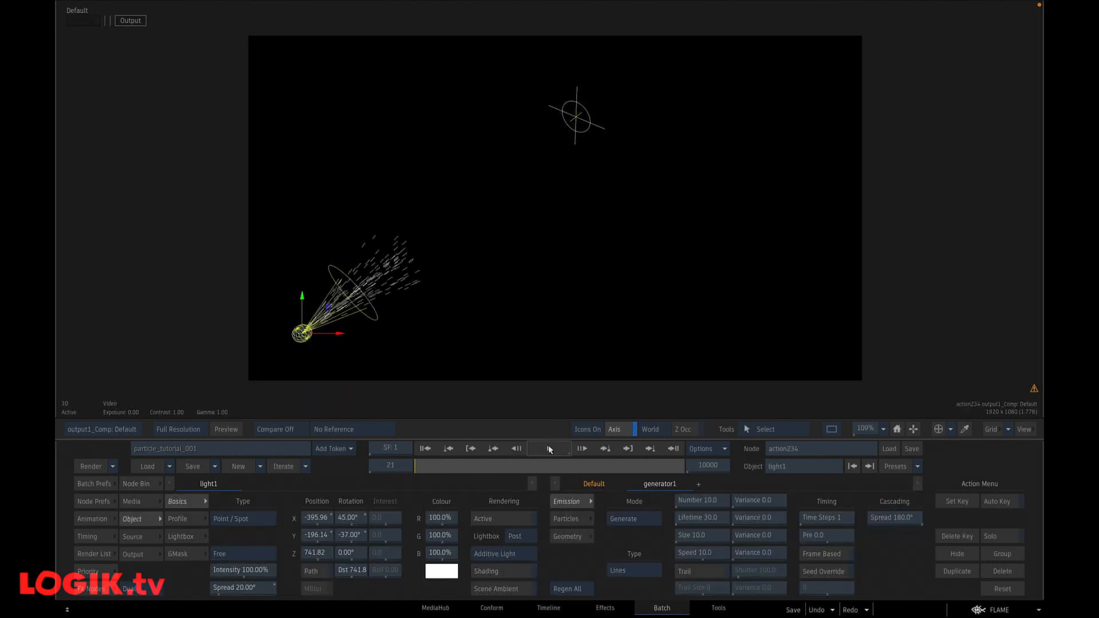
Step: Set the particle type to Squares and the lifetime to 100, and preview the emission from the first frame
left_click(632, 571)
left_click(656, 554)
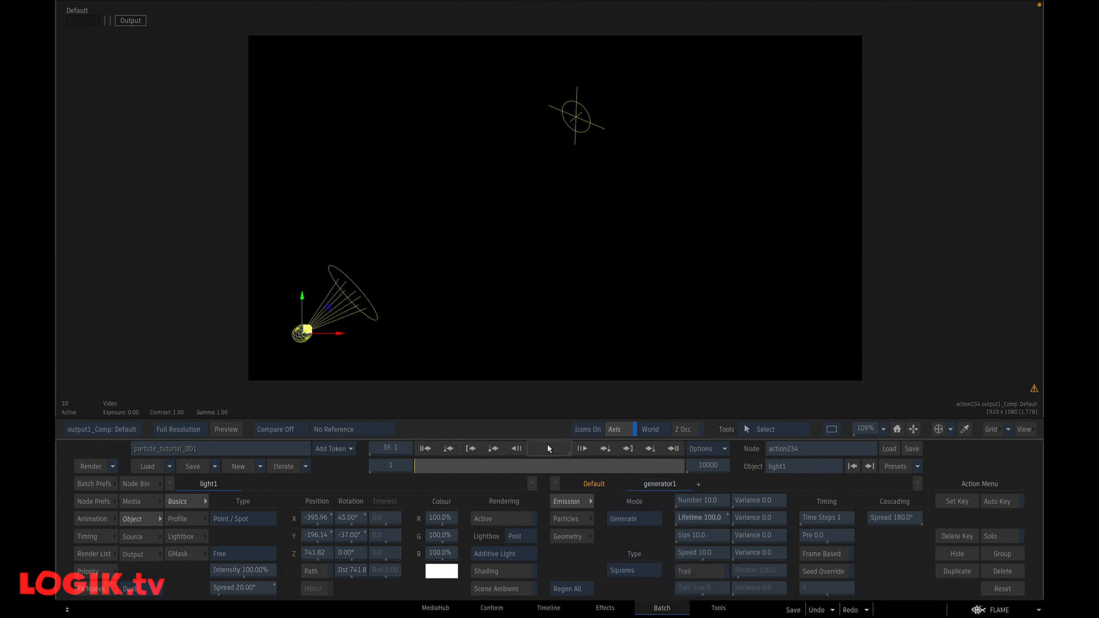
left_click(548, 449)
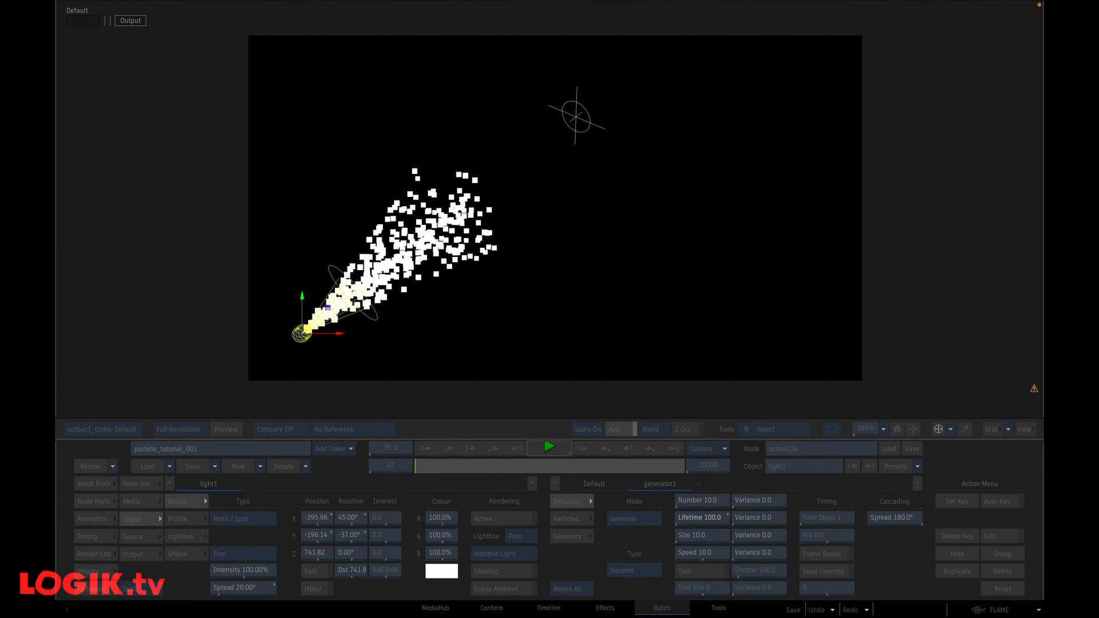
left_click(425, 449)
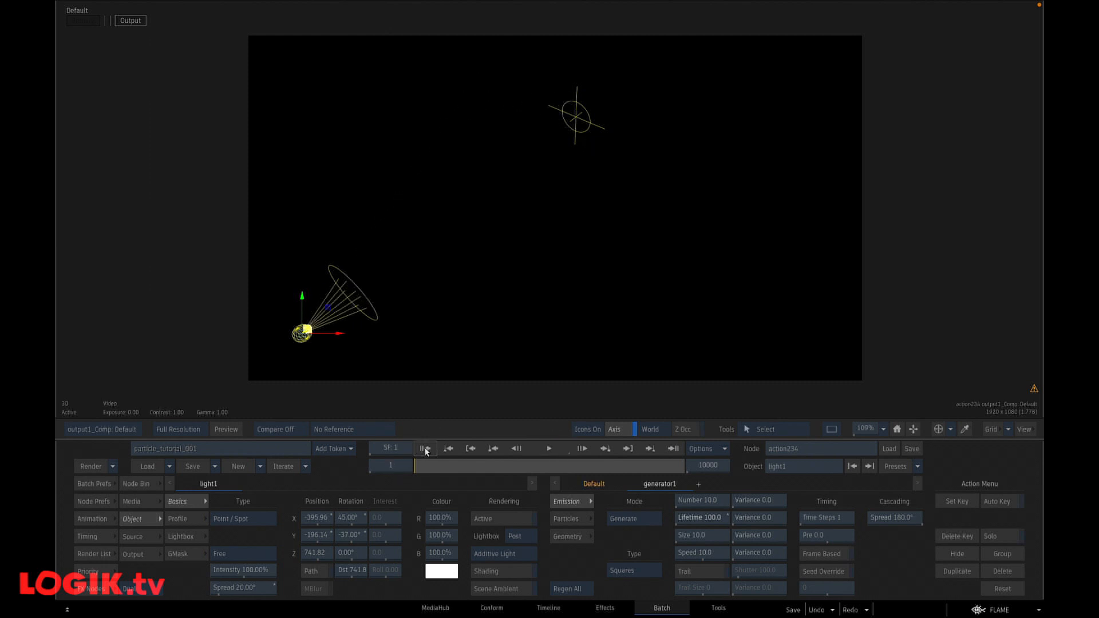
Step: Set the particle speed to 25 with a variance of 5 and play the emission
left_click(716, 557)
left_click(691, 517)
left_click(686, 505)
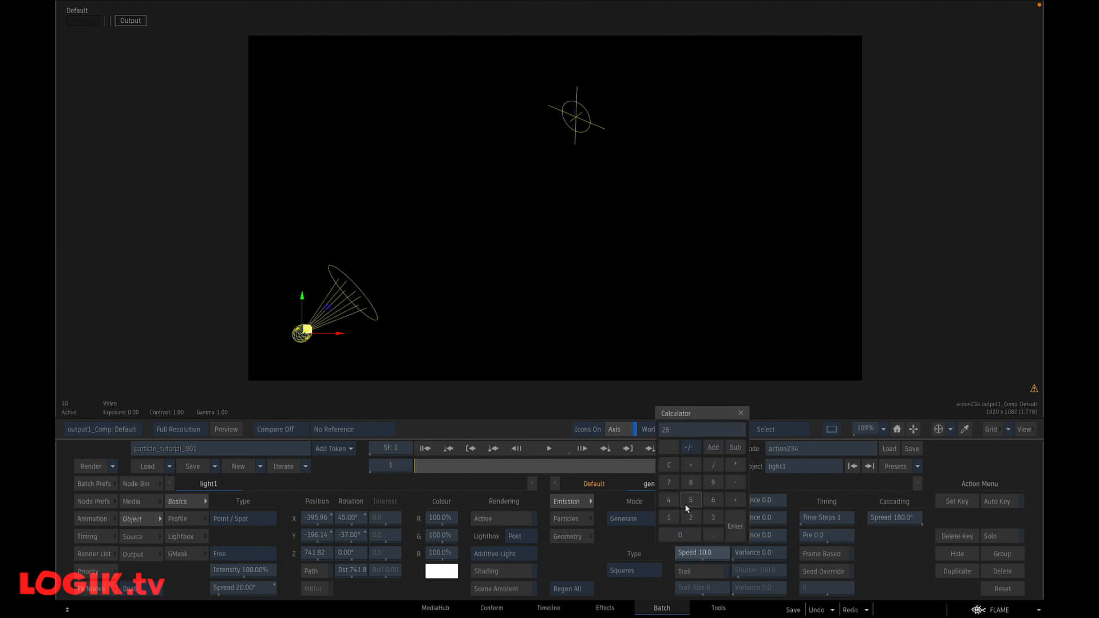
left_click(728, 524)
left_click(762, 555)
left_click(749, 500)
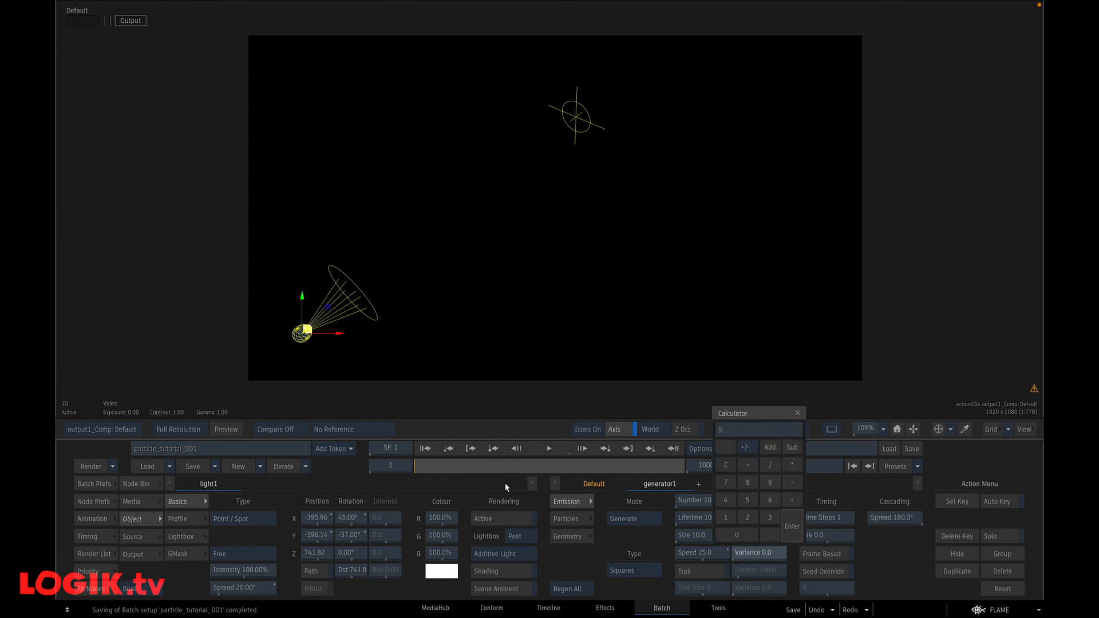
key("Return")
left_click(548, 448)
left_click(711, 426)
Step: Turn on Auto Key and key the emission number at 25 on frame 1
left_click(997, 500)
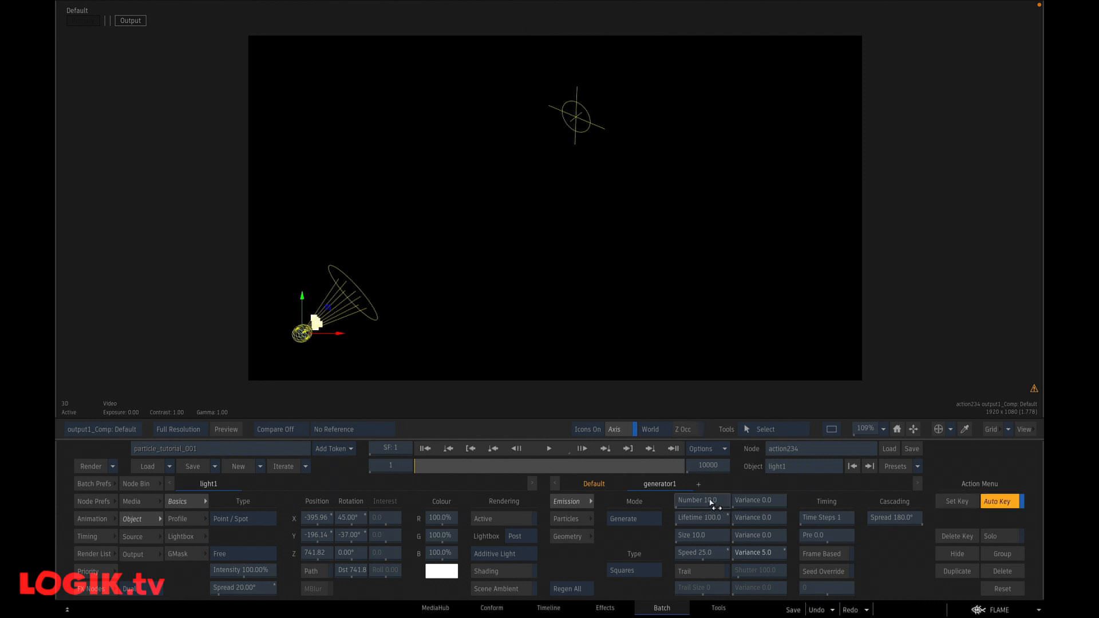
left_click(709, 502)
left_click(692, 465)
left_click(691, 448)
left_click(736, 474)
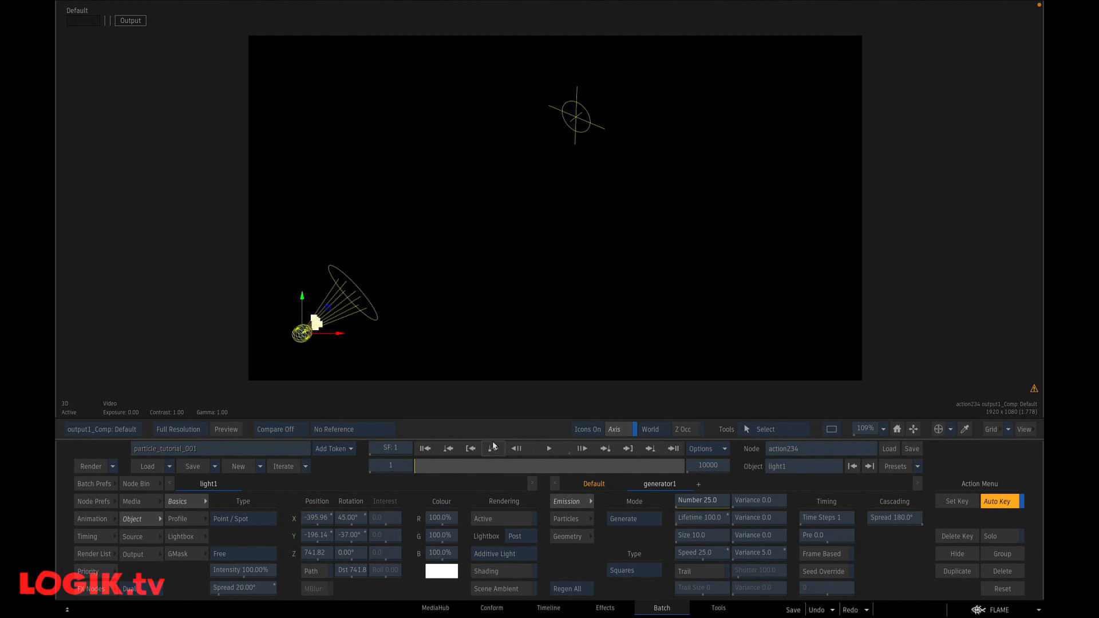
Step: Key the emission number at 0 on frame 3 and play the burst from the first frame
left_click(586, 450)
left_click(586, 450)
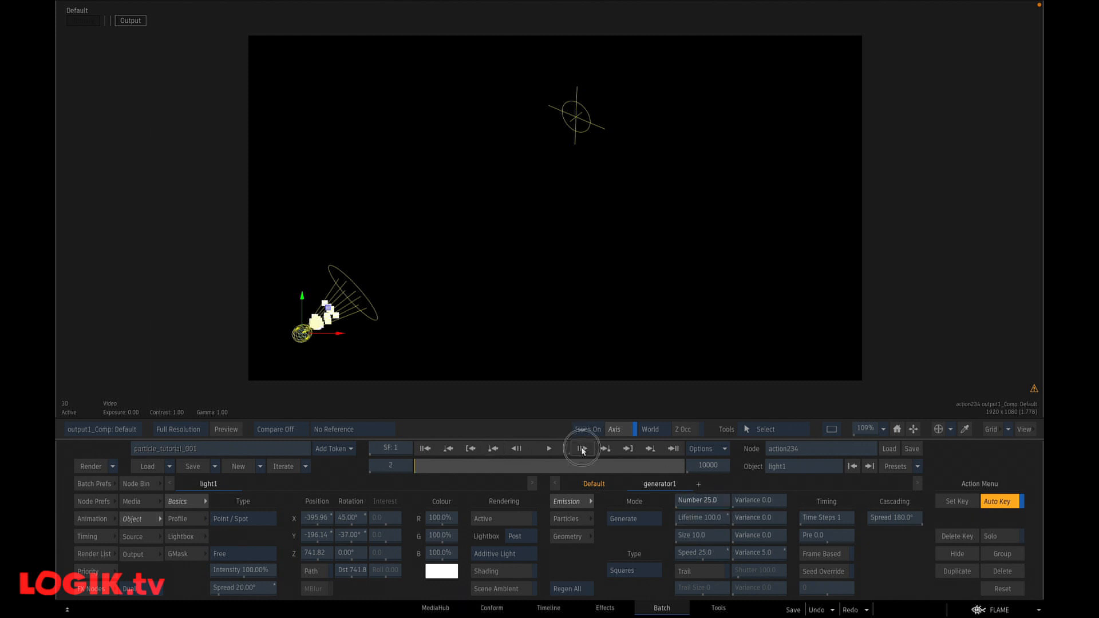
left_click(710, 496)
left_click(737, 474)
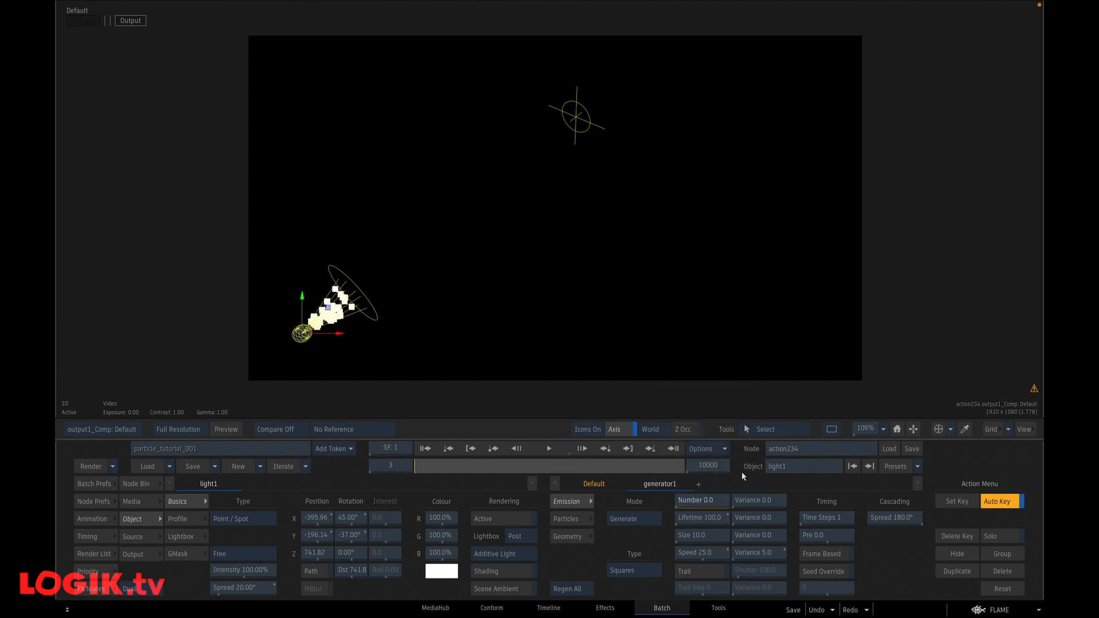
left_click(427, 449)
left_click(549, 448)
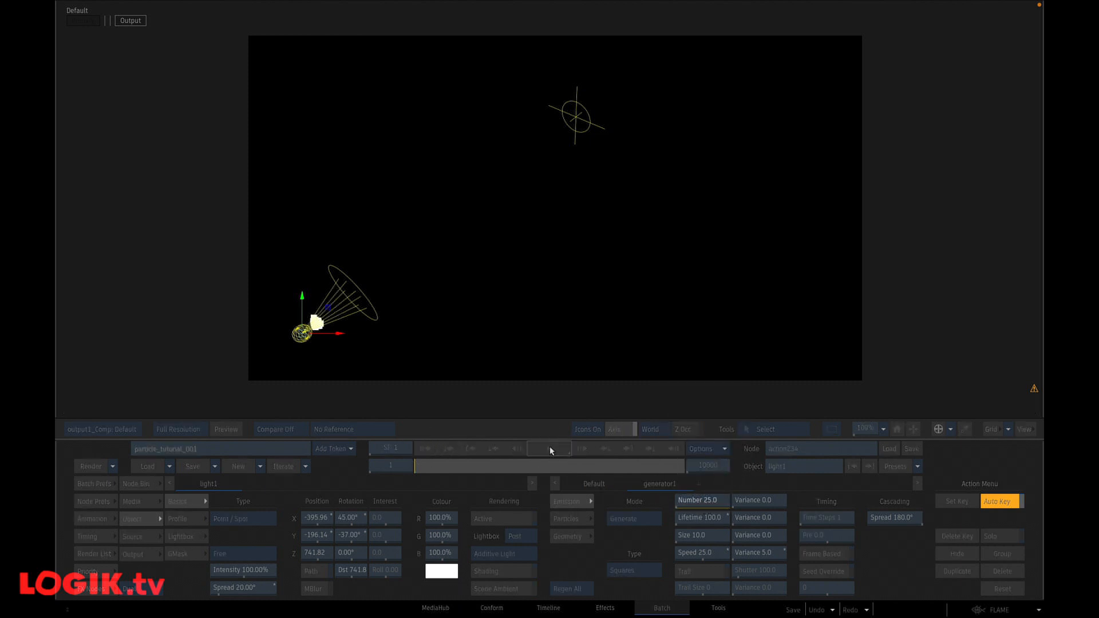
left_click(424, 451)
Step: Connect a Particle Animator to the Particle Generator in the Action schematic and turn off Auto Key
key("grave")
left_click(464, 195)
mouse_move(704, 616)
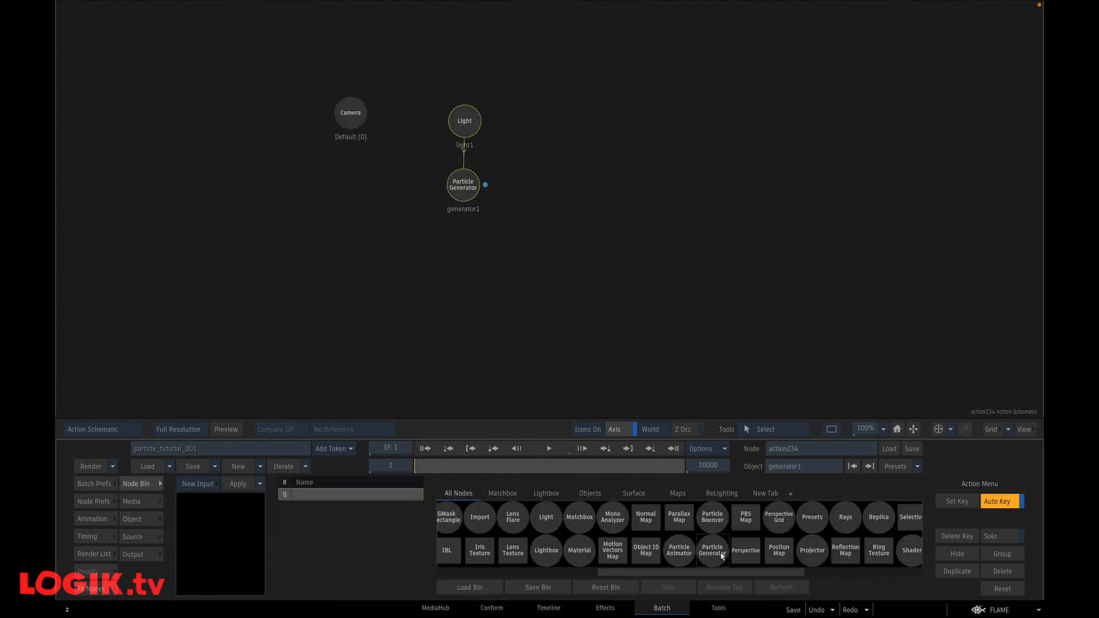
left_click_drag(683, 555, 545, 187)
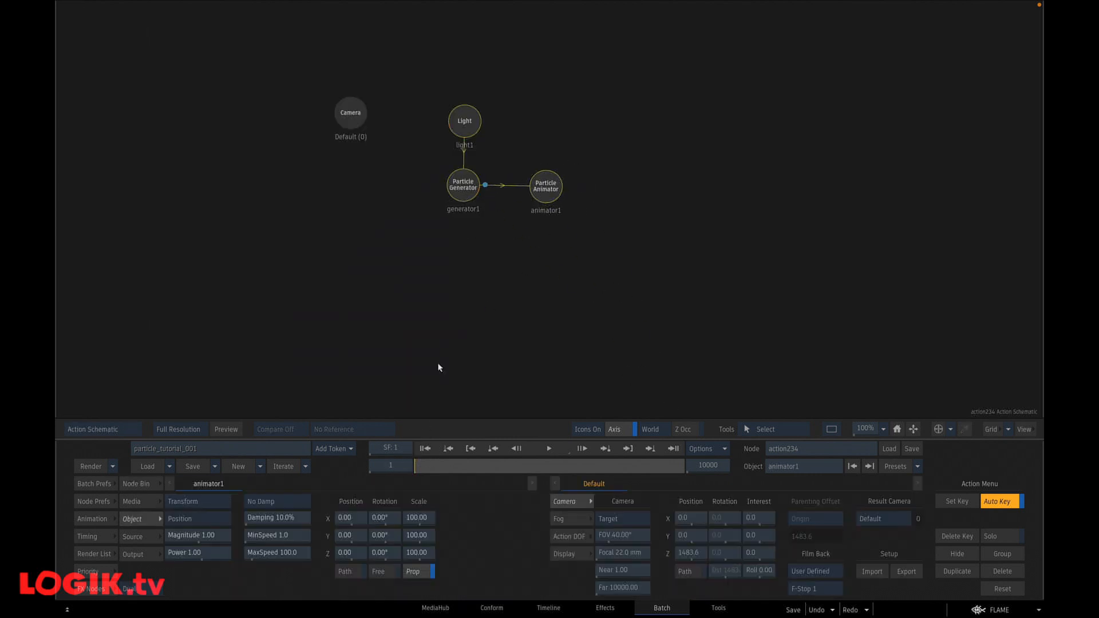
left_click(1007, 506)
Step: Set the particle animator's type to Gravity and enable Free so its position is independent of the light
key("grave")
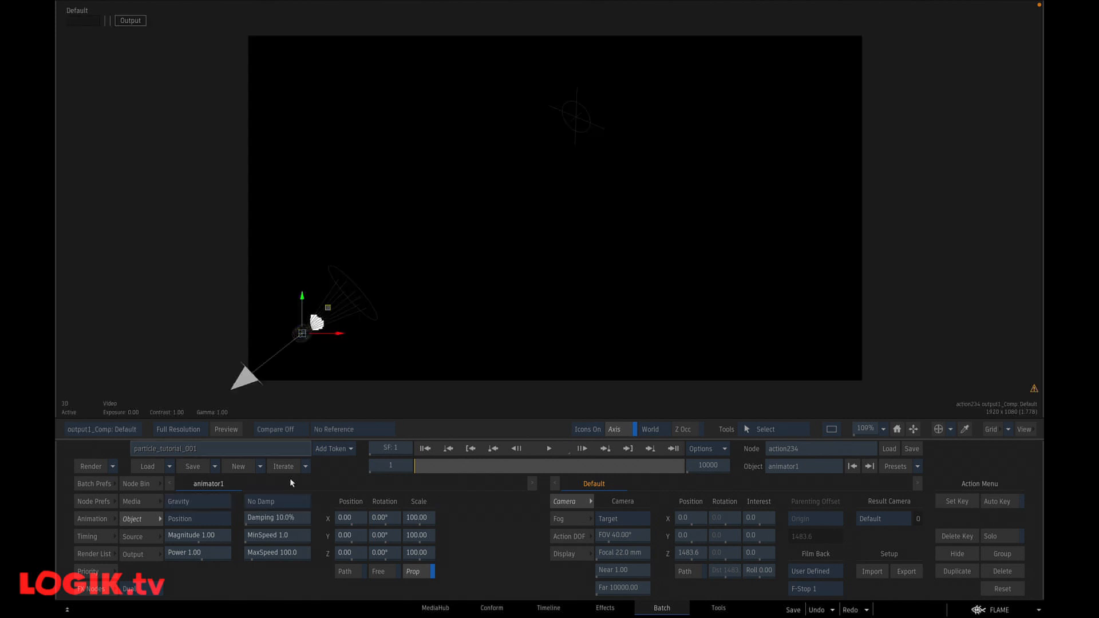
key("grave")
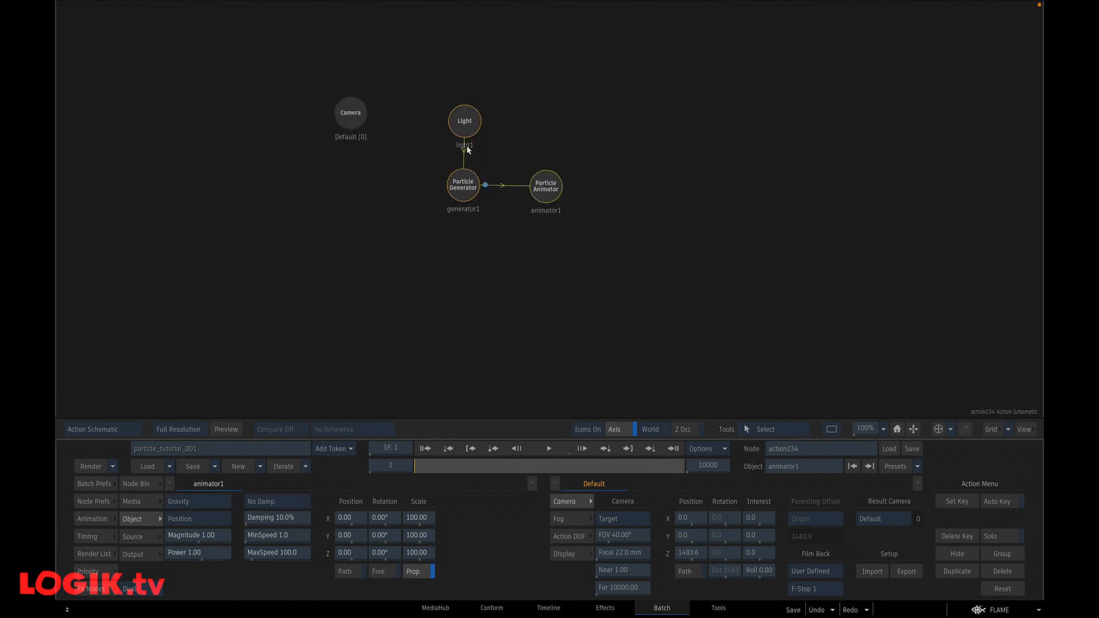
key("grave")
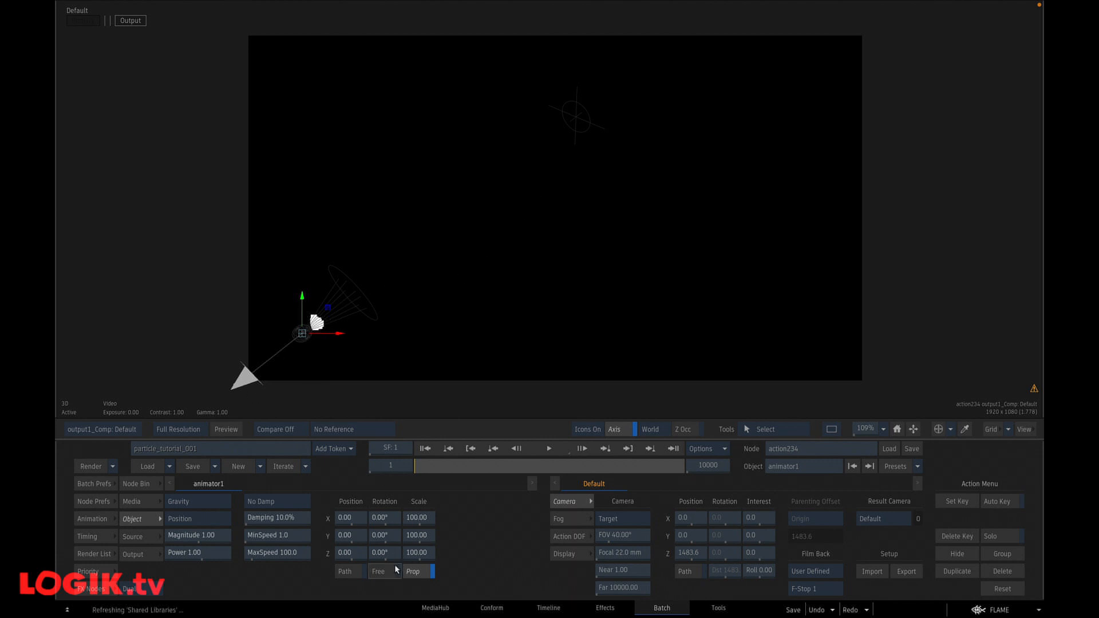
left_click(377, 572)
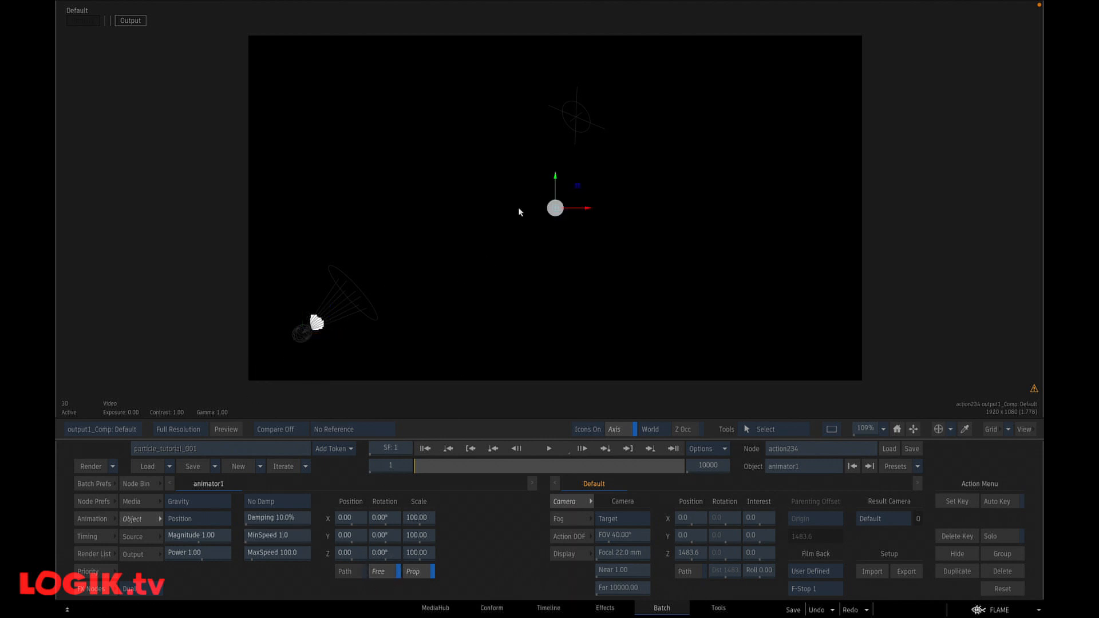
Step: Set the gravity animator's X rotation to 90° and play the burst, returning to the first frame
left_click(393, 513)
left_click(398, 450)
left_click(367, 500)
left_click(418, 492)
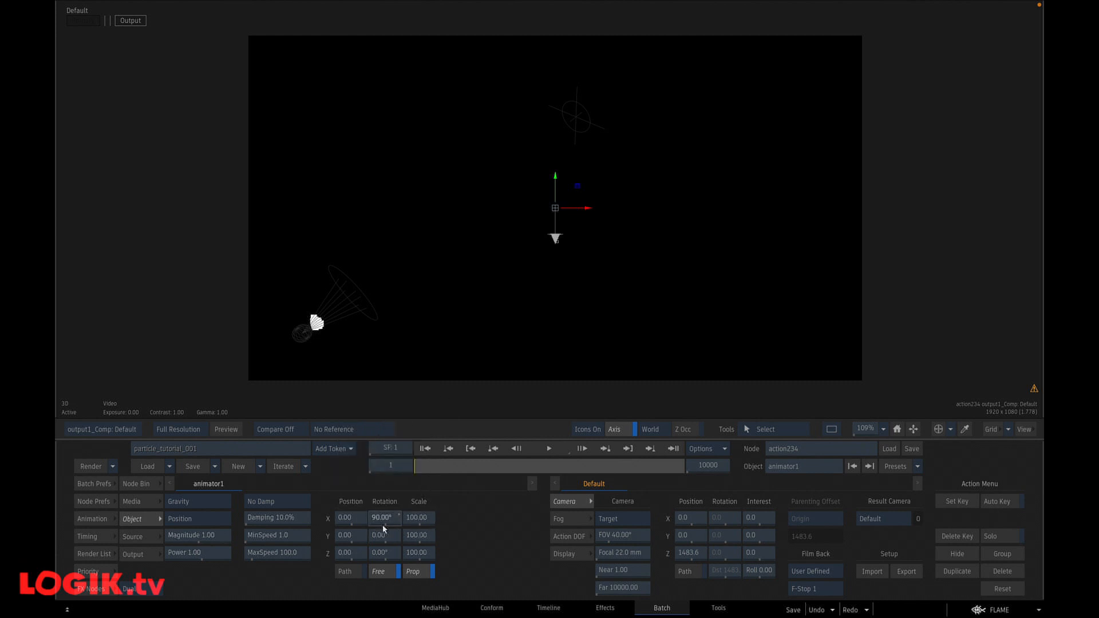
left_click(549, 451)
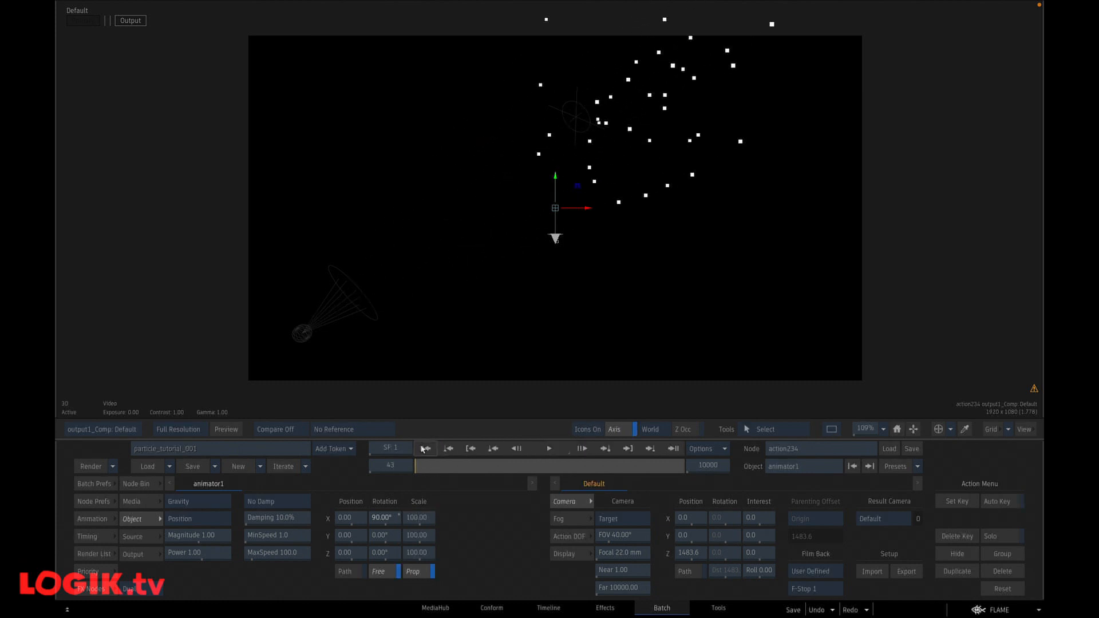
left_click(425, 449)
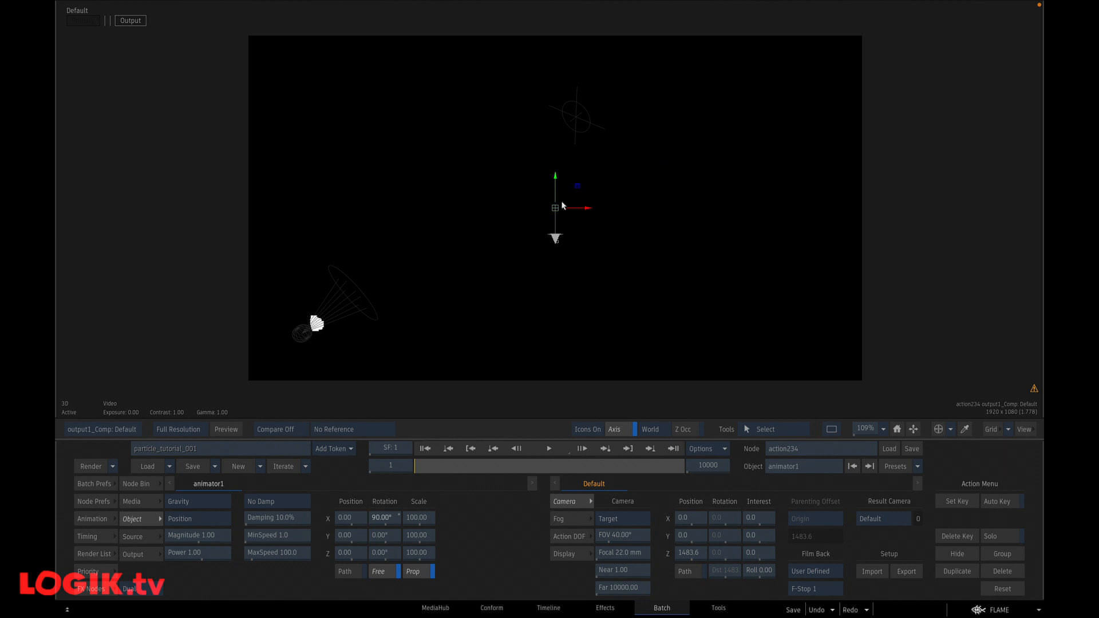
Step: Change the gravity animator's influence to Speed and replay the burst several times from the first frame
left_click(214, 523)
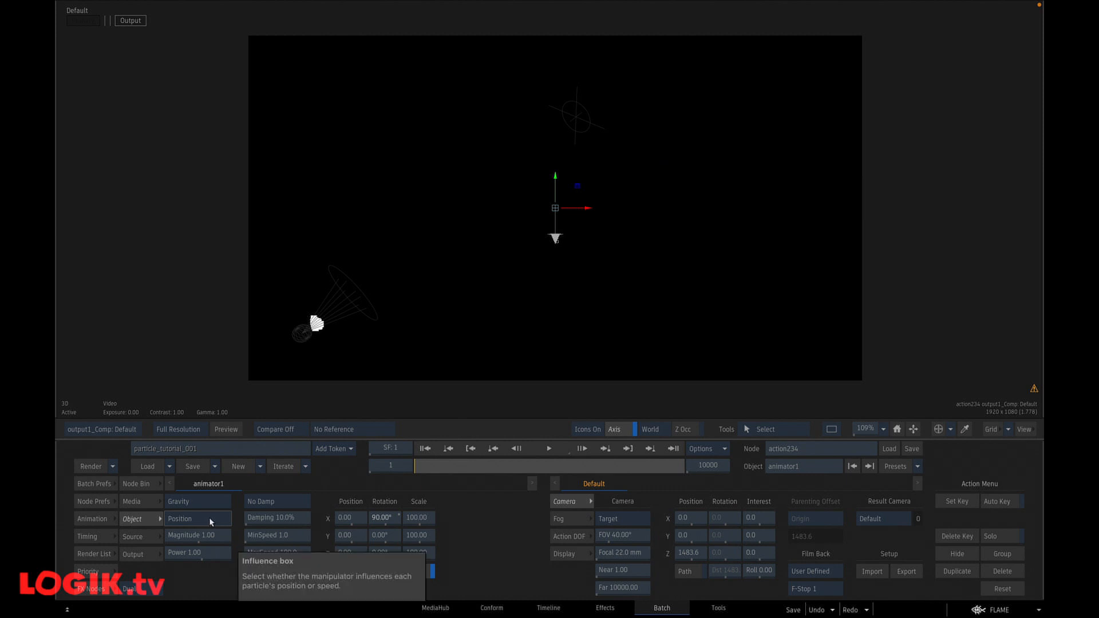
left_click(211, 521)
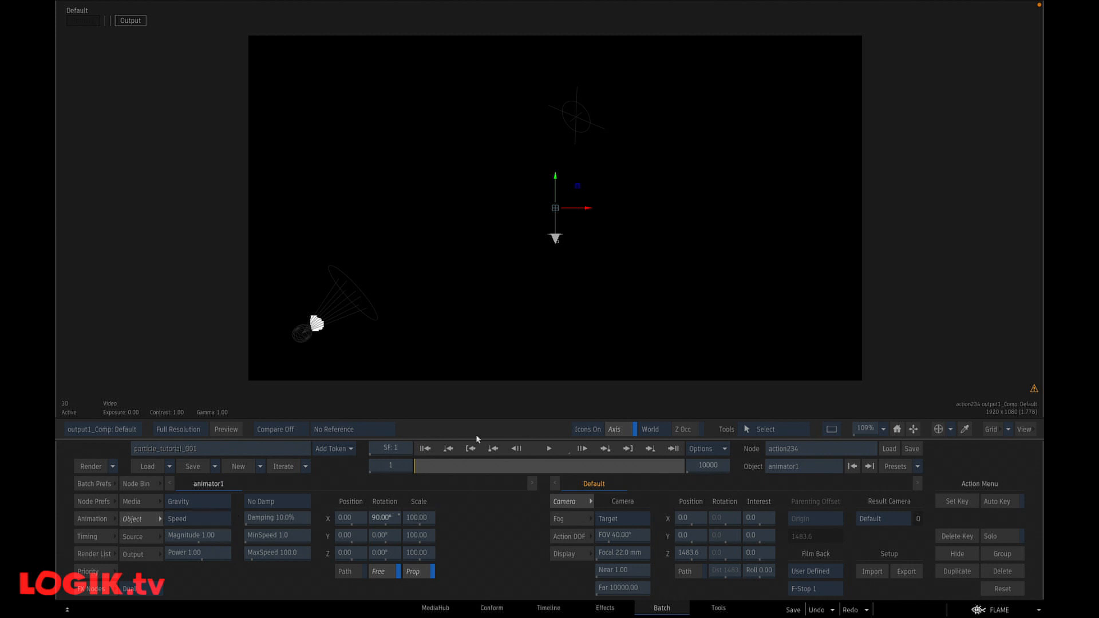
left_click(548, 450)
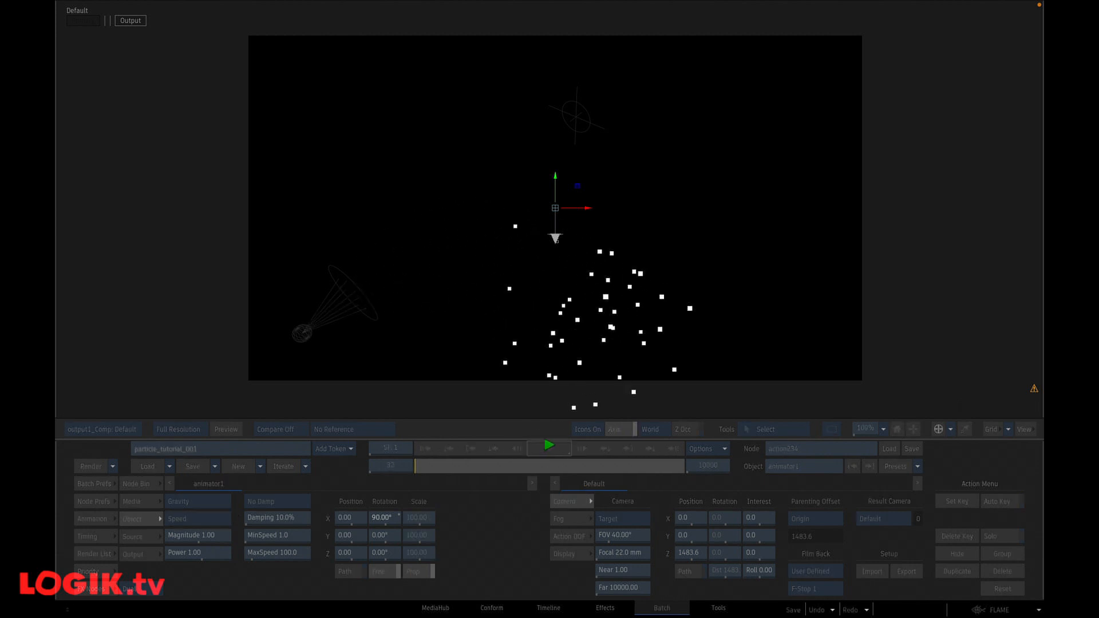
left_click(548, 446)
left_click(425, 449)
left_click(548, 447)
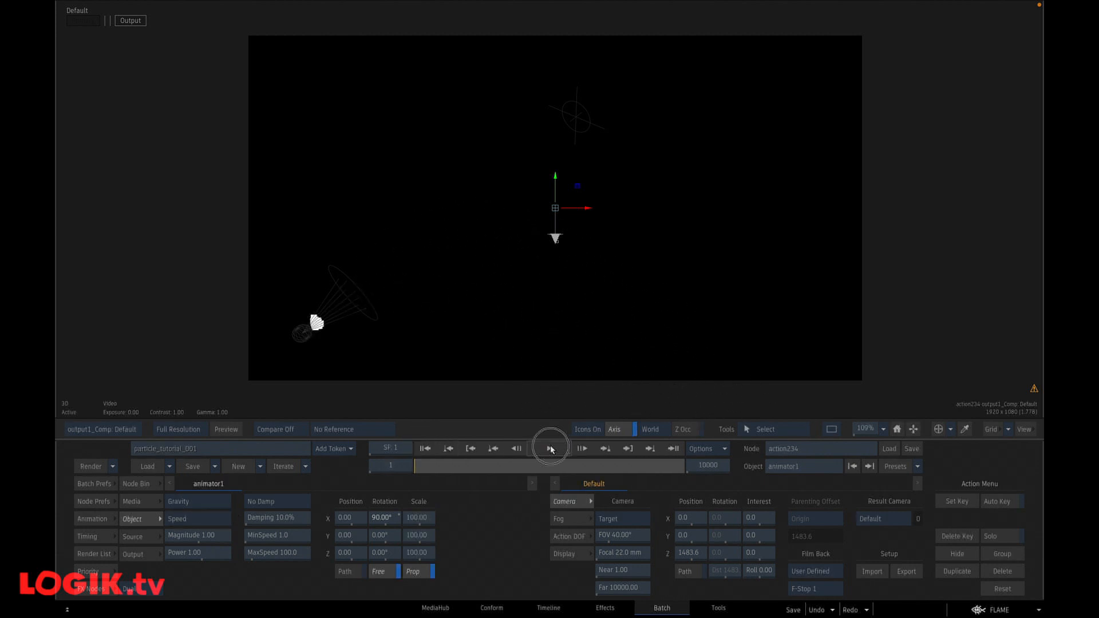
left_click(549, 448)
left_click(424, 448)
left_click(549, 448)
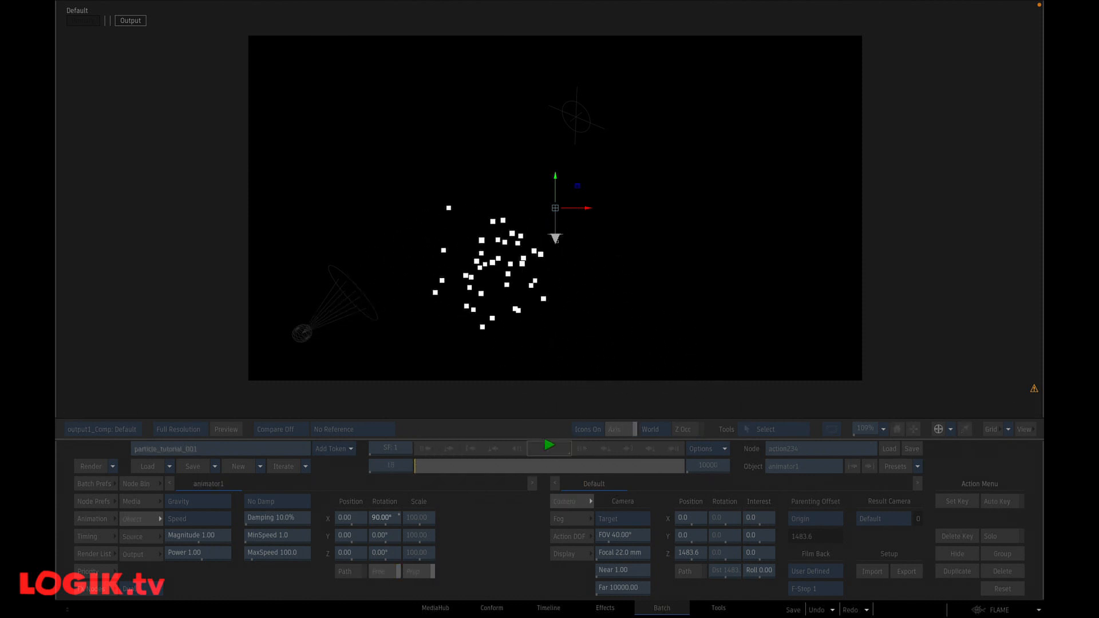
Step: Replay the burst from the first frame to check how gravity acts on it
left_click(425, 452)
left_click(548, 450)
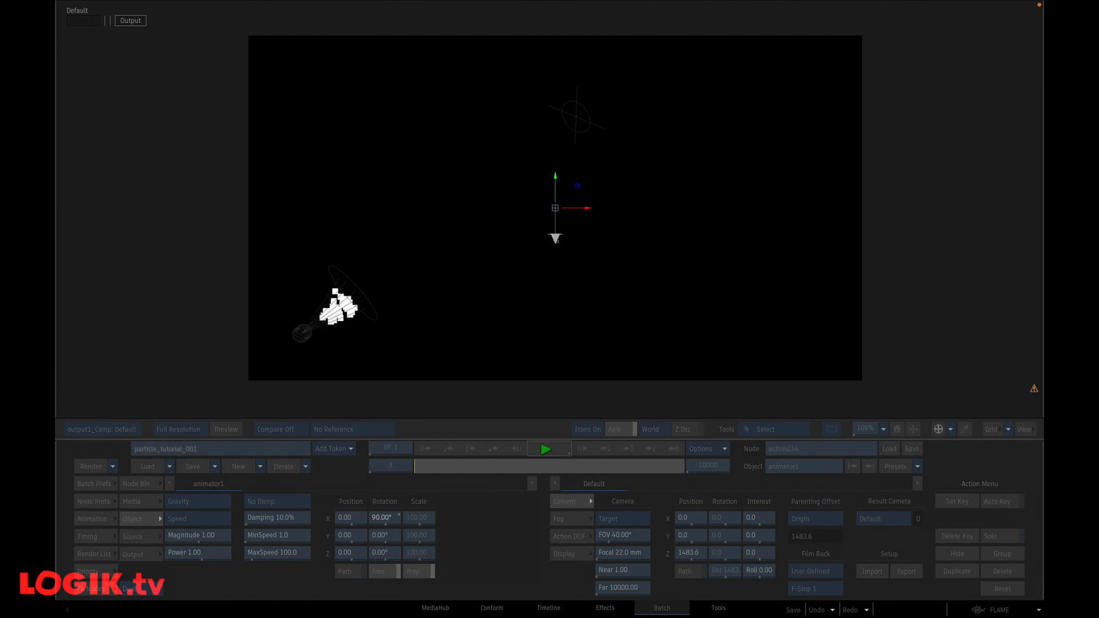
left_click(546, 452)
Step: Set the Particle Generator's speed to 50 with a variance of 25, and return to the first frame
key("Escape")
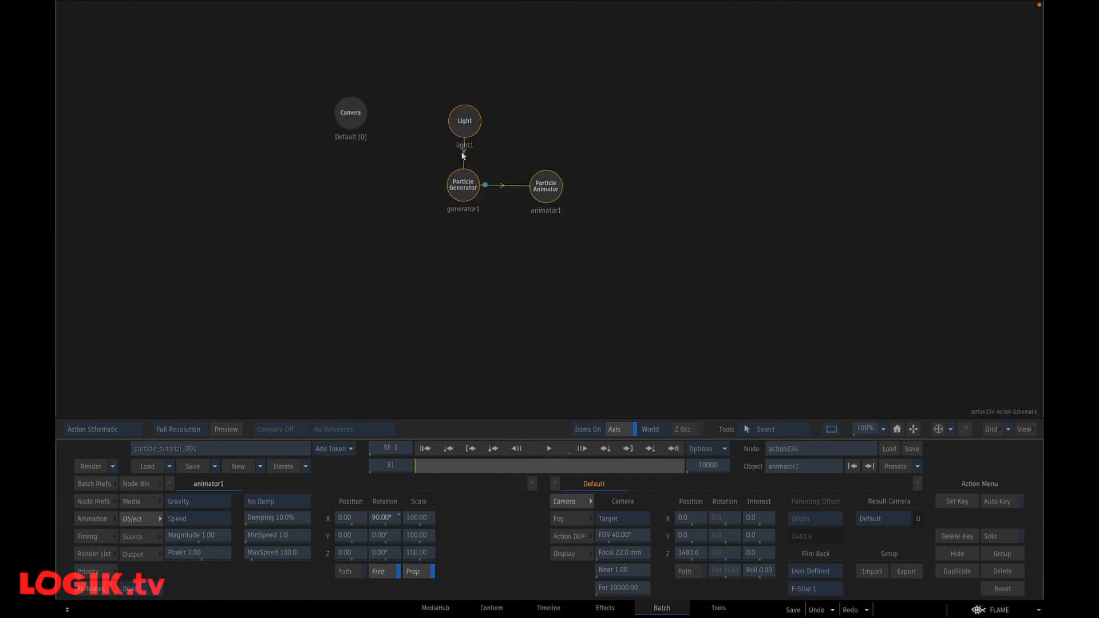
left_click(468, 185)
key("Escape")
left_click(702, 549)
left_click(692, 502)
left_click(682, 533)
left_click(735, 522)
left_click(759, 559)
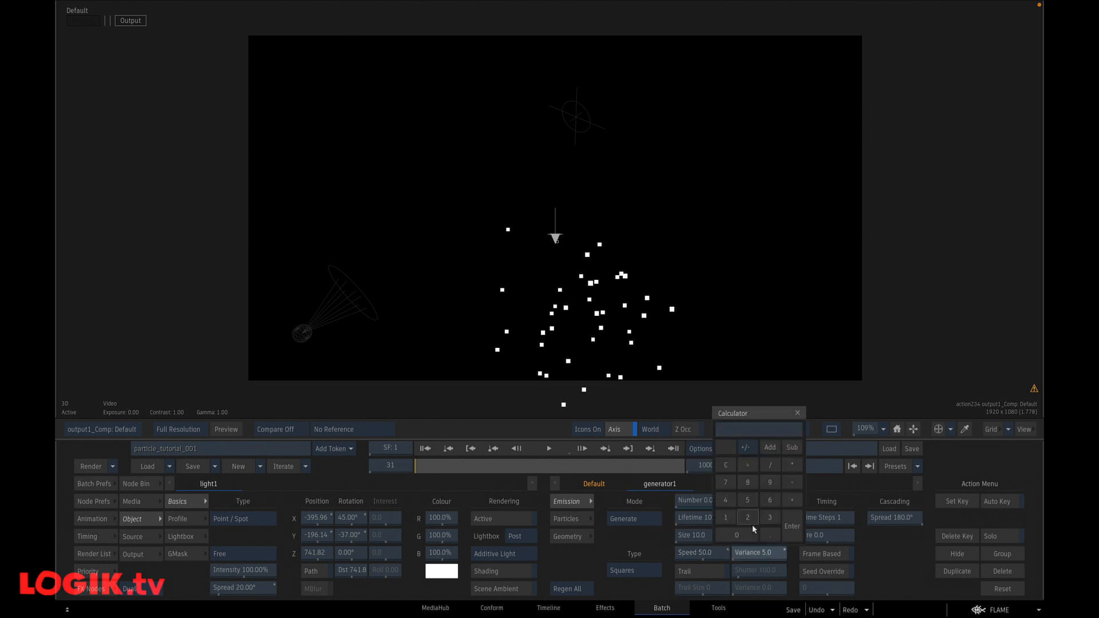
left_click(747, 500)
left_click(792, 526)
left_click(424, 449)
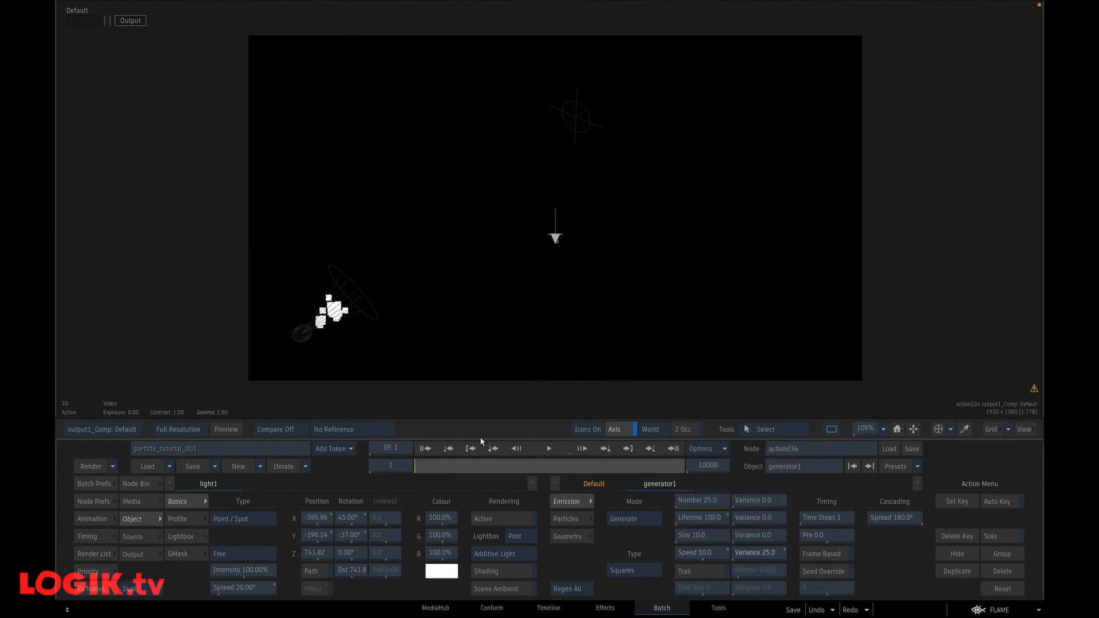
Step: Set the gravity animator's damping mode to Damp Both and replay the burst several times from the first frame
key("grave")
left_click(550, 183)
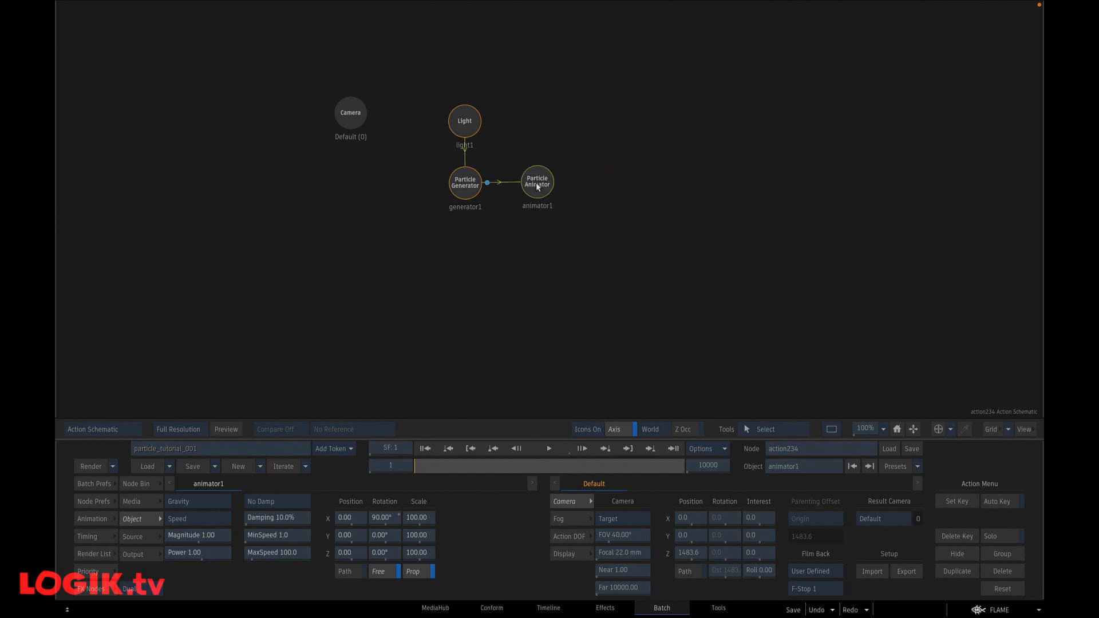
key("grave")
left_click(298, 501)
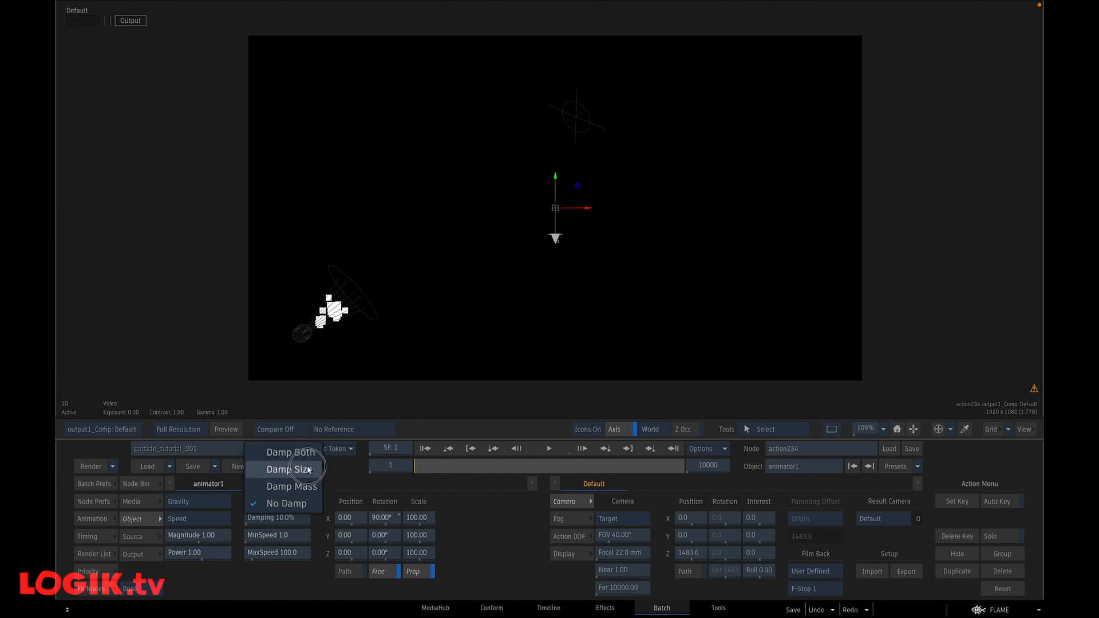
left_click(292, 452)
left_click(549, 449)
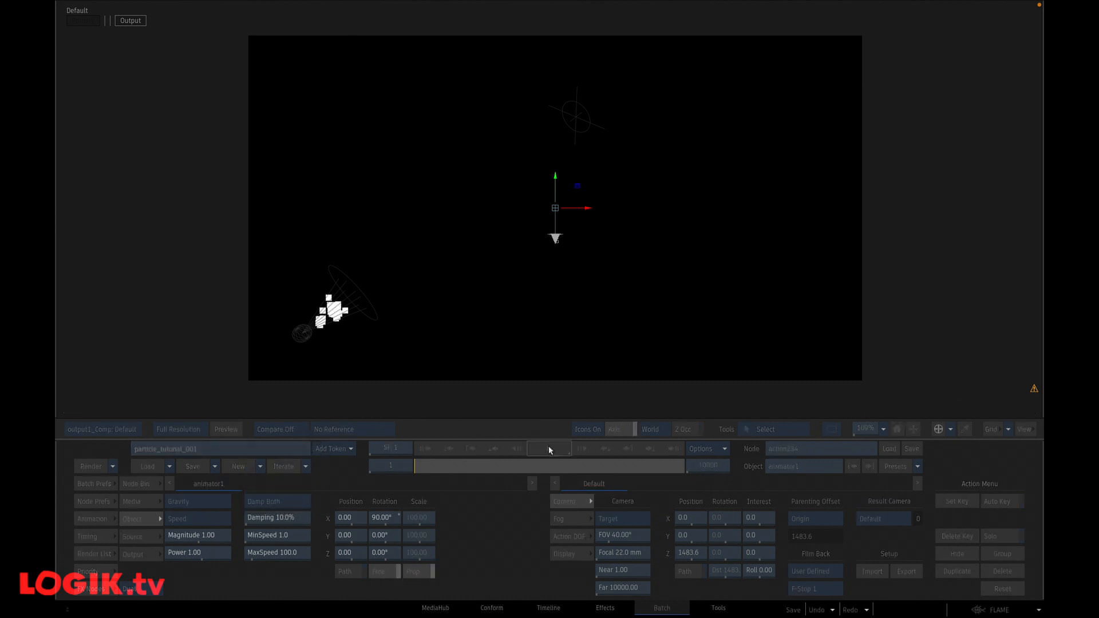
left_click(545, 449)
left_click(423, 450)
left_click(549, 449)
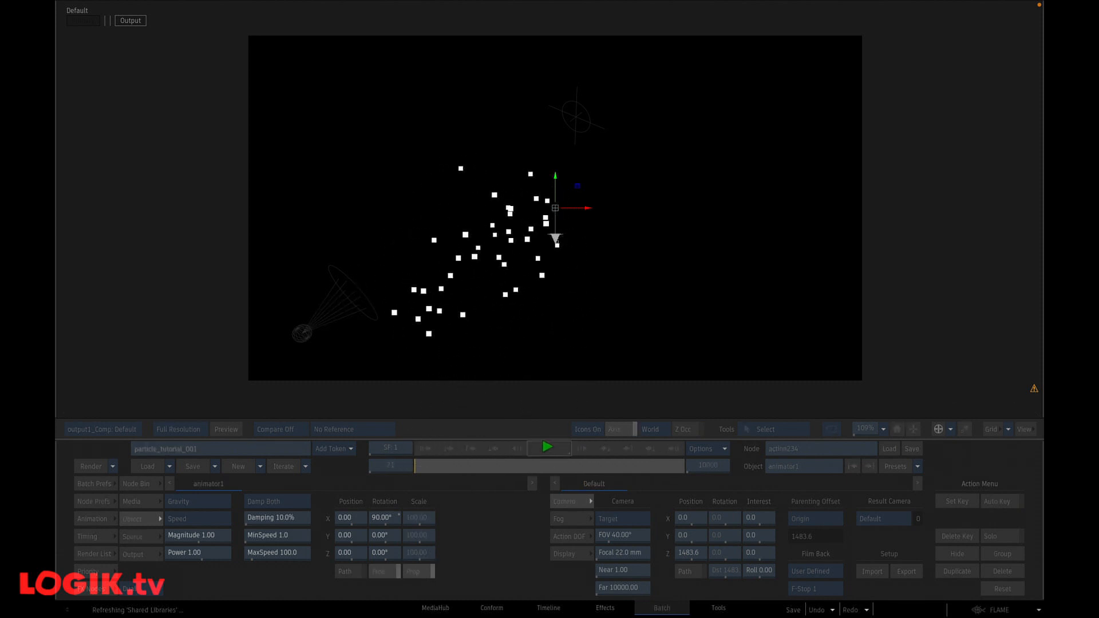
left_click(538, 450)
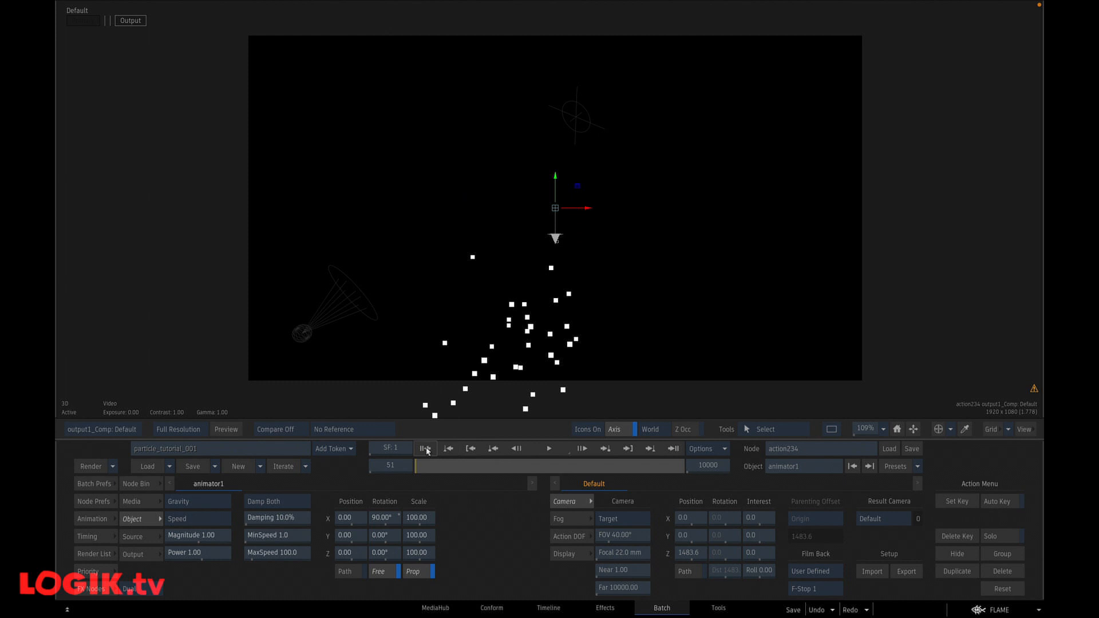
left_click(548, 450)
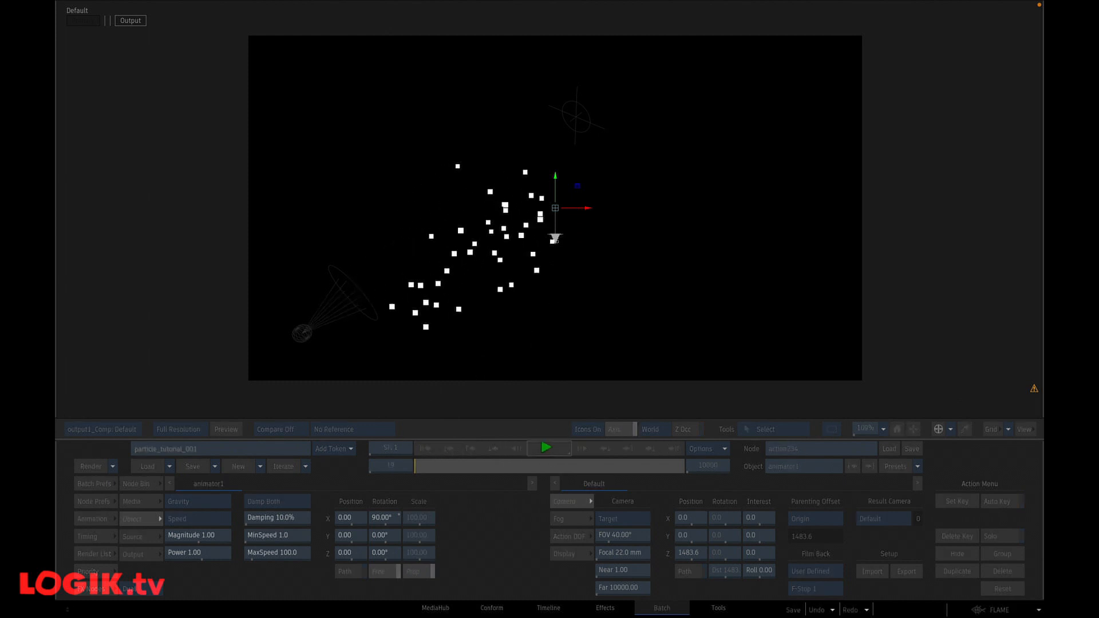
left_click(548, 450)
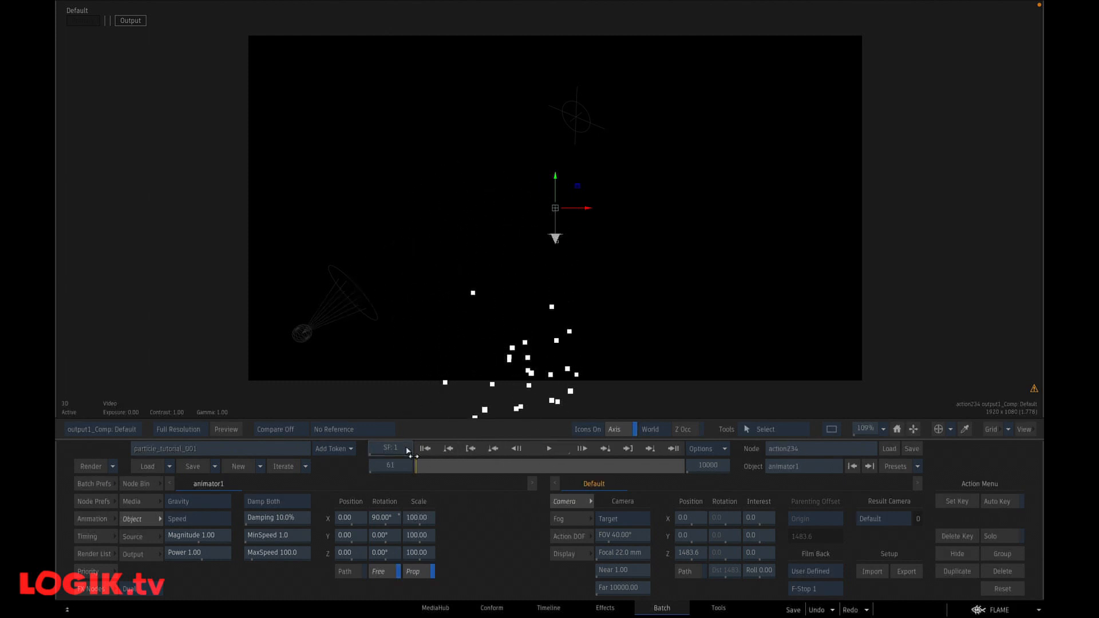
Step: Set the gravity animator's MinSpeed to 25 and replay the burst from the first frame
left_click(279, 537)
left_click(270, 483)
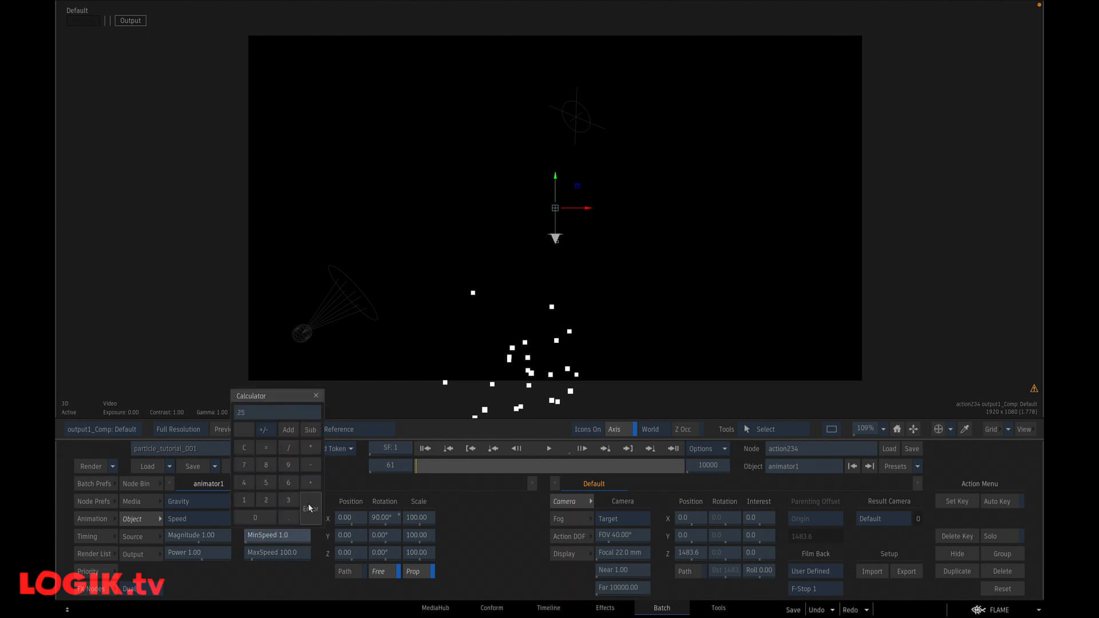
left_click(310, 507)
left_click(420, 449)
left_click(549, 450)
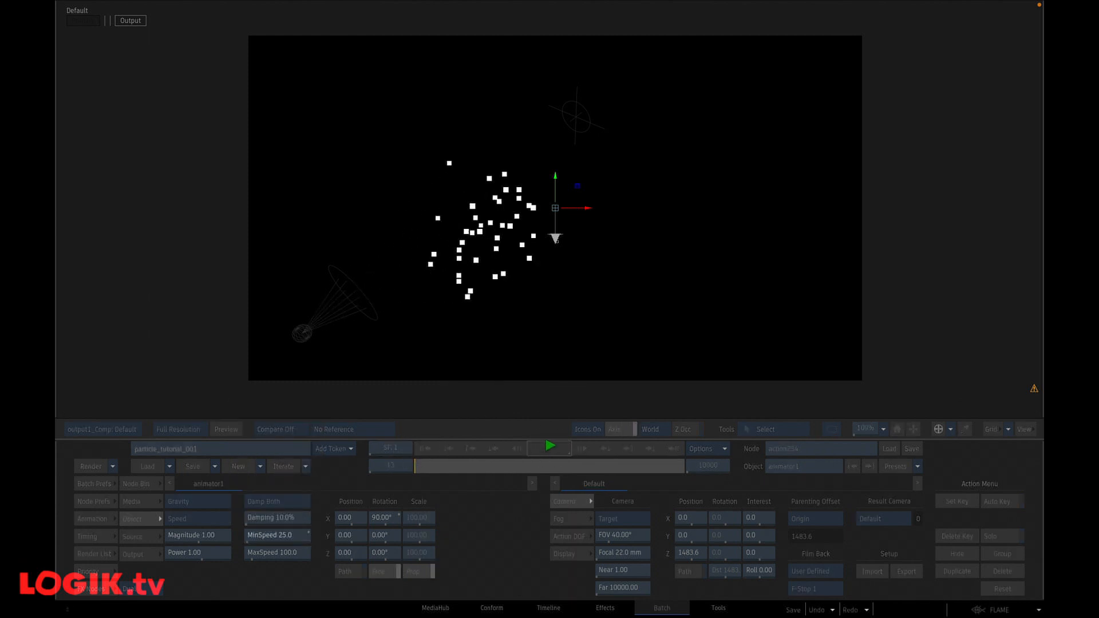
left_click(549, 450)
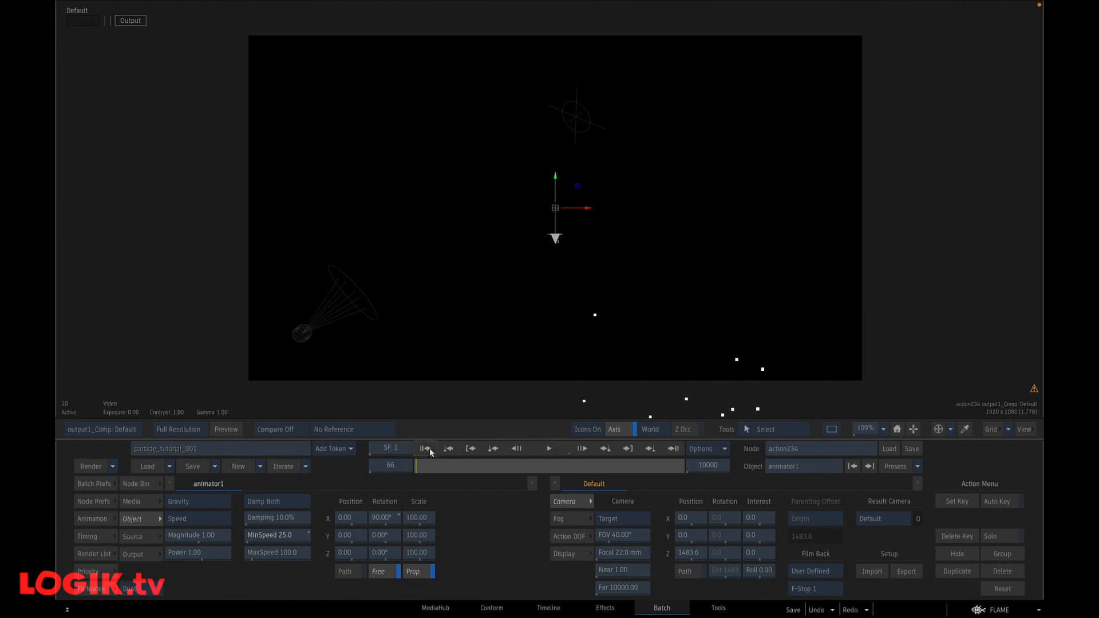
Step: Set the gravity animator's MinSpeed to 15, replay the burst and return to the first frame
left_click(425, 449)
left_click(292, 538)
left_click(244, 500)
left_click(266, 482)
left_click(311, 508)
left_click(550, 448)
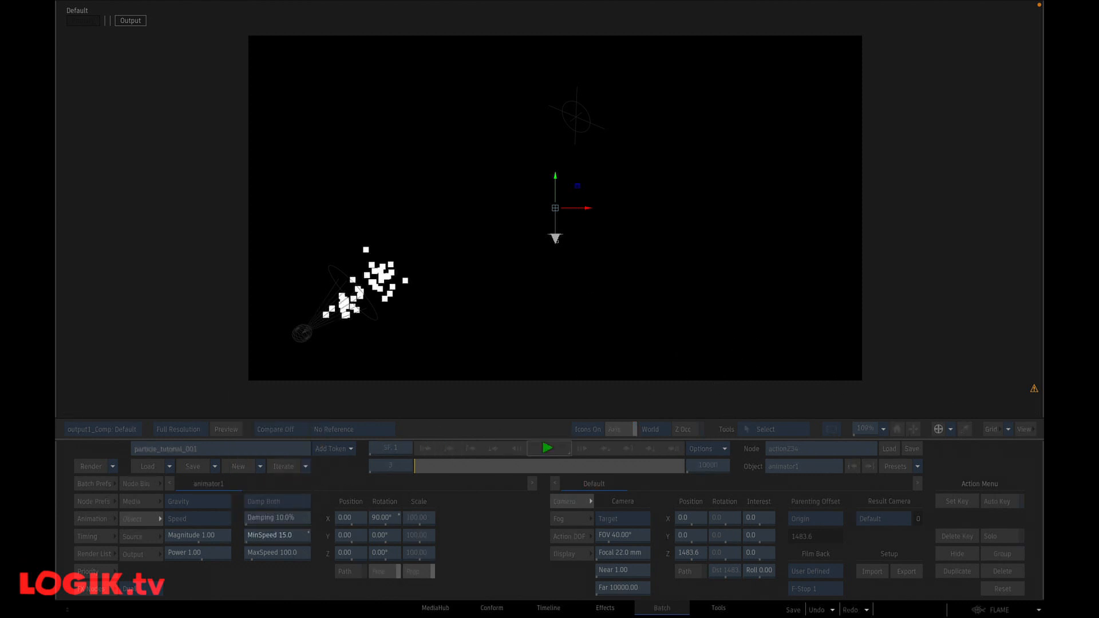
left_click(549, 449)
left_click(425, 449)
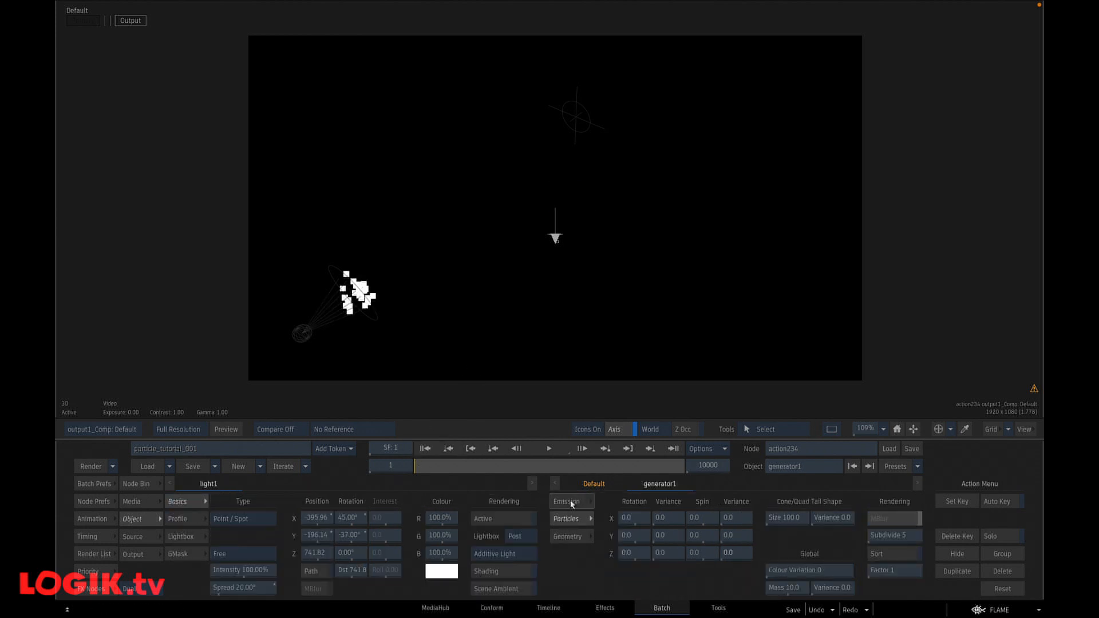
Step: Set the Particle Generator's emission size to 25, play the burst and return to the first frame
left_click(570, 502)
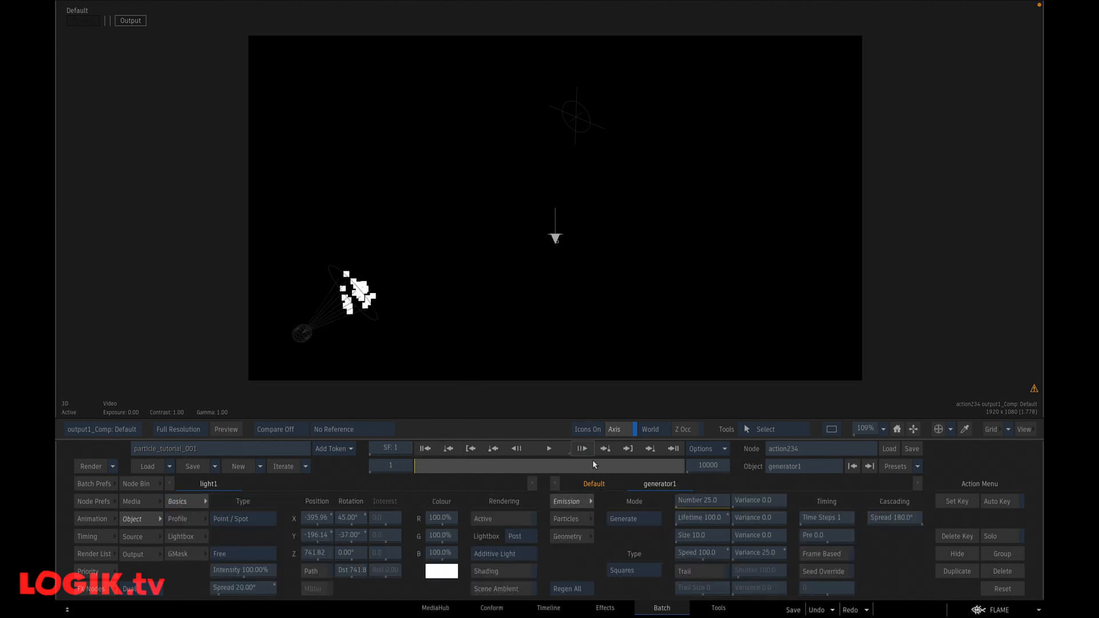
left_click(712, 536)
type("25")
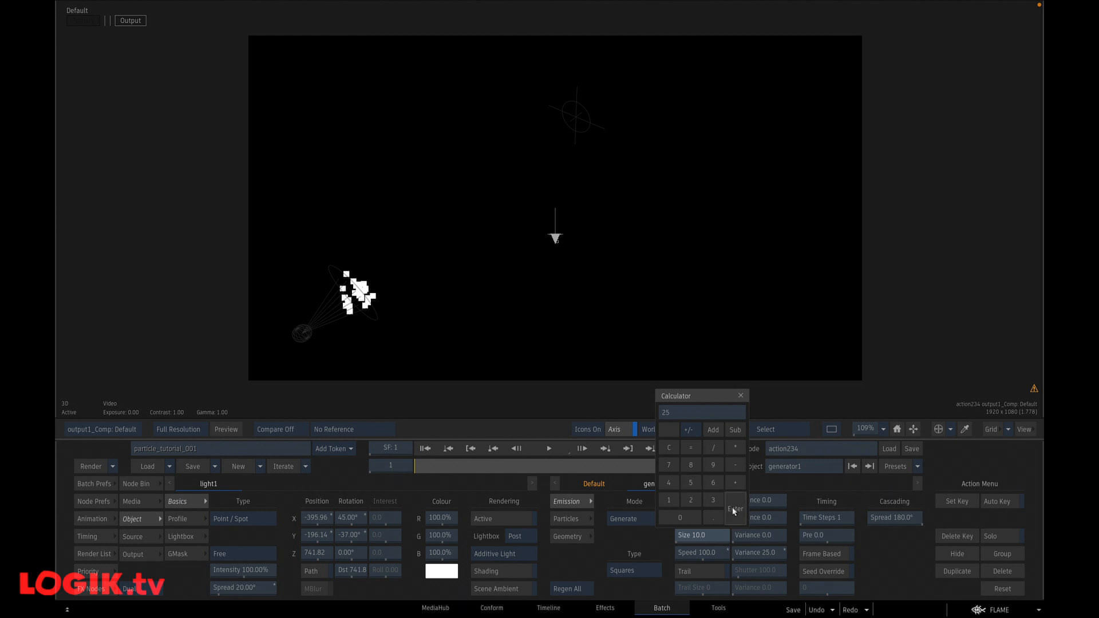
key("Return")
left_click(549, 448)
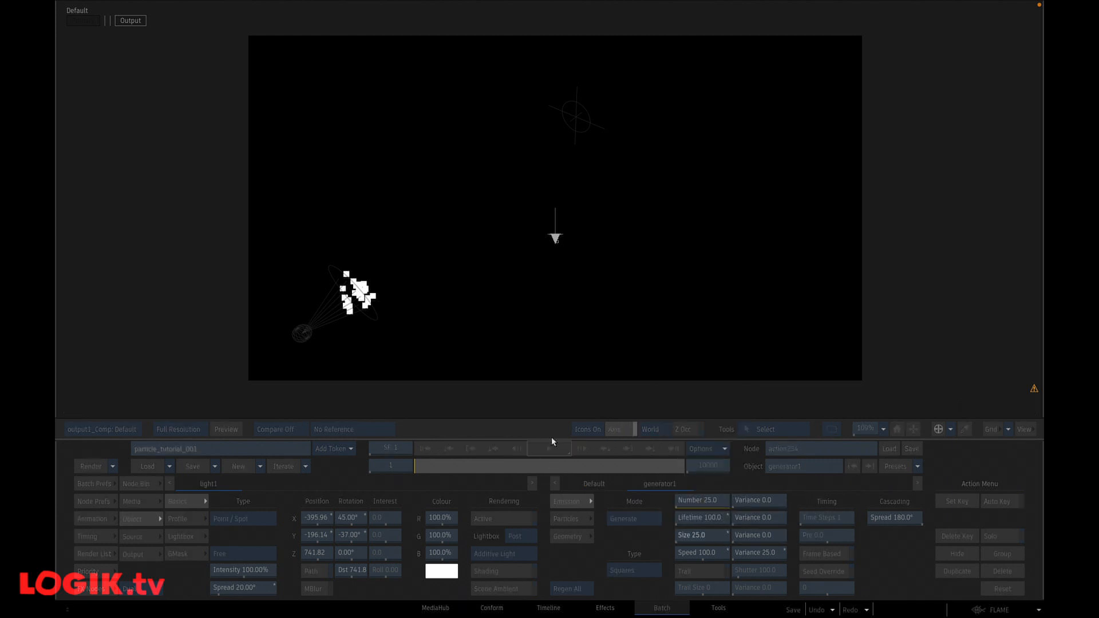
left_click(553, 439)
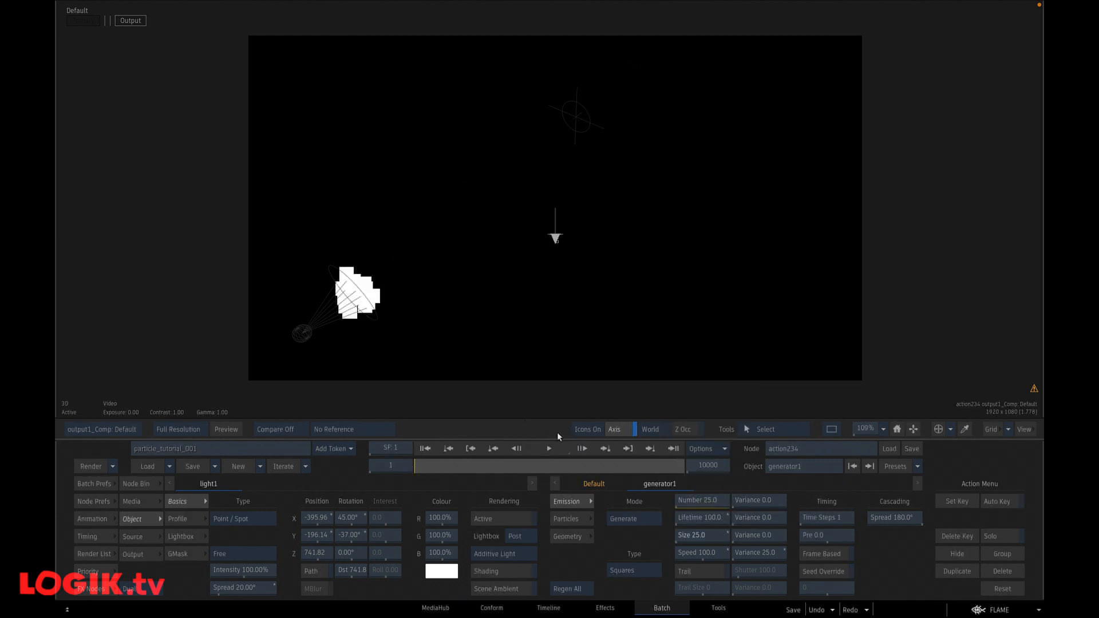
left_click(548, 448)
left_click(422, 455)
left_click(423, 452)
Step: Set the emission size to 50 and replay the burst twice from the first frame
left_click(695, 536)
left_click(680, 517)
left_click(735, 508)
left_click(549, 449)
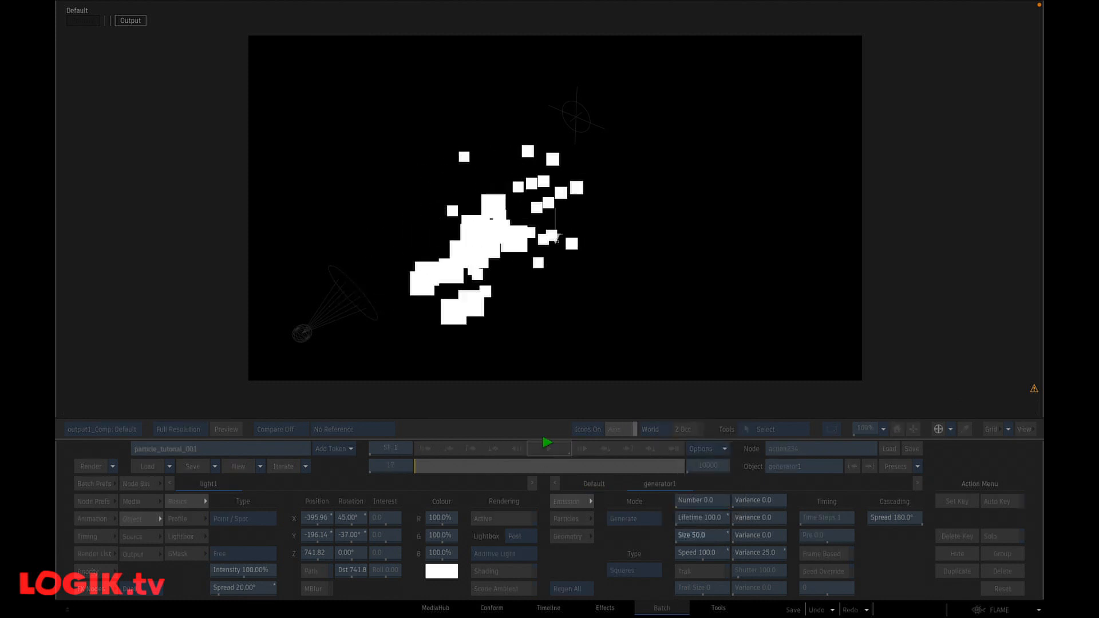
left_click(423, 449)
left_click(549, 448)
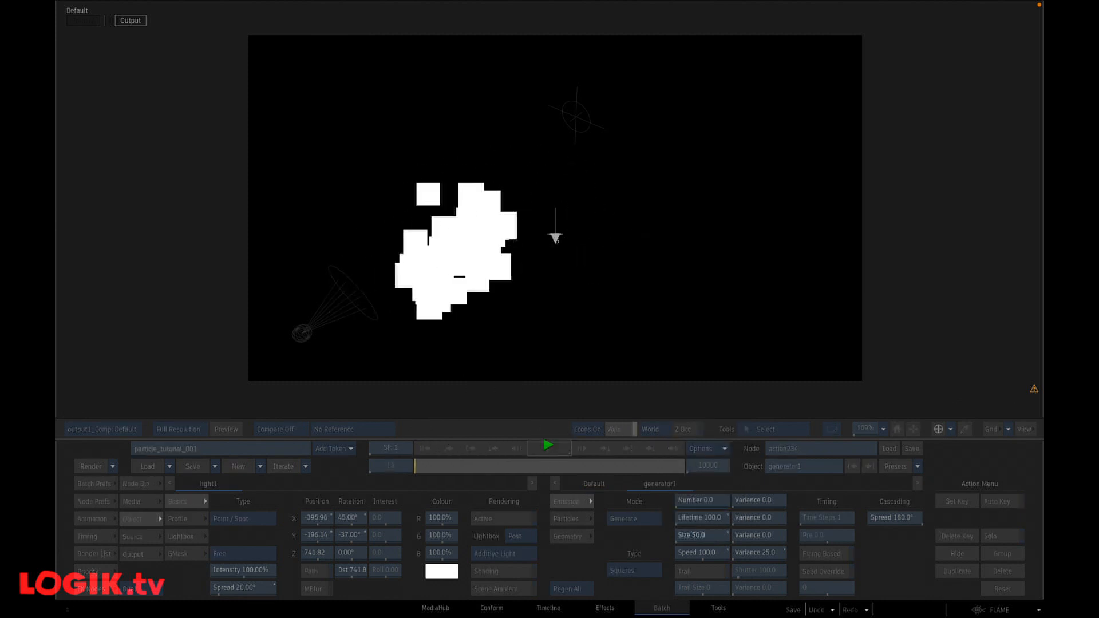
left_click(425, 449)
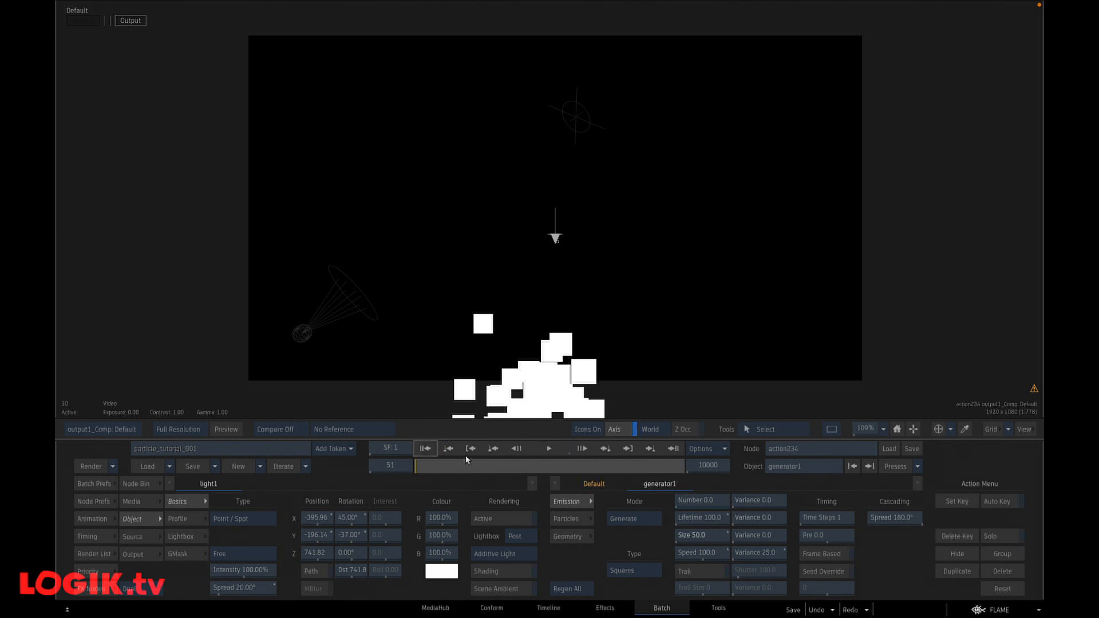
Step: Set the emission size back to 25 and replay the burst from the first frame
left_click(703, 536)
left_click(693, 499)
left_click(691, 483)
left_click(735, 508)
left_click(564, 447)
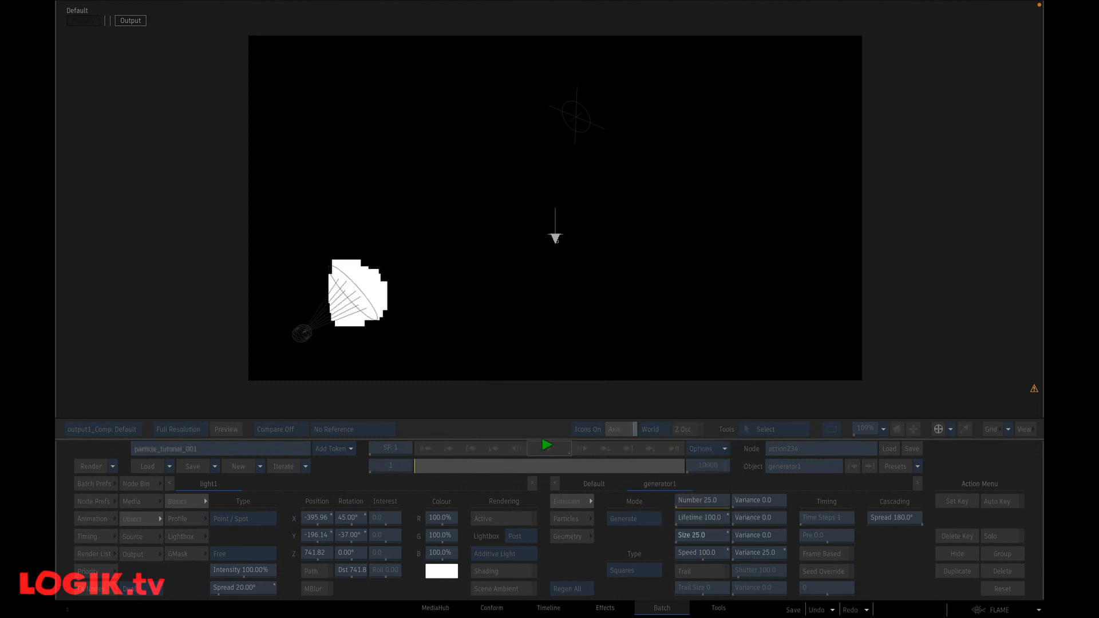
left_click(425, 448)
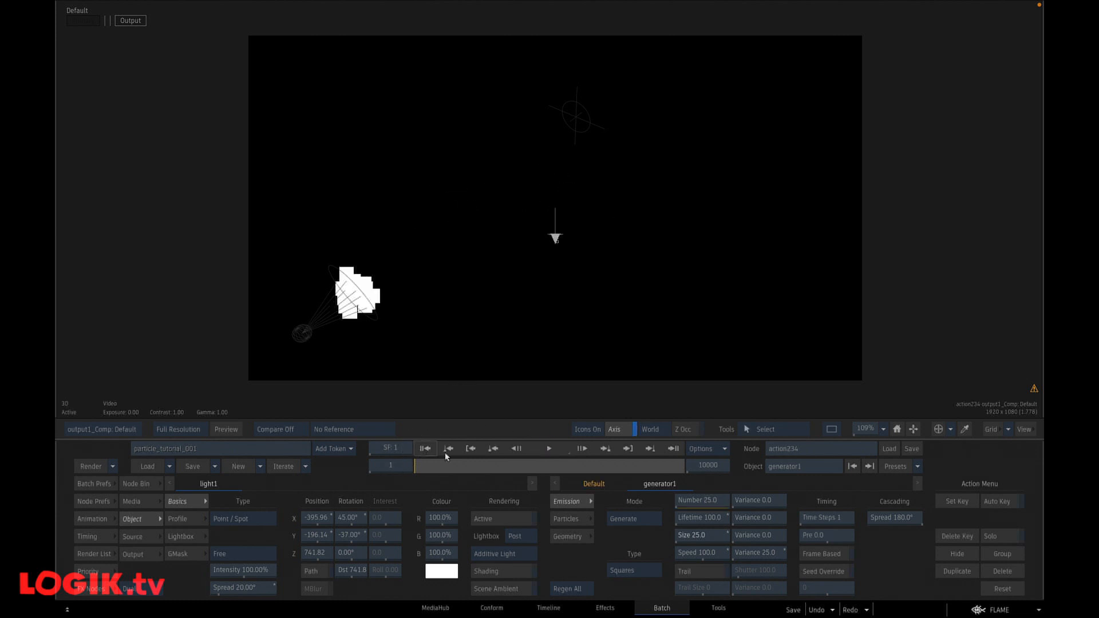
left_click(551, 449)
left_click(550, 449)
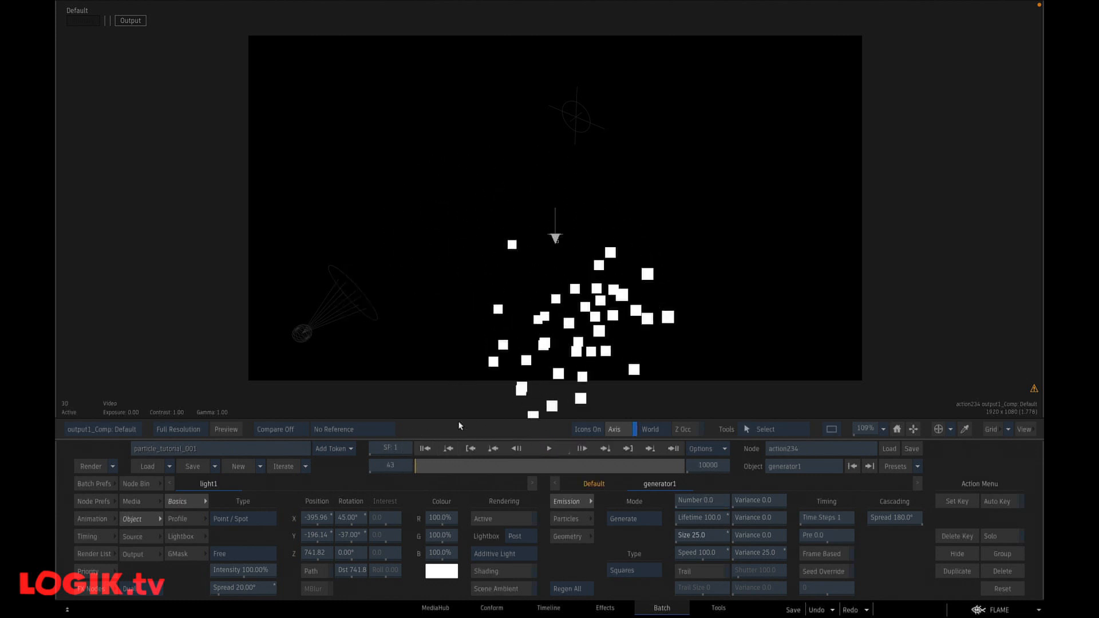
Step: Change the gravity animator's damping mode to Damp Mass and replay the burst twice from the first frame
key("grave")
left_click(528, 187)
key("grave")
left_click(299, 501)
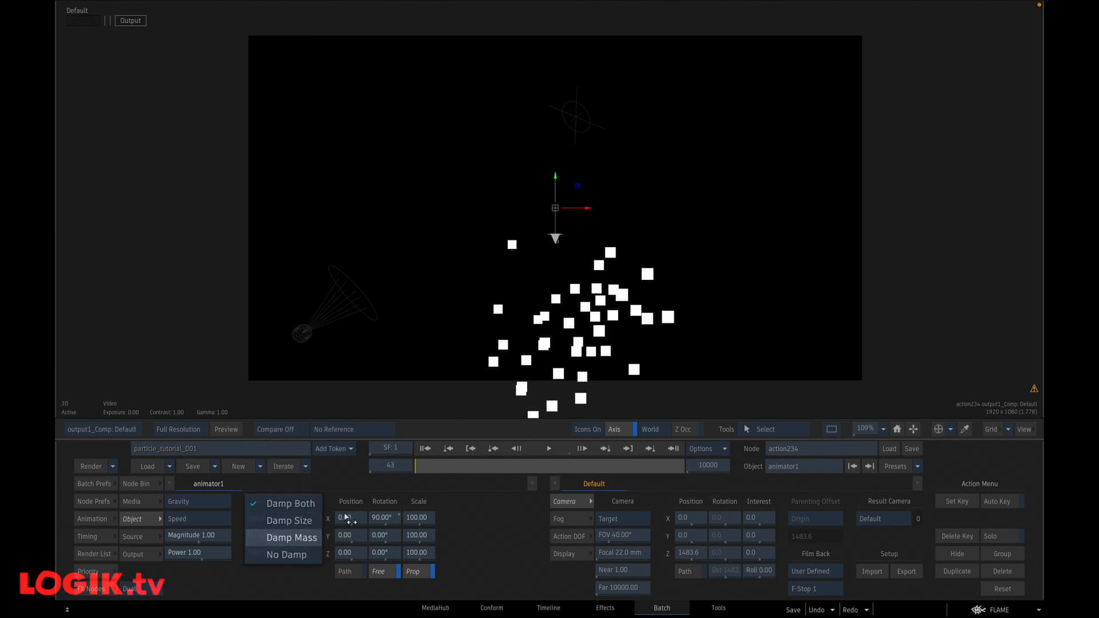
left_click(312, 544)
left_click(425, 448)
left_click(549, 449)
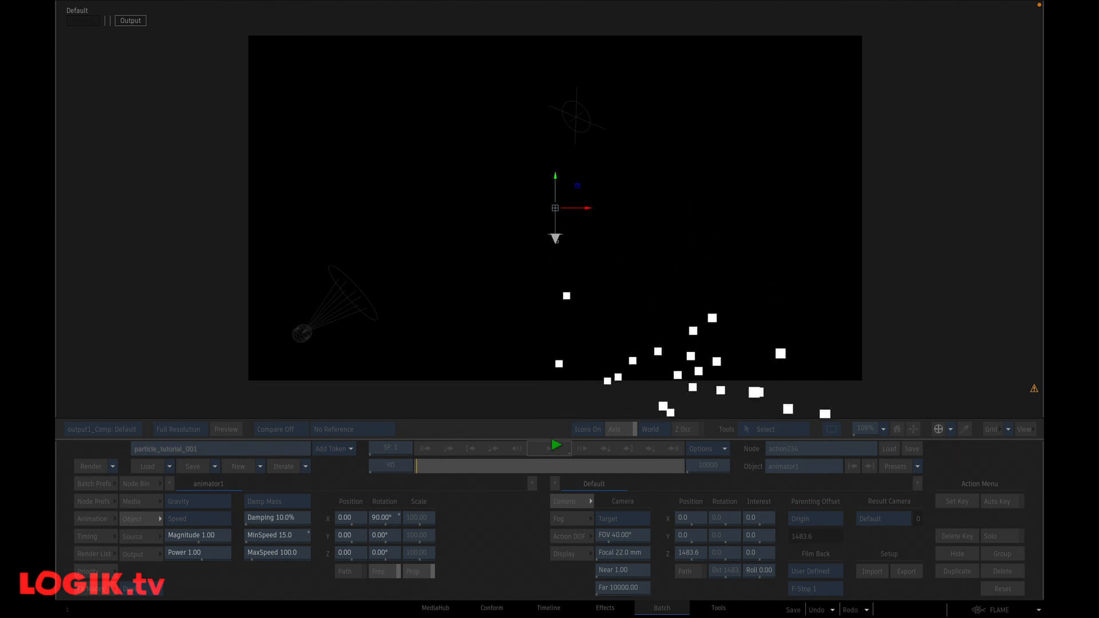
left_click(430, 448)
left_click(548, 448)
left_click(553, 302)
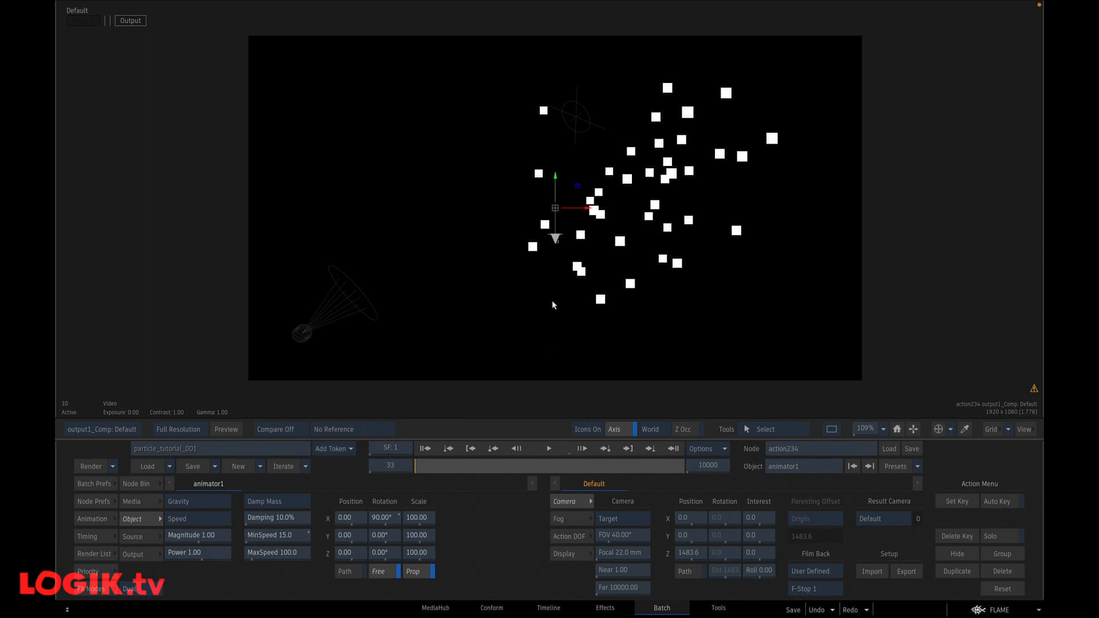
Step: Return to the first frame and set the X spin variance of the generator's particles to 10
key("Escape")
left_click(460, 188)
key("F4")
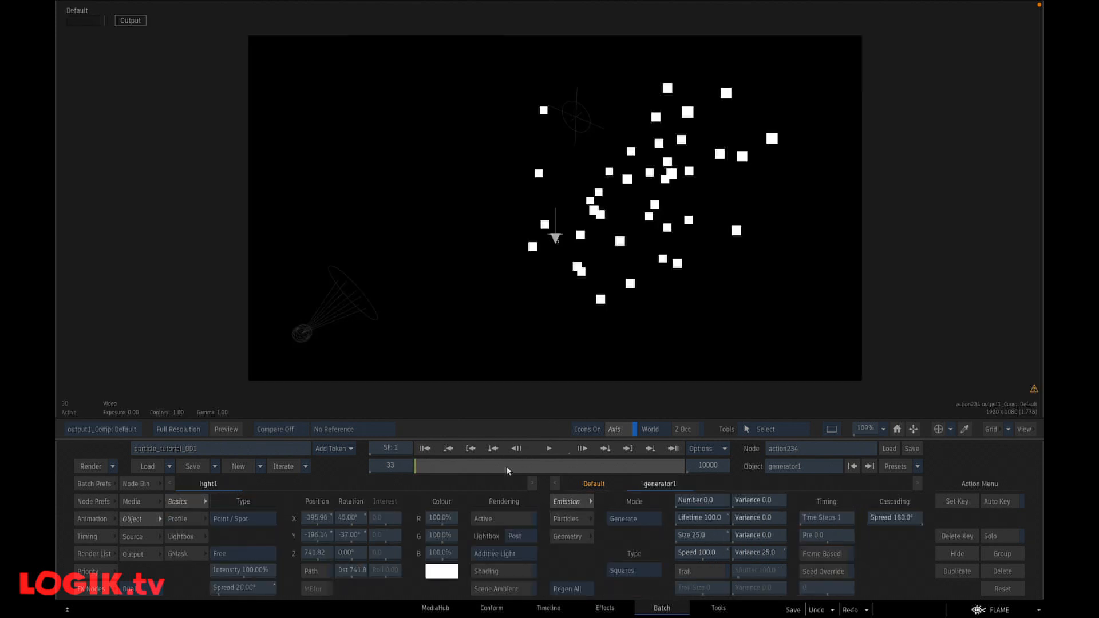
left_click(424, 450)
left_click(568, 518)
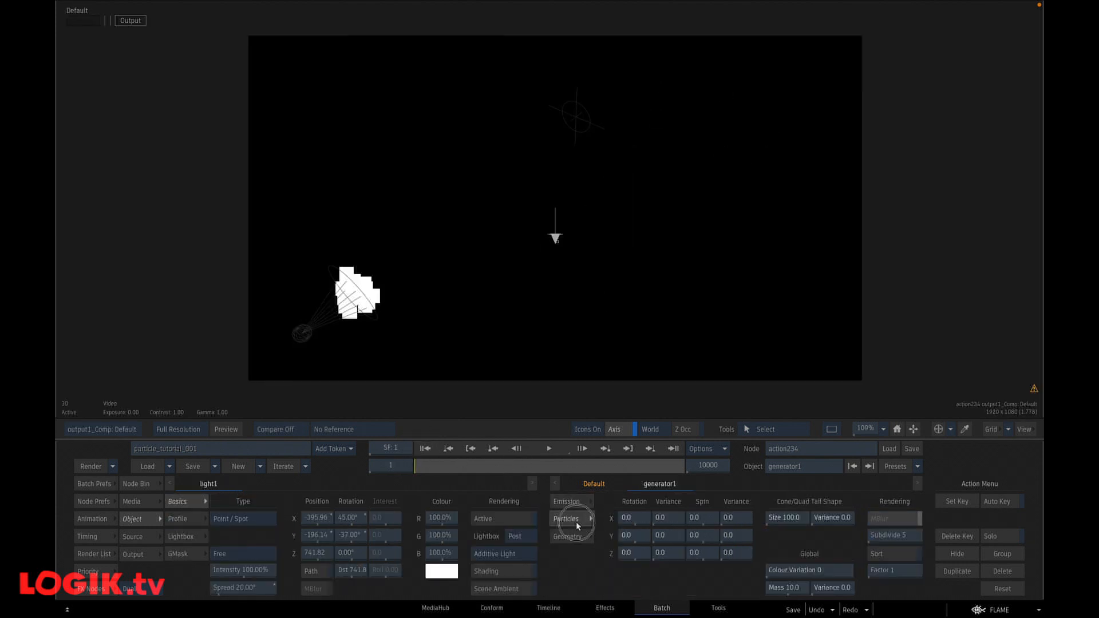
left_click(737, 519)
left_click(703, 483)
left_click(714, 500)
left_click(768, 485)
Step: Set the Y and Z spin variance of the generator's particles to 10
left_click(737, 536)
left_click(703, 500)
left_click(714, 517)
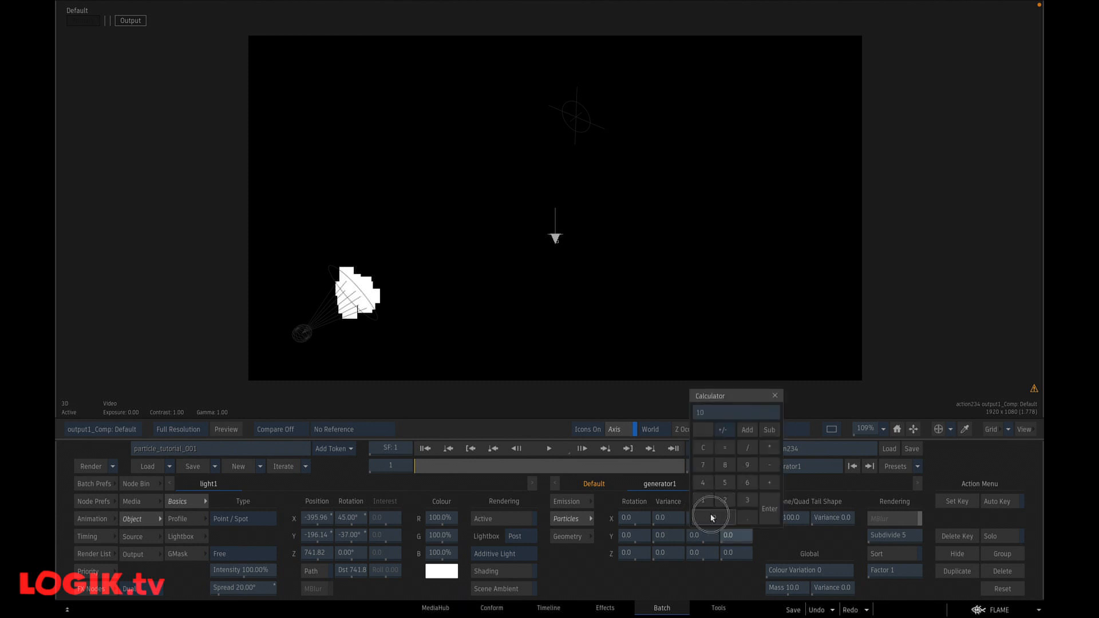
left_click(771, 506)
left_click(736, 553)
left_click(703, 517)
left_click(714, 535)
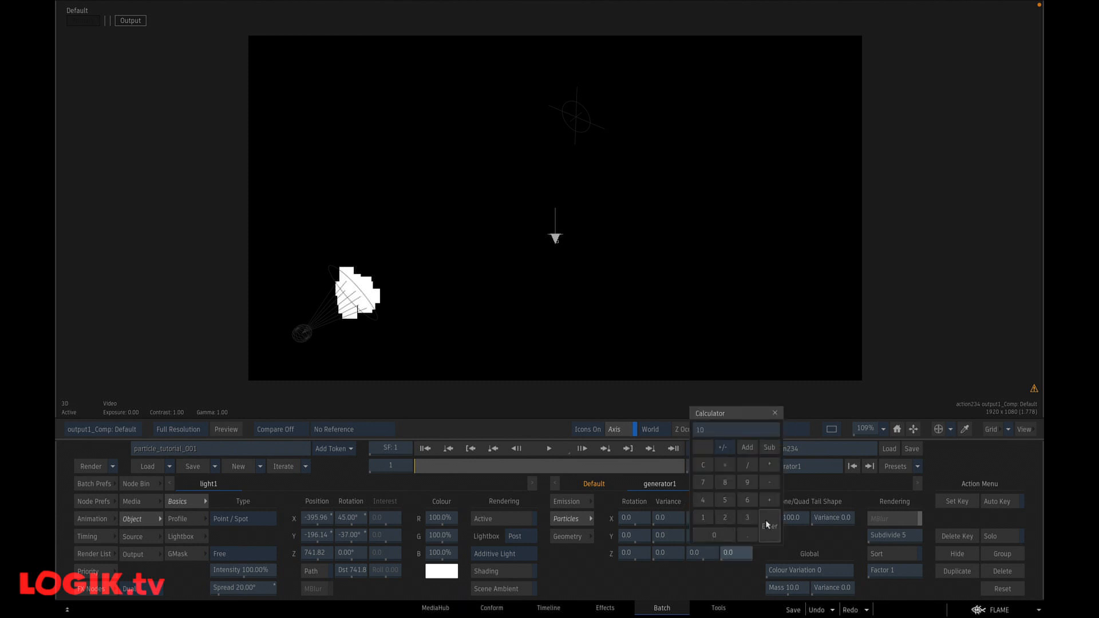
left_click(771, 524)
Step: Play the burst and replay it from the first frame to examine the particles' spin
left_click(558, 453)
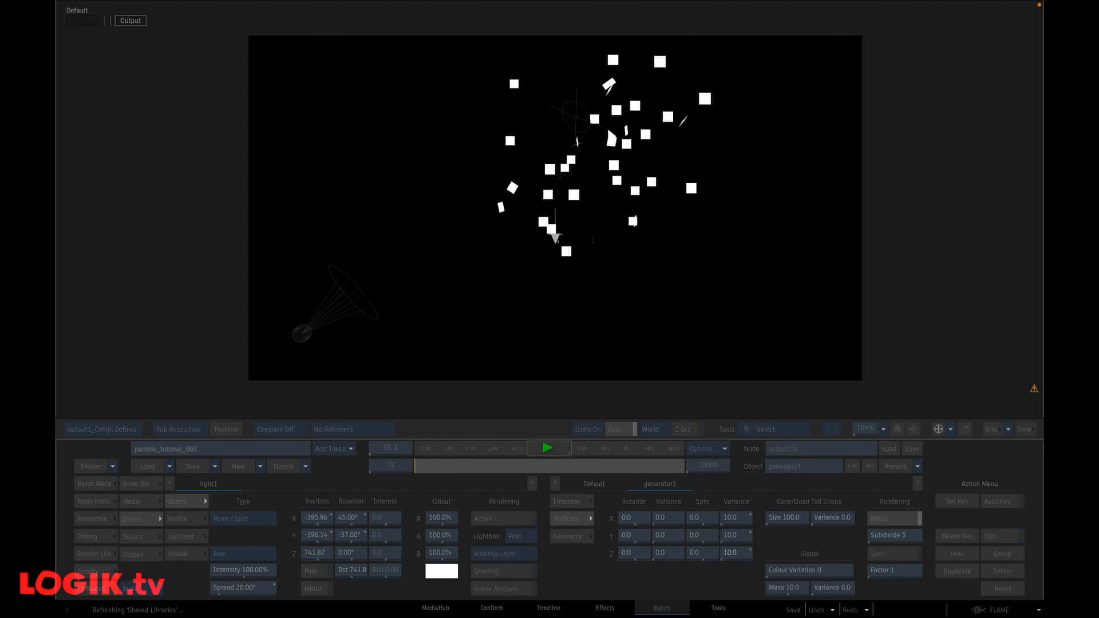
left_click(552, 453)
left_click(419, 449)
left_click(546, 450)
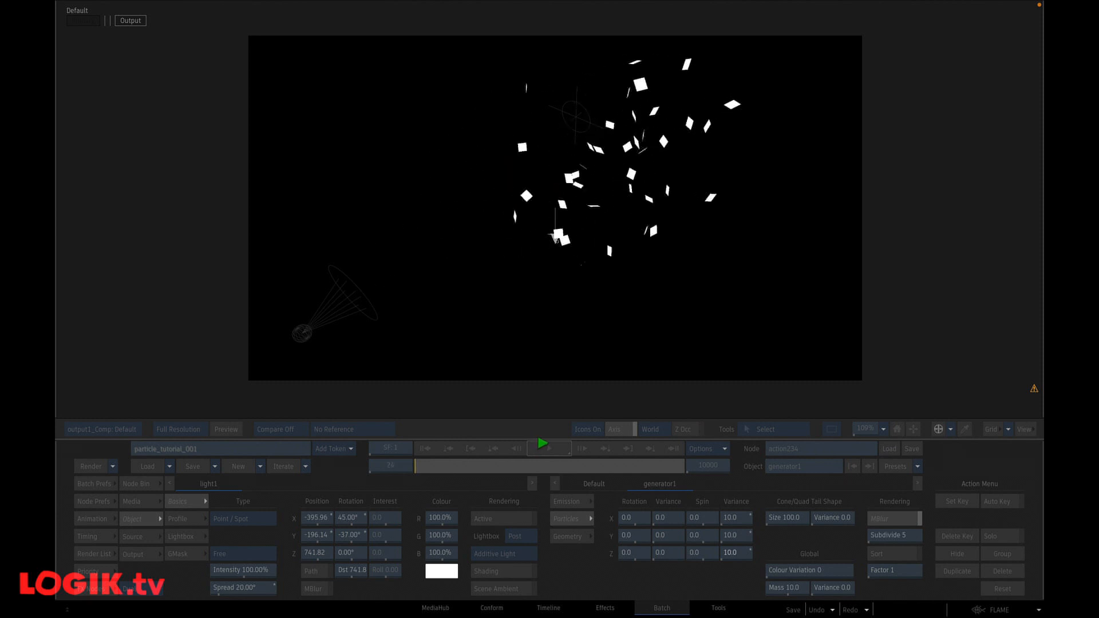
Step: Replay the burst repeatedly from the first frame to study how the particles tumble and fall
left_click(546, 448)
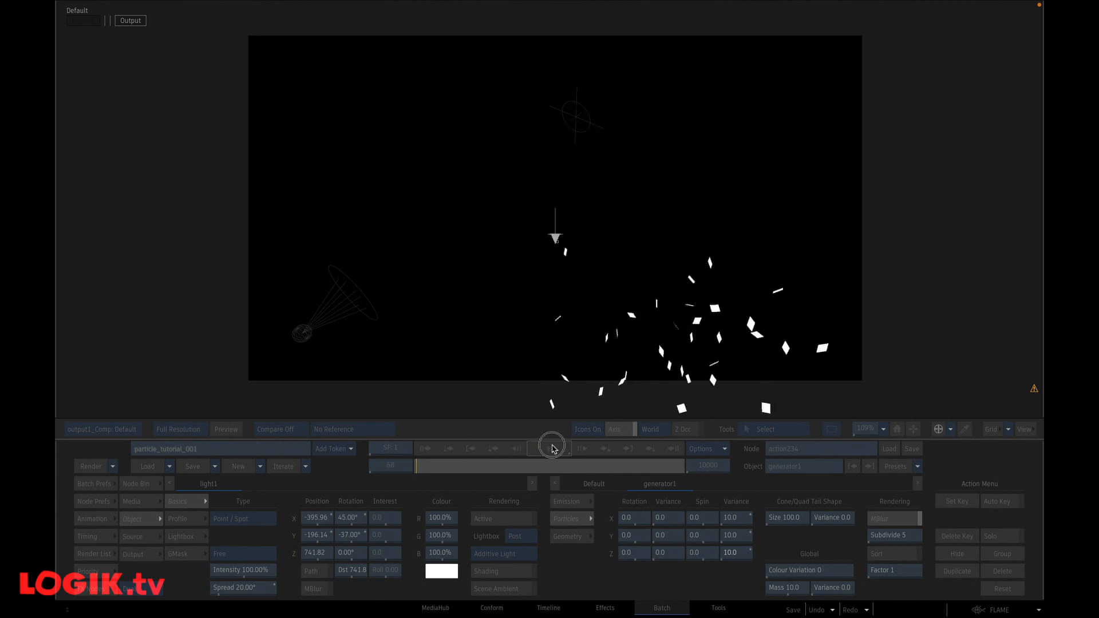
left_click(428, 450)
left_click(550, 449)
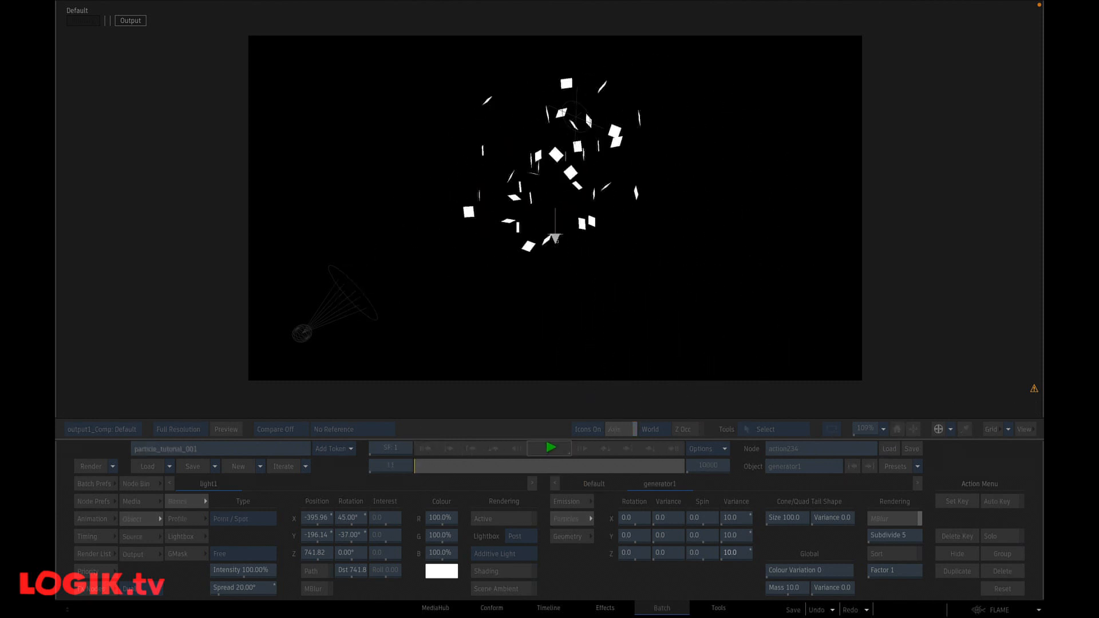
left_click(552, 450)
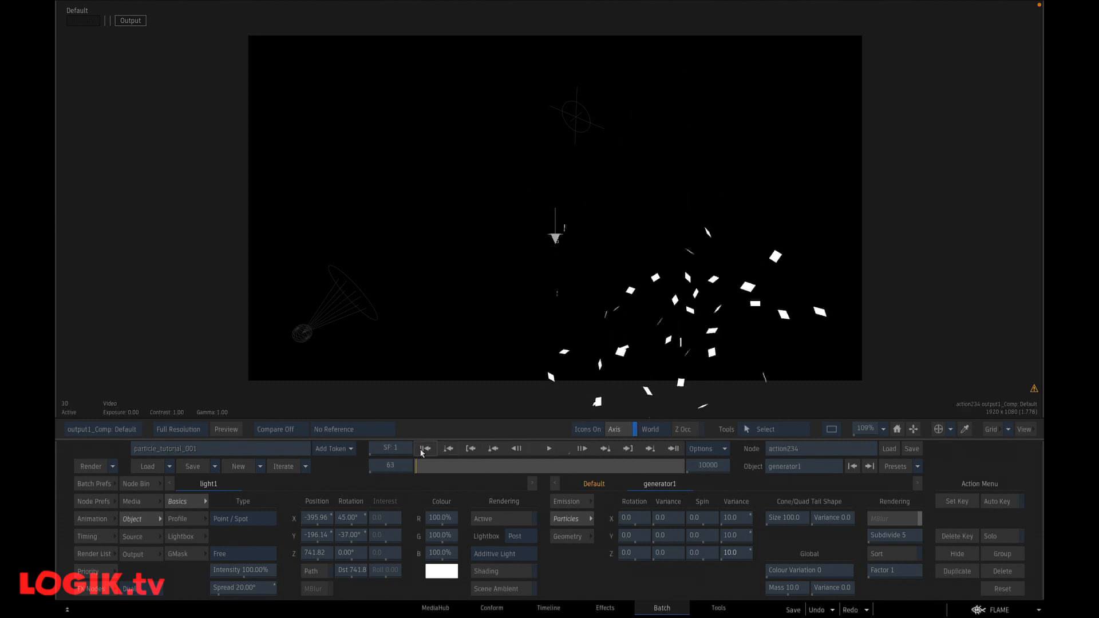
left_click(423, 449)
left_click(548, 447)
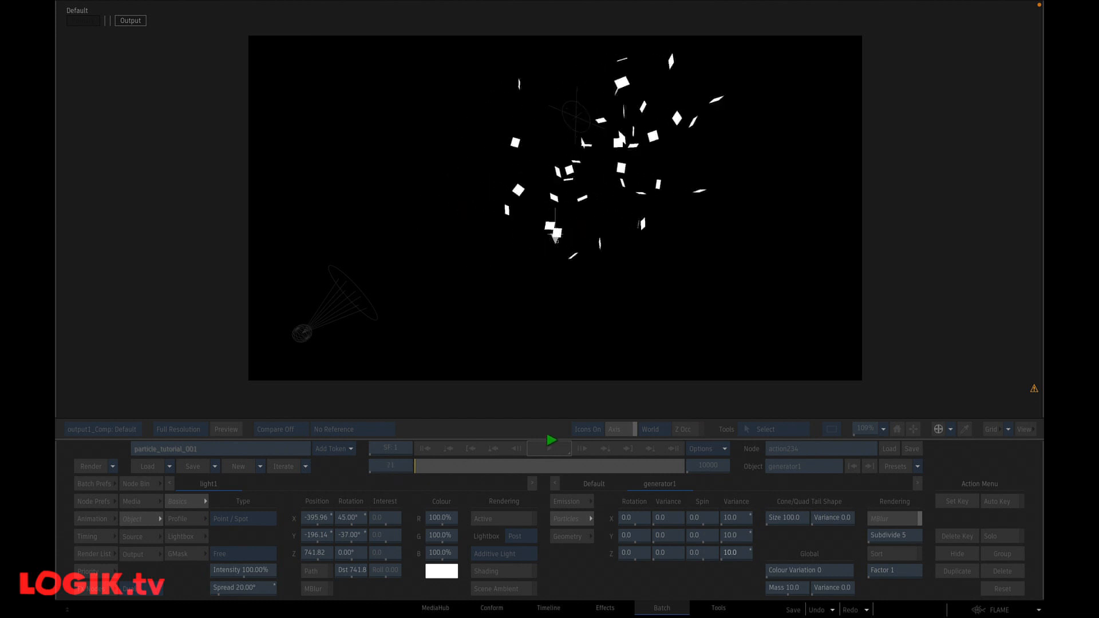
left_click(553, 444)
left_click(424, 450)
left_click(550, 447)
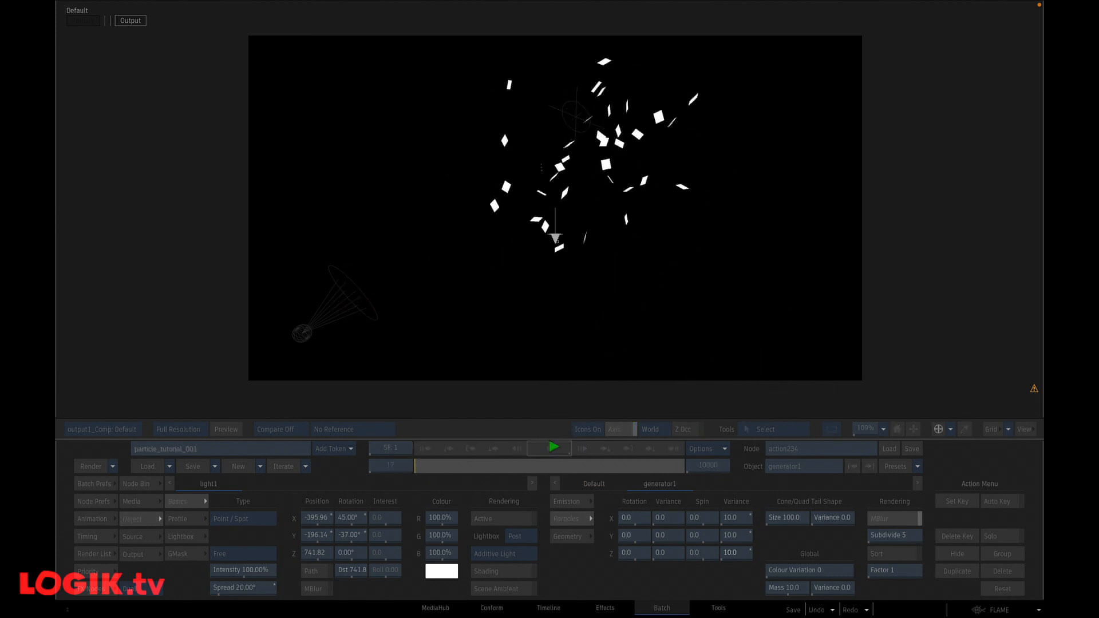
left_click(553, 446)
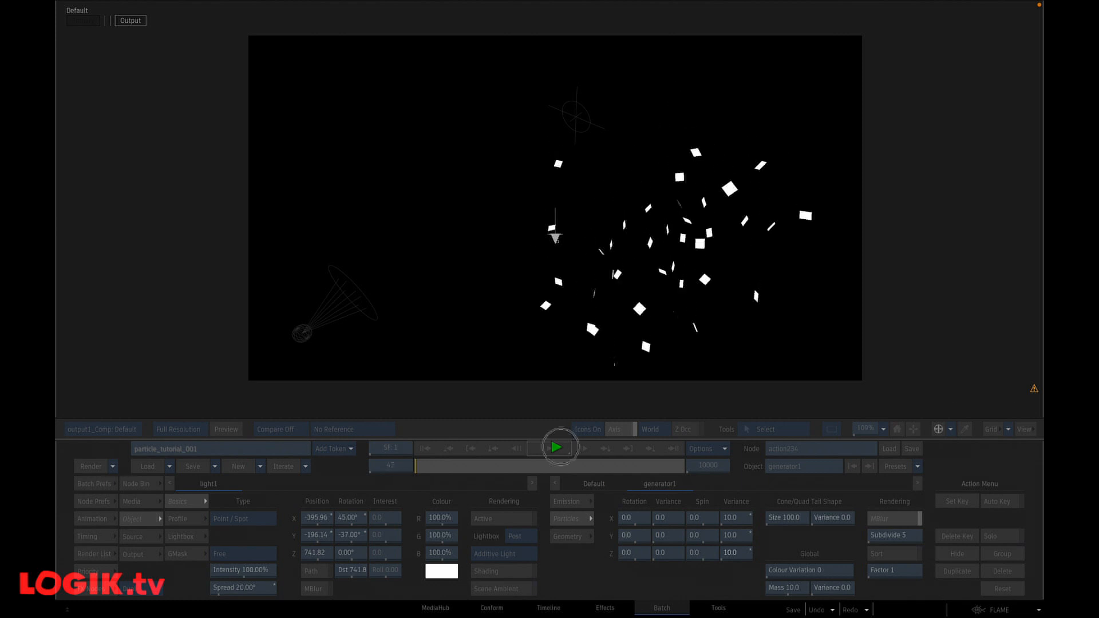
Step: Set the generator's particle Colour Variation to 200 and replay the burst from the start
left_click(575, 542)
left_click(571, 519)
left_click(804, 568)
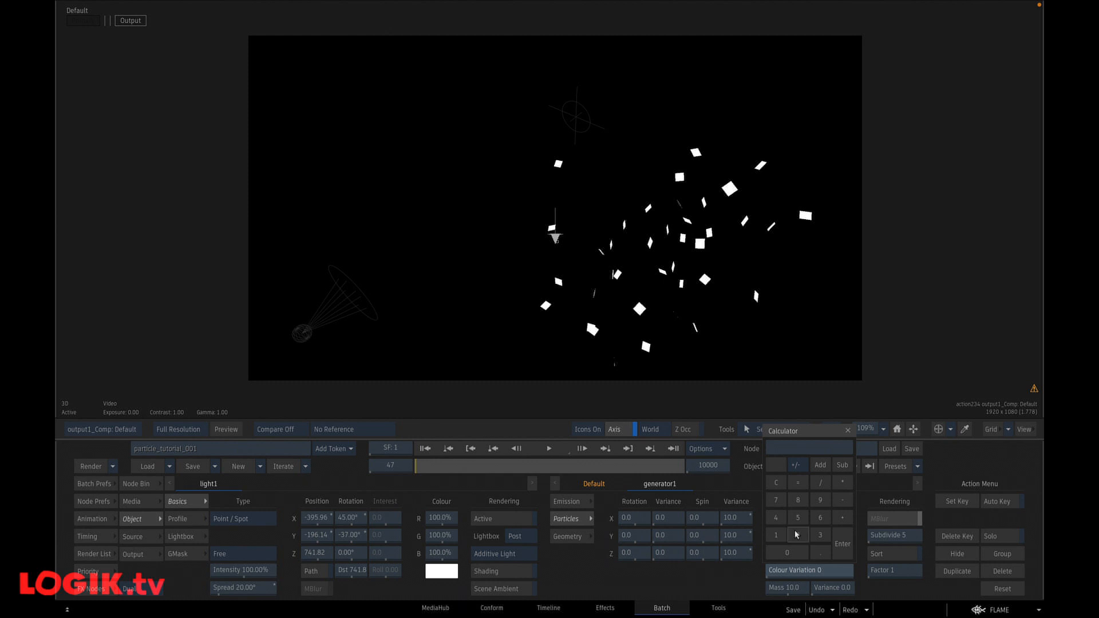
left_click(840, 542)
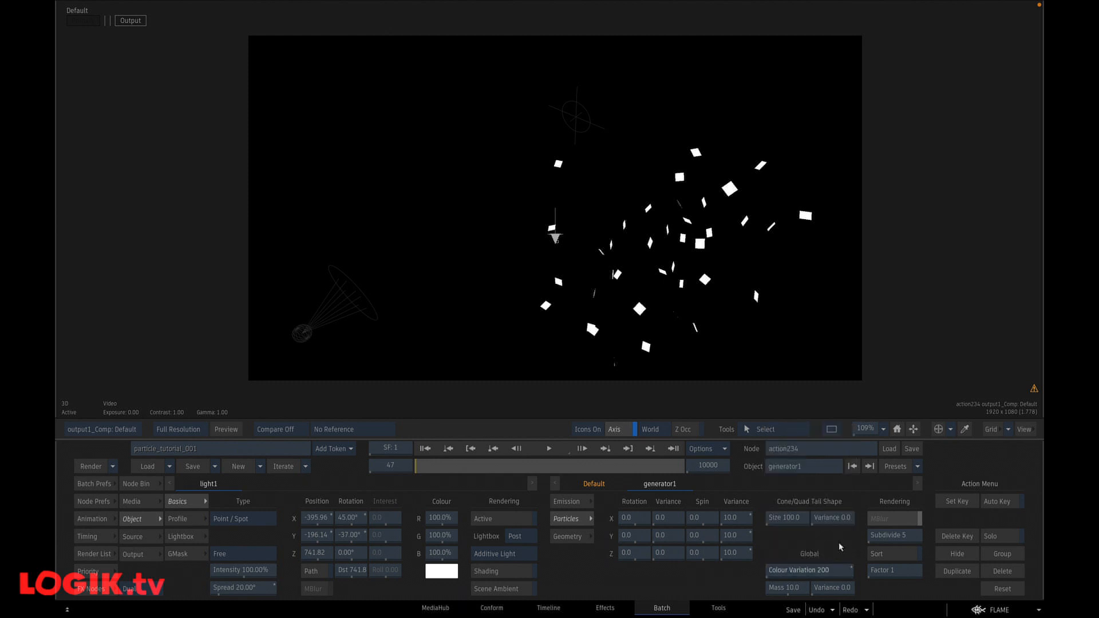
left_click(449, 449)
left_click(552, 449)
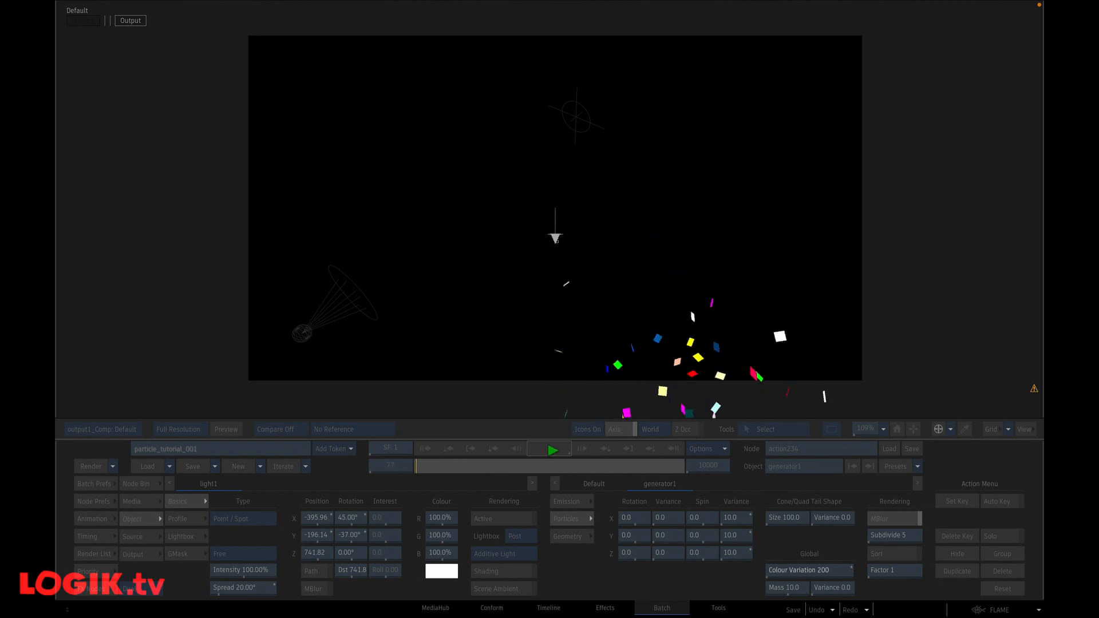
left_click(417, 465)
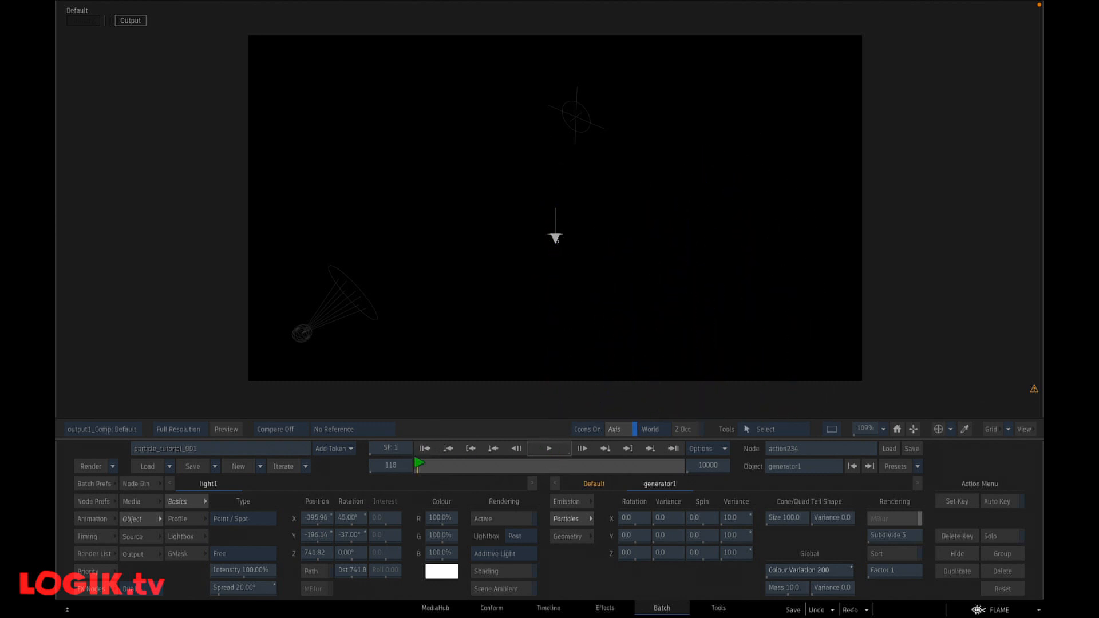
key("Escape")
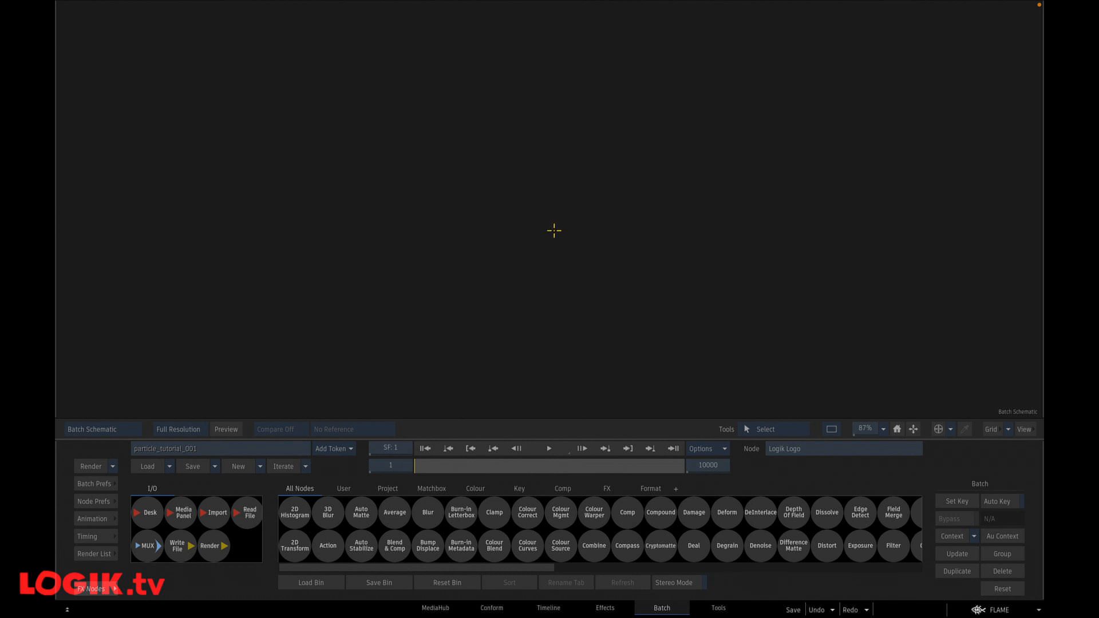
Step: Add an Action node to the empty batch schematic and position it with room for source nodes before it
left_click(328, 545)
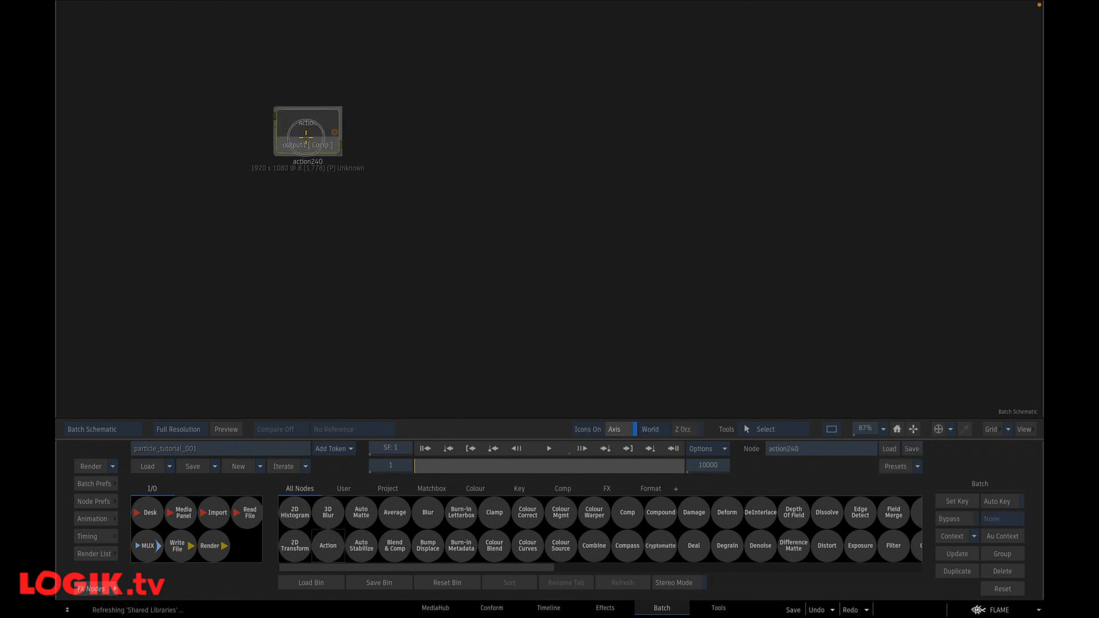
left_click(303, 146)
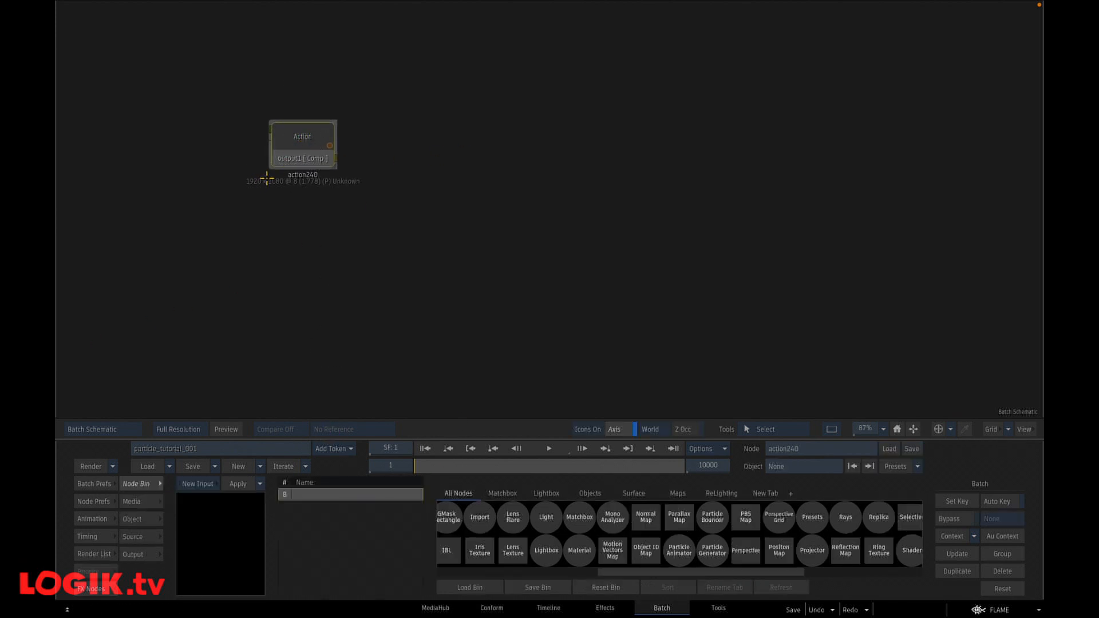
left_click_drag(315, 145, 429, 185)
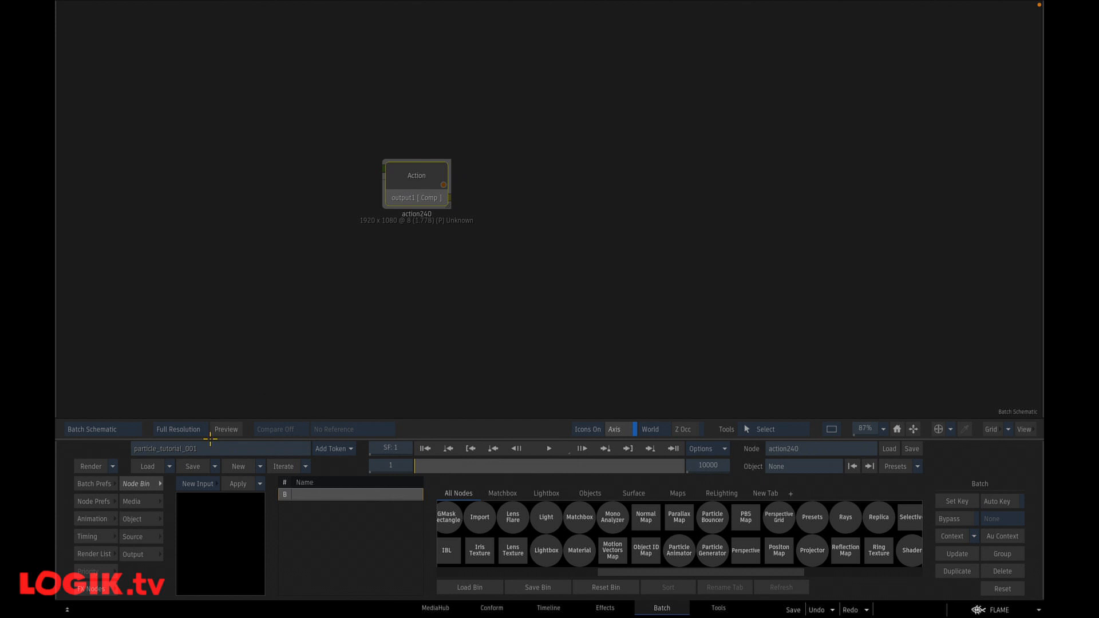
Step: Add a white Colour Source node ahead of the Action node
left_click(90, 594)
key("c")
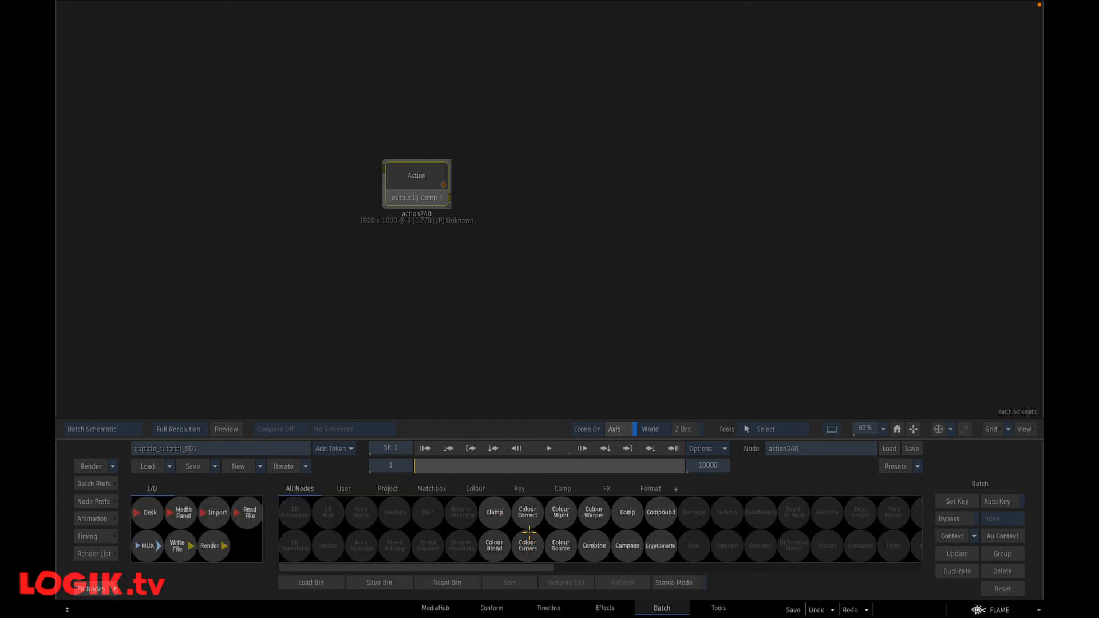
left_click_drag(561, 546, 243, 232)
left_click_drag(430, 175, 435, 174)
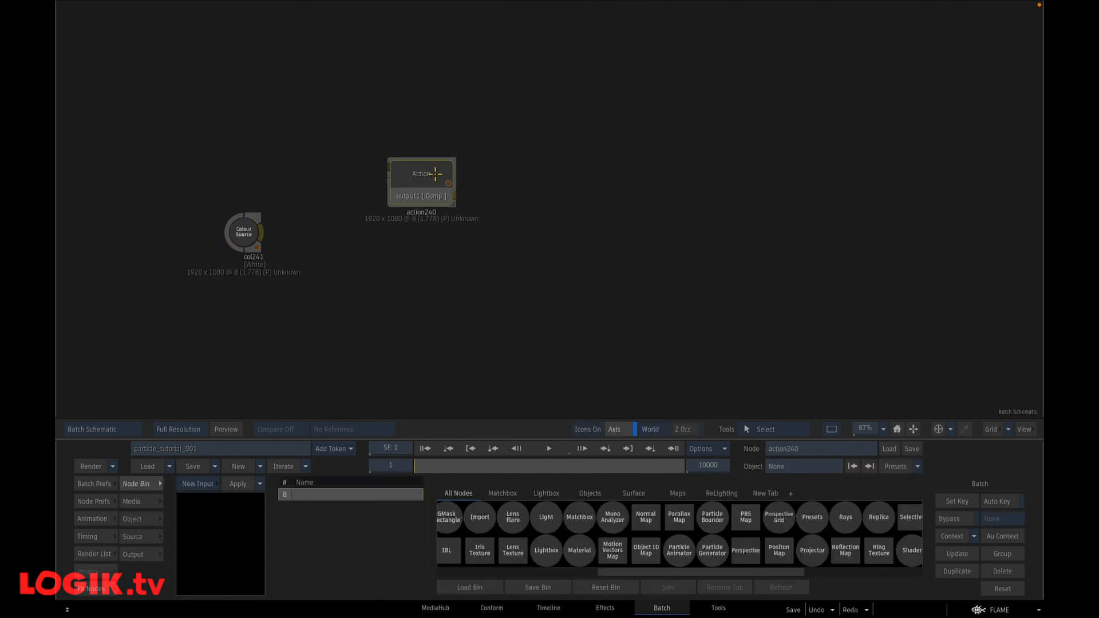
Step: Add a second Colour Source node below the first one and change its type to Colour Noise
key("c")
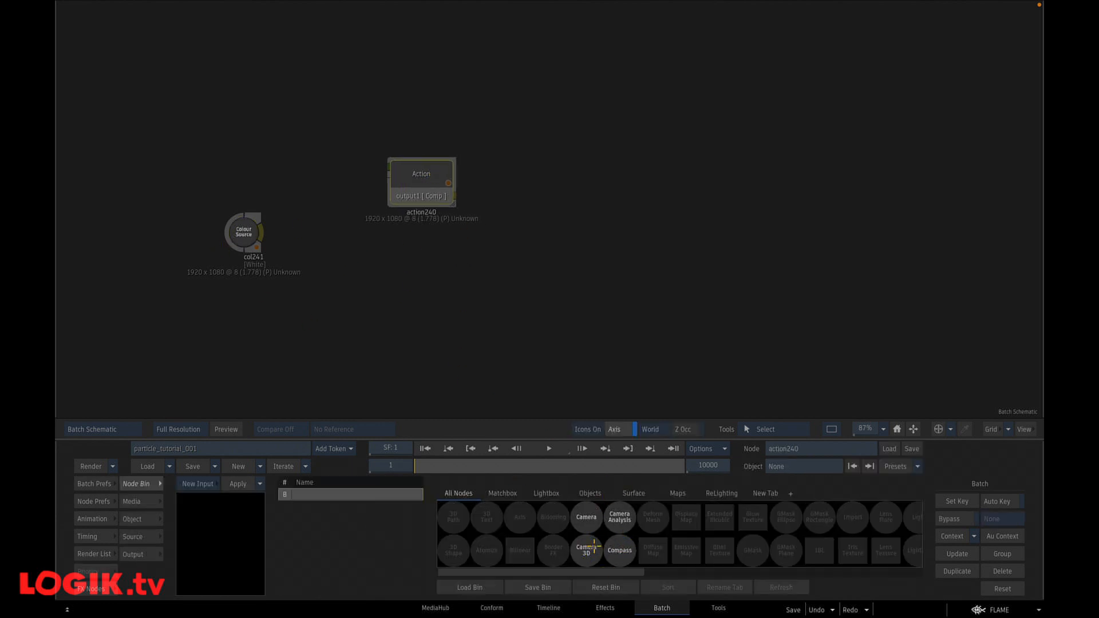
left_click(95, 590)
key("c")
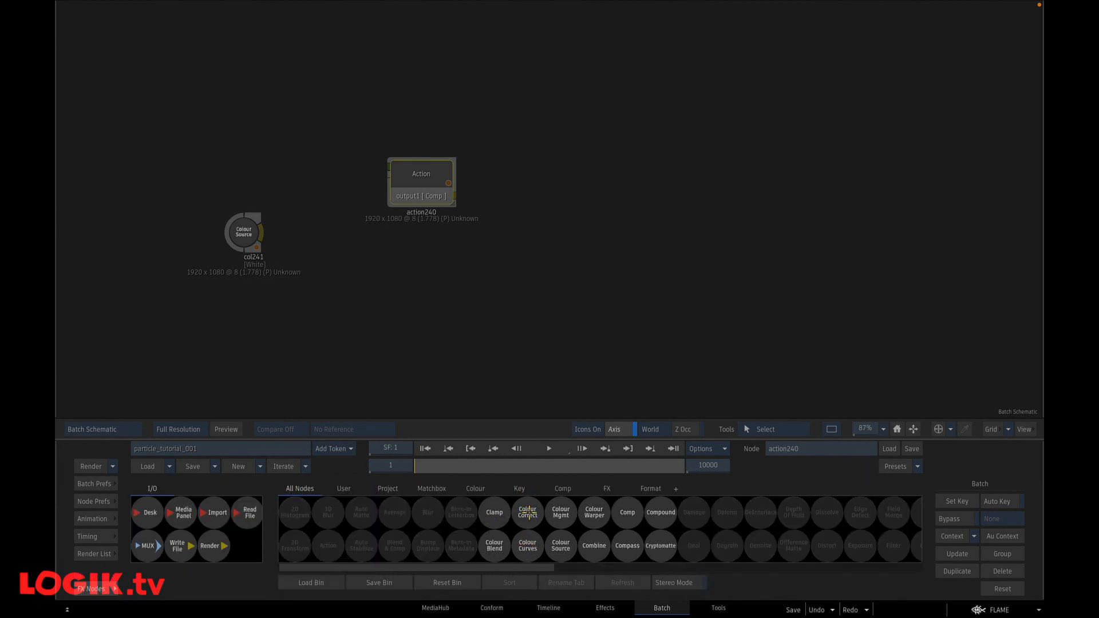
left_click_drag(559, 547, 244, 302)
left_click(245, 302)
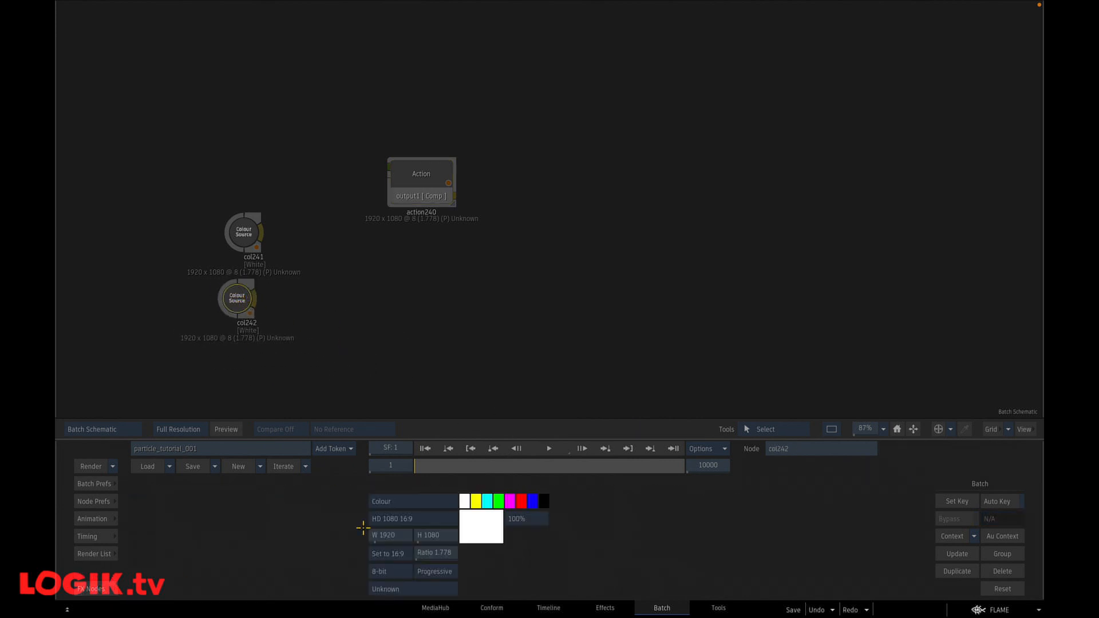
left_click(405, 500)
left_click(445, 468)
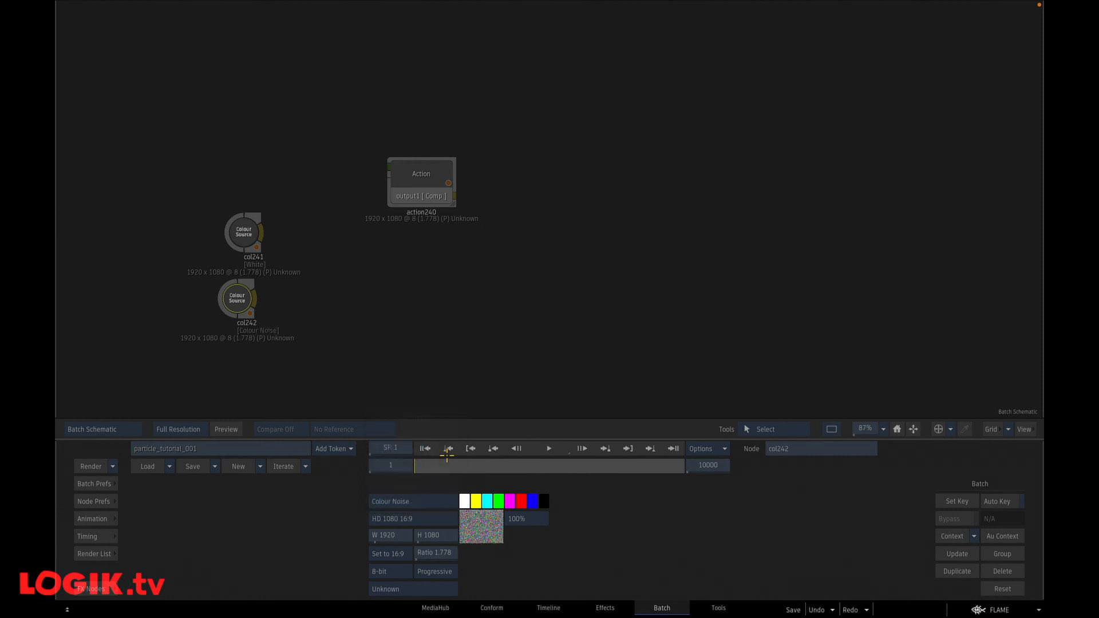
Step: Add a media input to the Action node, feed it from the white Colour Source and check the Action output
left_click(417, 179)
left_click_drag(420, 182, 441, 190)
key("shift+n")
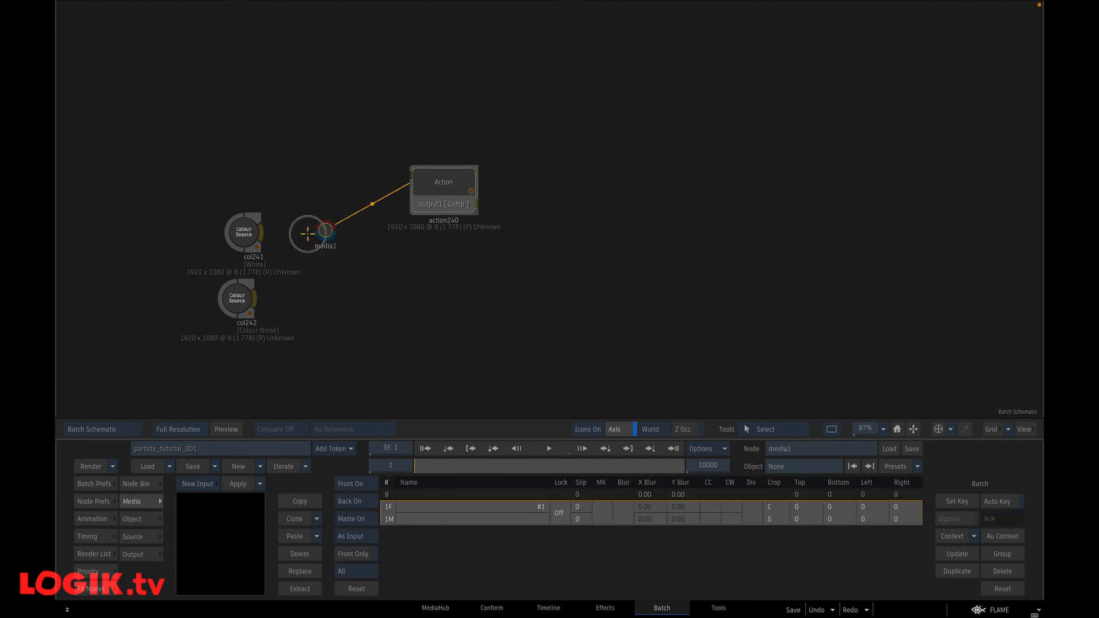
left_click(342, 224)
key("F4")
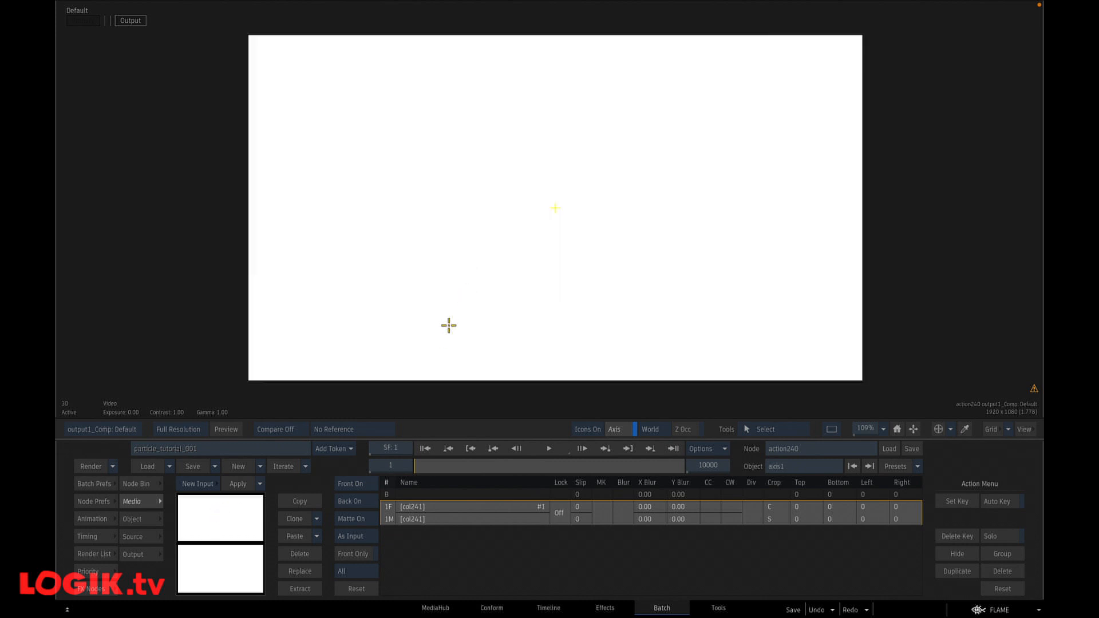
key("F4")
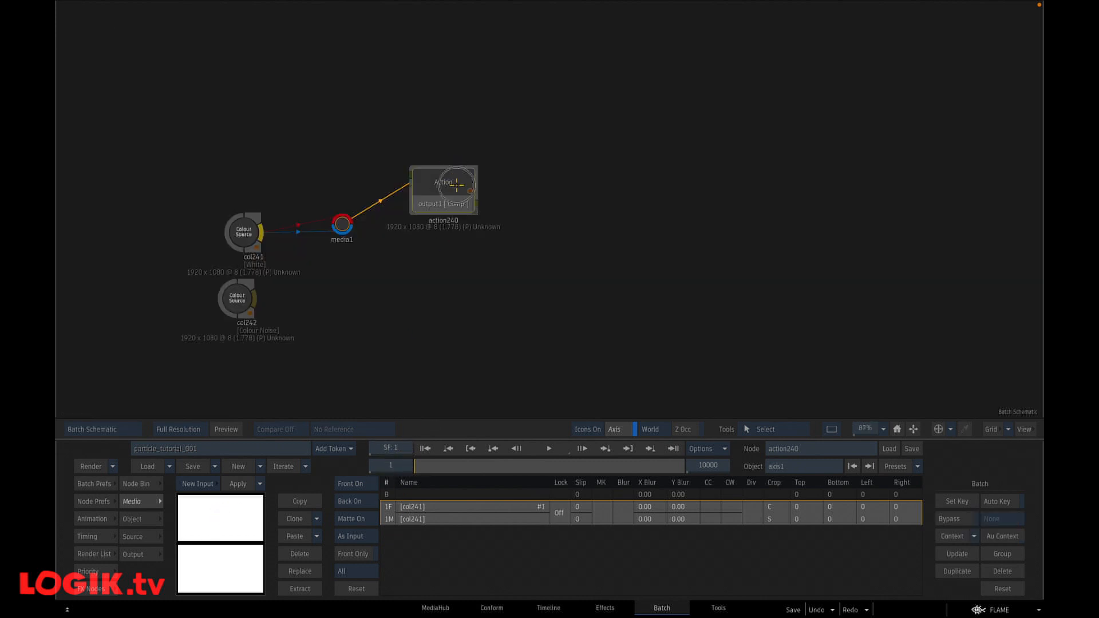
Step: Add a second media input to the Action node, fed from the Colour Noise source
key("p")
left_click_drag(445, 290, 331, 314)
left_click_drag(234, 303, 220, 309)
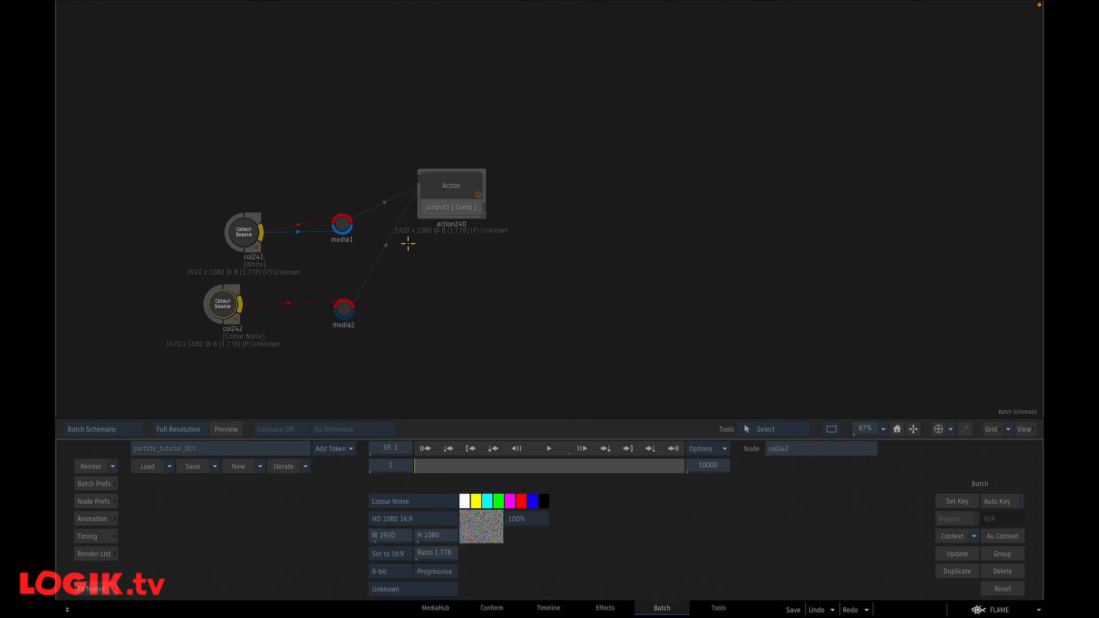
Step: Insert a MUX node between the Colour Noise source and the second media input and freeze its current frame
left_click(96, 589)
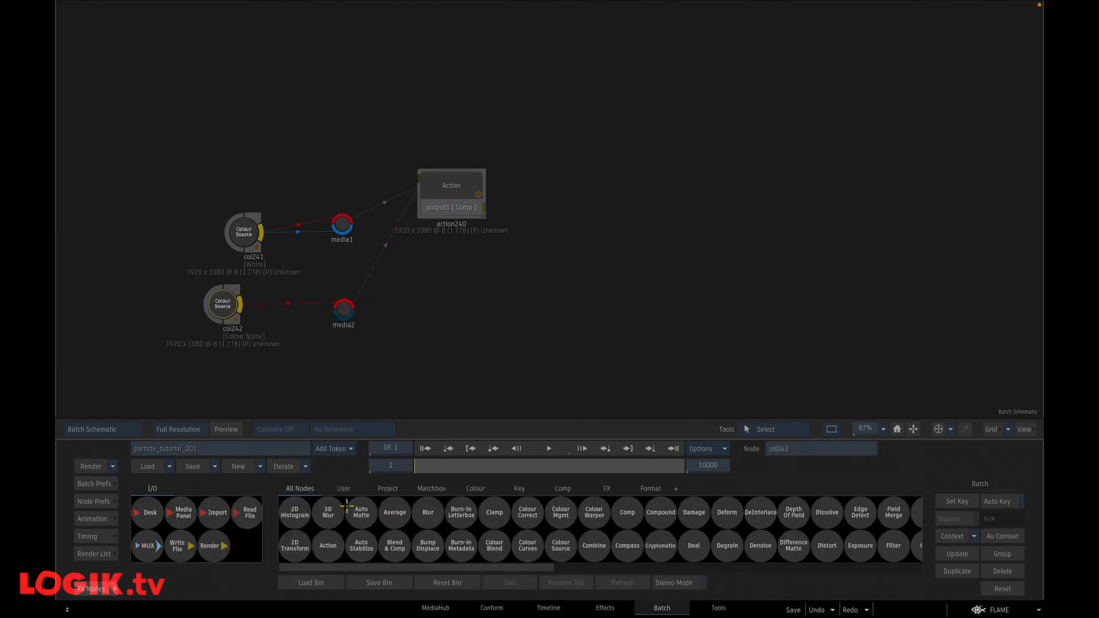
left_click_drag(151, 546, 290, 296)
left_click(646, 570)
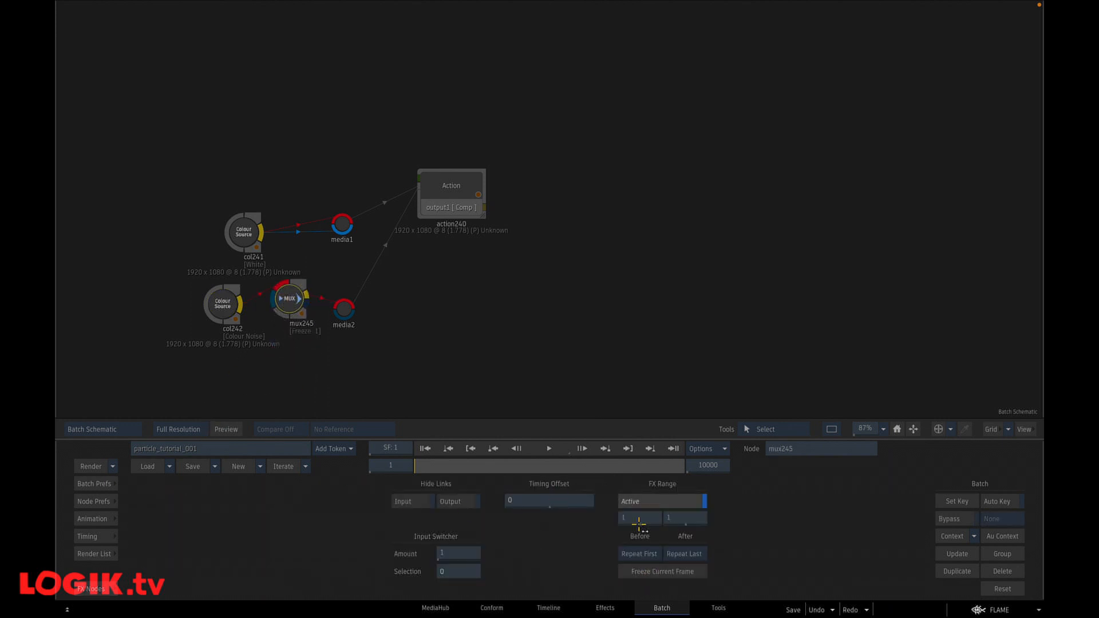
Step: Open the Action node's schematic and set the scale of the white surface's axis to 50
left_click(482, 209)
double_click(483, 210)
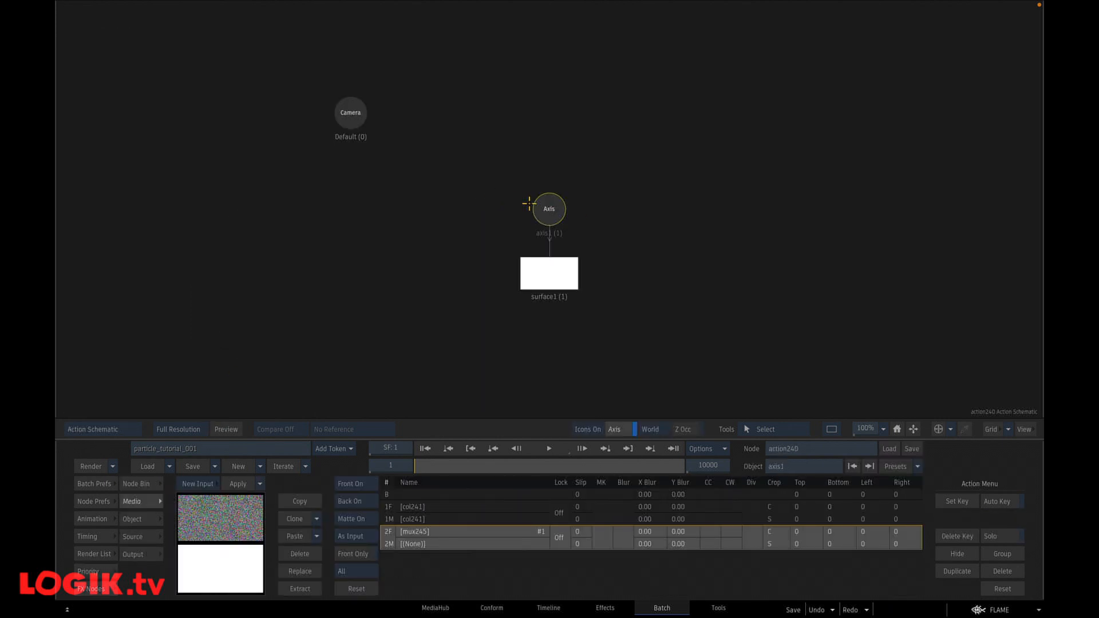
double_click(544, 207)
key("F4")
left_click(314, 532)
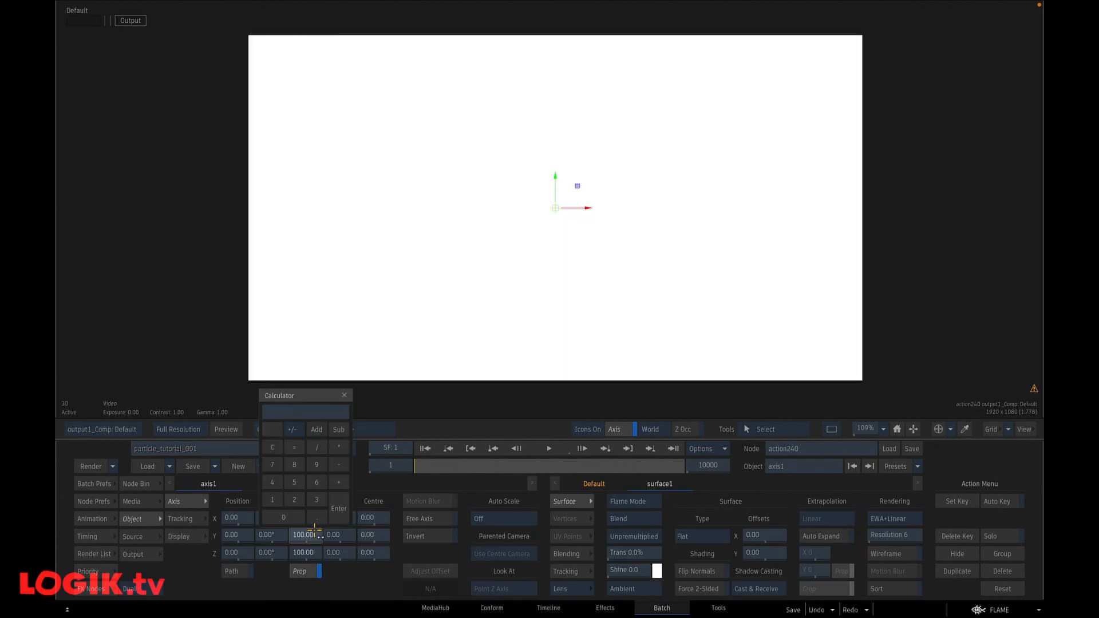
type("50")
key("Return")
Step: Set the Y rotation of the white surface's axis to -90 degrees
key("F8")
key("F4")
mouse_move(281, 535)
left_mouse_down()
mouse_move(250, 535)
mouse_move(261, 536)
left_mouse_up()
left_click(268, 535)
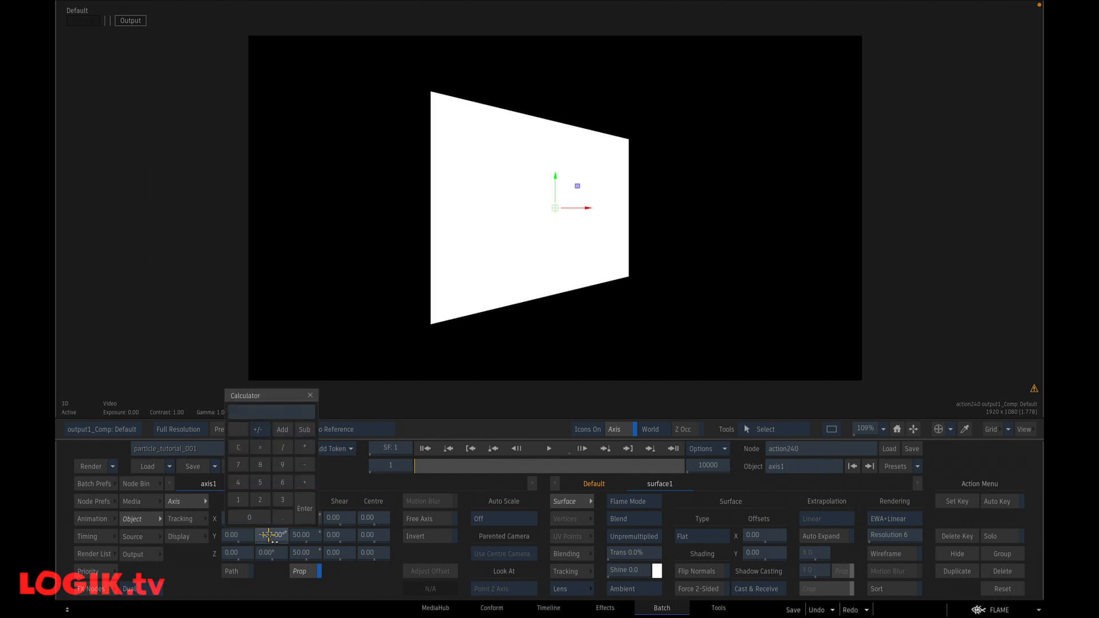
type("-90")
key("Return")
key("F8")
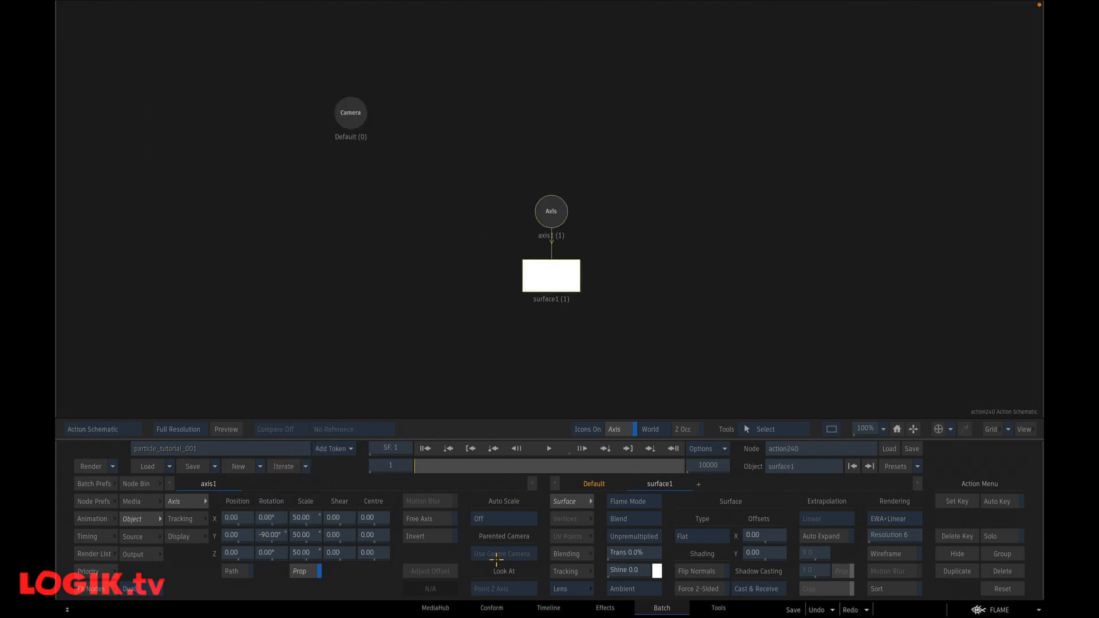
Step: Add a Displacement Map driven by the MUX noise media to the white surface and open its controls
key("grave")
key("d")
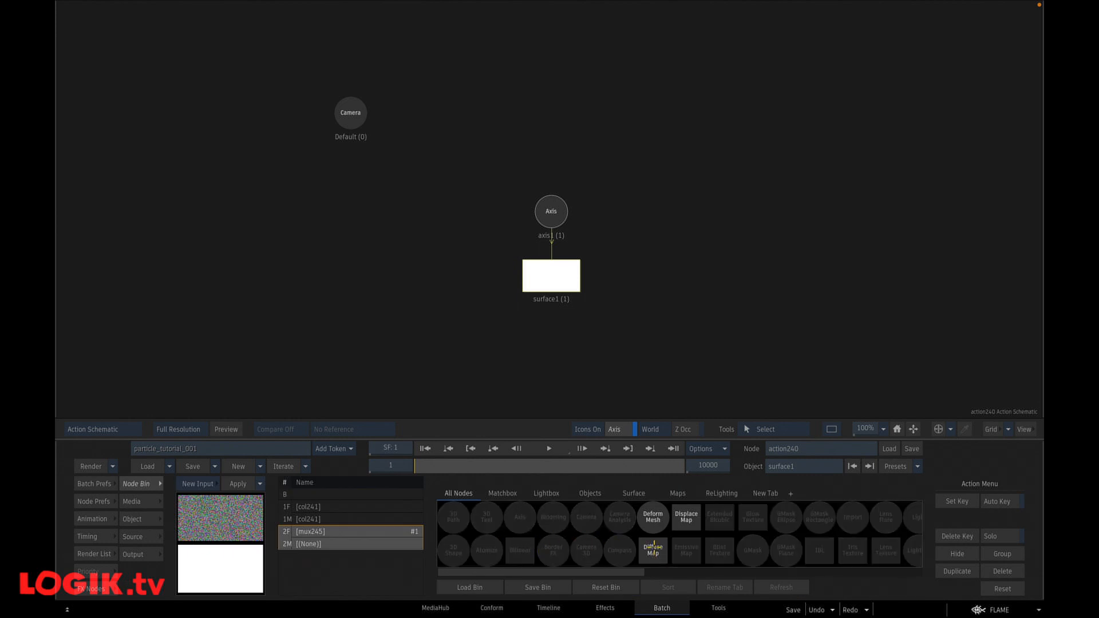
double_click(686, 517)
double_click(552, 405)
key("F4")
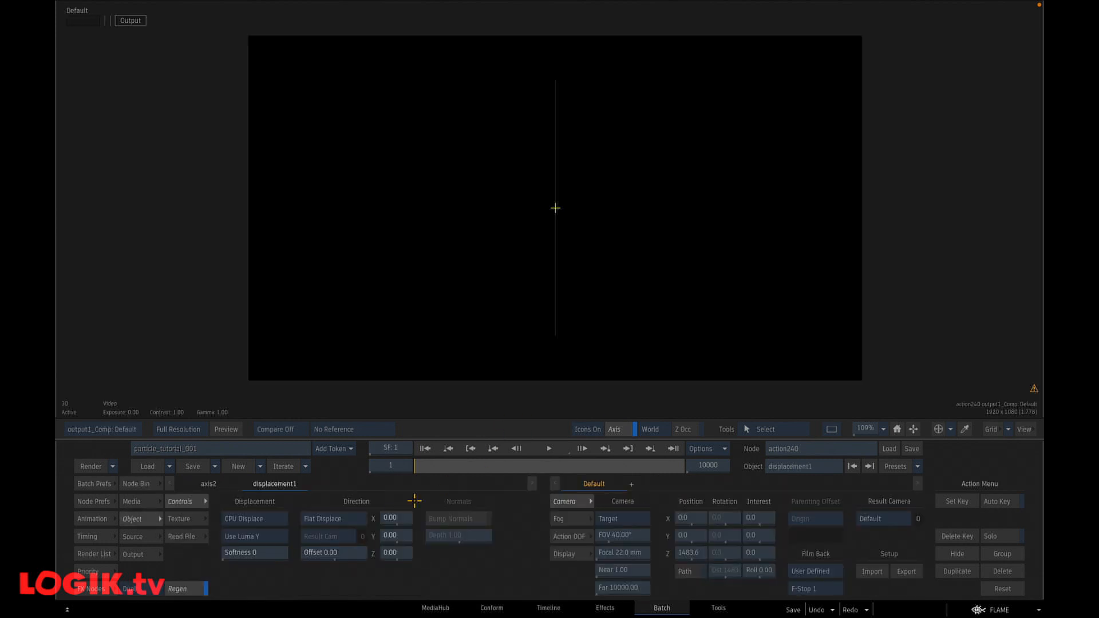
Step: Set the displacement map's Z direction to 2000, checking the result in the Top view
left_click_drag(399, 553, 677, 557)
key("shift+t")
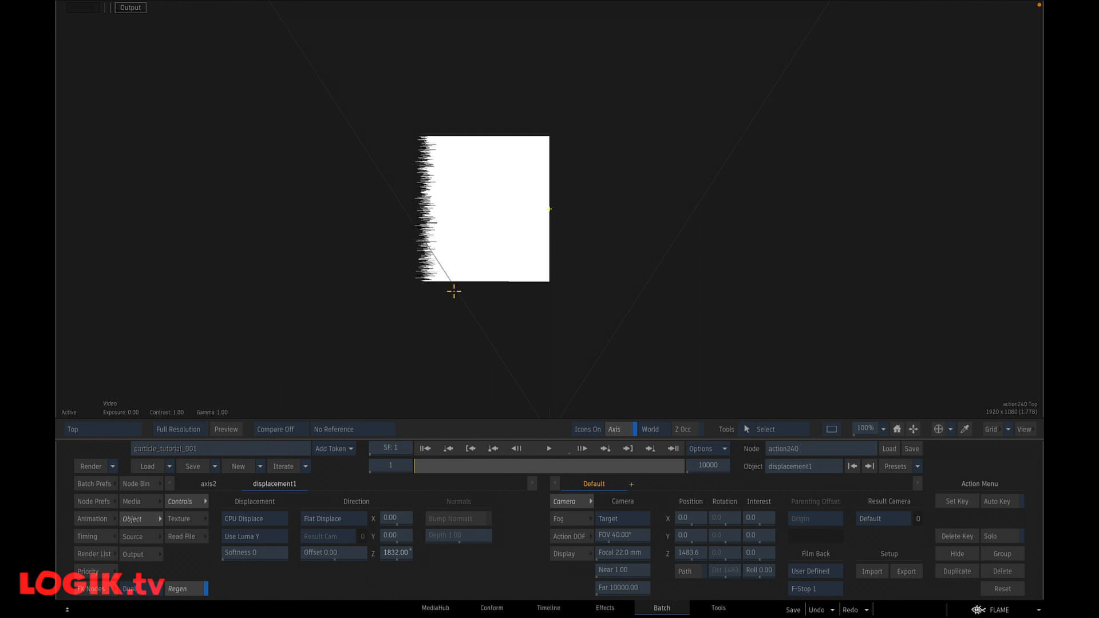
left_click(394, 552)
type("2000")
key("Return")
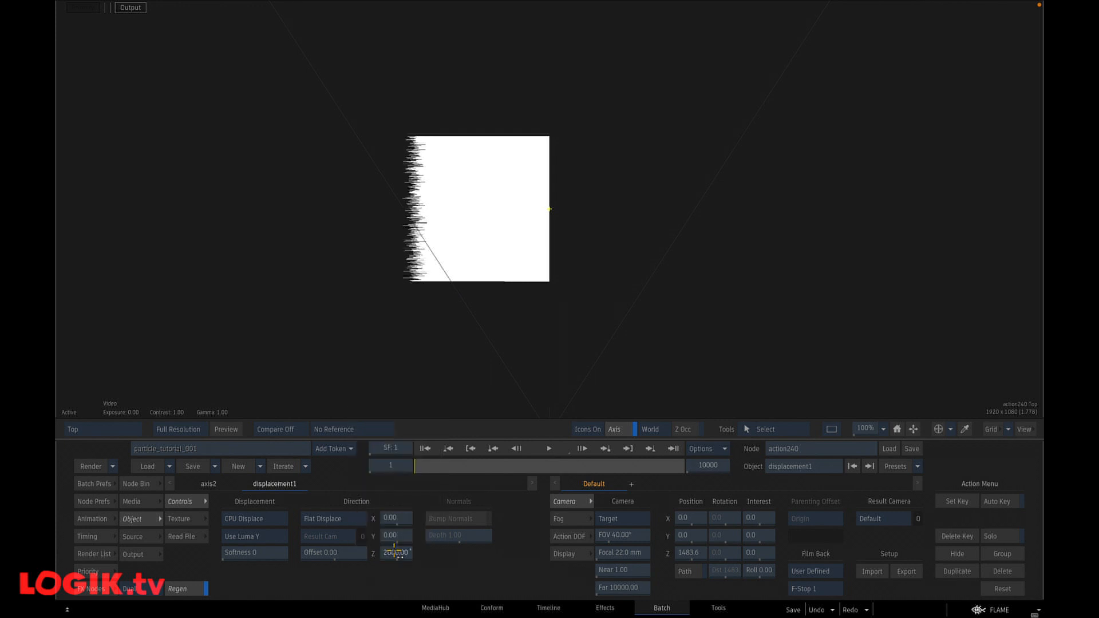
Step: Set the scale of the white surface's axis to 200
key("Escape")
left_click(667, 269)
key("Escape")
left_click(314, 536, "ctrl")
left_click(303, 532)
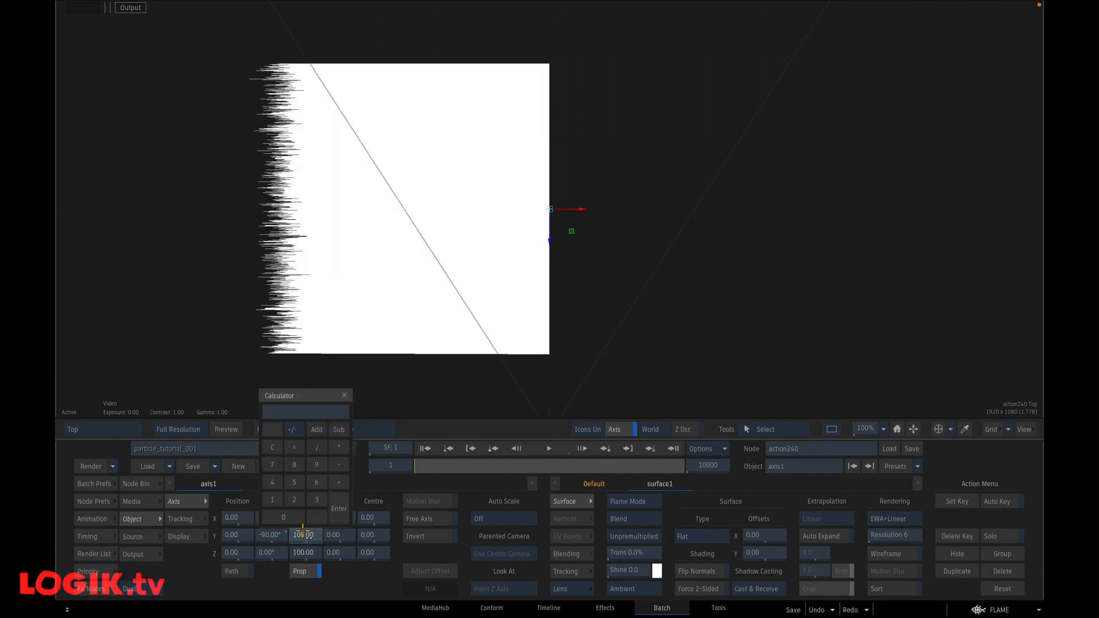
key("Return")
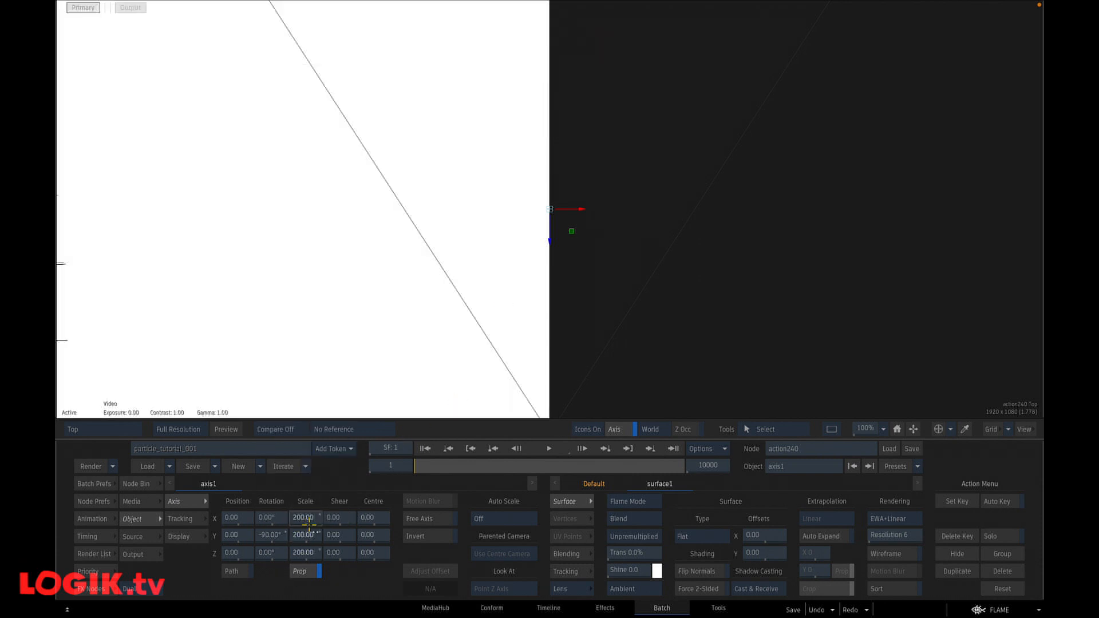
Step: Reset the surface axis's Y rotation to 0 and set its Z position to -1800, checking through the camera
left_click(271, 535, "ctrl")
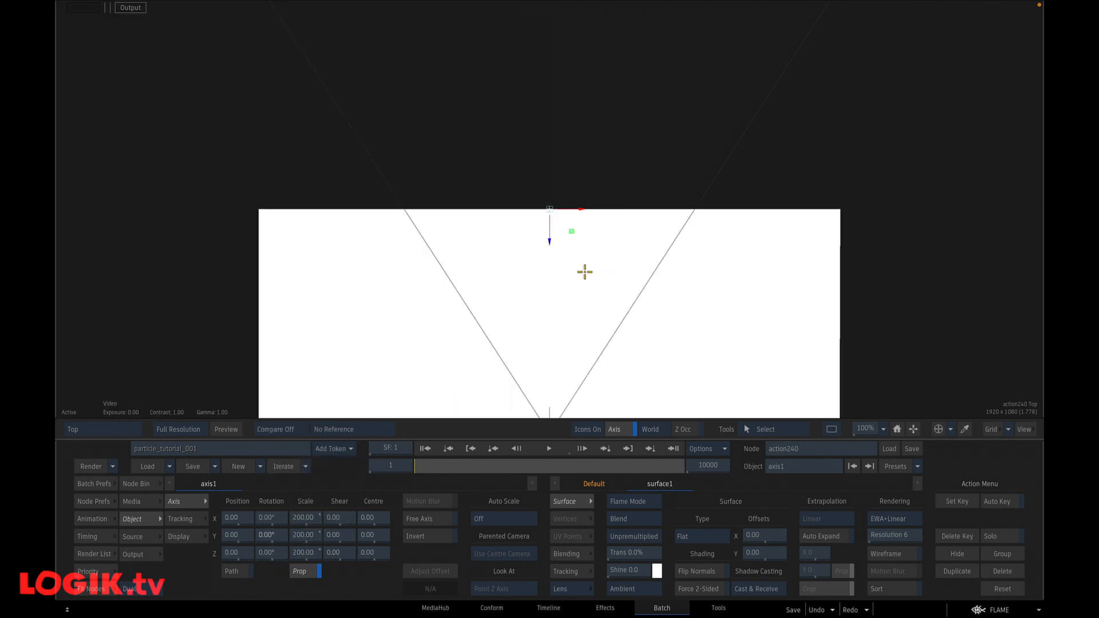
key("F4")
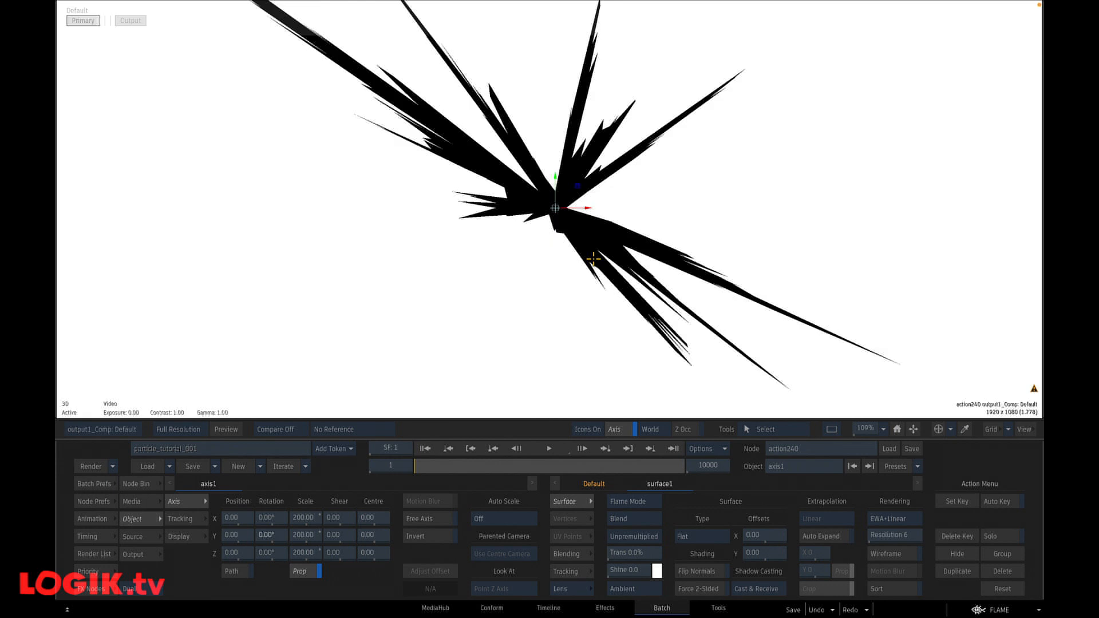
left_click(231, 553)
type("-1800")
key("Return")
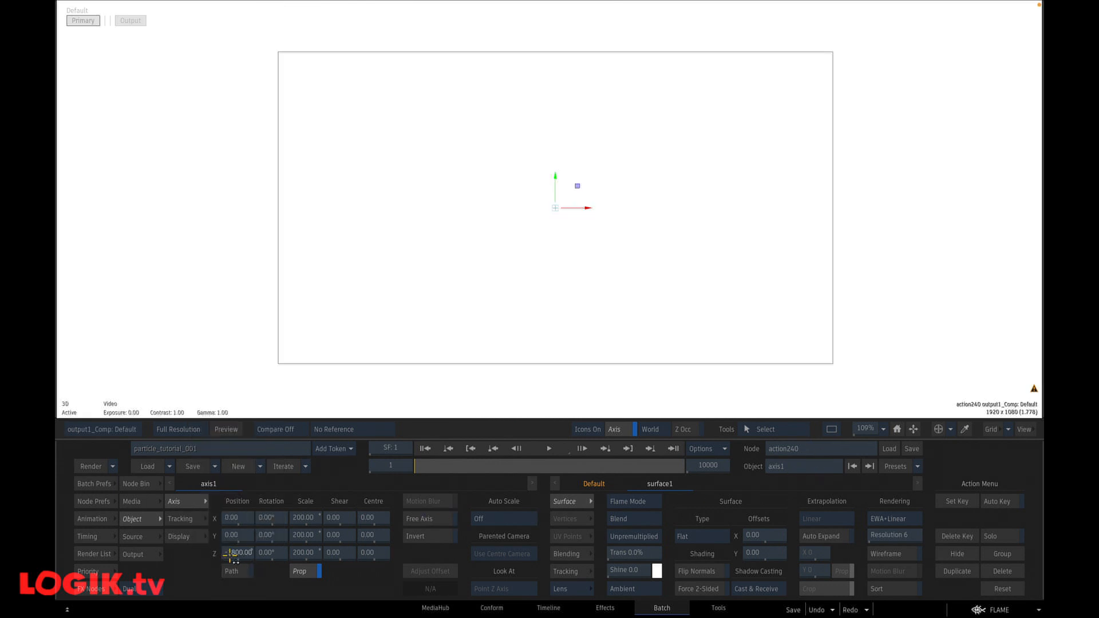
Step: Add a Particle Generator to the white surface in the Action schematic
key("F4")
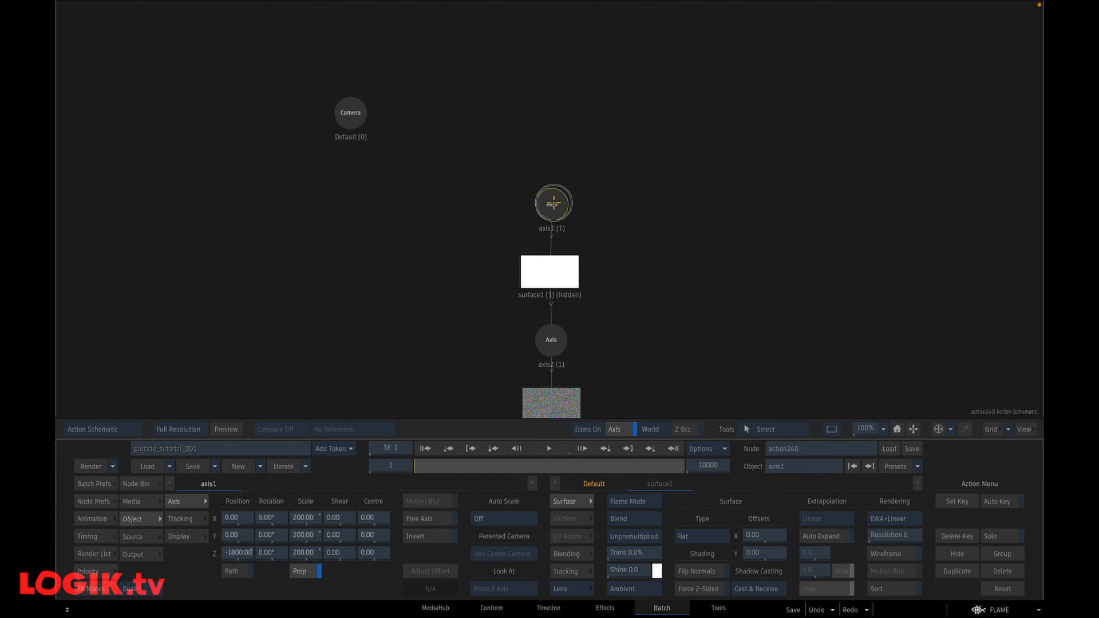
left_click_drag(640, 310, 679, 196)
left_click_drag(590, 169, 587, 169)
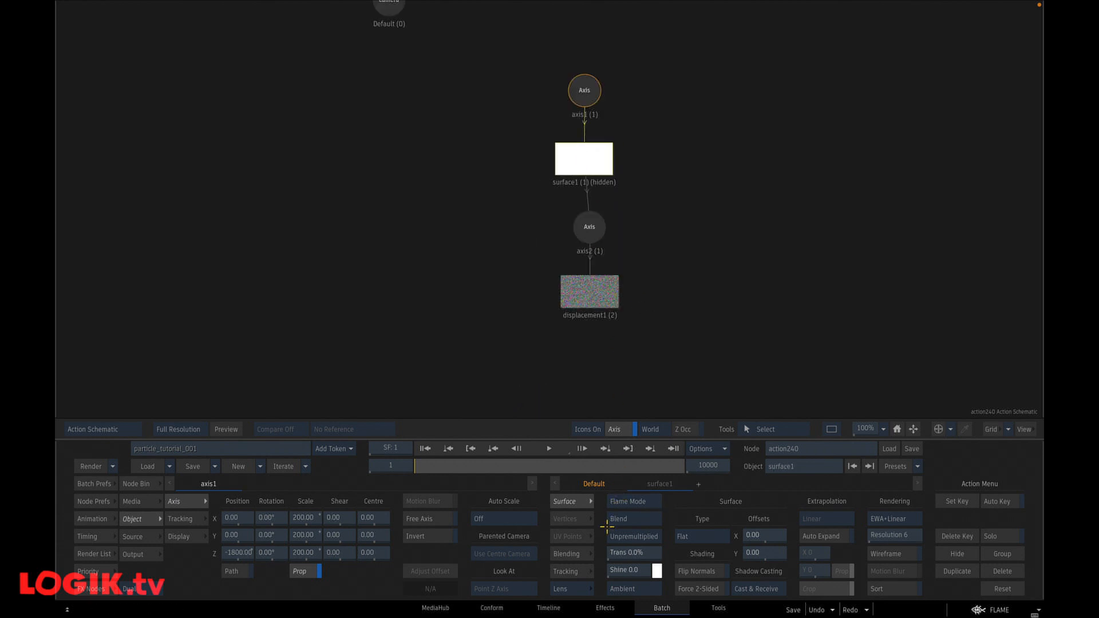
key("n")
key("p")
left_click_drag(718, 558, 493, 162)
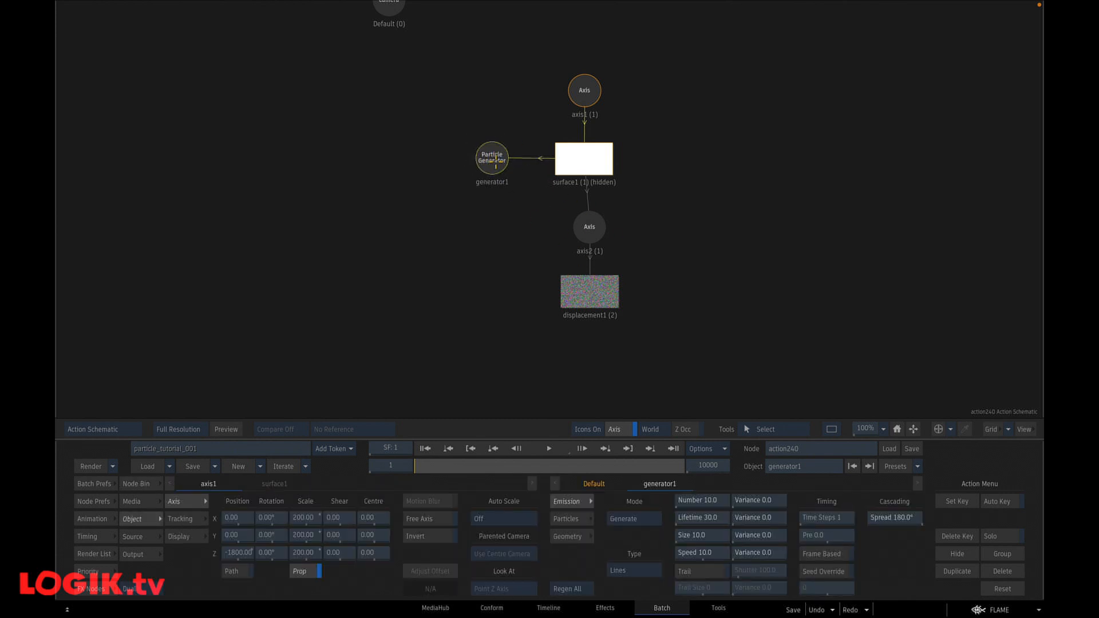
Step: Key the generator's particle number to 5000 at frame 1 and 0 at frame 2, and return to frame 1
left_click(710, 500)
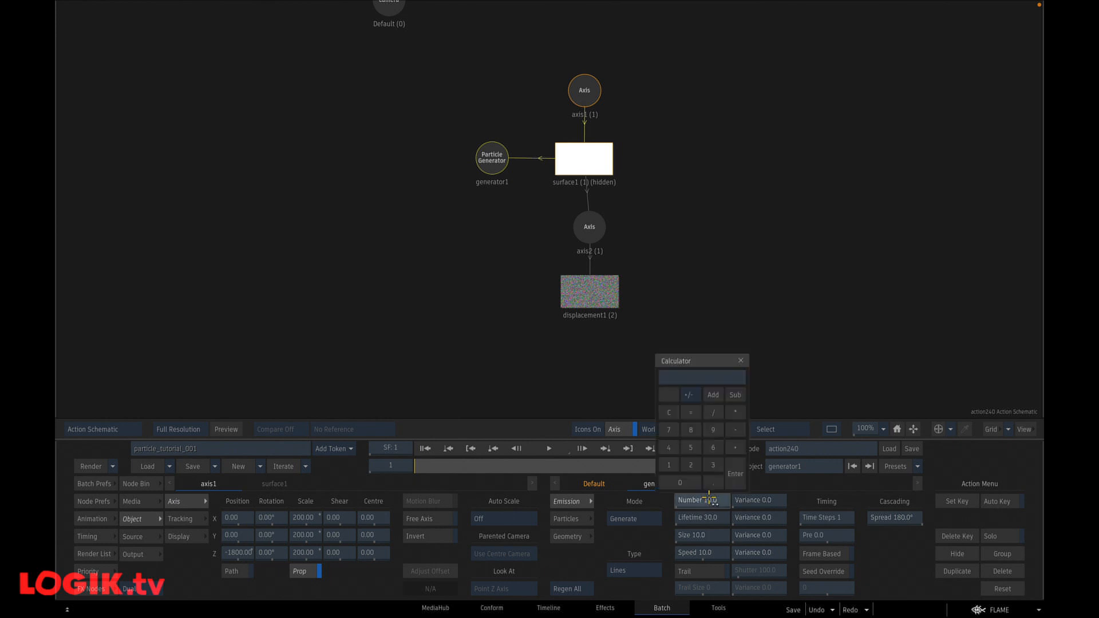
type("5000")
key("Return")
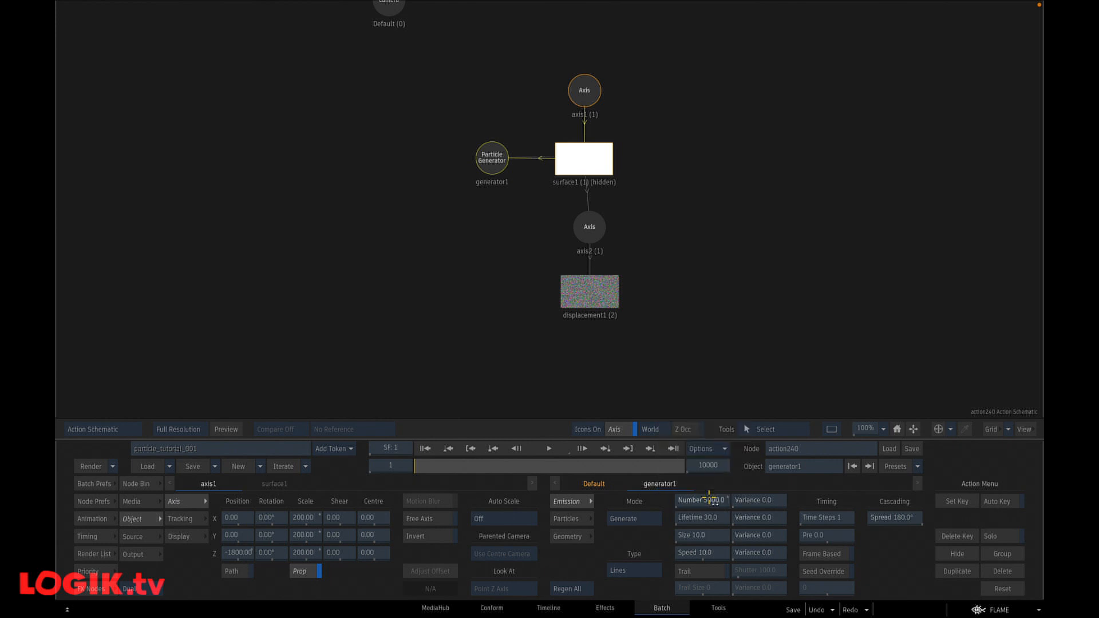
left_click(996, 502)
key("Right")
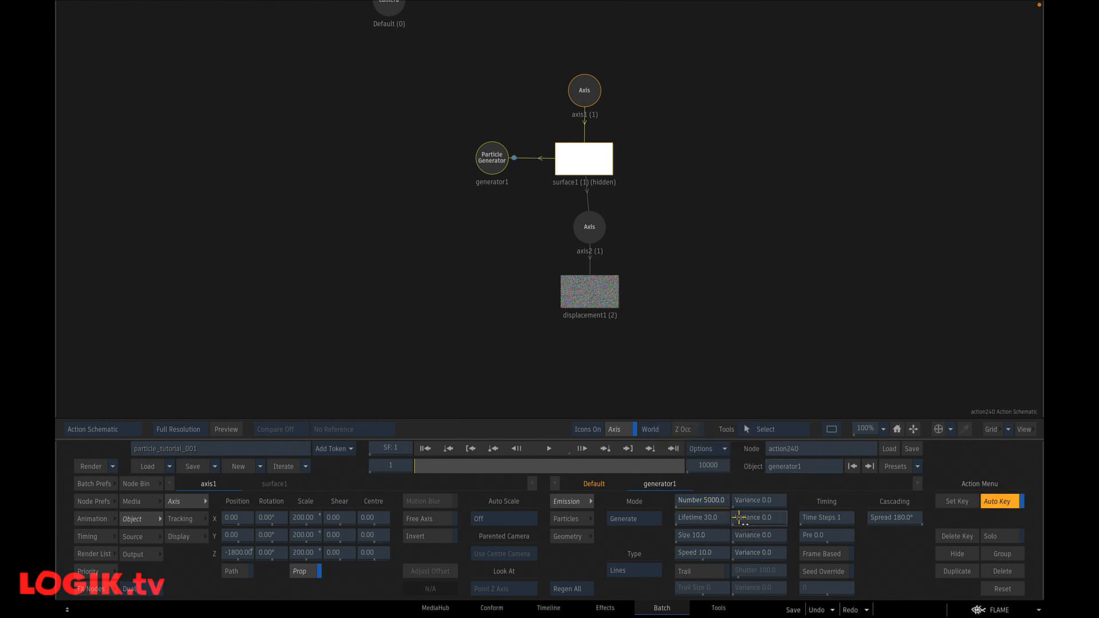
left_click(716, 502)
key("Return")
left_click(998, 501)
left_click(424, 449)
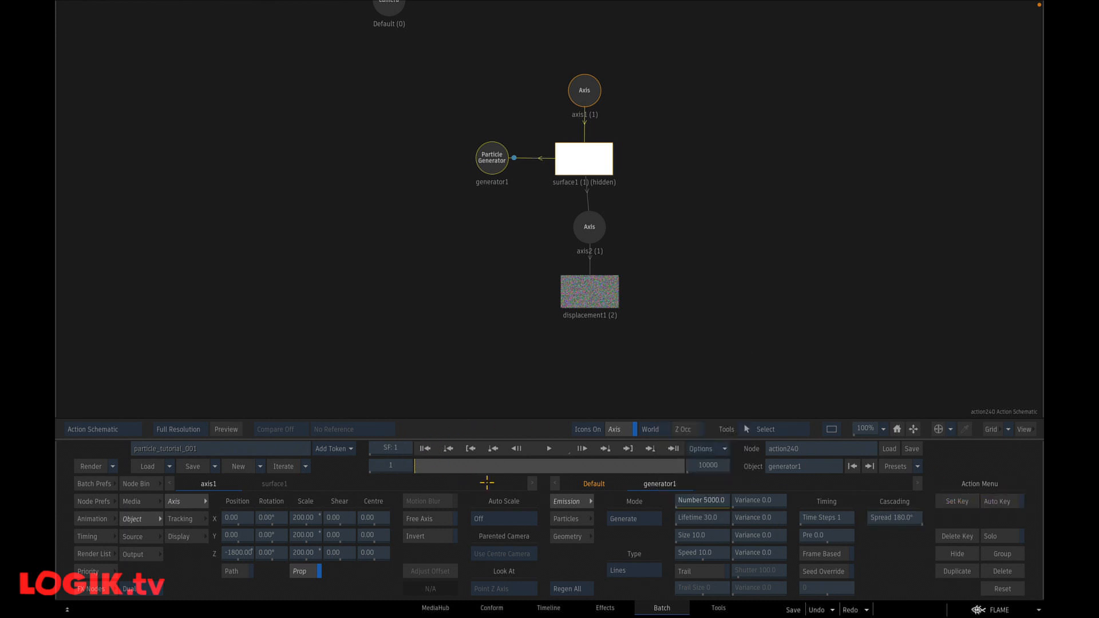
Step: Set the generator's particle lifetime to 1000
left_click(701, 518)
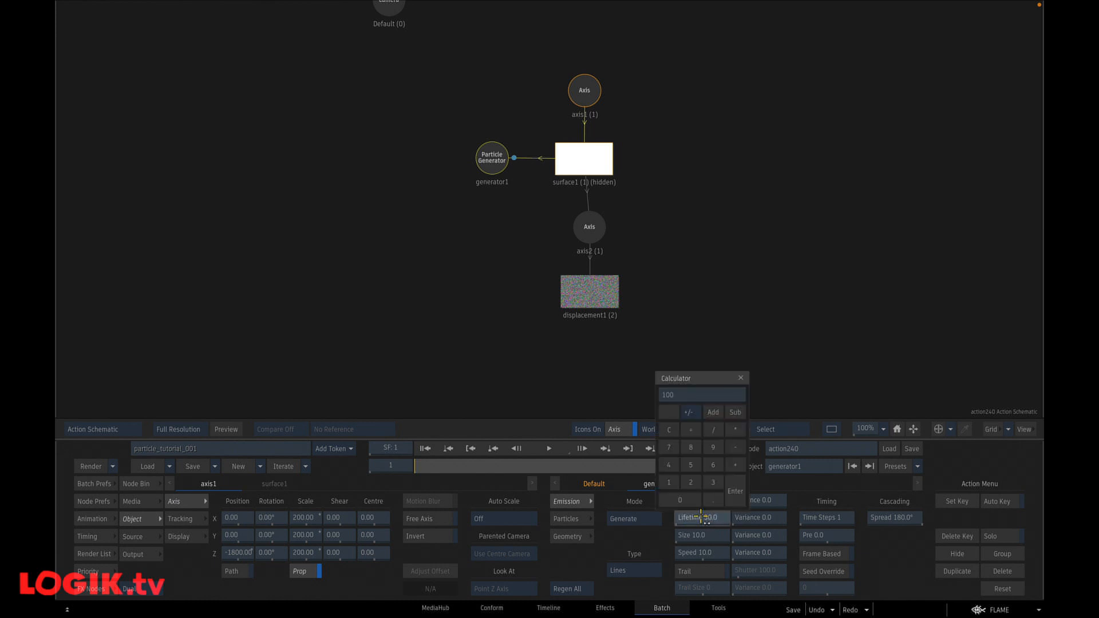
type("1000")
key("Return")
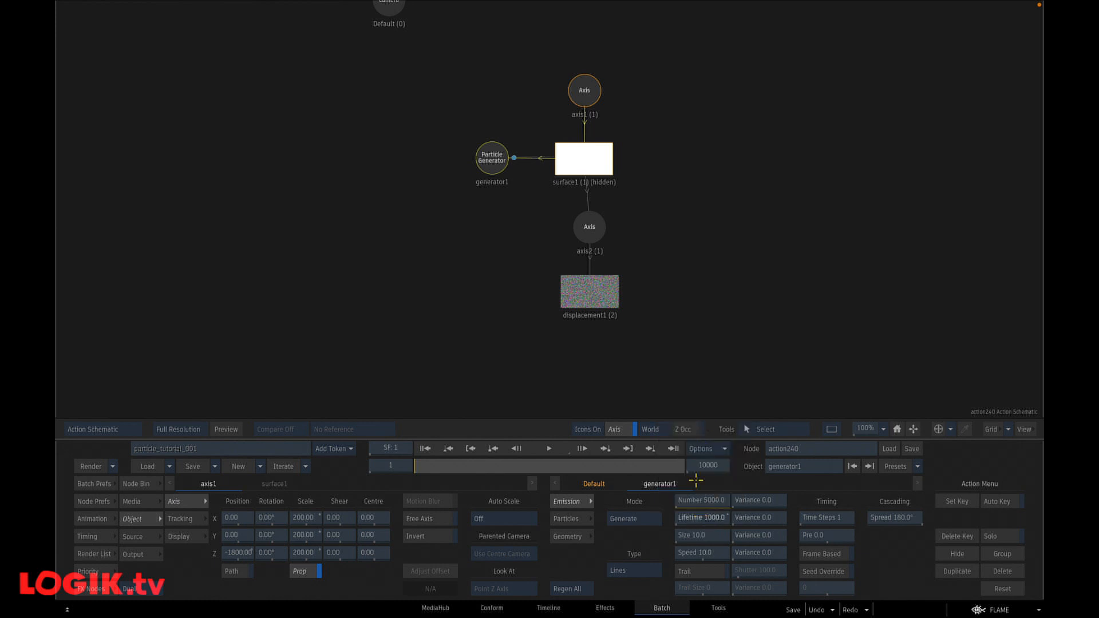
Step: Set the generator's particle lifetime to 500 and its speed to 0
left_click(707, 518)
type("5")
key("Return")
left_click(710, 552)
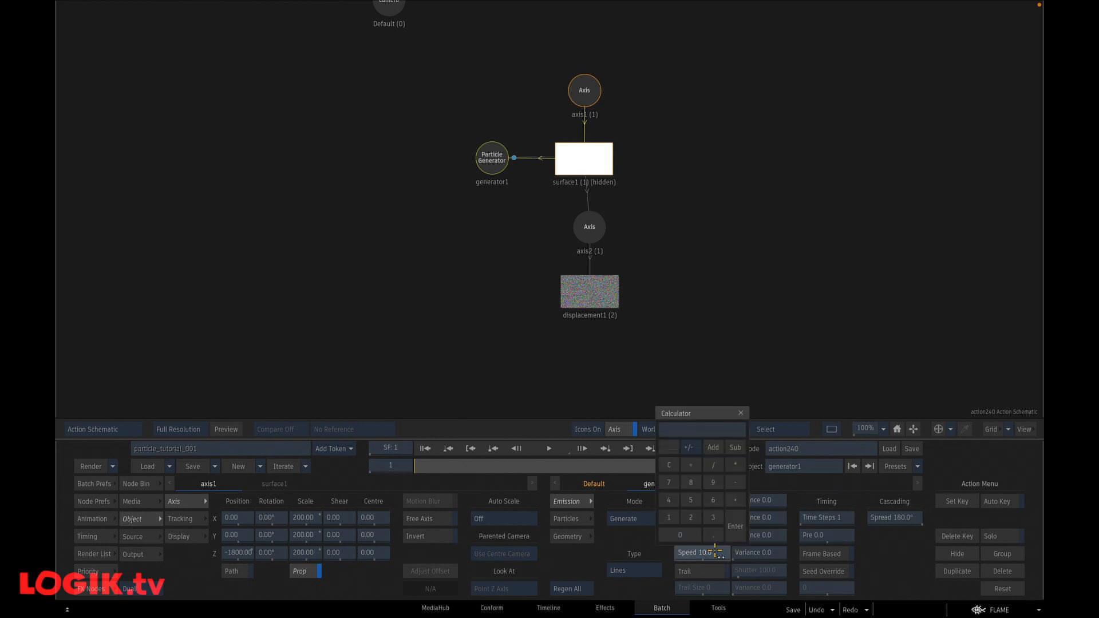
type("0")
key("Return")
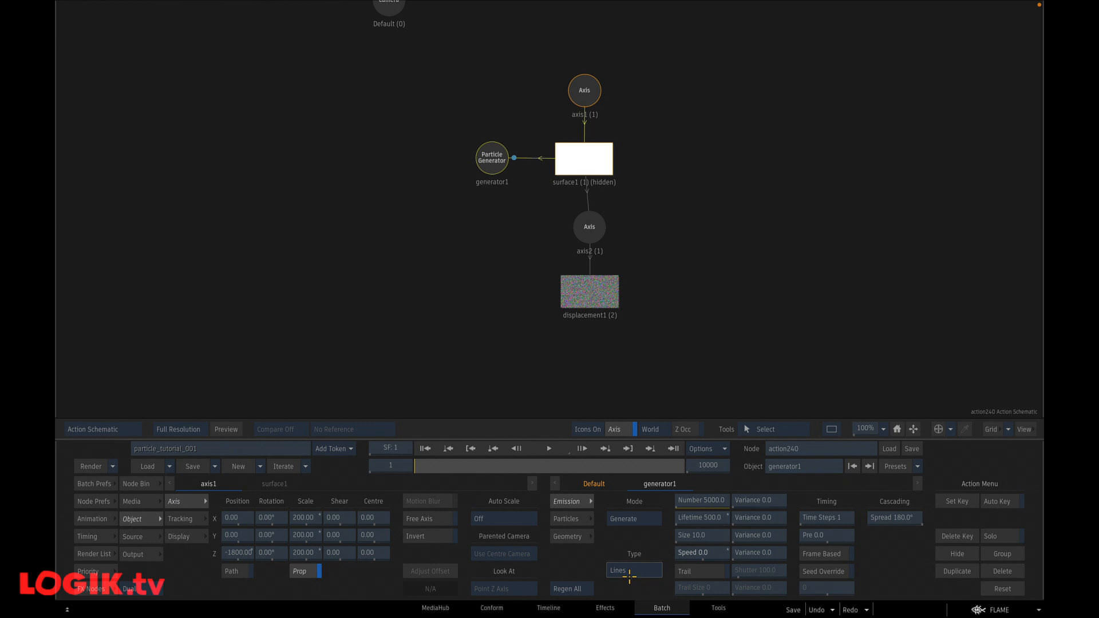
Step: Change the particle type to Squares while viewing the output, and set the size variance to 4
key("F4")
left_click(629, 575)
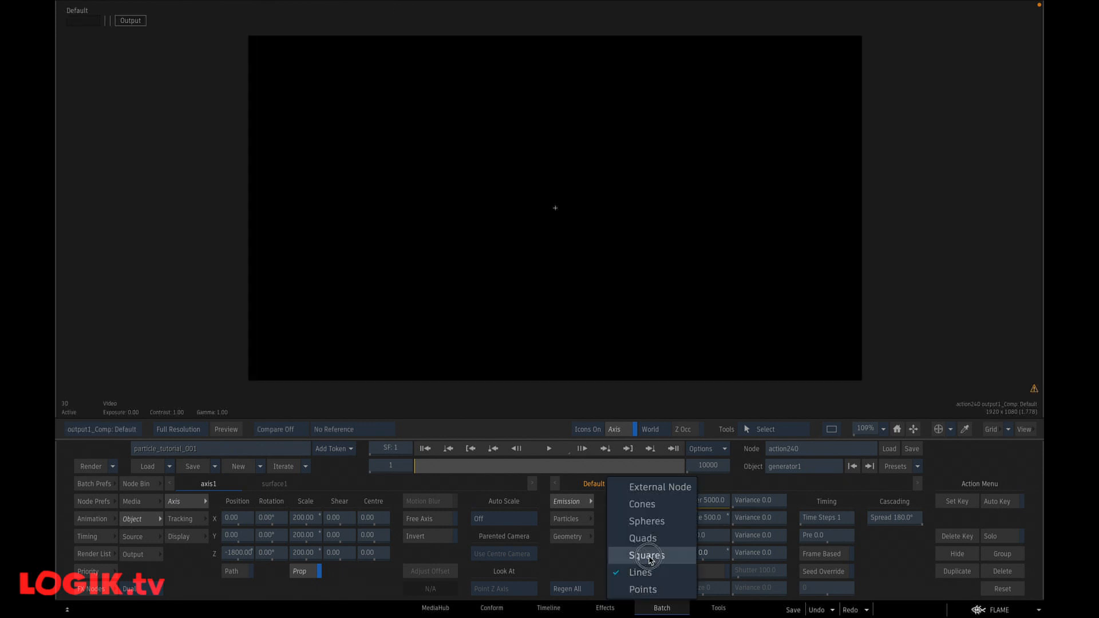
left_click(648, 555)
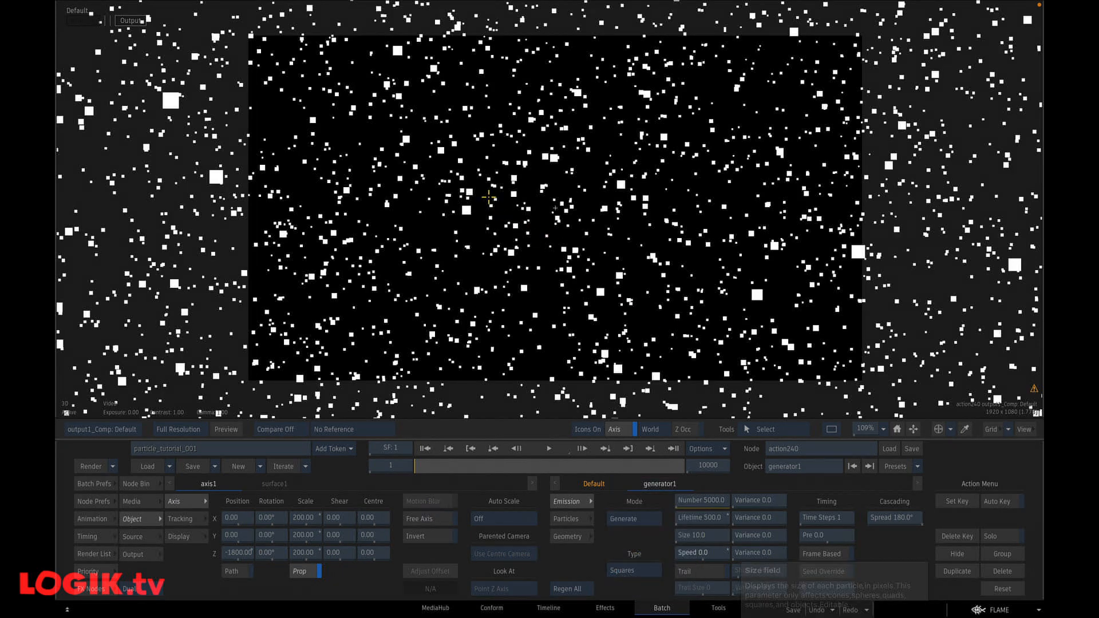
left_click(756, 534)
left_click(725, 483)
left_click(792, 508)
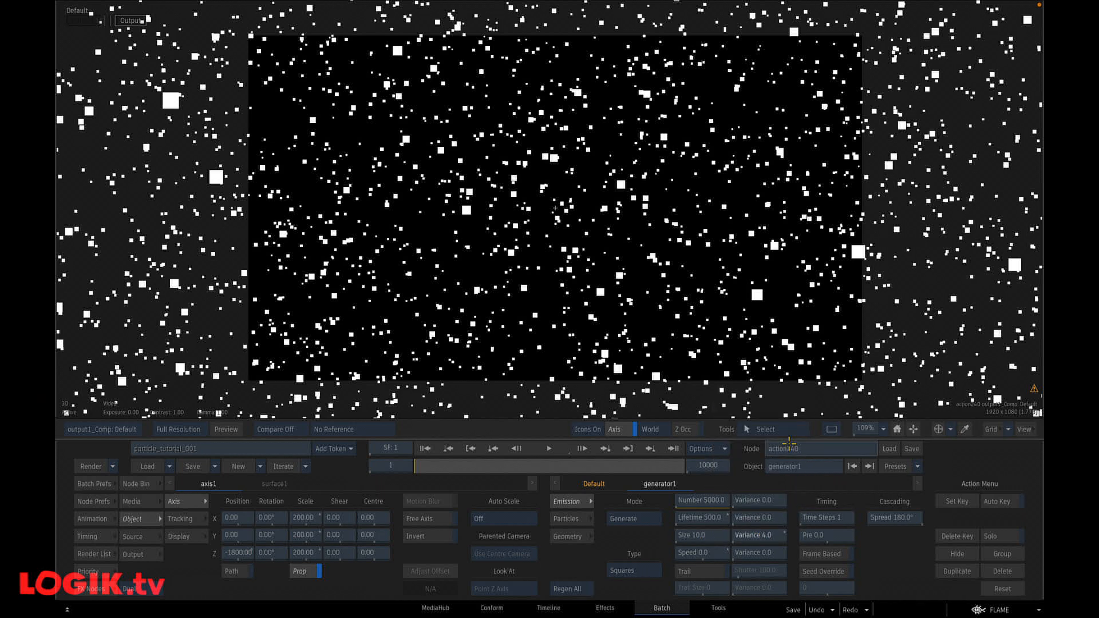
Step: Step and play through the first frames to check the particle emission, and return to frame 1
left_click(583, 447)
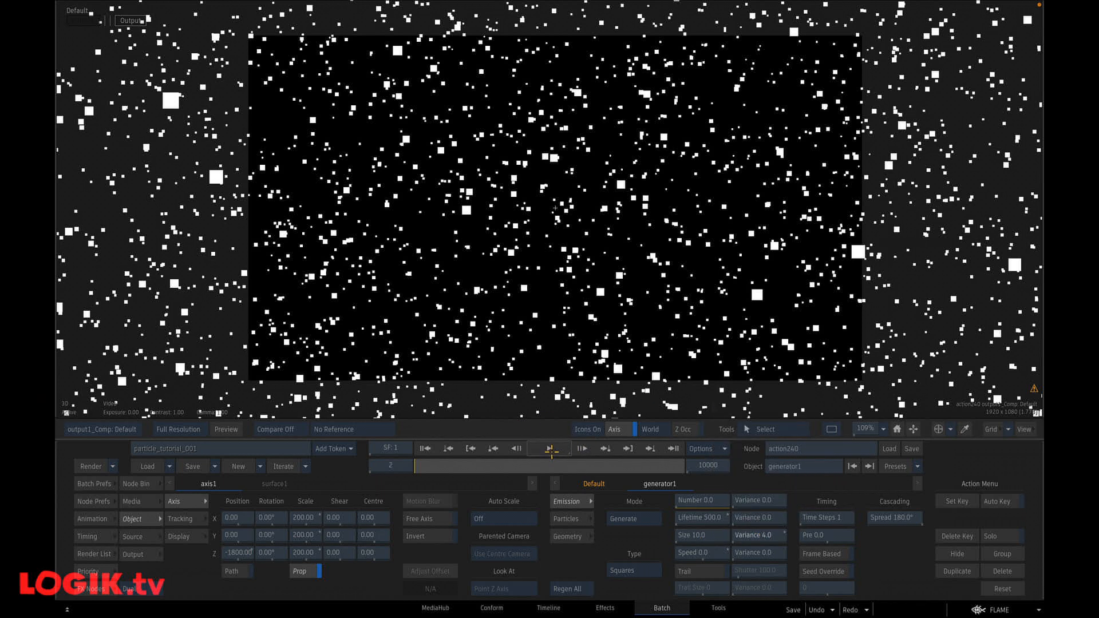
left_click(517, 449)
left_click(548, 449)
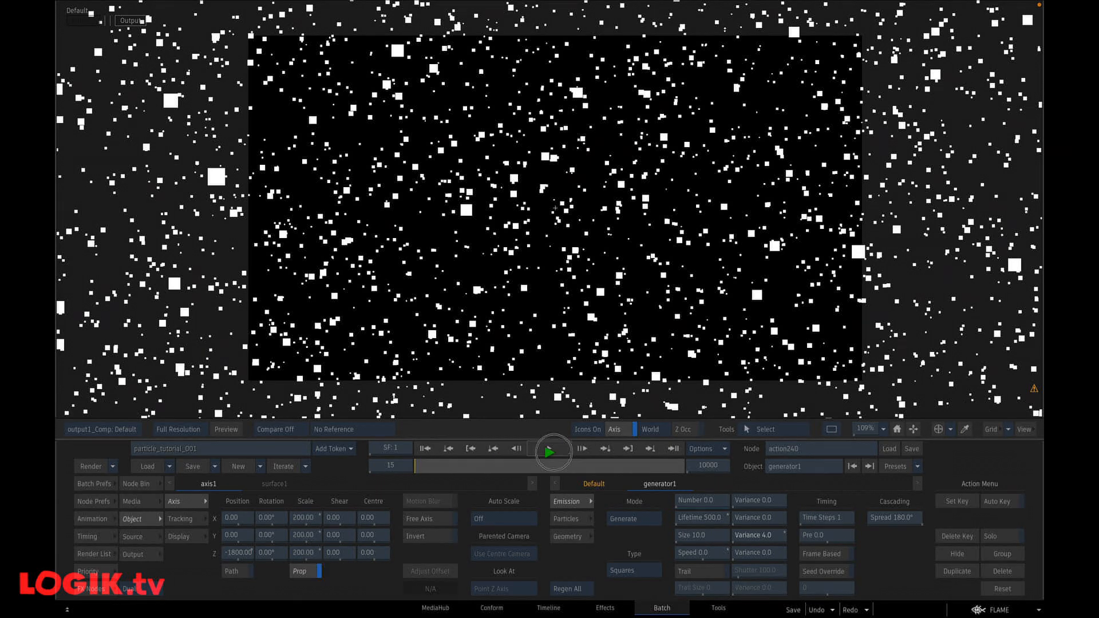
left_click(424, 449)
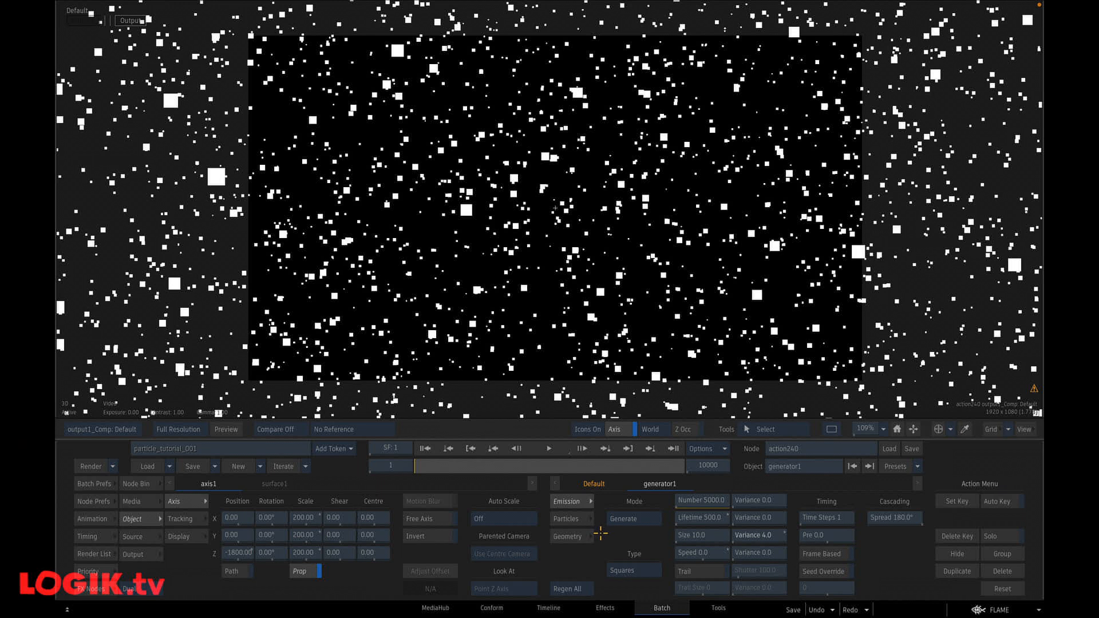
Step: Add an Axis as the parent of the default camera in the schematic and return to the output view
key("F4")
left_click_drag(452, 113, 446, 264)
mouse_move(516, 617)
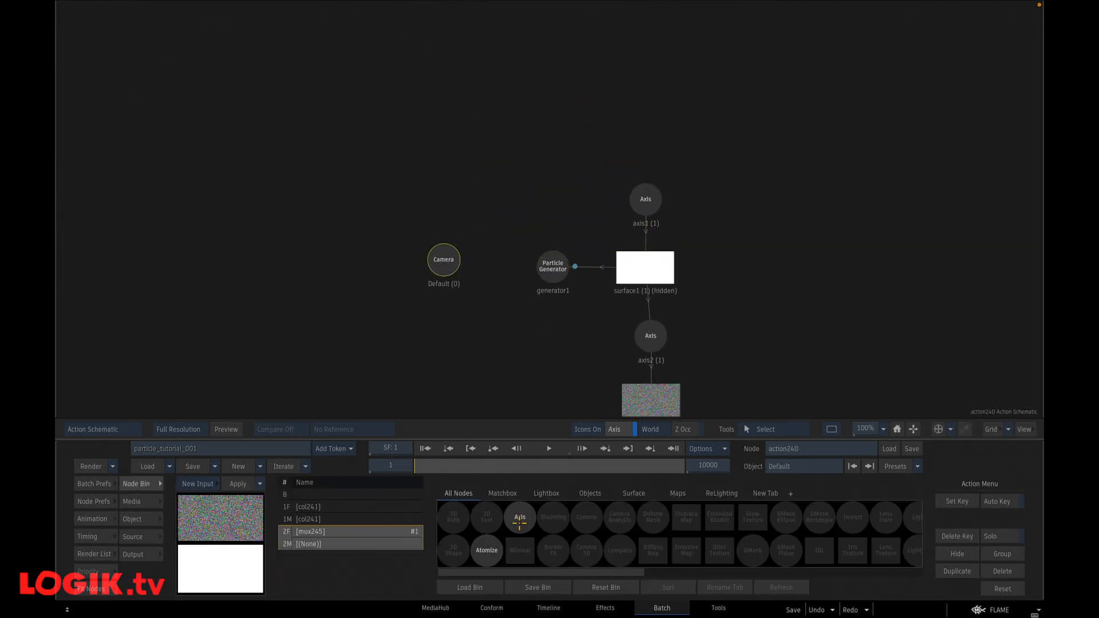
left_click_drag(520, 518, 443, 192)
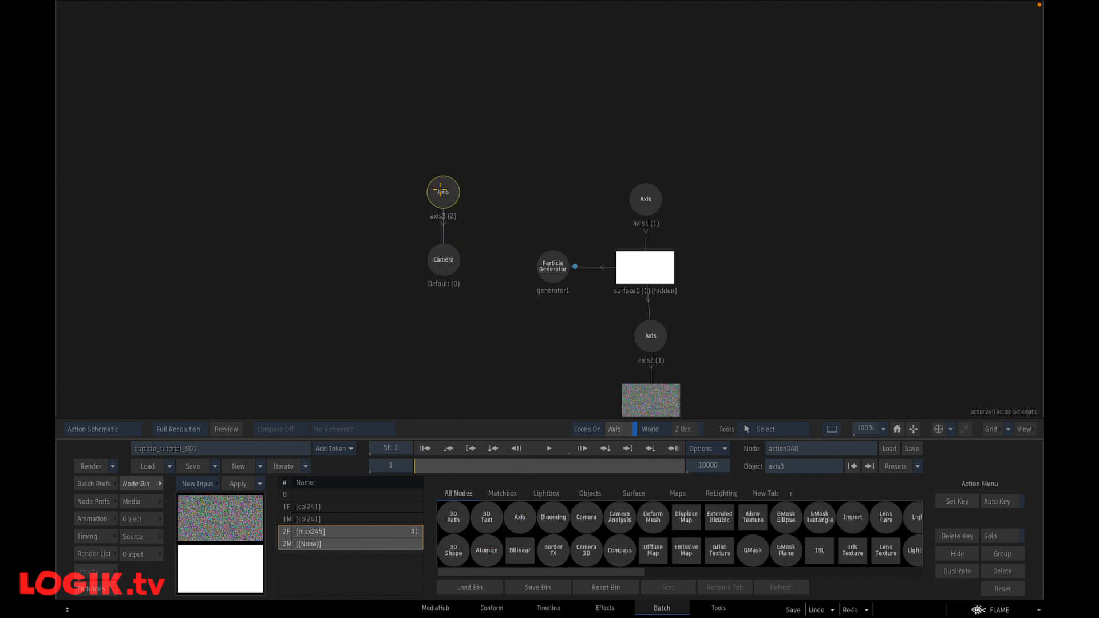
key("F4")
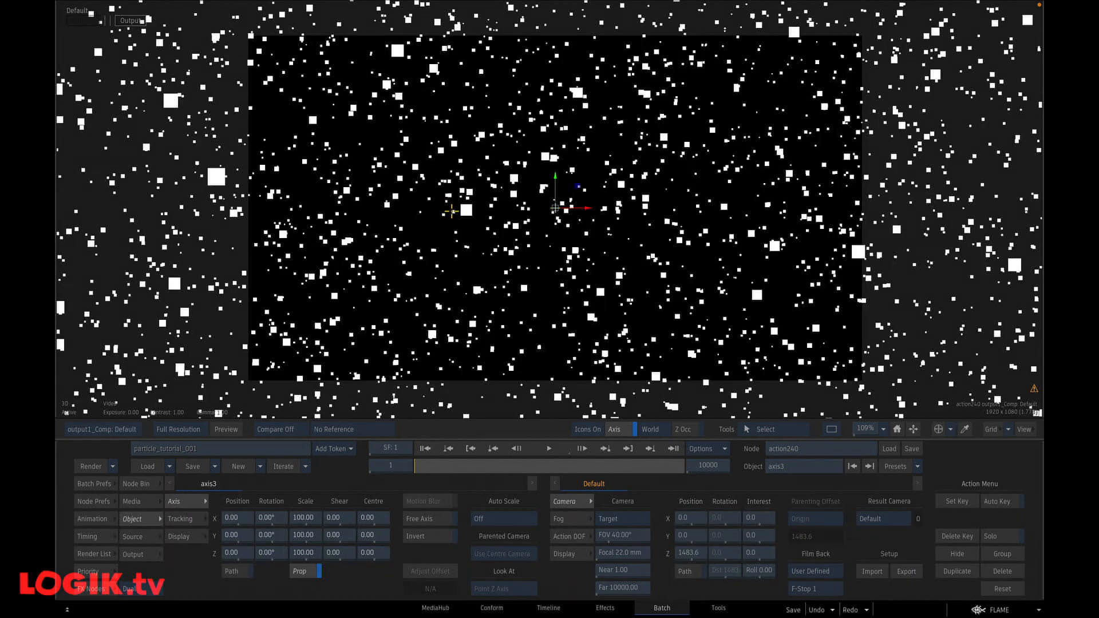
left_click_drag(302, 534, 310, 535)
mouse_move(243, 536)
left_mouse_down()
mouse_move(260, 536)
mouse_move(224, 533)
mouse_move(279, 535)
mouse_move(254, 538)
mouse_move(263, 536)
left_mouse_up()
left_click(240, 535, "ctrl")
left_click(277, 536, "ctrl")
Step: Turn on Auto Key and animate the camera axis's Y rotation from -75 degrees at frame 1 to 0 at frame 250
left_click(991, 504)
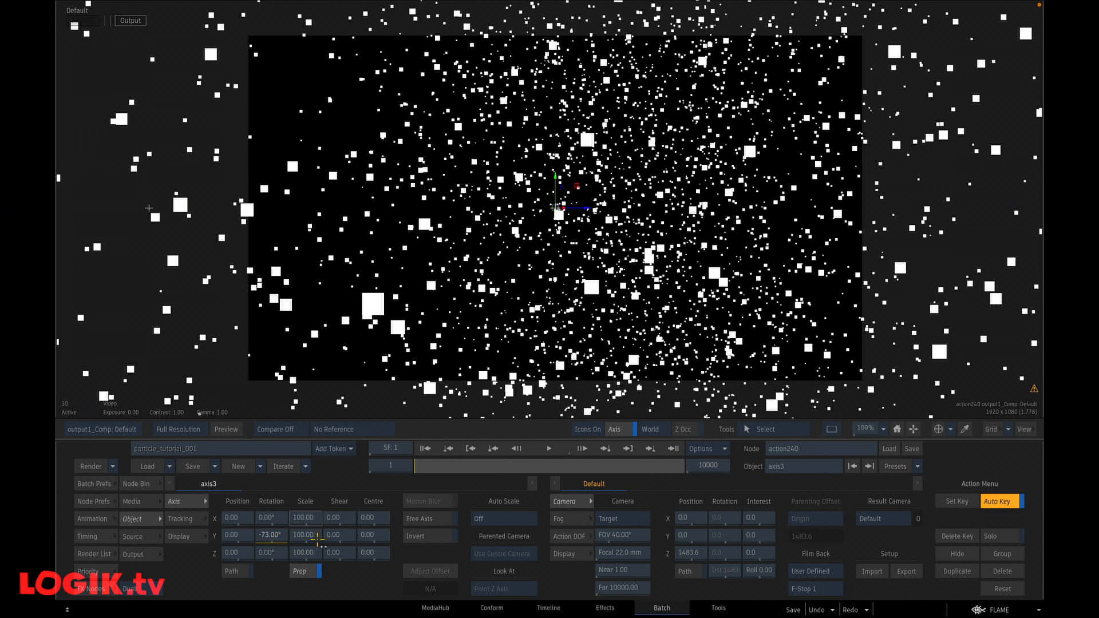
left_click(270, 536)
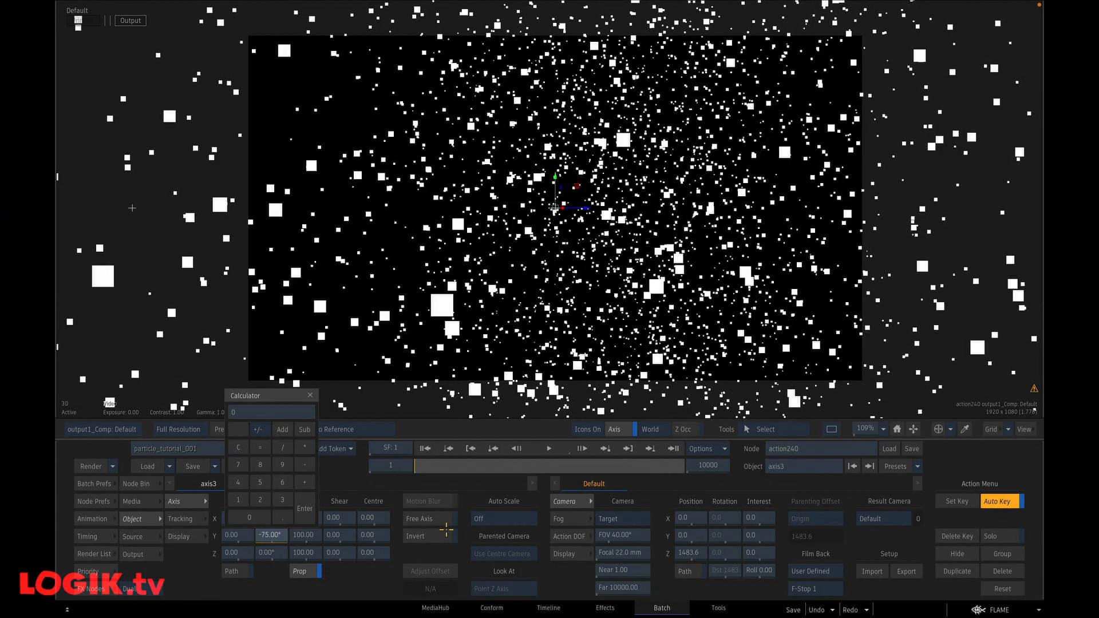
left_click(386, 566)
left_click(402, 464)
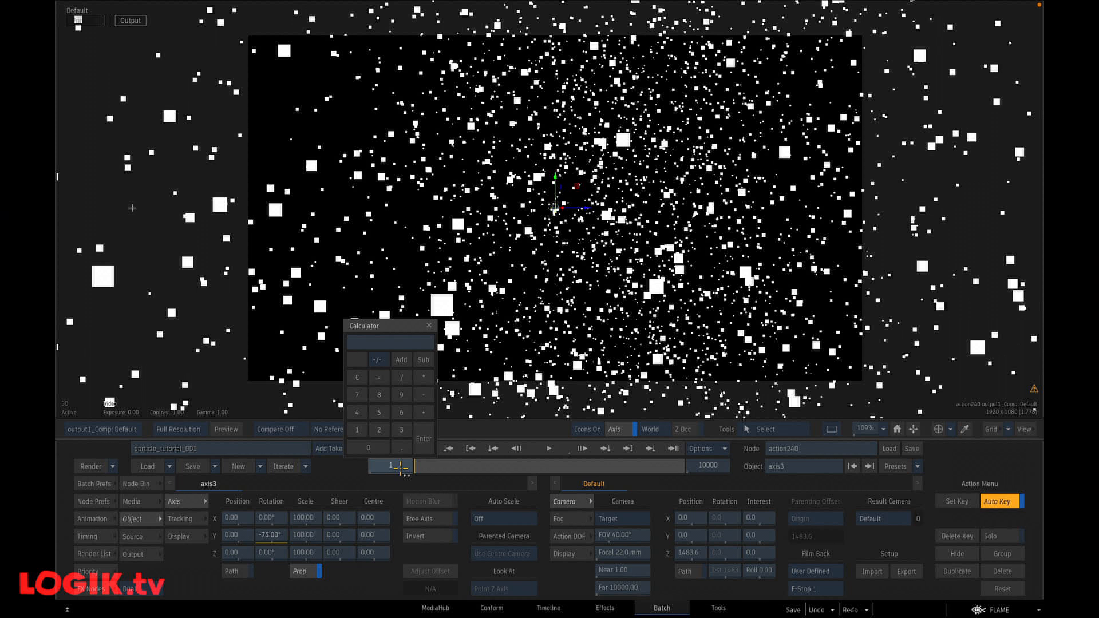
key("Return")
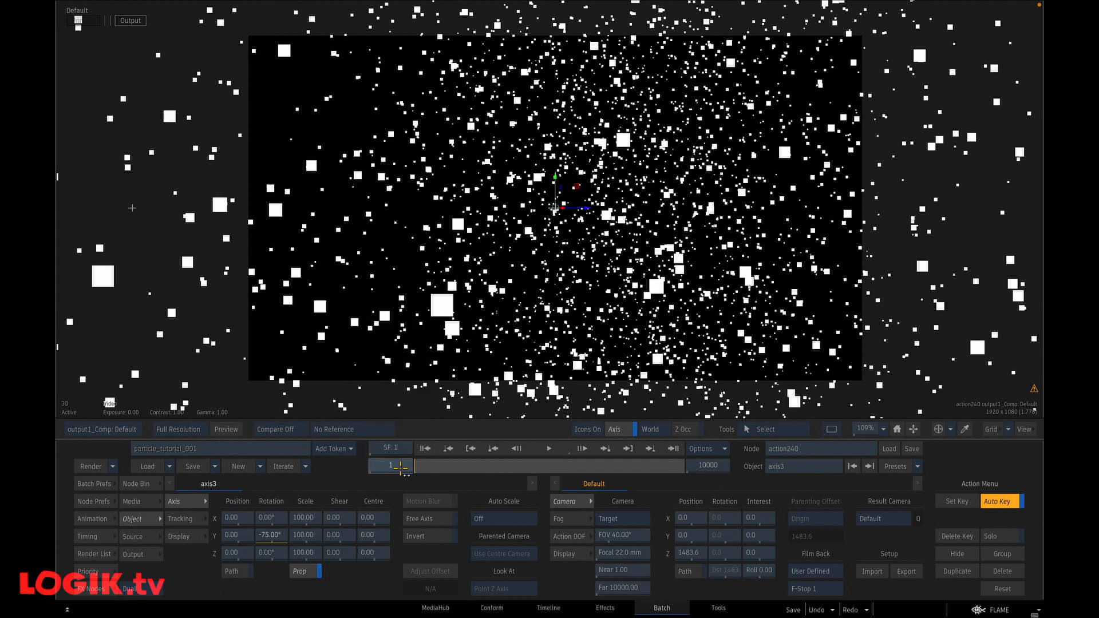
left_click(277, 537)
key("Return")
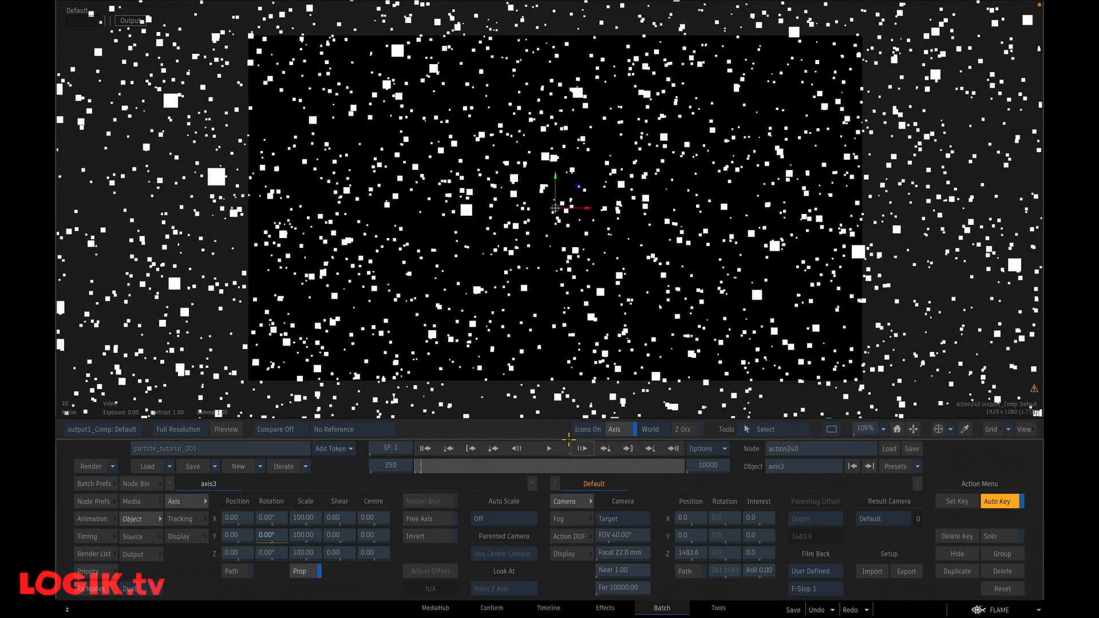
Step: Play the camera rotation from the first frame twice to review the motion, and return to frame 1
left_click(426, 450)
left_click(546, 448)
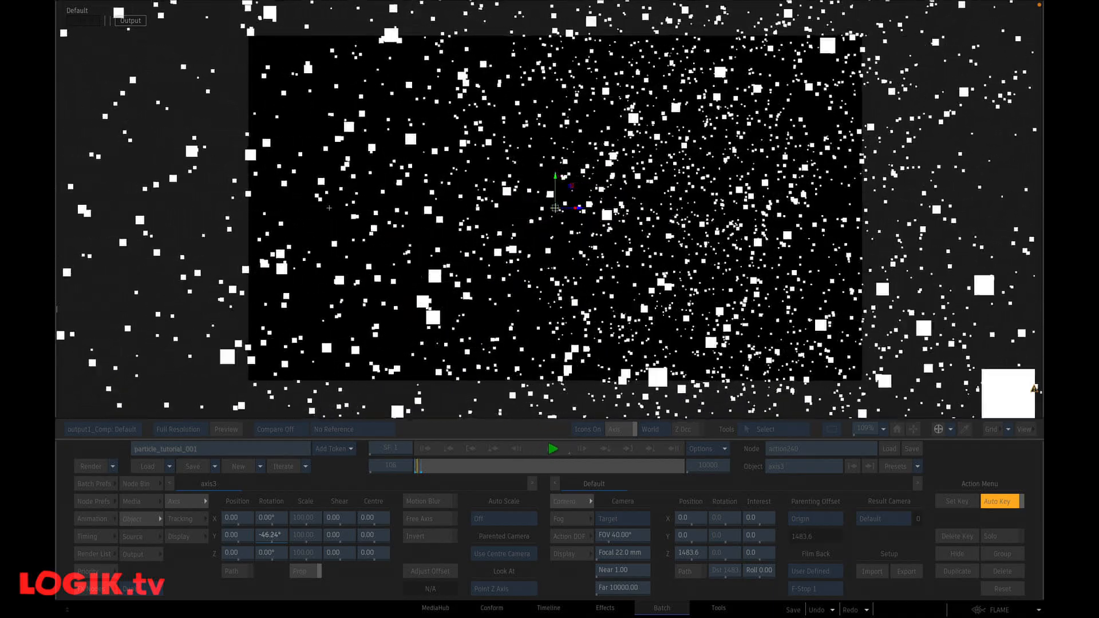
left_click(549, 449)
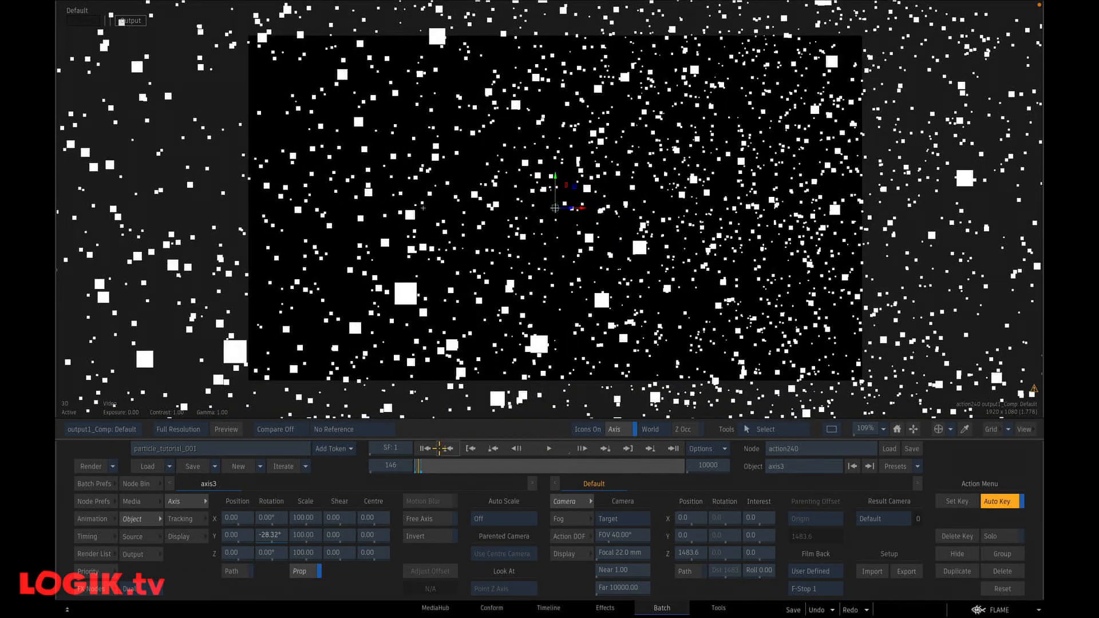
left_click(425, 449)
left_click(548, 449)
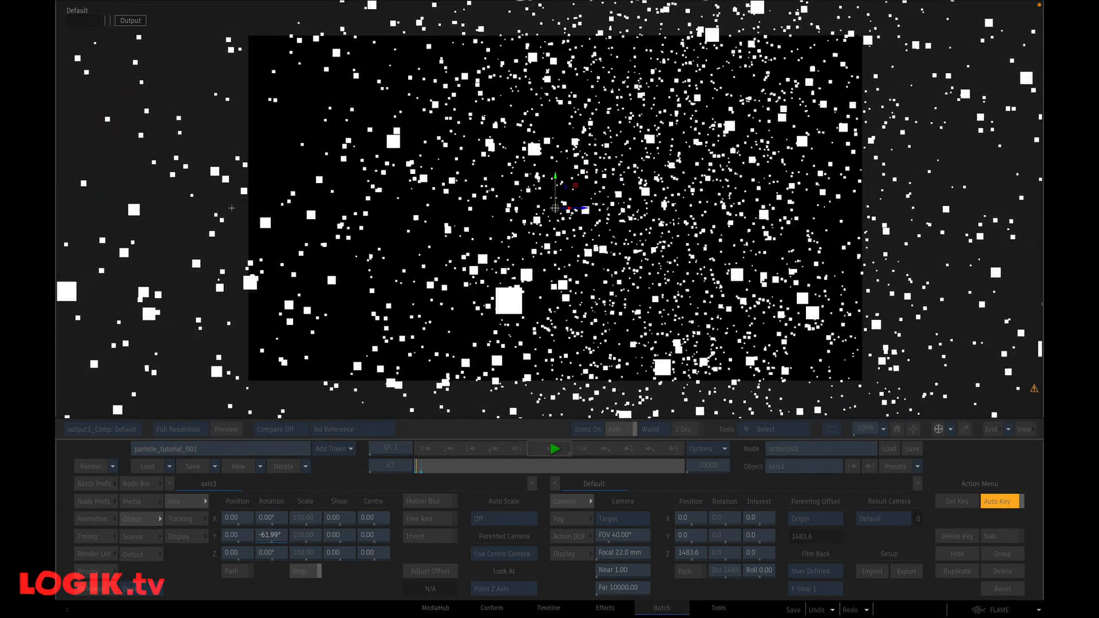
left_click(548, 448)
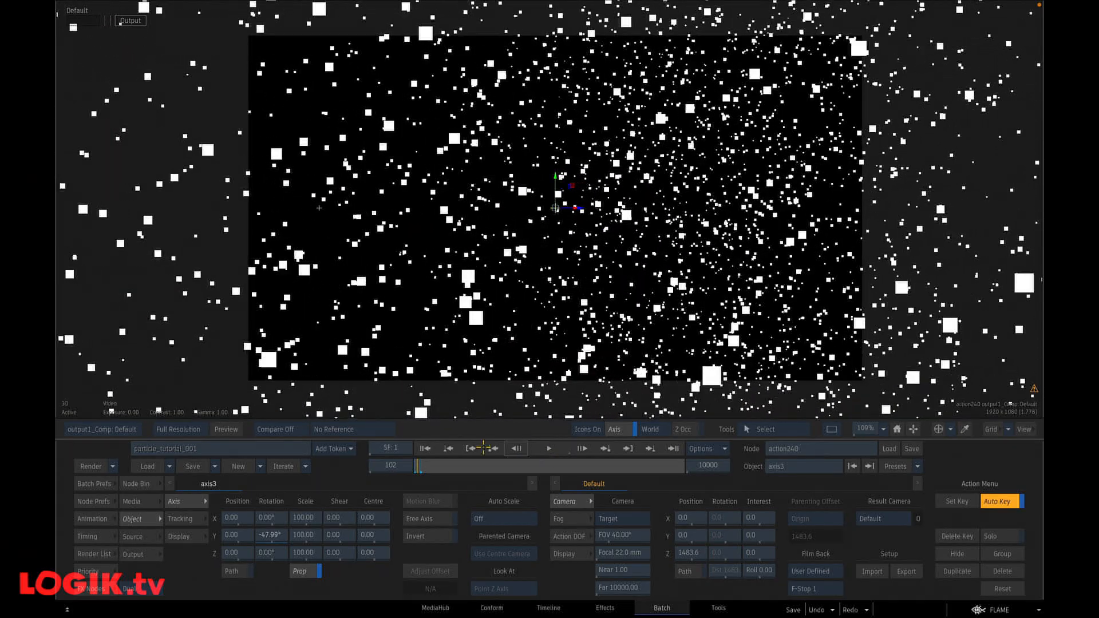
left_click(425, 449)
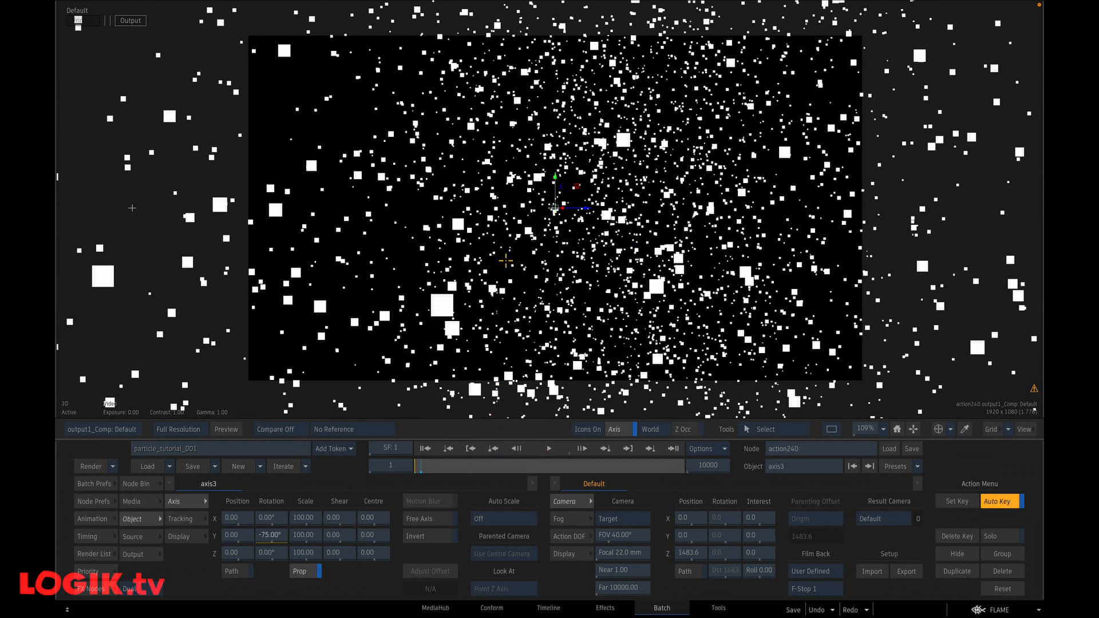
Step: Return to the batch schematic and connect the star clip to the Action node as a new front-and-matte media input
key("Escape")
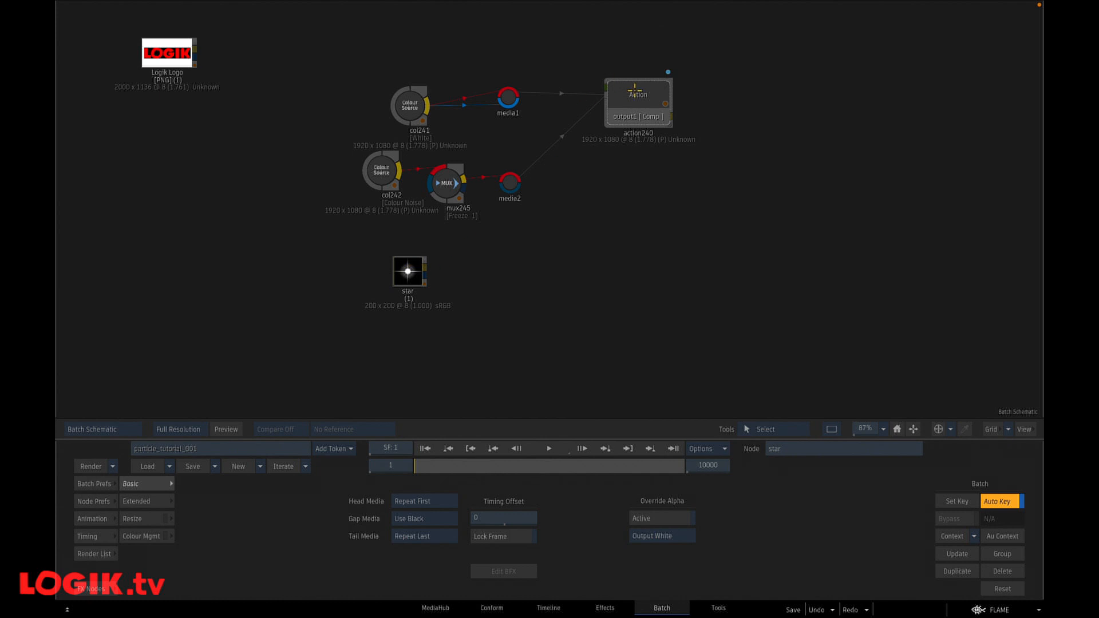
left_click(628, 113)
left_click_drag(623, 131, 461, 268)
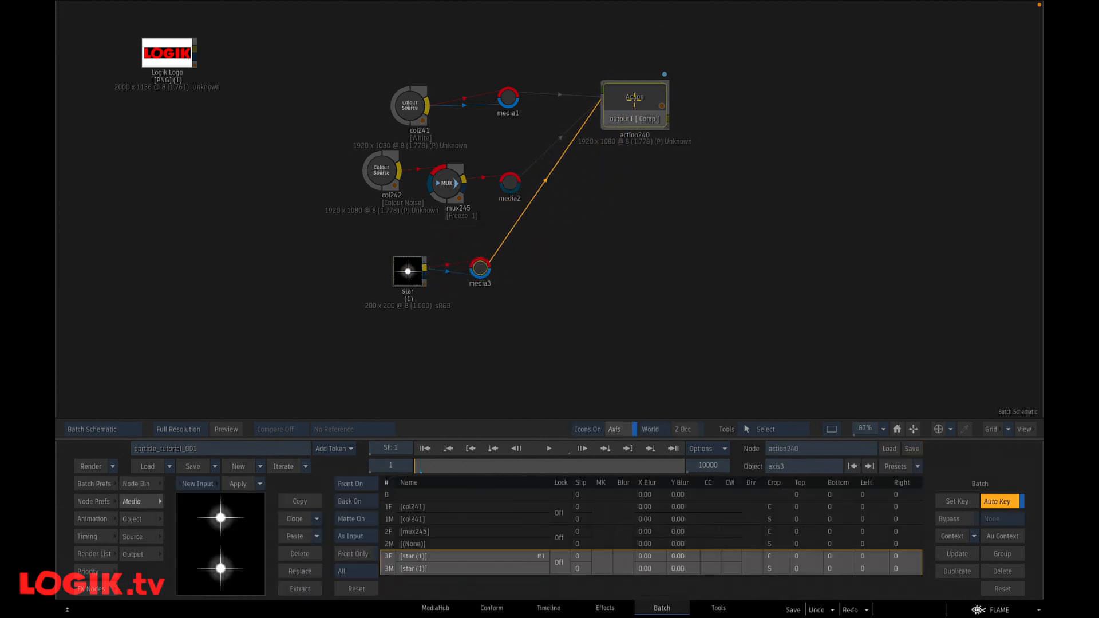
Step: Apply the star media to the particle generator as a Diffuse Map and view the output
double_click(637, 102)
left_click_drag(725, 275, 709, 165)
left_click(543, 153)
key("ctrl+b")
key("d")
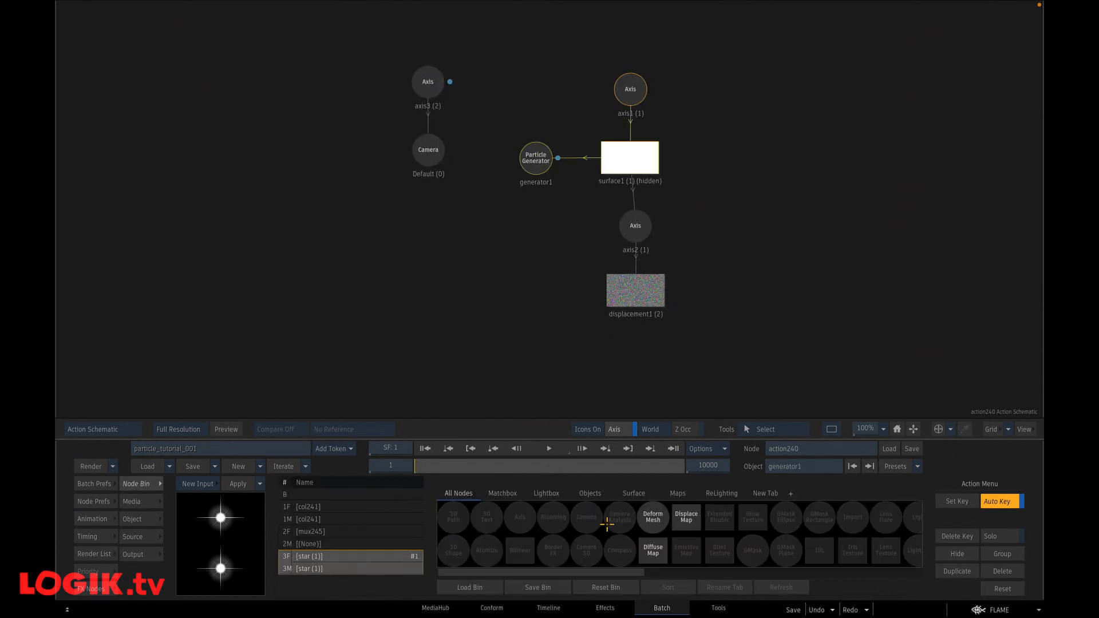
double_click(645, 544)
key("F4")
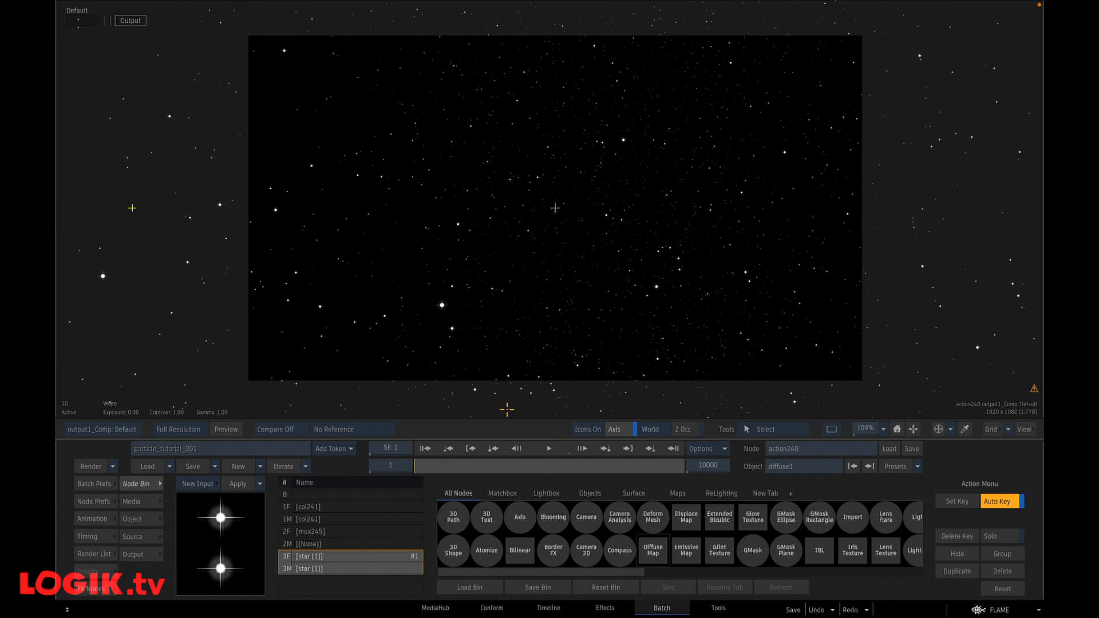
Step: Play the star field with the camera move twice from frame 1, then return to the first frame
left_click(549, 448)
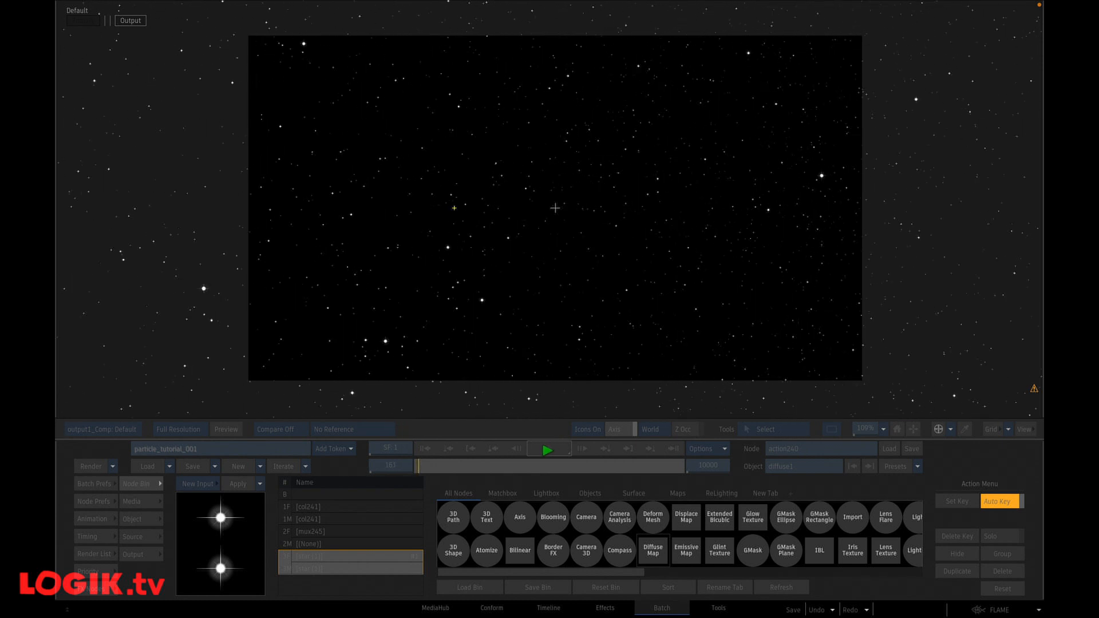
left_click(548, 449)
left_click(425, 449)
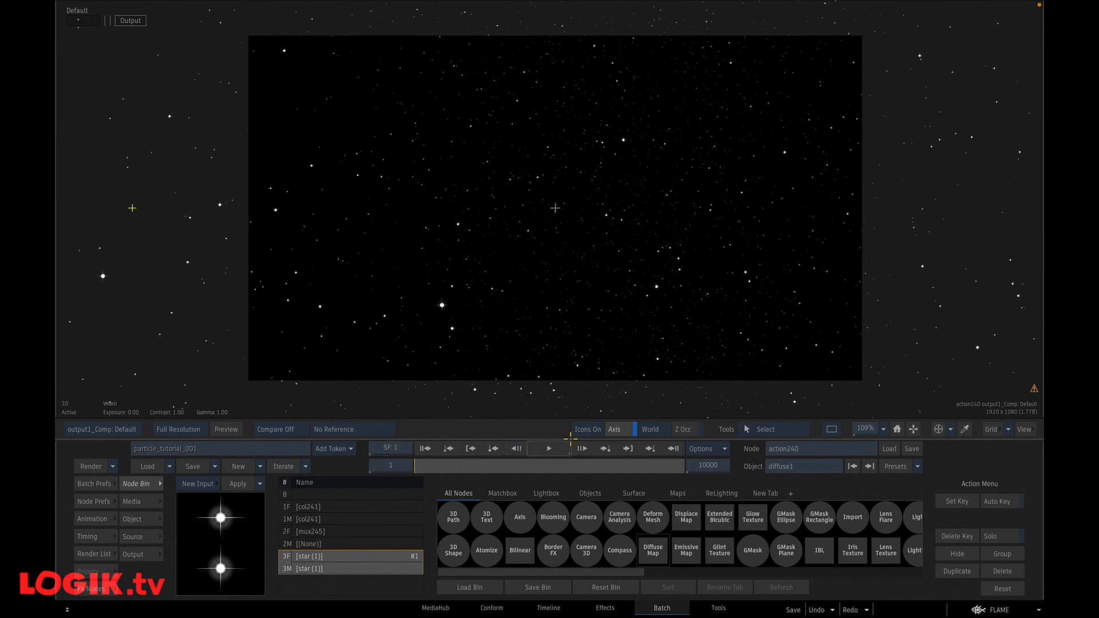
left_click(547, 450)
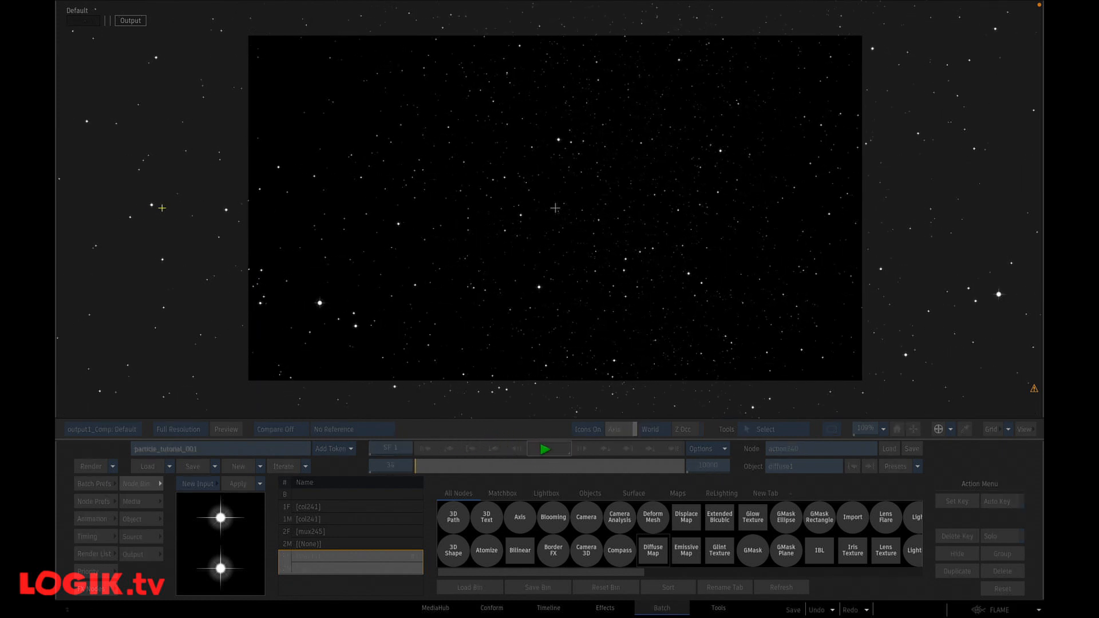
left_click(423, 450)
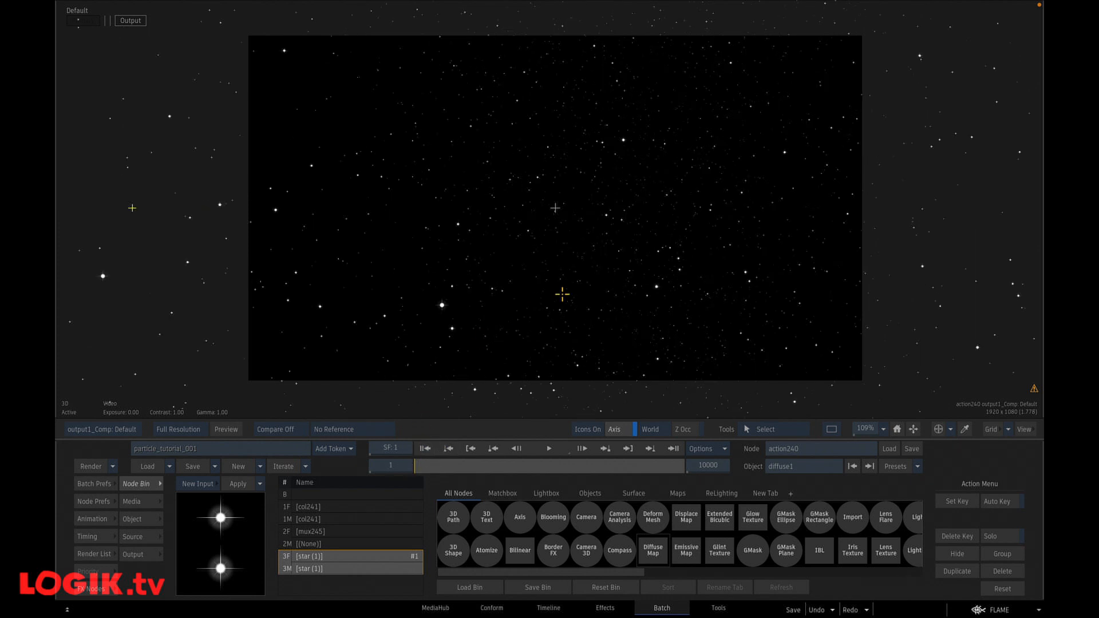
Step: Feed the Logik logo into a 2D Transform and scale it down uniformly within the 1920 x 1080 frame
key("Escape")
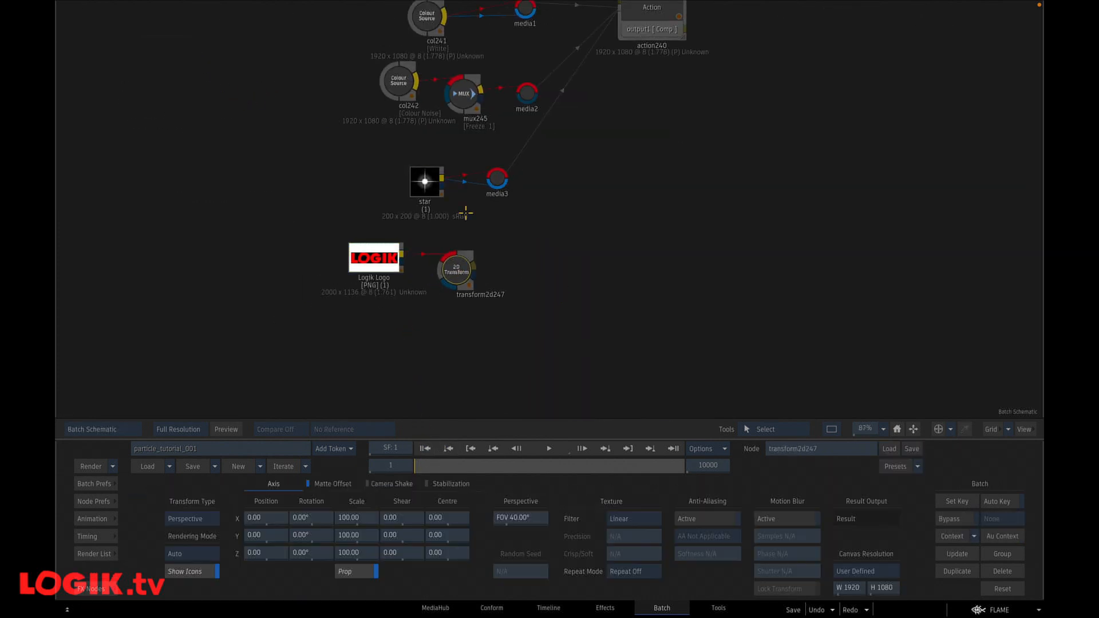
key("Tab")
key("Tab")
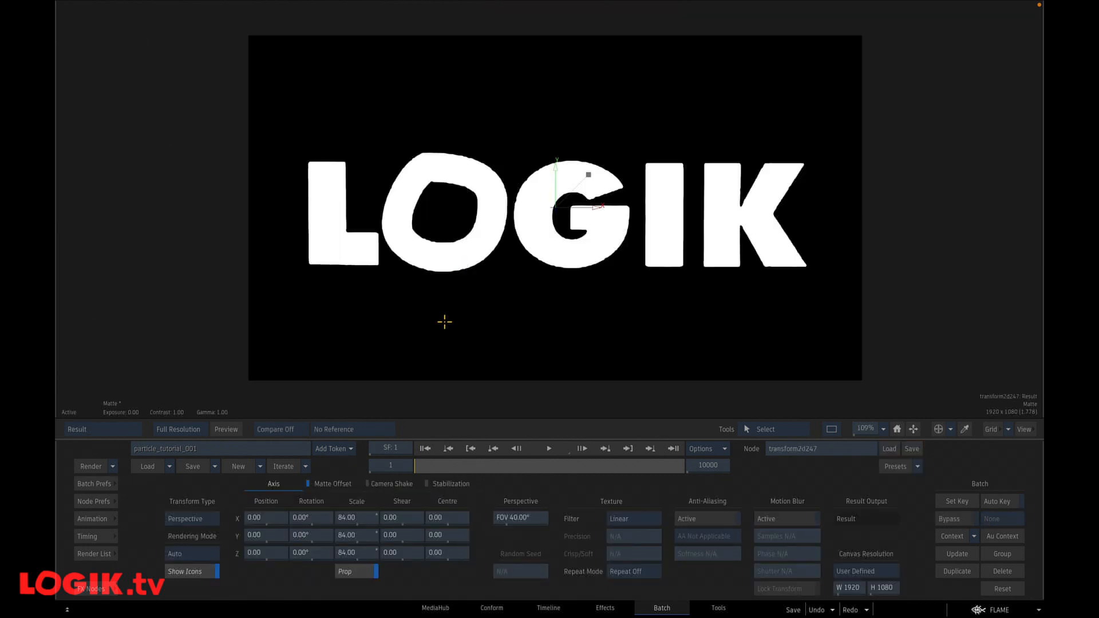
left_click_drag(362, 535, 356, 535)
Step: Nudge the logo to the centre of the frame with the grid as a guide and return to the batch schematic
left_click(992, 429)
left_click(674, 502)
left_click_drag(565, 207, 558, 200)
left_click(992, 429)
left_click(669, 501)
key("Escape")
Step: Add a Matte Edge node after the 2D Transform and set the logo outline's inner and outer width to 8.36
left_click(93, 588)
double_click(699, 513)
left_click_drag(540, 273, 472, 257)
key("F4")
key("F4")
key("F4")
left_click(304, 499)
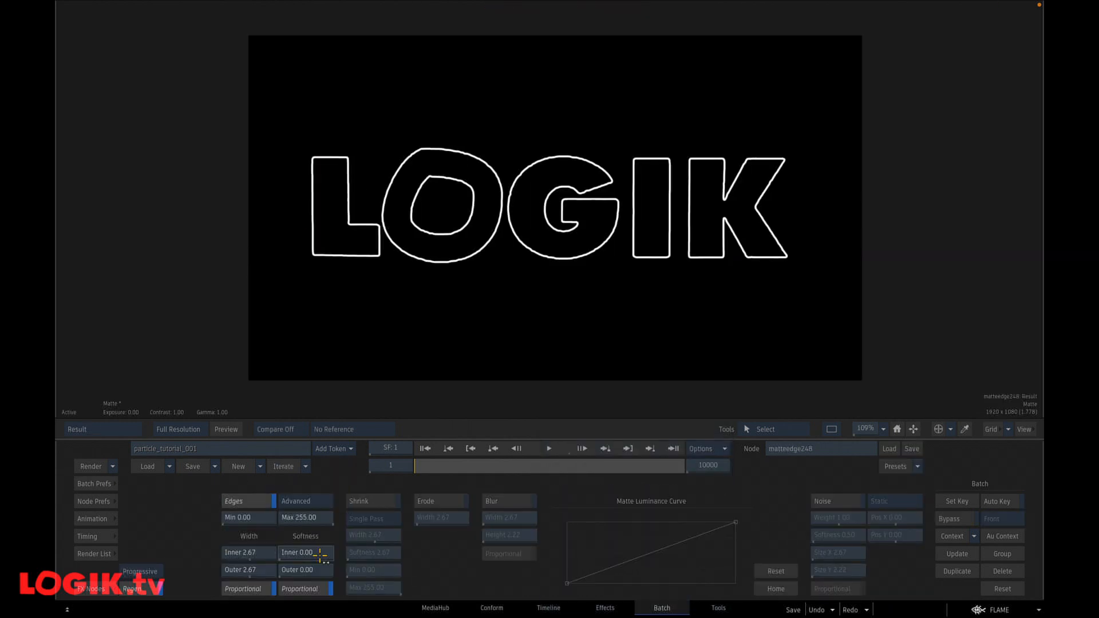
key("F4")
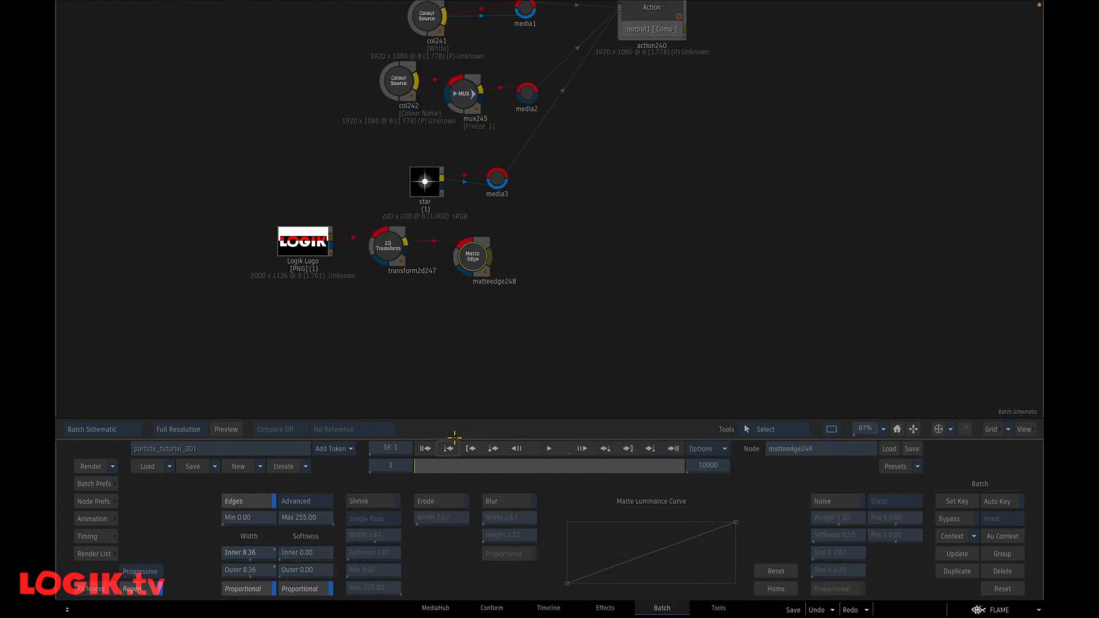
Step: Connect the Matte Edge output to the Action node as a new media input for both front and matte
left_click_drag(650, 12, 661, 12)
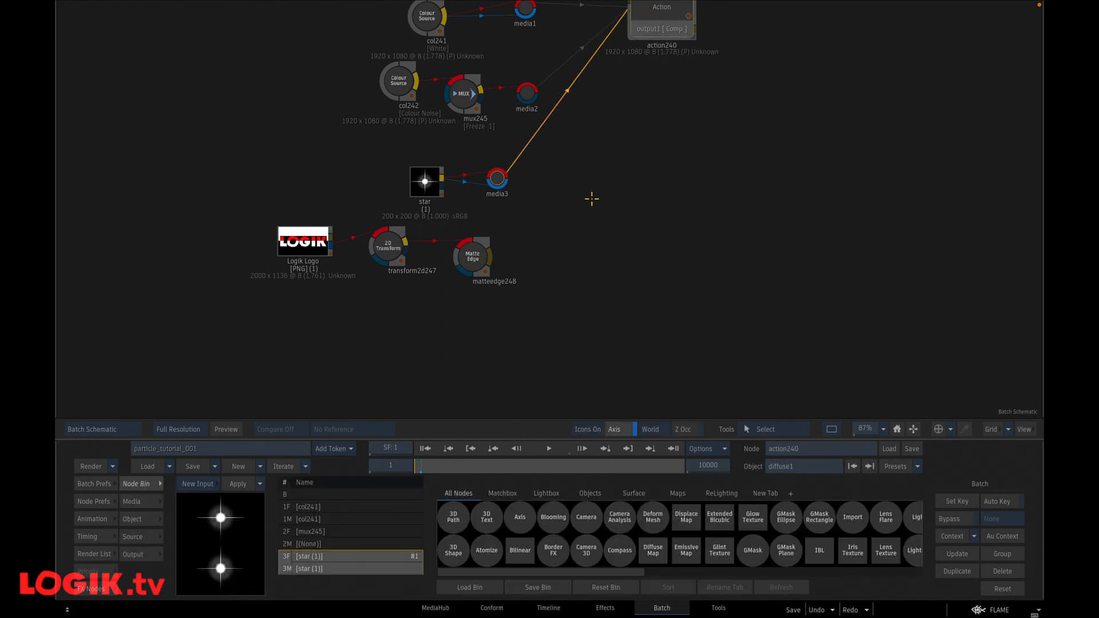
key("p")
left_click(595, 191)
left_click_drag(594, 191, 537, 258)
Step: Create a surface with its own axis from the Matte Edge media in the Action schematic
key("Escape")
left_click_drag(261, 67, 224, 74)
key("F4")
double_click(224, 514)
key("F8")
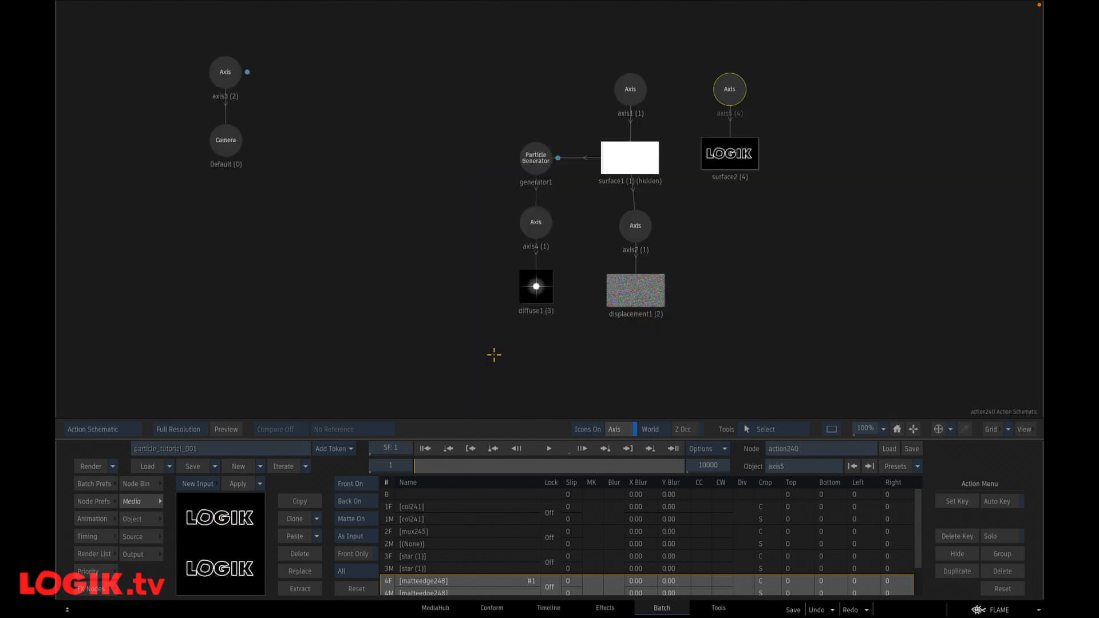
Step: Disconnect the default camera from its parent axis, reposition the logo surface's axis node, and view the result in the output
key("F4")
left_click(398, 452)
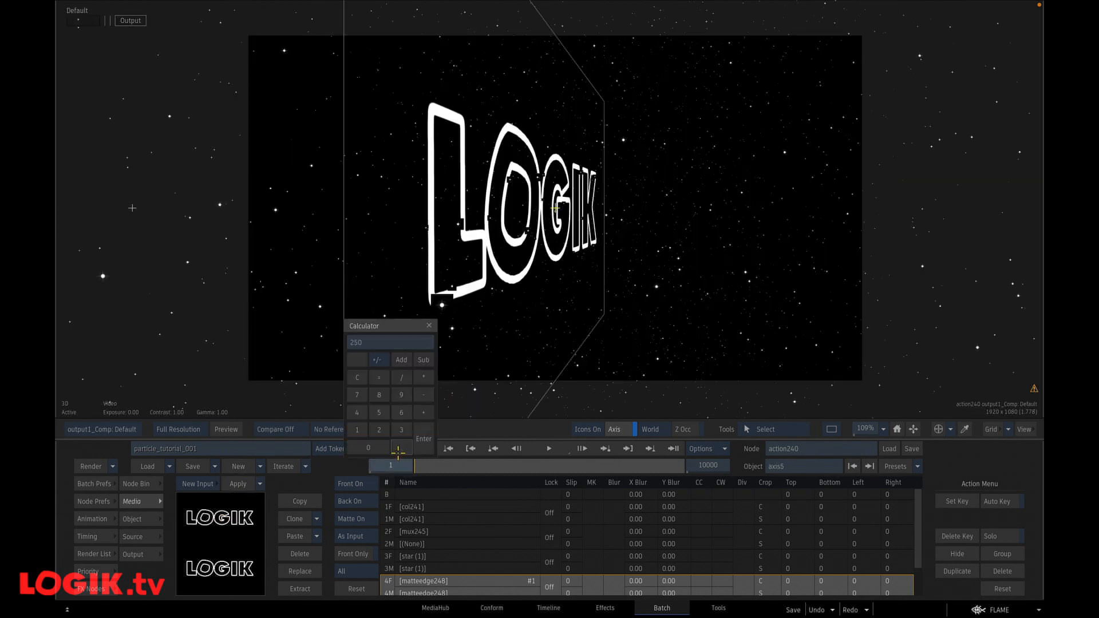
key("Return")
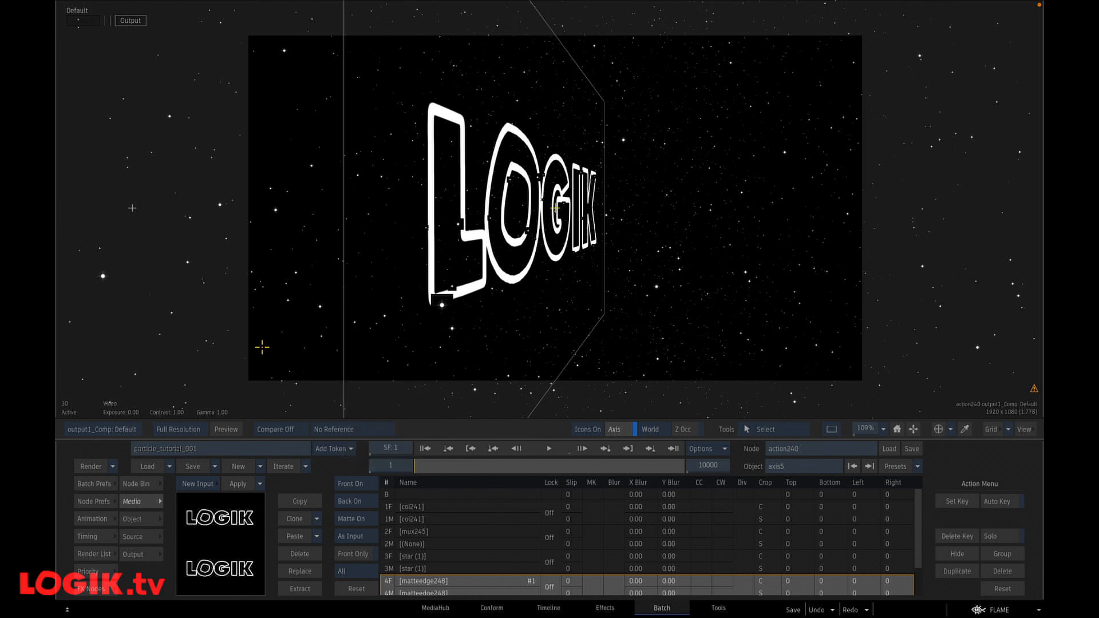
key("F8")
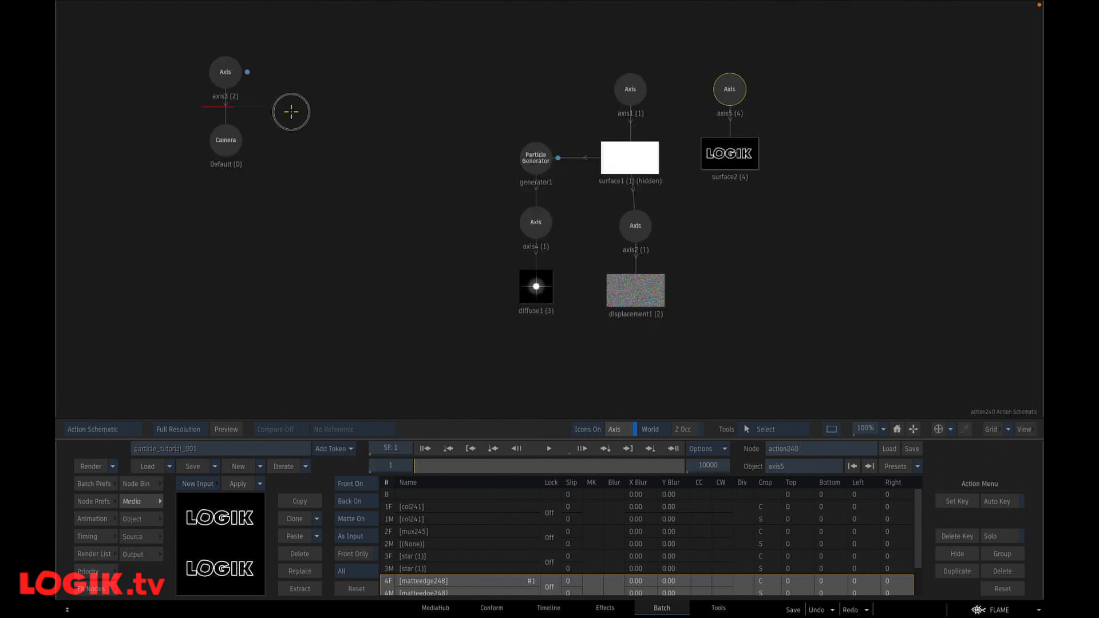
key("F4")
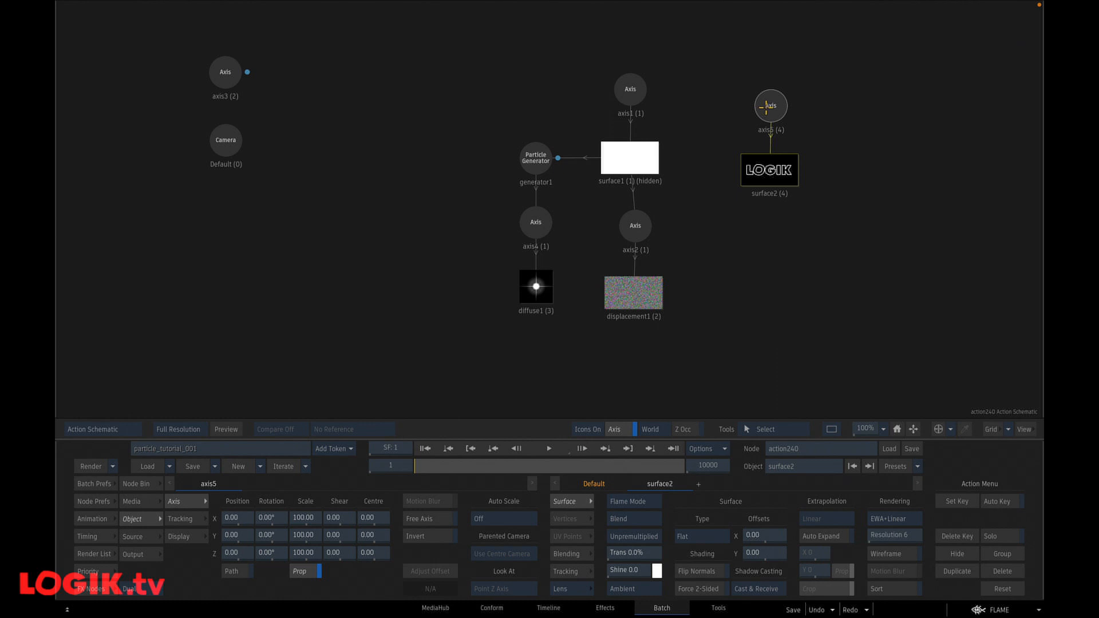
left_click_drag(766, 106, 769, 98)
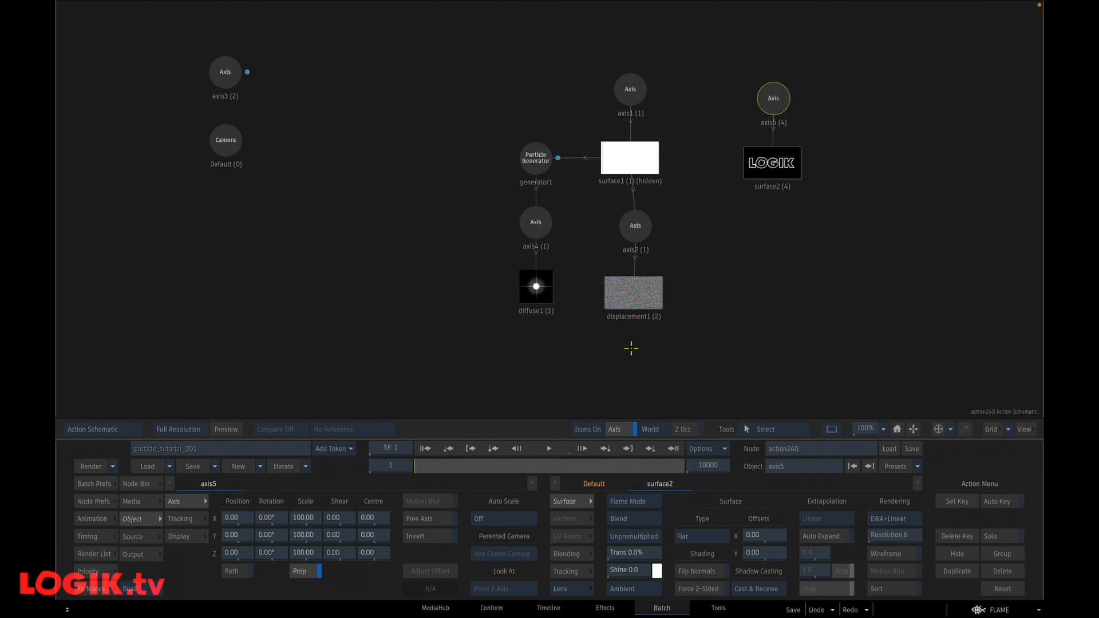
key("F4")
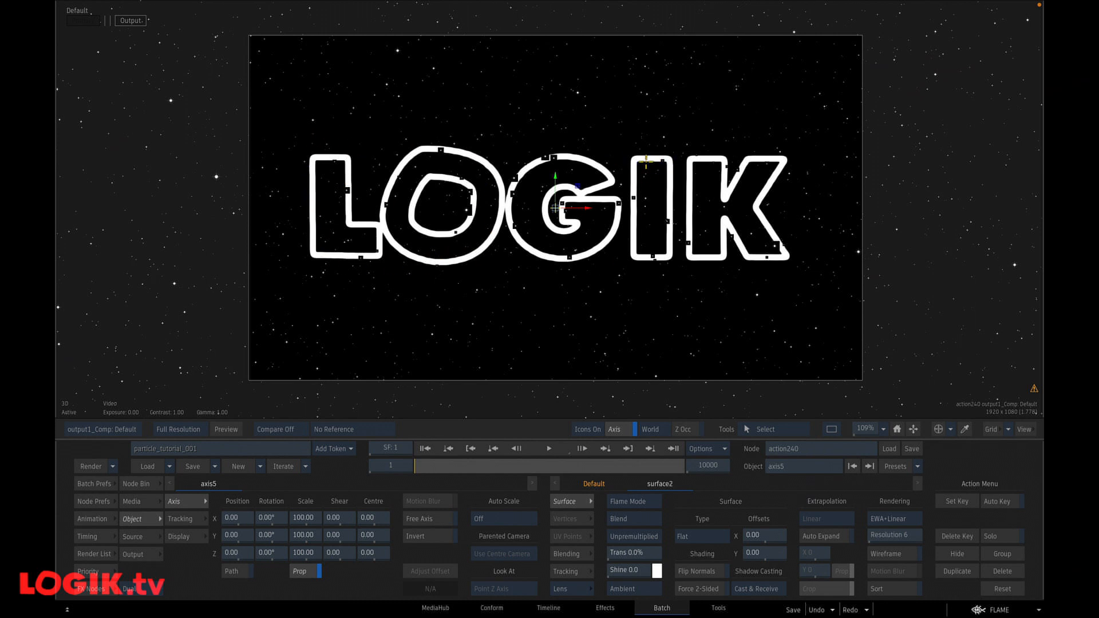
Step: Apply the mux245 noise media to the LOGIK surface as a Displace Map and check the new nodes in the schematic
key("F8")
left_click(772, 164)
key("F4")
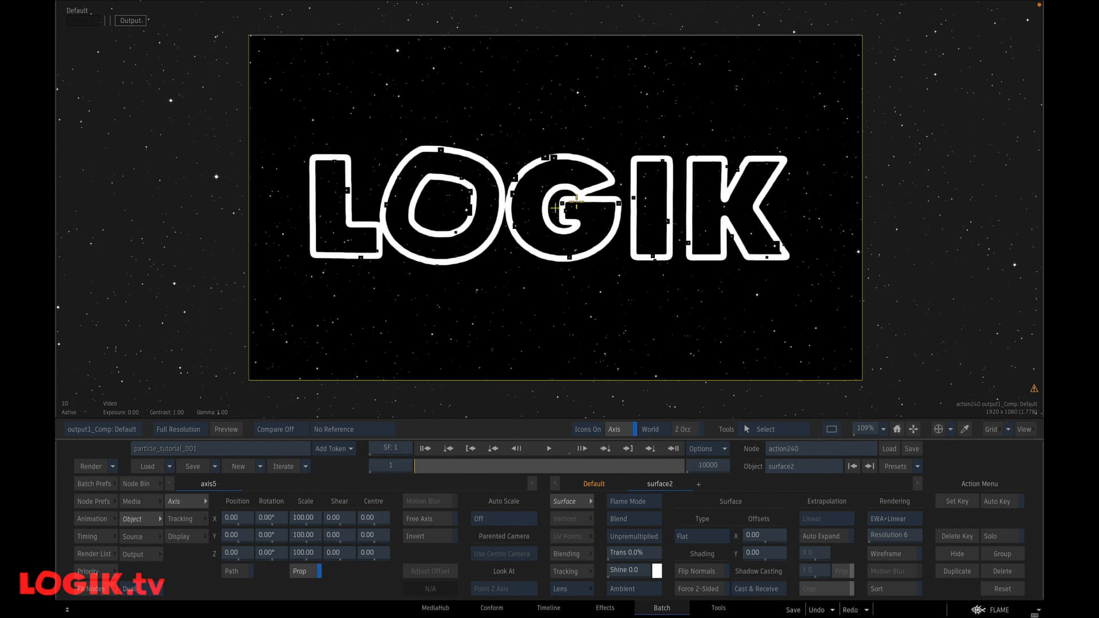
key("F2")
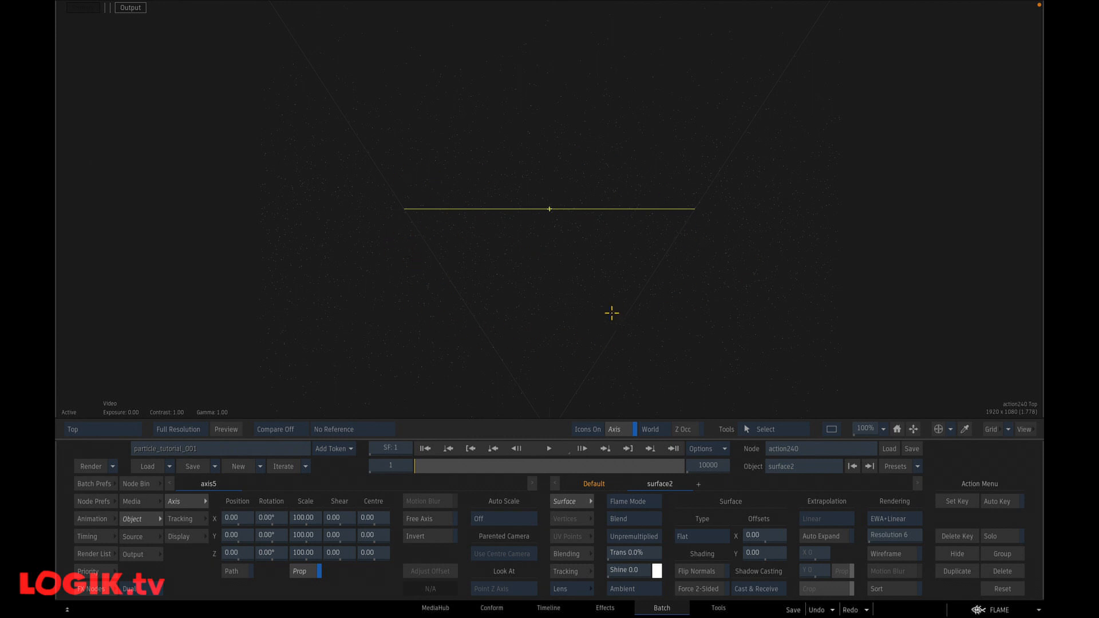
left_click(135, 502)
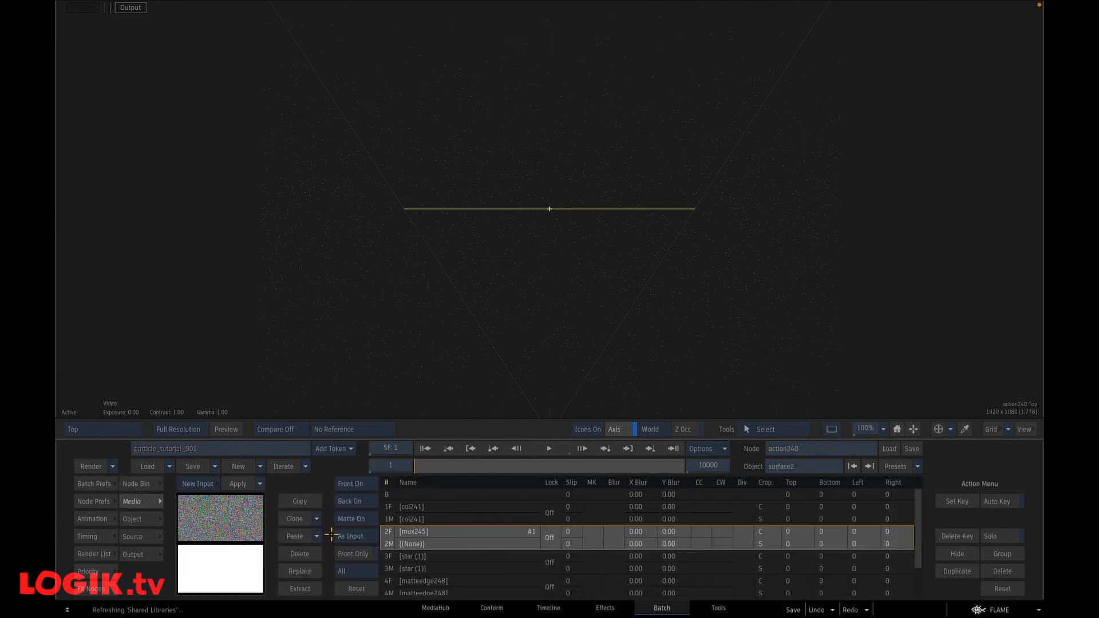
key("F4")
key("n")
key("d")
key("grave")
left_click(685, 517)
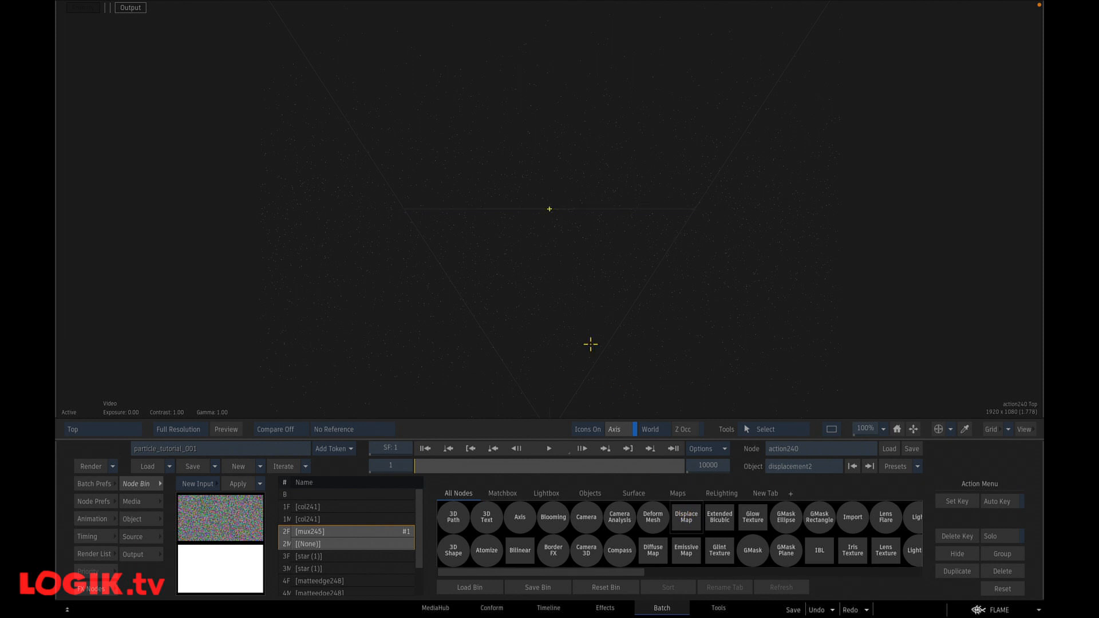
key("F1")
key("F4")
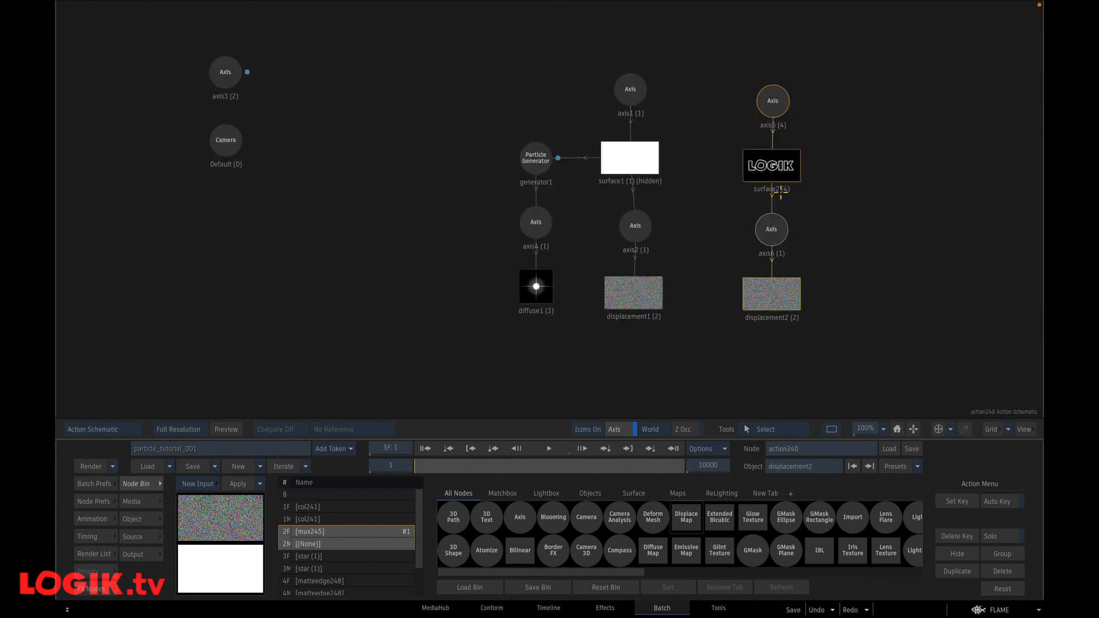
Step: Set the logo displacement's Z direction to 1137 while viewing the output
key("F1")
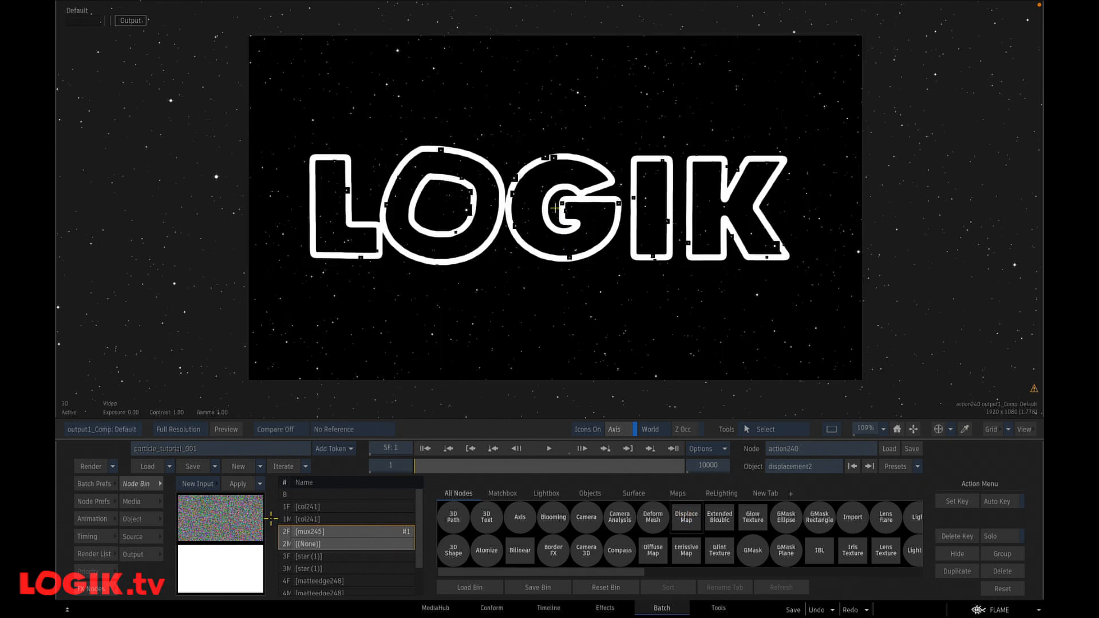
left_click(150, 518)
left_click_drag(400, 553, 504, 139)
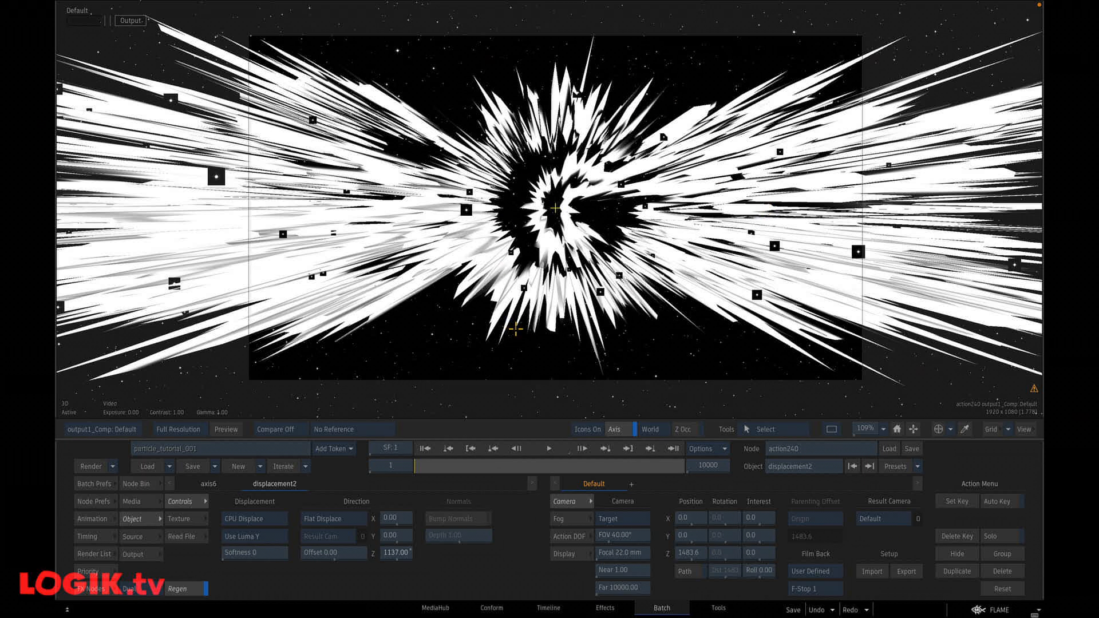
Step: Change the logo displacement from Flat Displace to Camera Displace in the top view and check it in the output
key("F6")
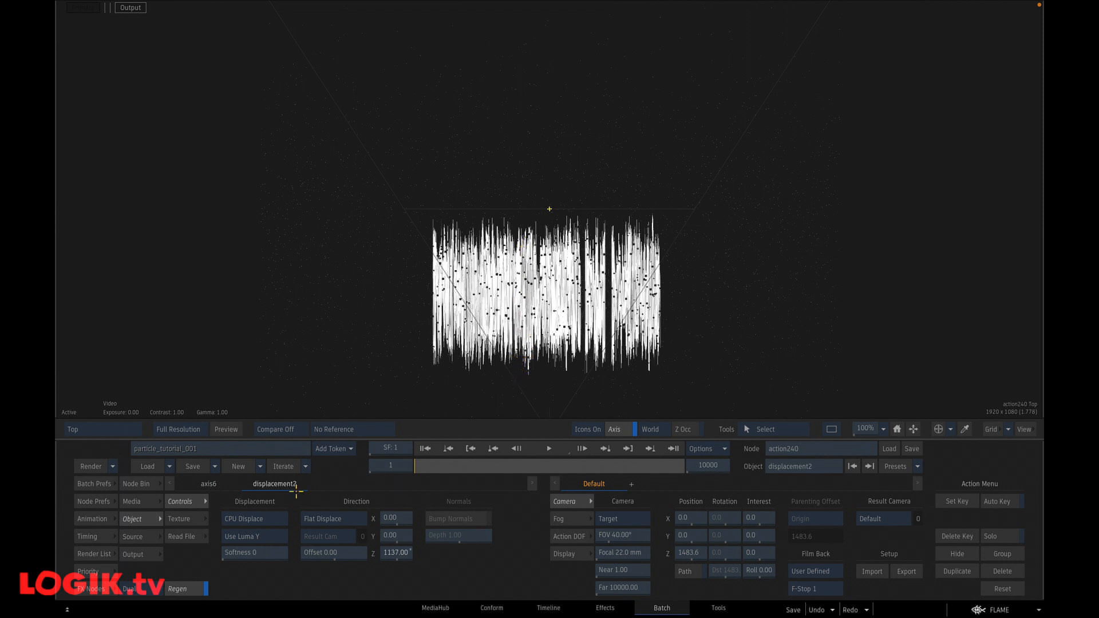
left_click(348, 518)
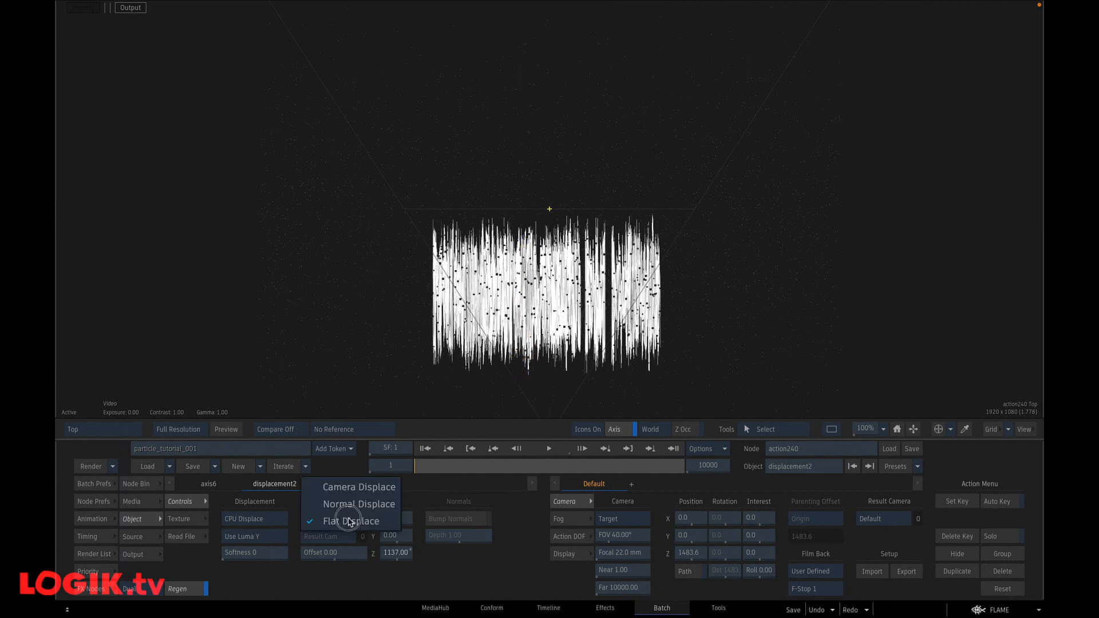
left_click(351, 487)
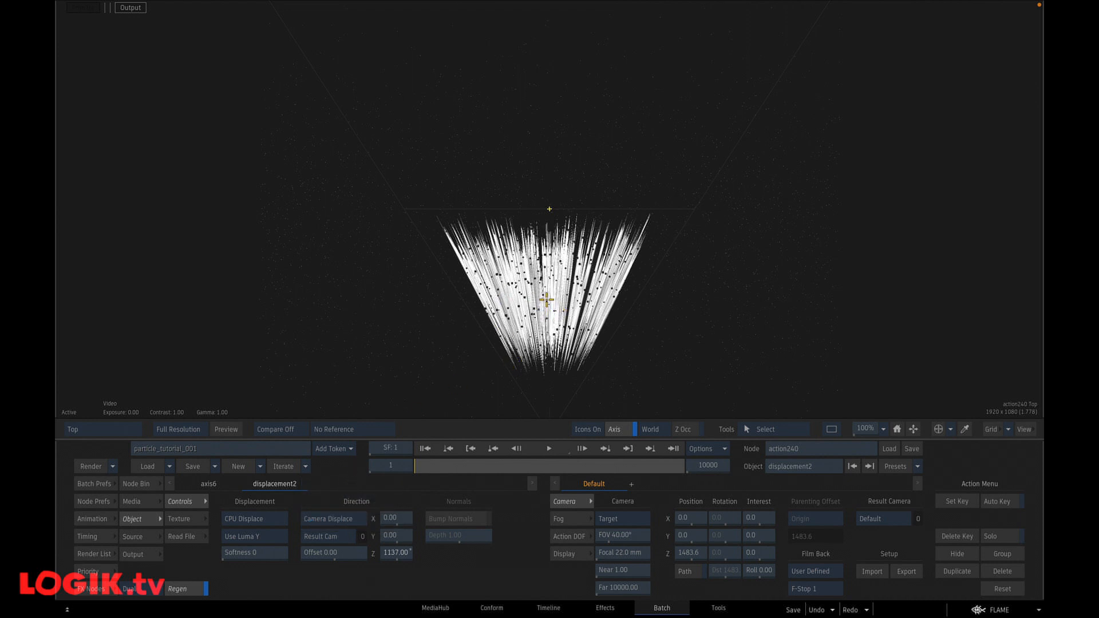
key("F4")
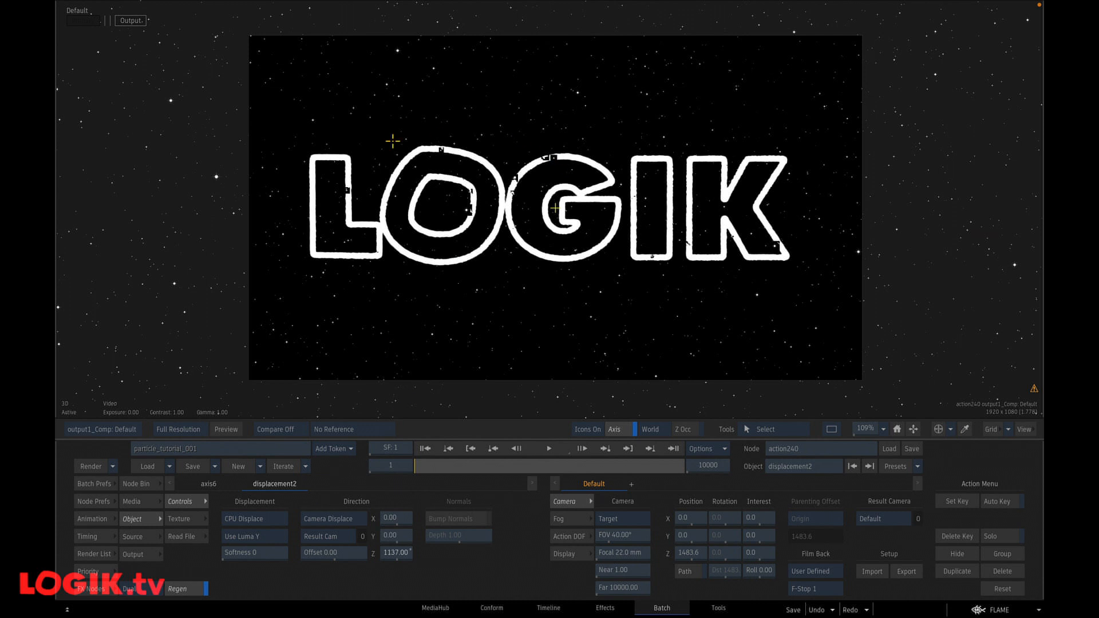
Step: Switch the displacement back to Flat Displace for comparison, and return it to Camera Displace
left_click(346, 521)
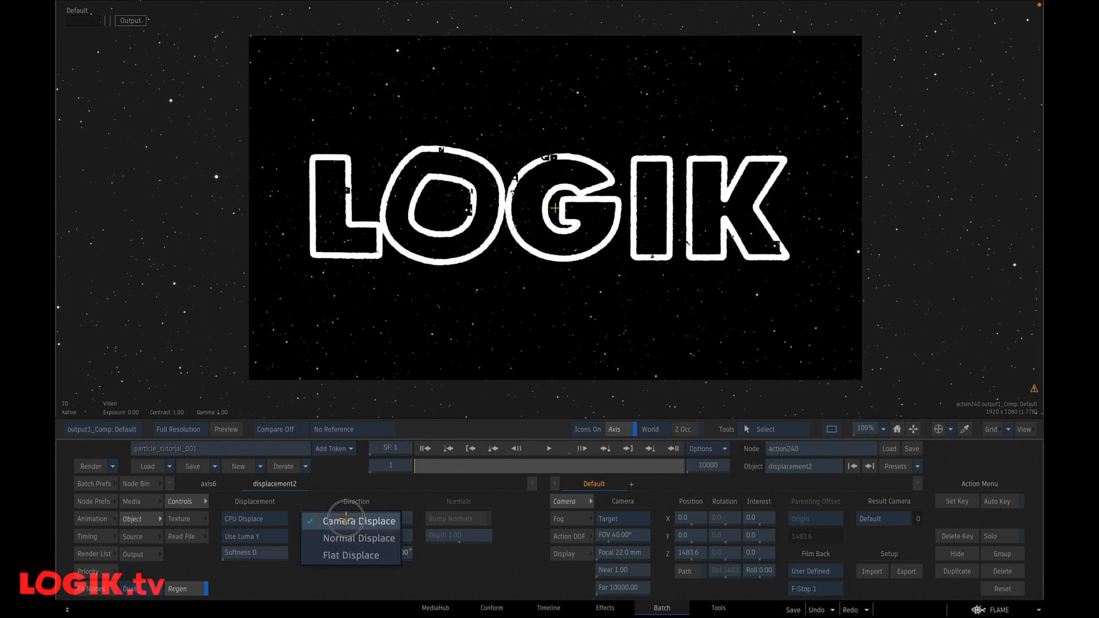
left_click(351, 555)
left_click(355, 521)
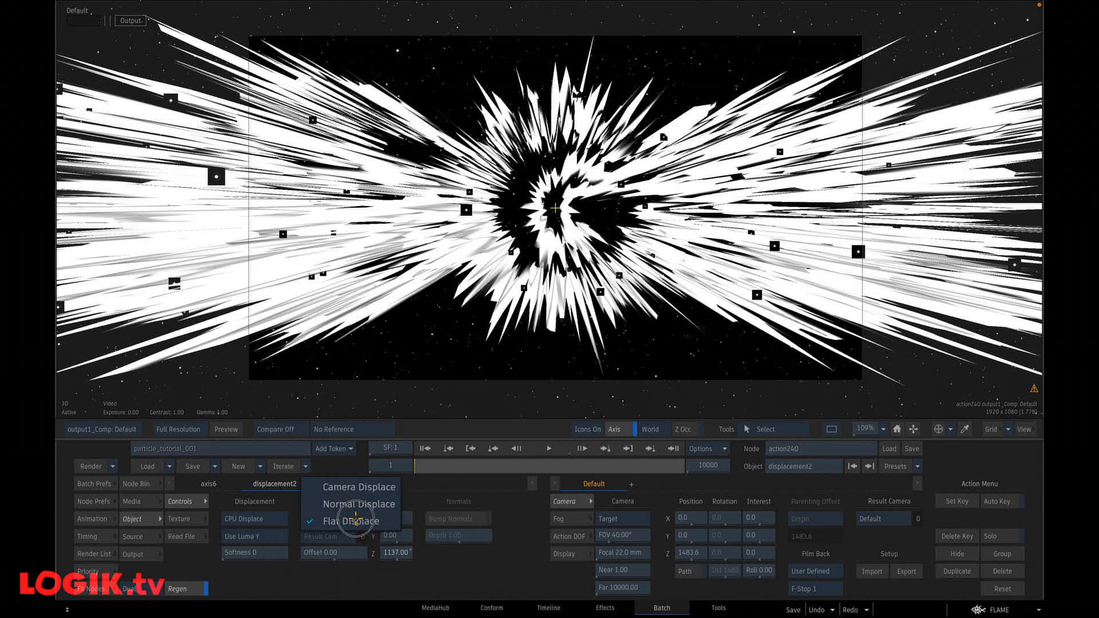
left_click(357, 487)
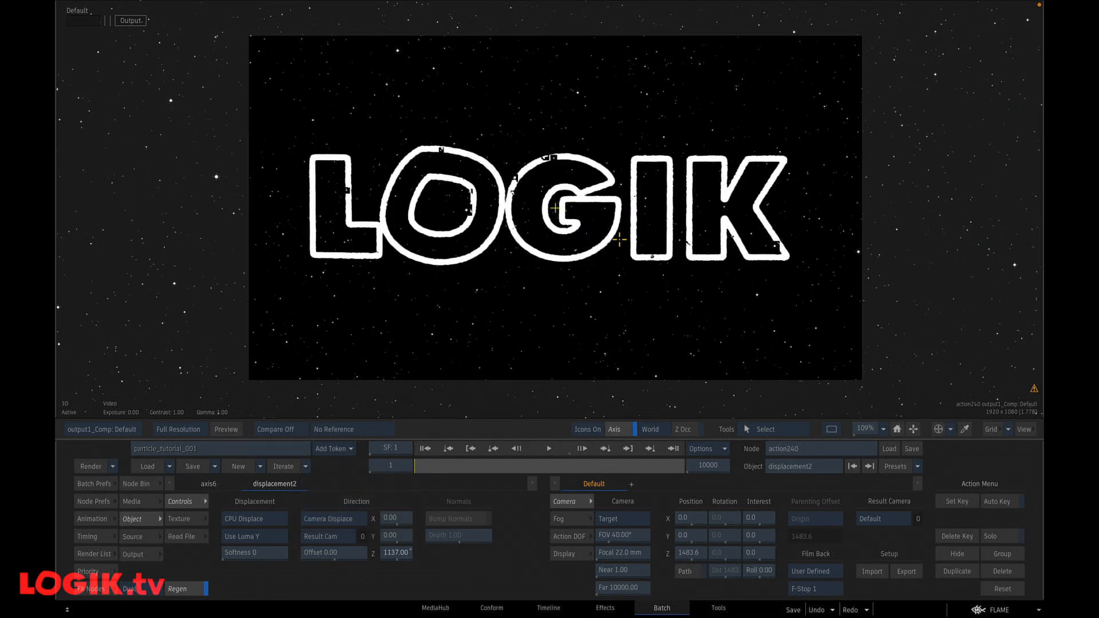
Step: Adjust the logo displacement's Z direction and add a Particle Generator attached to the LOGIK surface in the schematic
left_click_drag(404, 553, 383, 553)
mouse_move(524, 617)
key("p")
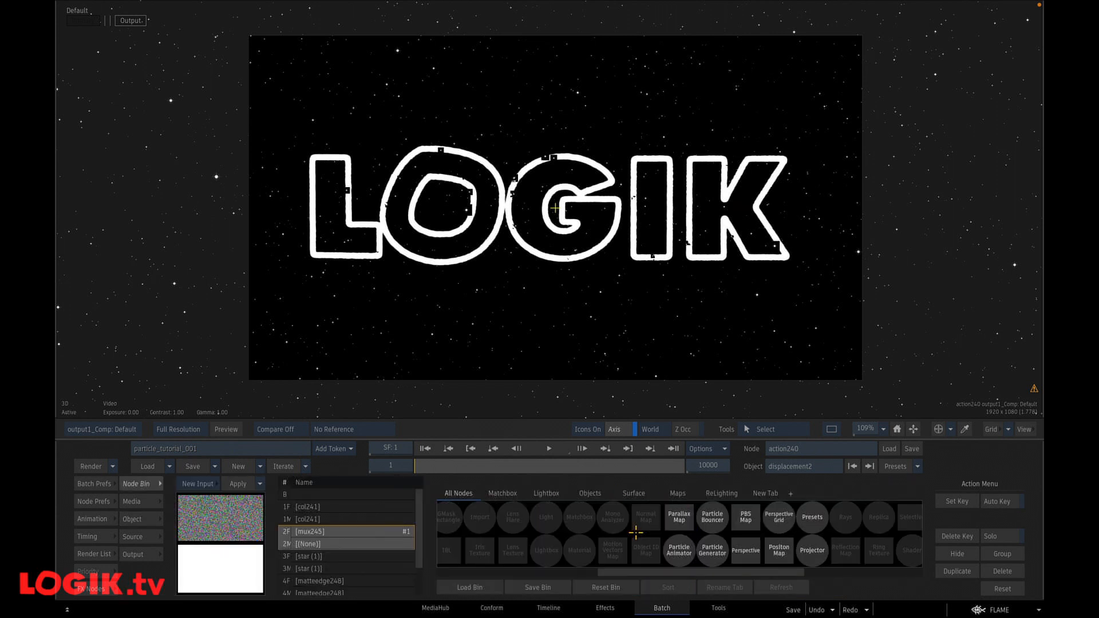
key("Escape")
left_click_drag(799, 165, 797, 161)
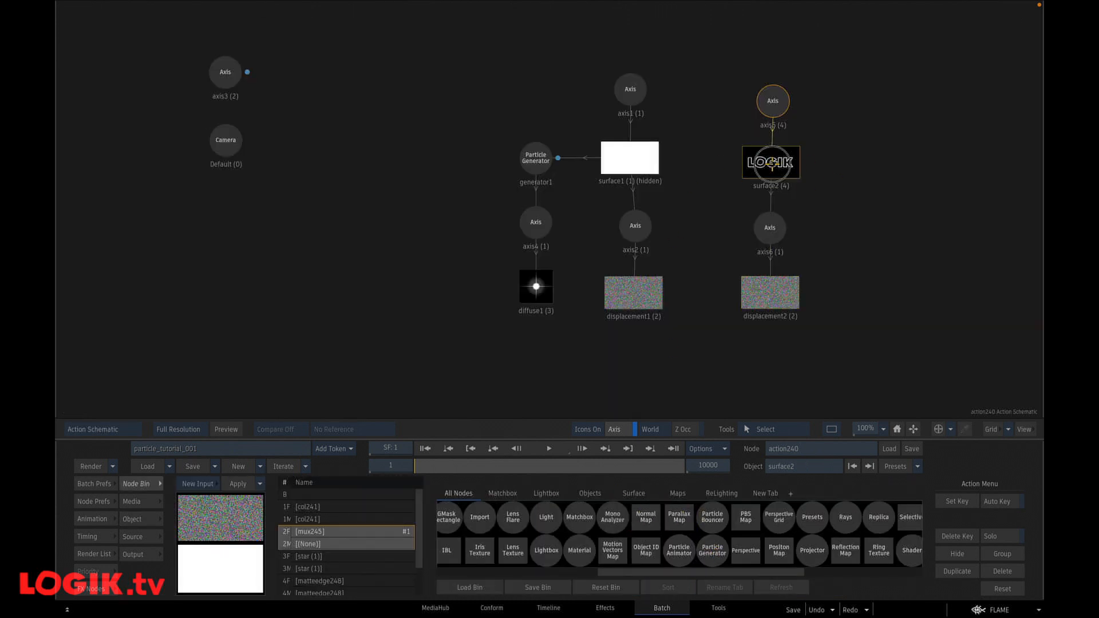
left_click_drag(713, 549, 863, 159)
left_click(864, 159)
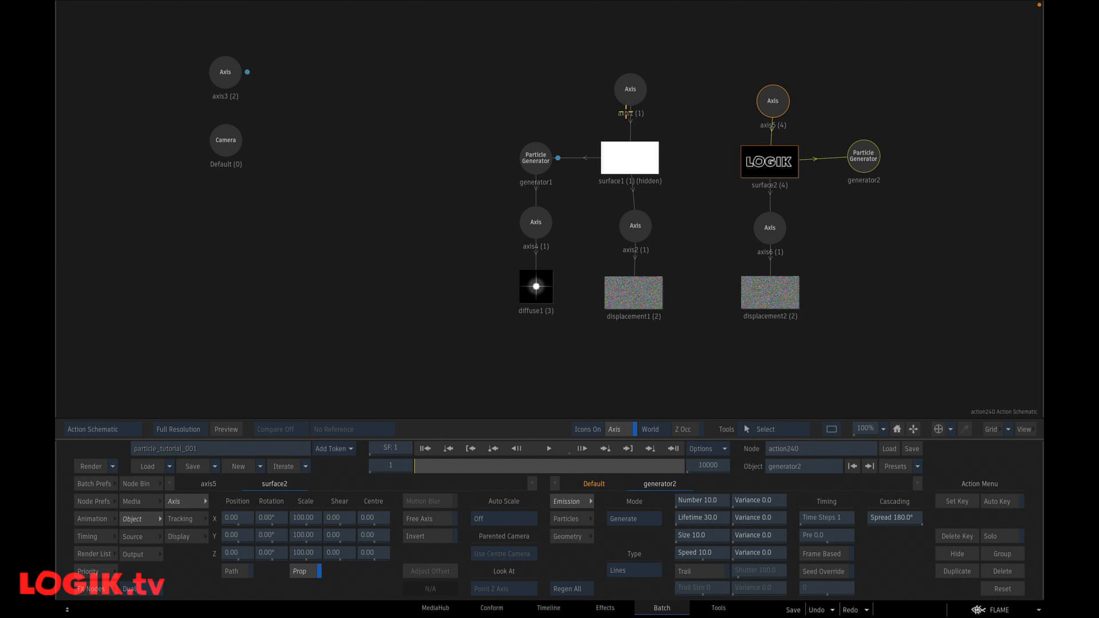
Step: Rearrange the two particle trees side by side and connect generator2 to axis4 above the shared star diffuse map
left_click_drag(627, 106, 501, 112)
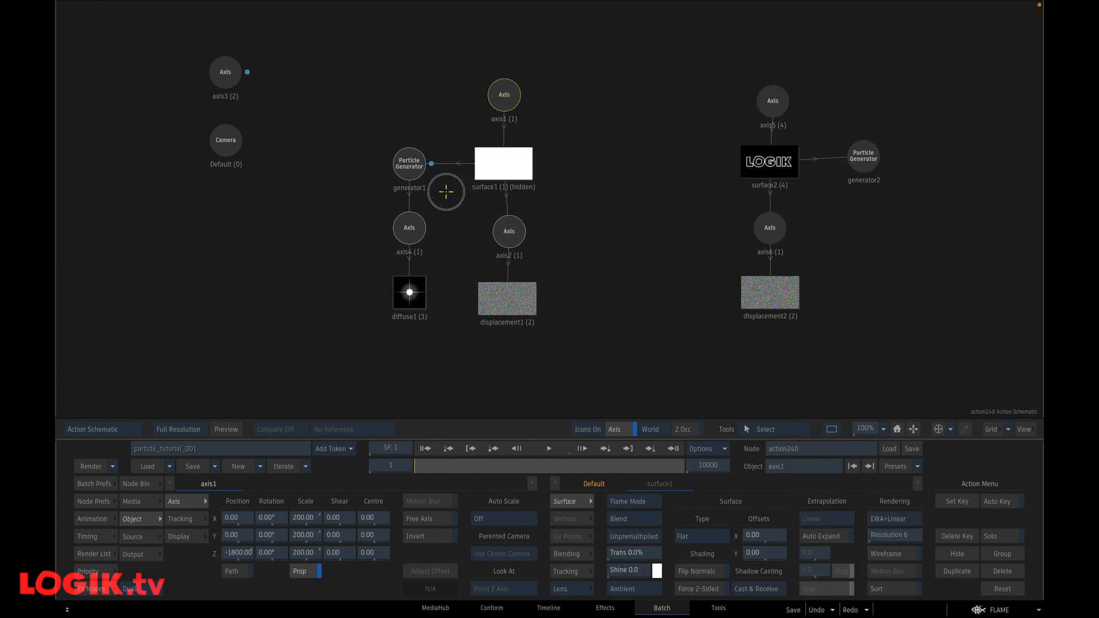
left_click(412, 160)
left_click_drag(413, 160, 617, 157)
left_click_drag(863, 155, 703, 153)
left_click_drag(775, 104, 833, 107)
left_click_drag(764, 158, 756, 160)
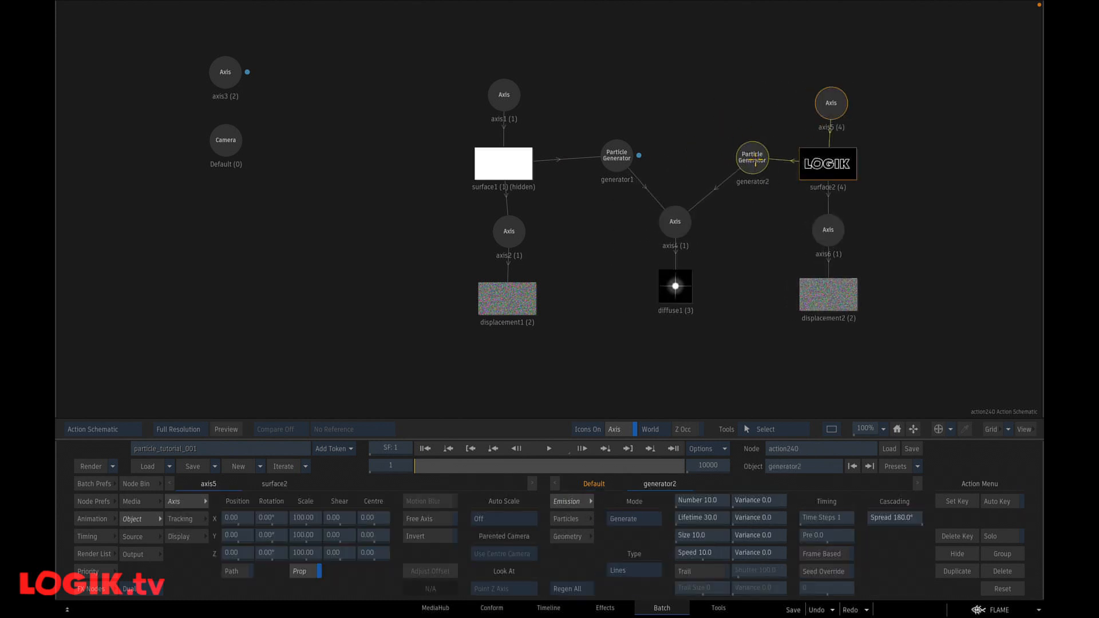
Step: Set generator2's particle type to Squares and its size to 25 while viewing the output
key("F4")
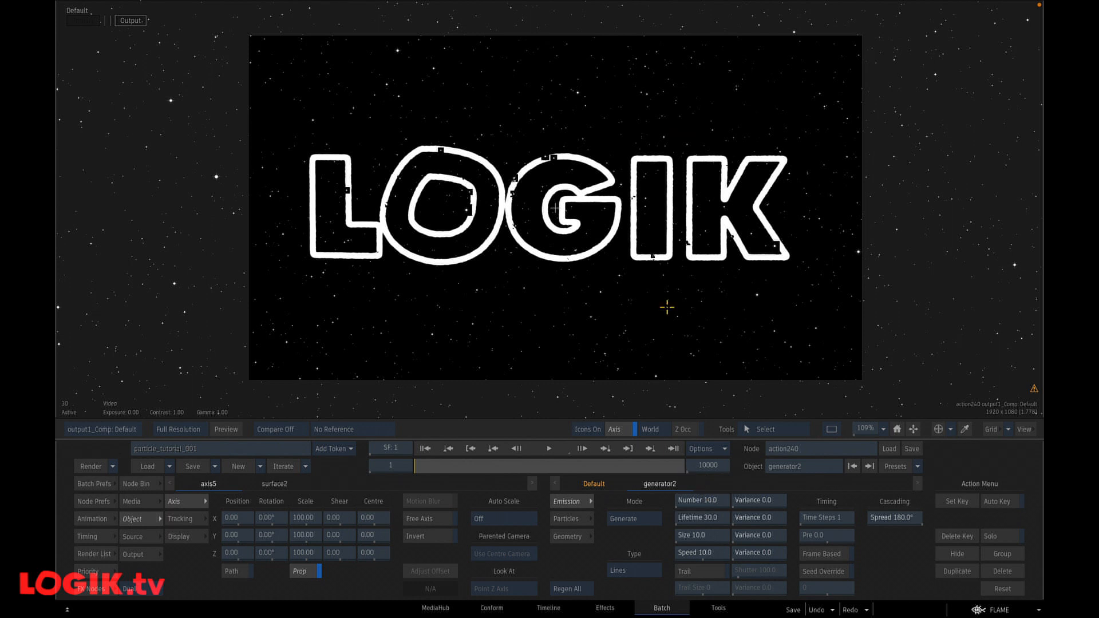
left_click(647, 569)
left_click(658, 548)
left_click(701, 535)
left_click(691, 500)
left_click(691, 482)
left_click(713, 500)
left_click(735, 509)
left_click(714, 535)
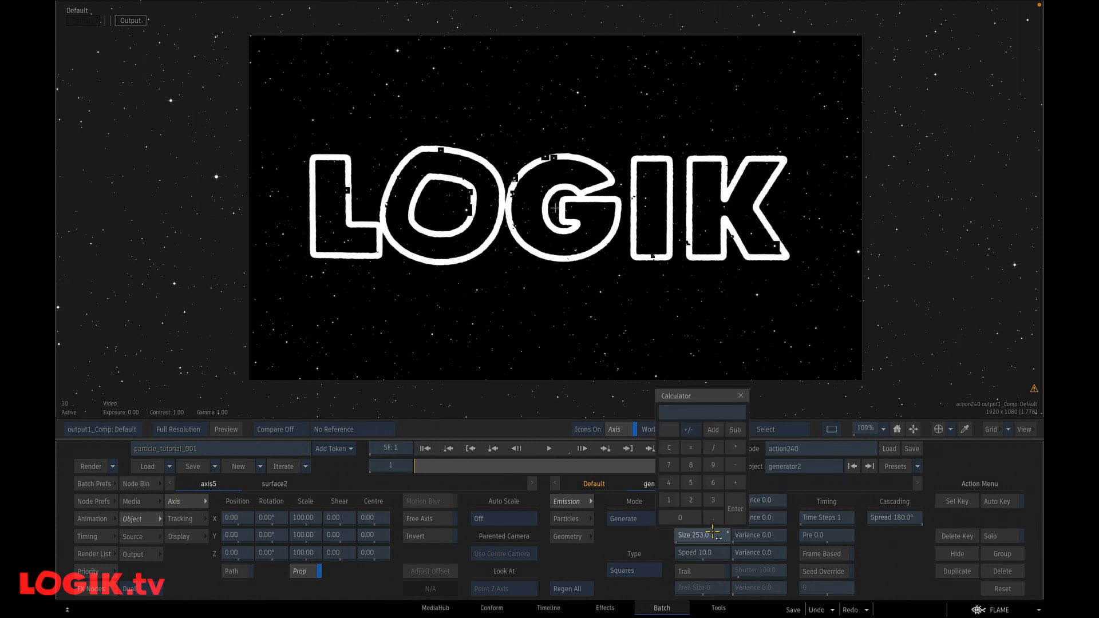
type("25")
key("Return")
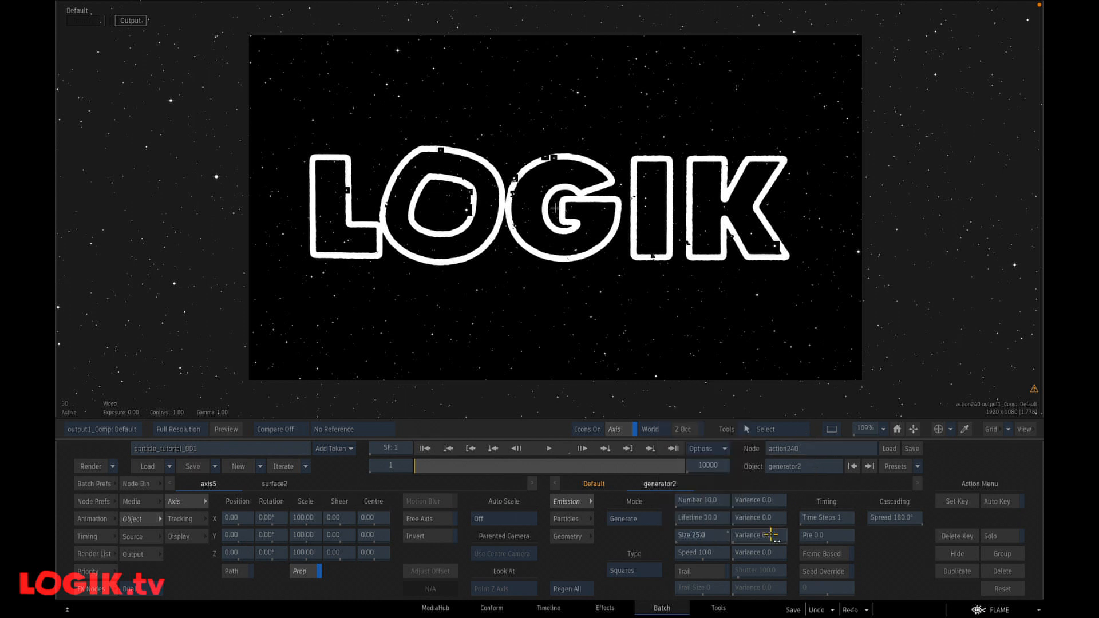
Step: Set generator2's size variance to 10 and its speed to 0
left_click(729, 500)
left_click(792, 509)
left_click(694, 552)
left_click(735, 526)
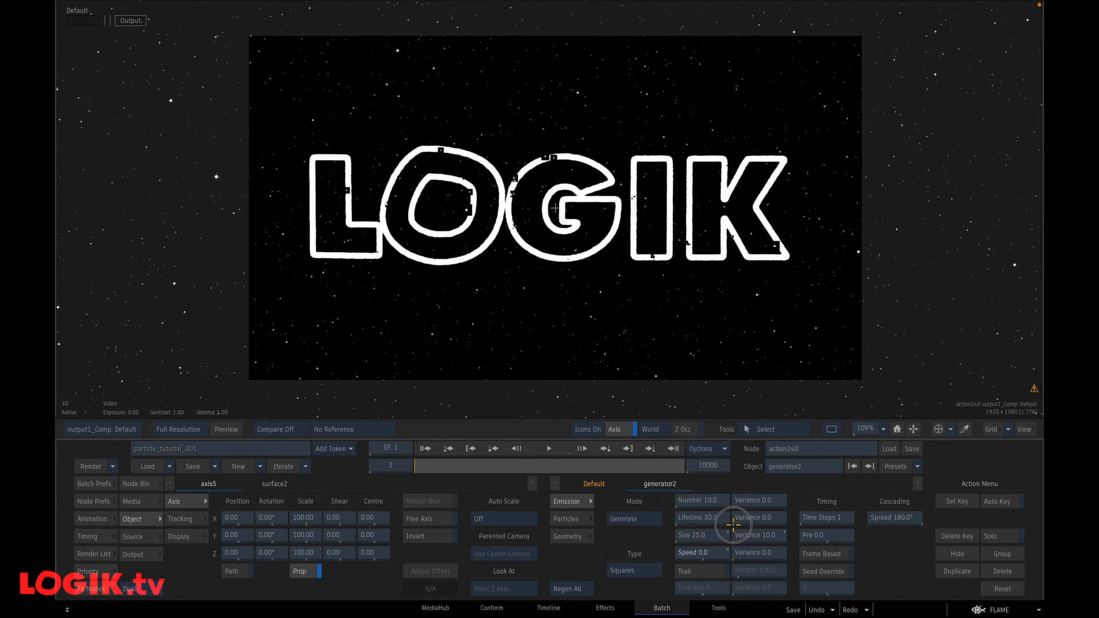
Step: Set generator2's particle lifetime to 500 and its number to 100
left_click(701, 517)
left_click(695, 473)
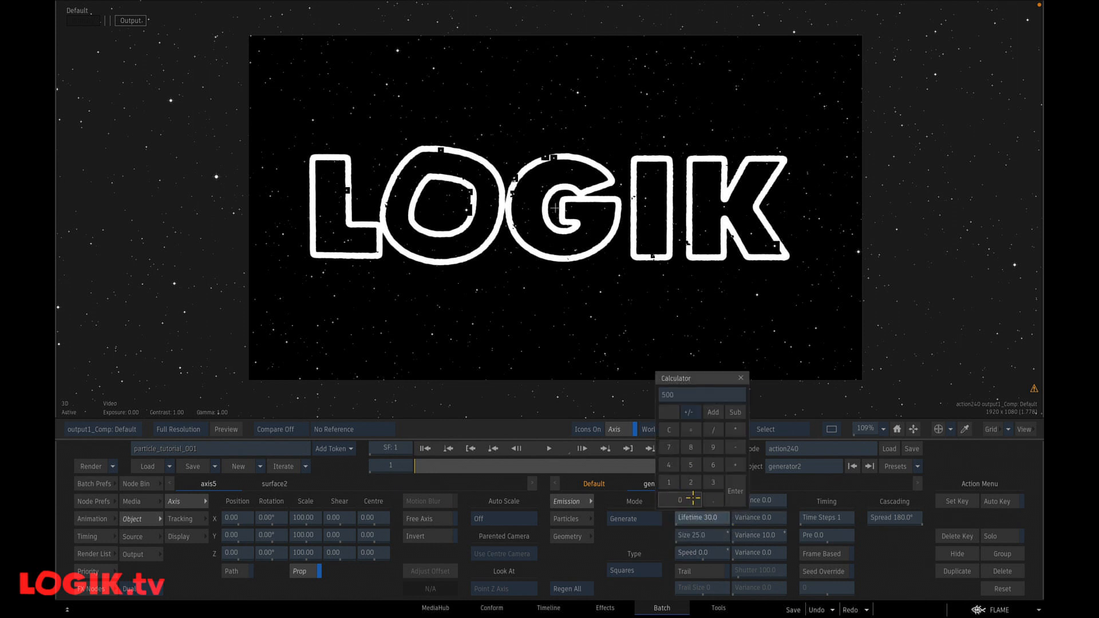
left_click(736, 491)
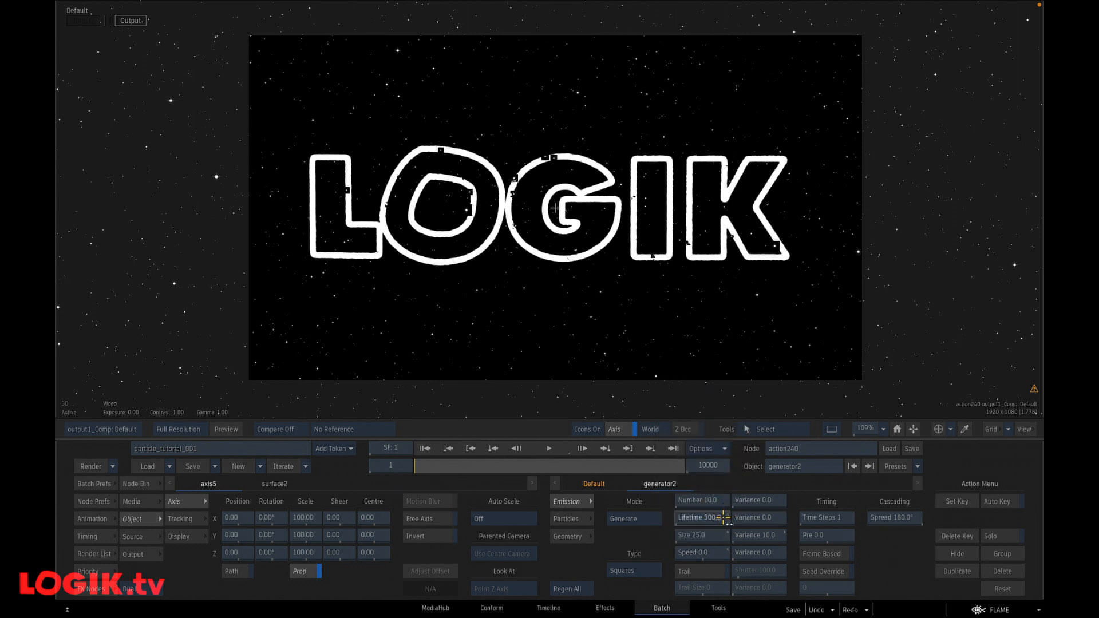
left_click(695, 499)
type("100")
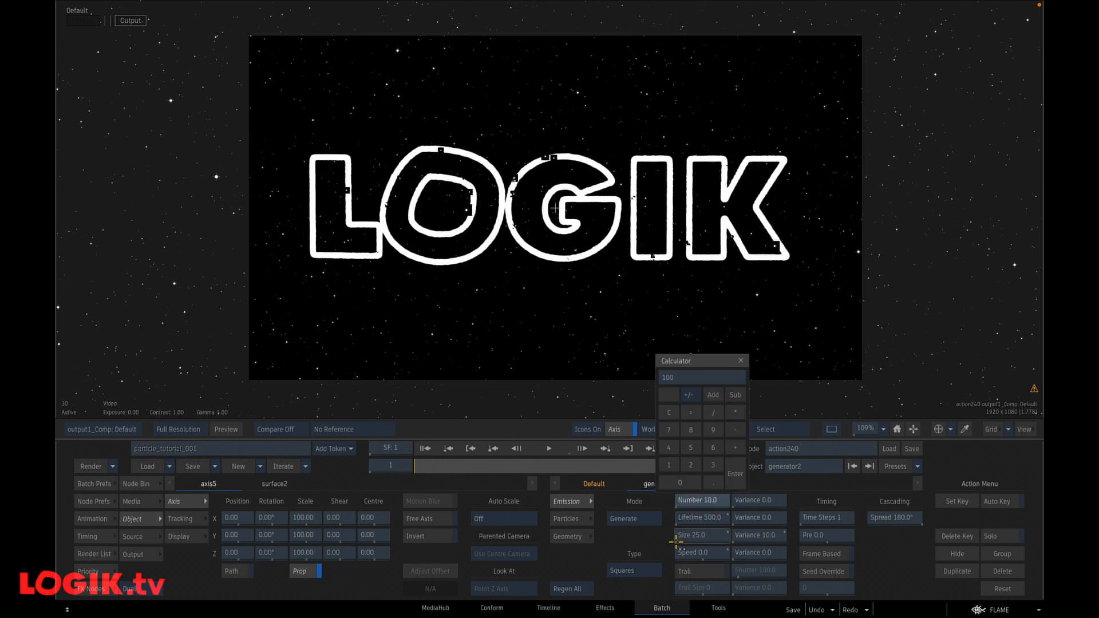
key("Return")
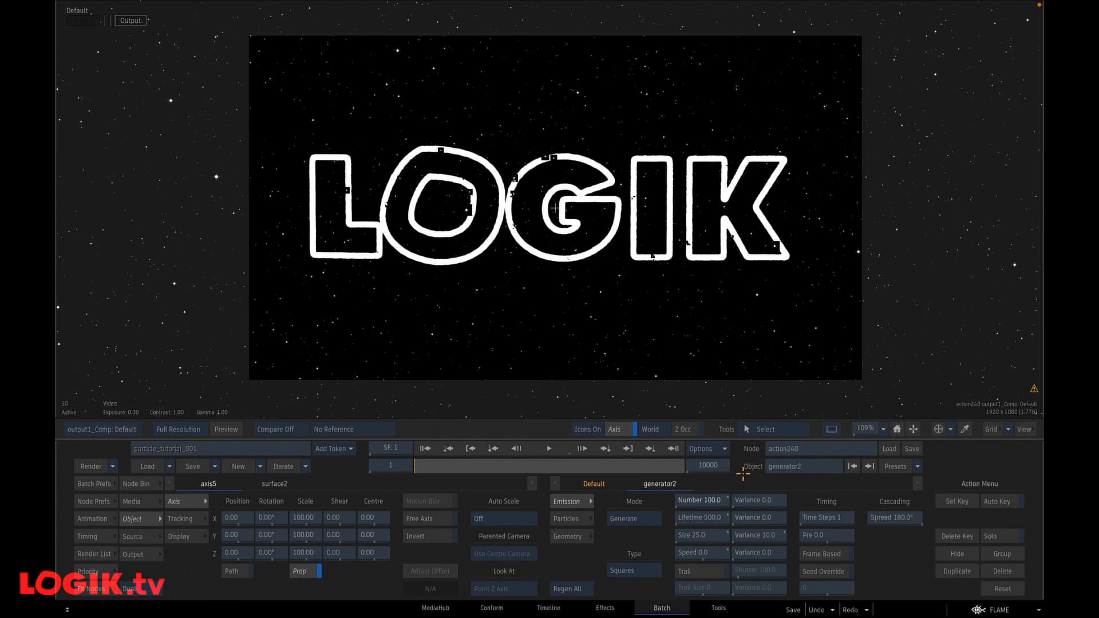
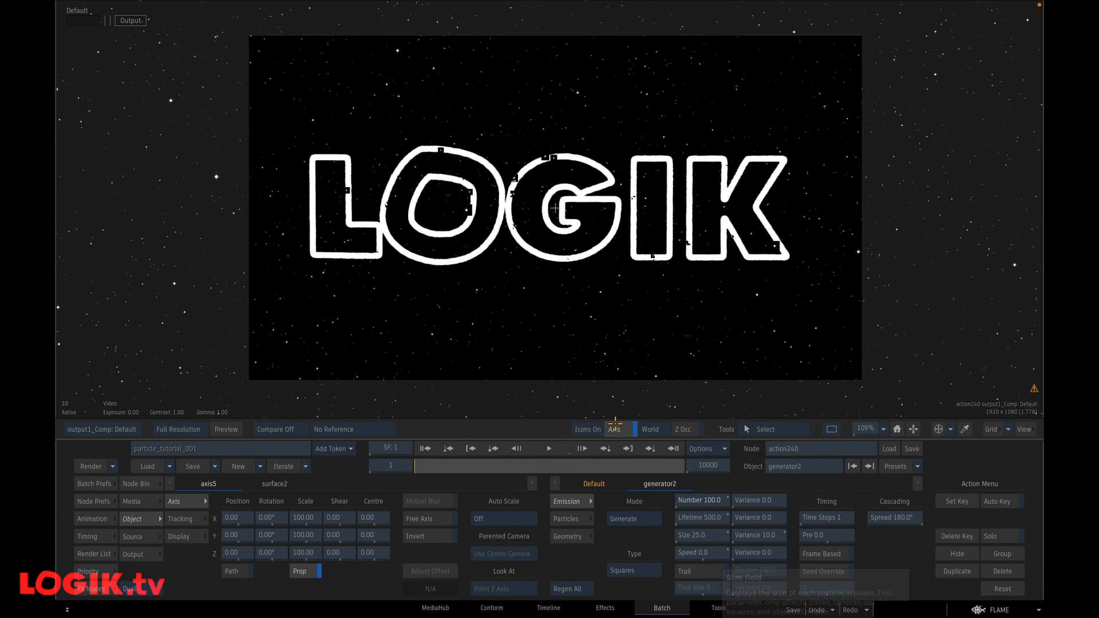
Step: Hide the LOGIK surface2 in the schematic and return to the output view
key("F4")
left_click(837, 170)
key("F4")
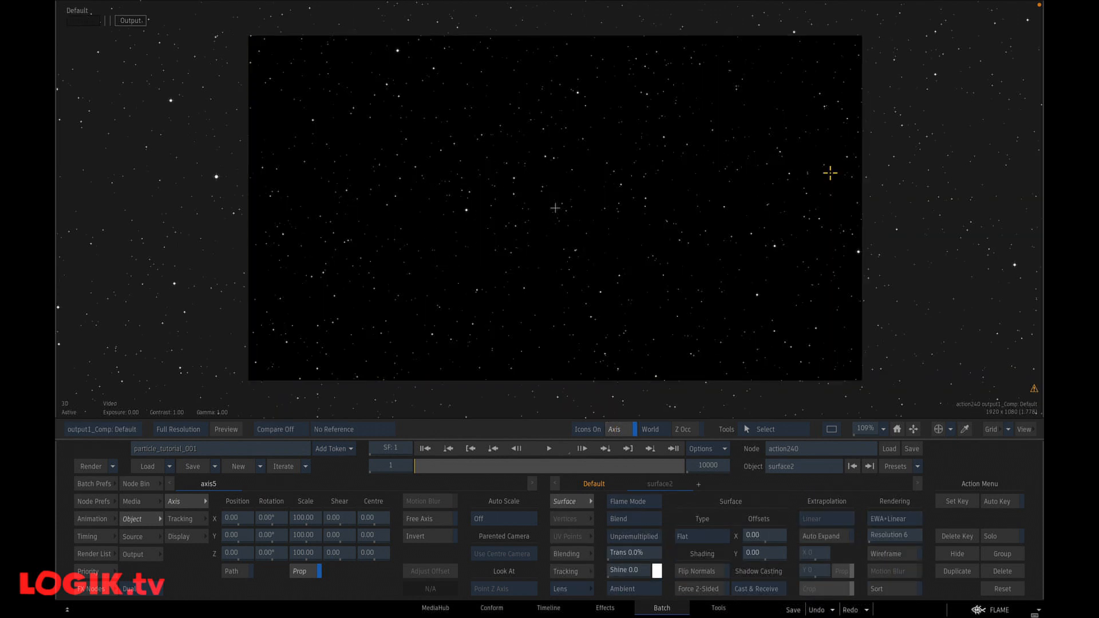
Step: Play the emission until the particles build up the logo and inspect them by orbiting in the perspective view
left_click(547, 449)
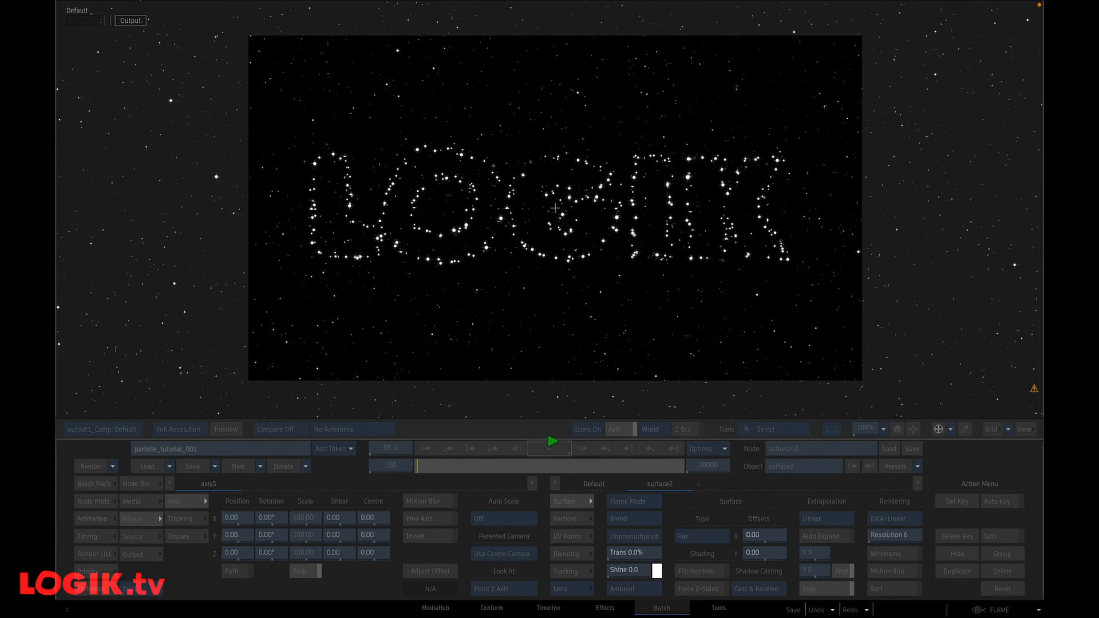
left_click(553, 447)
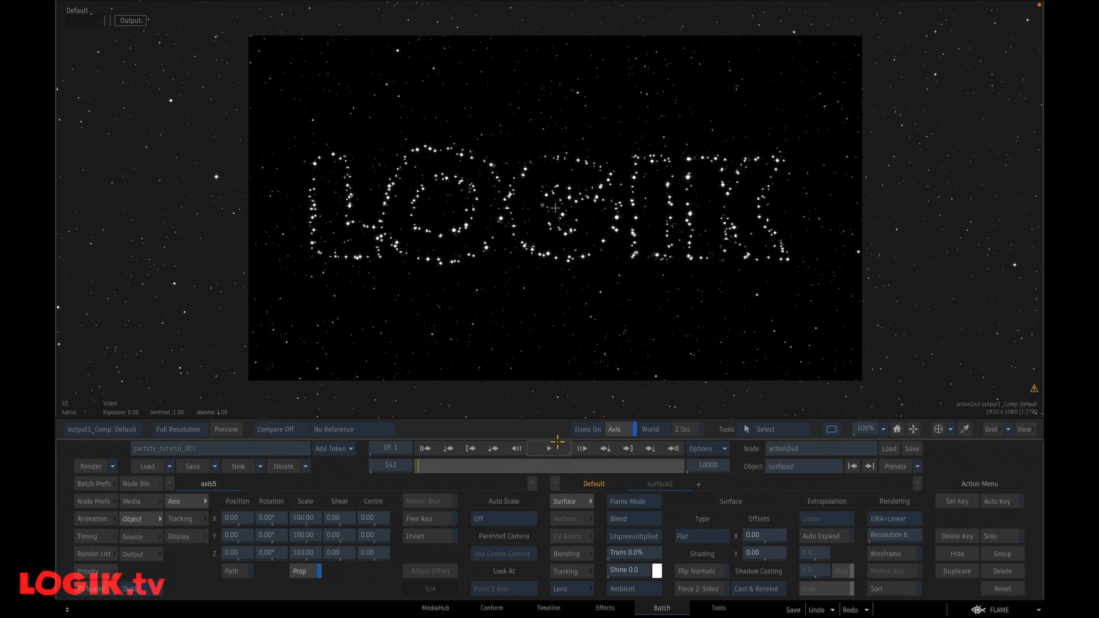
left_click_drag(625, 221, 661, 200)
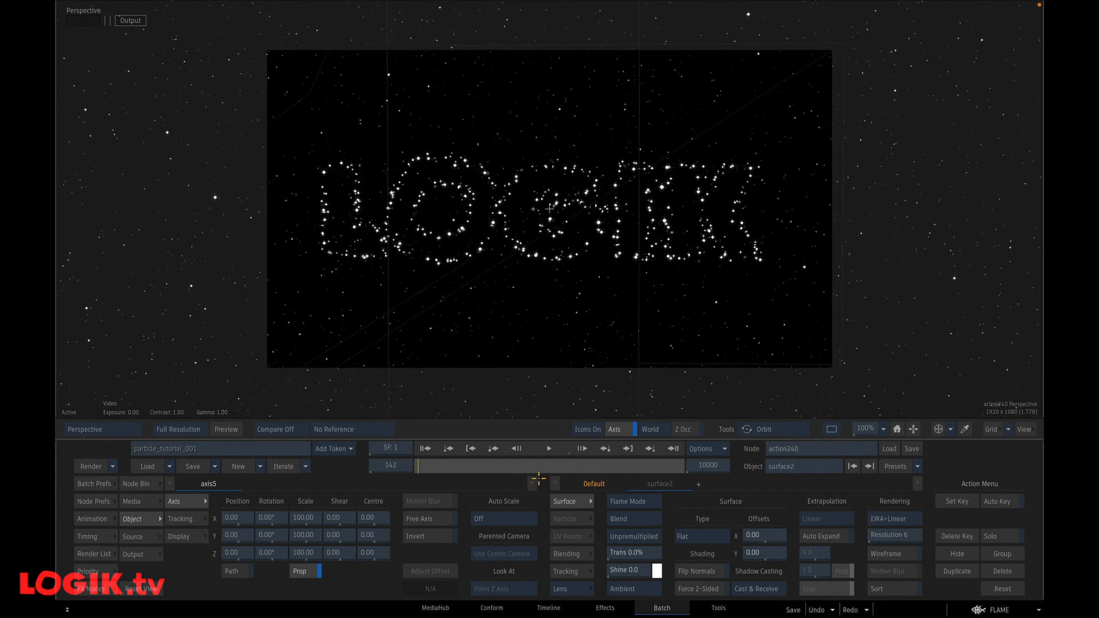
key("F4")
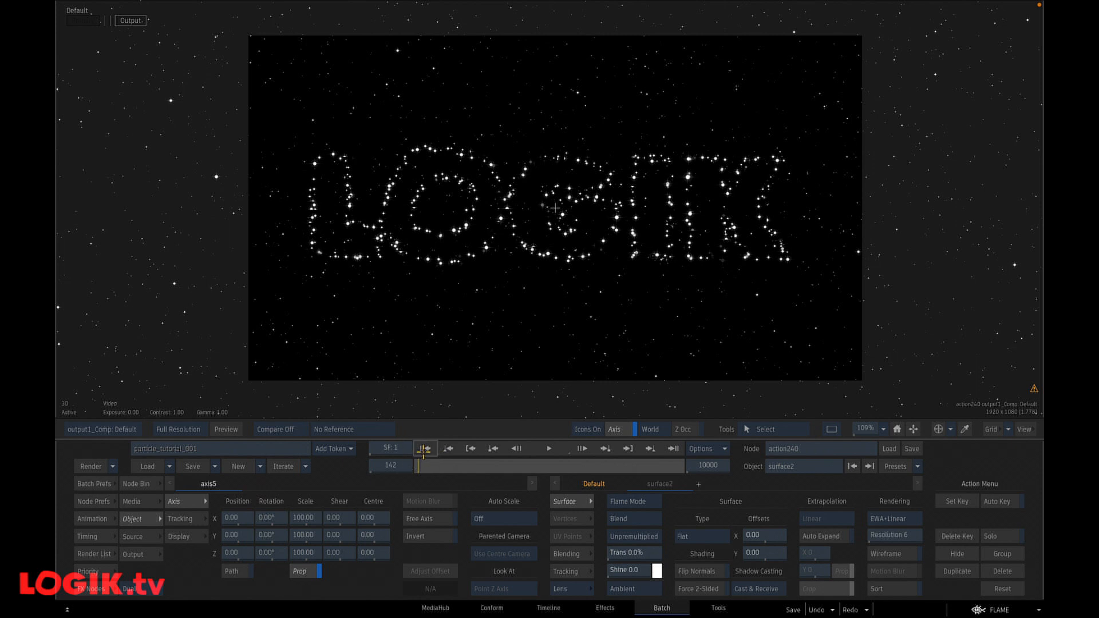
Step: Go back to frame 1, parent the camera to the orbiting axis3, and play the result in the output
left_click(424, 449)
key("F8")
left_click_drag(224, 84, 225, 141)
left_click(223, 74)
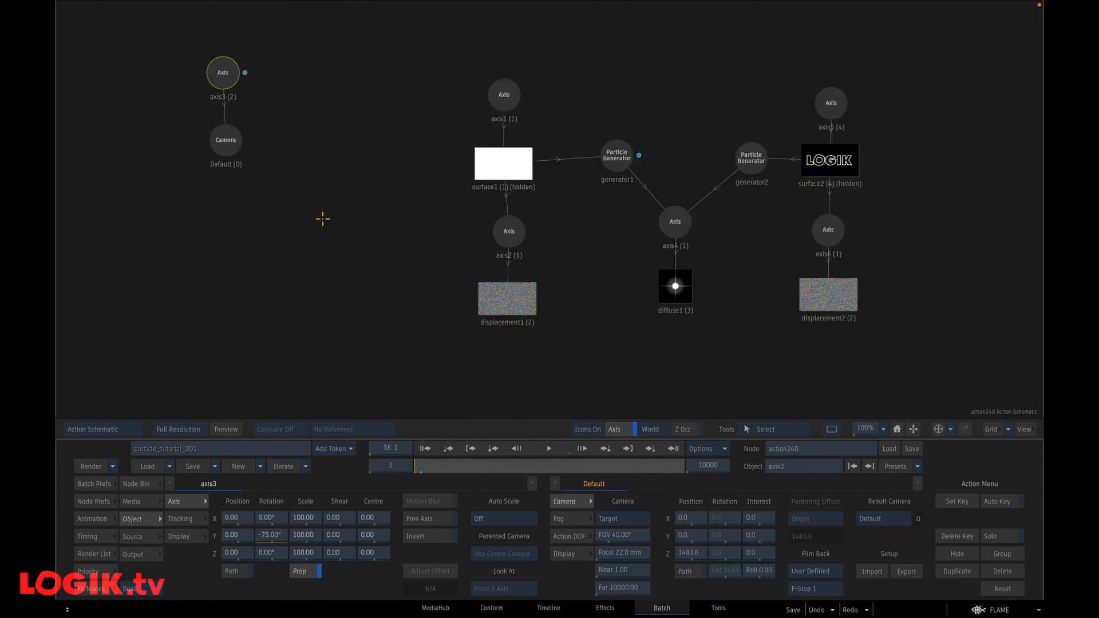
key("F4")
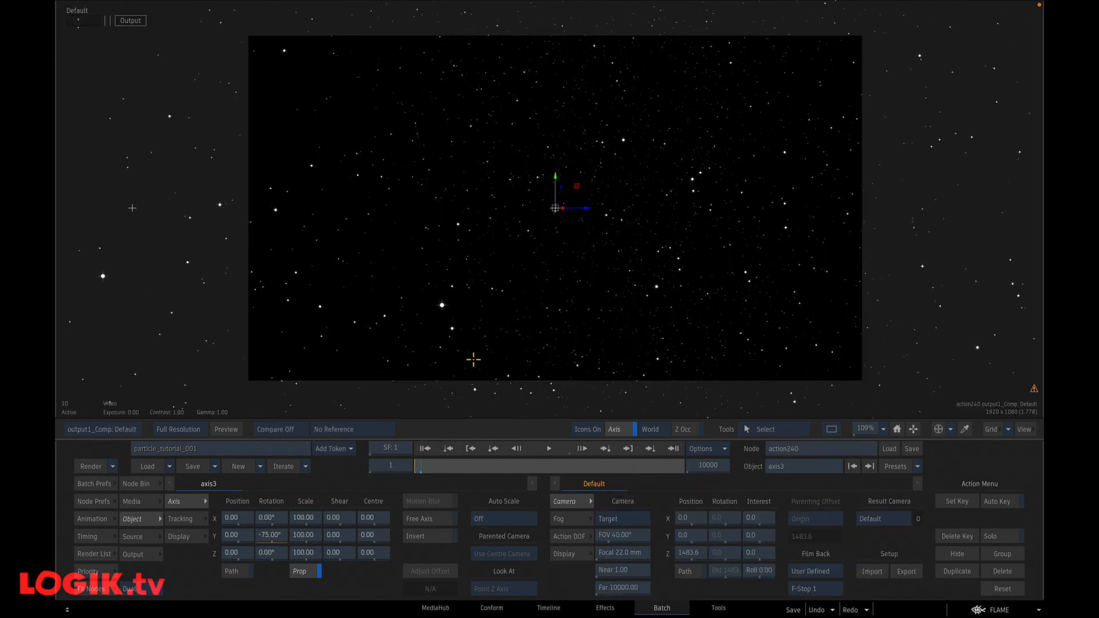
left_click(547, 448)
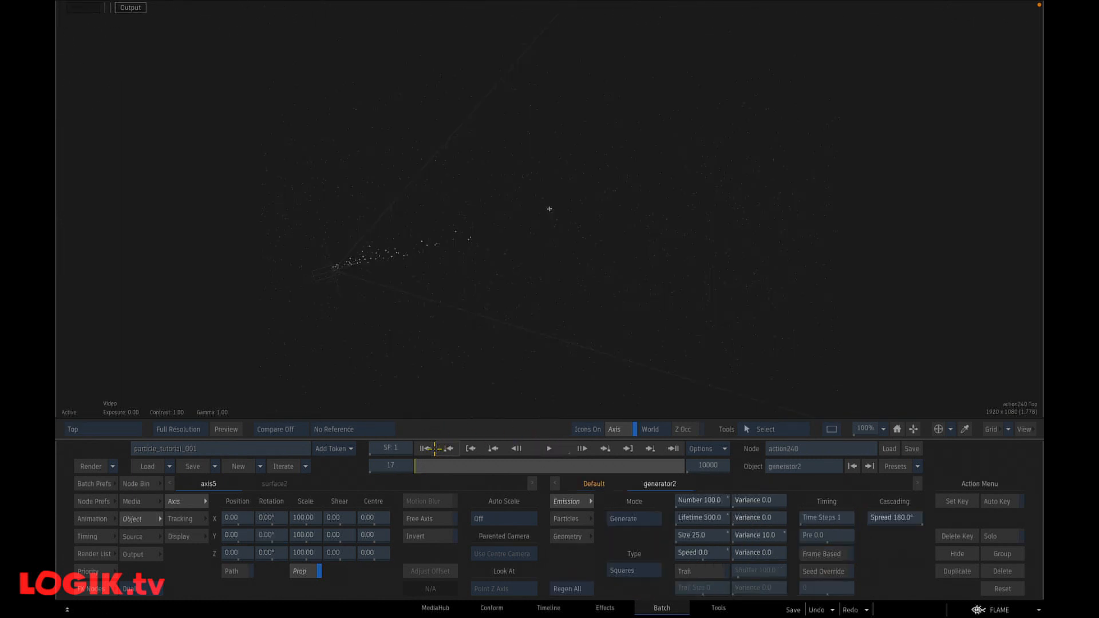
Step: Play back the particle animation in the Top view and unhide the LOGIK surface
left_click(547, 449)
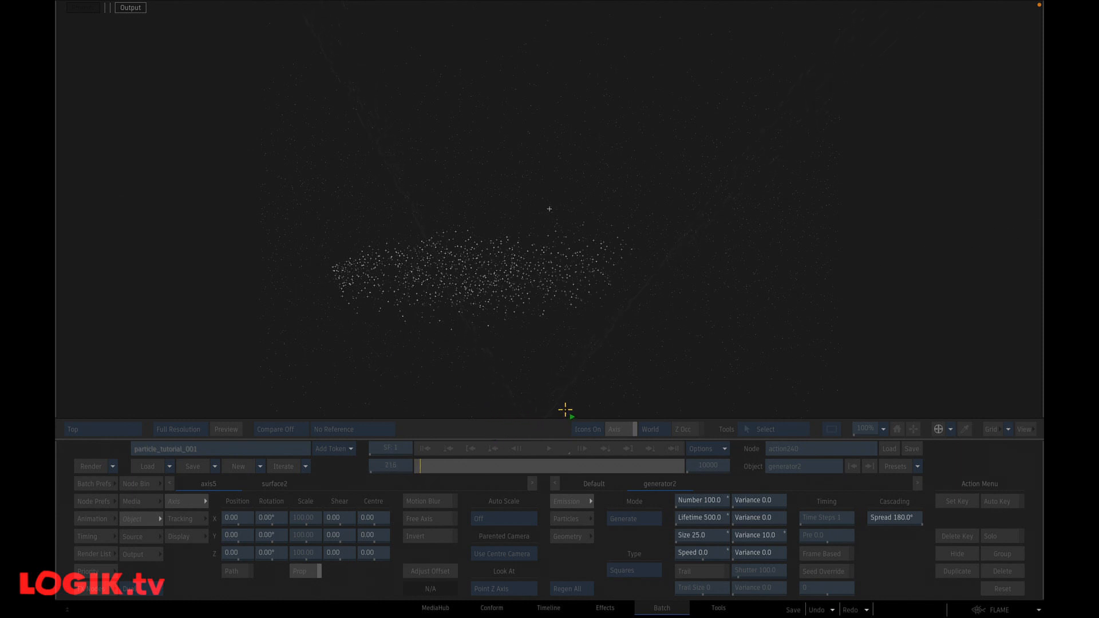
left_click(547, 449)
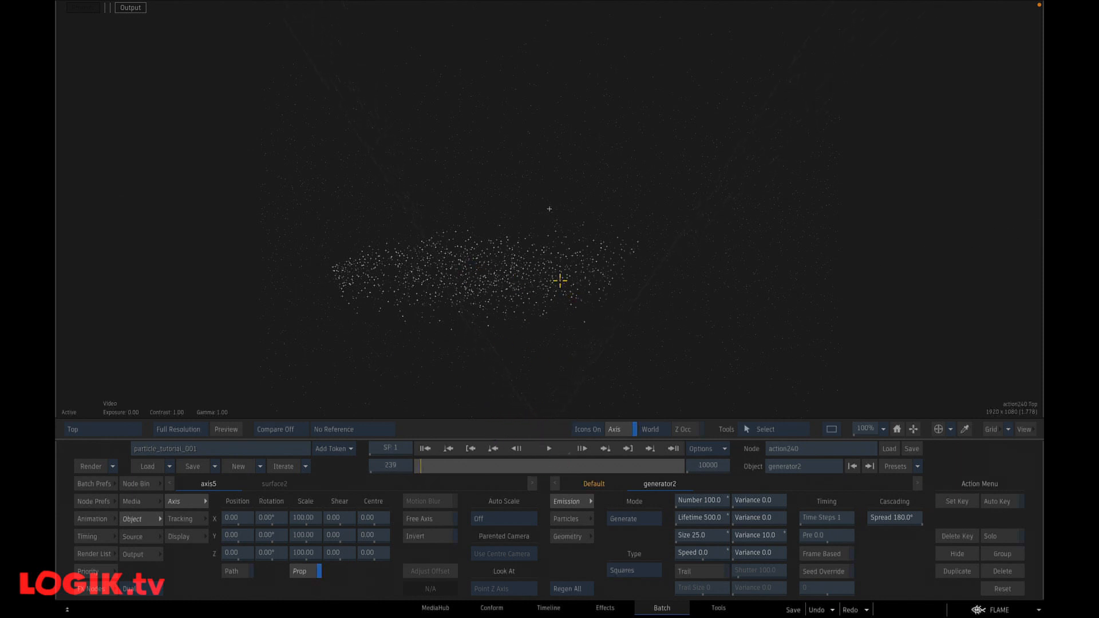
key("F4")
left_click(822, 164)
key("F4")
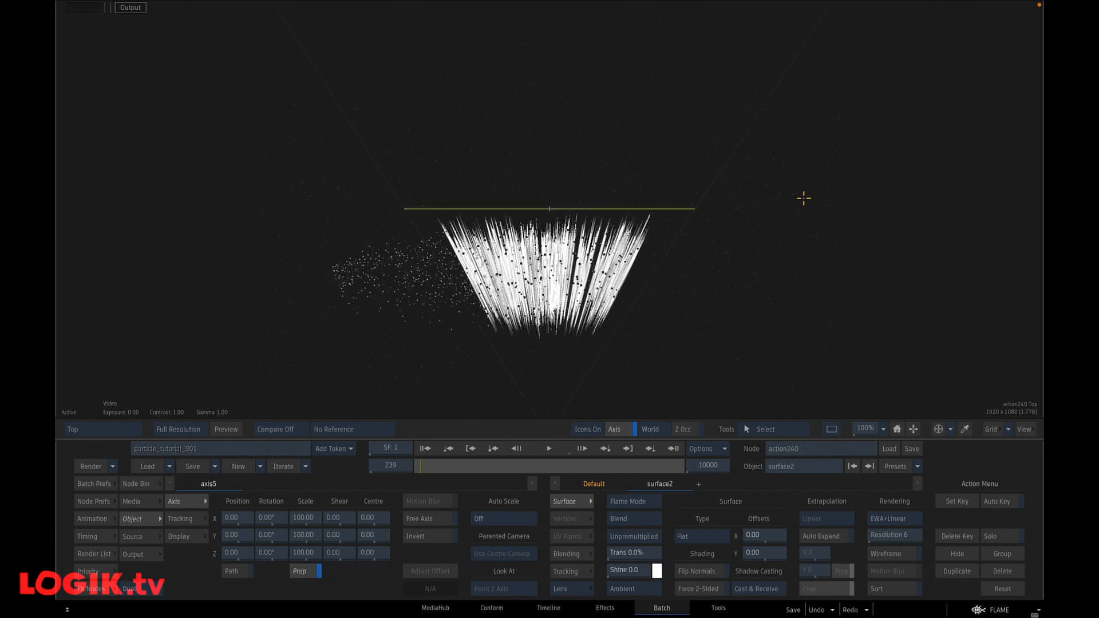
Step: Play the animation from the first frame in the Top view to examine how the LOGIK surface displaces during the camera move
left_click(425, 449)
left_click(546, 449)
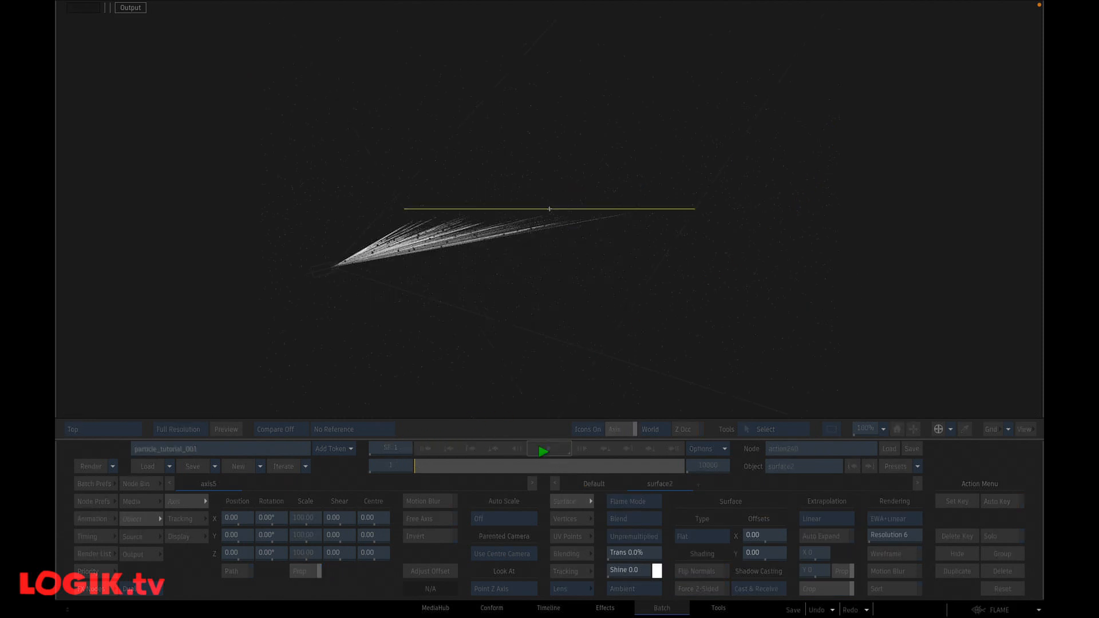
left_click(551, 451)
left_click(425, 449)
key("F4")
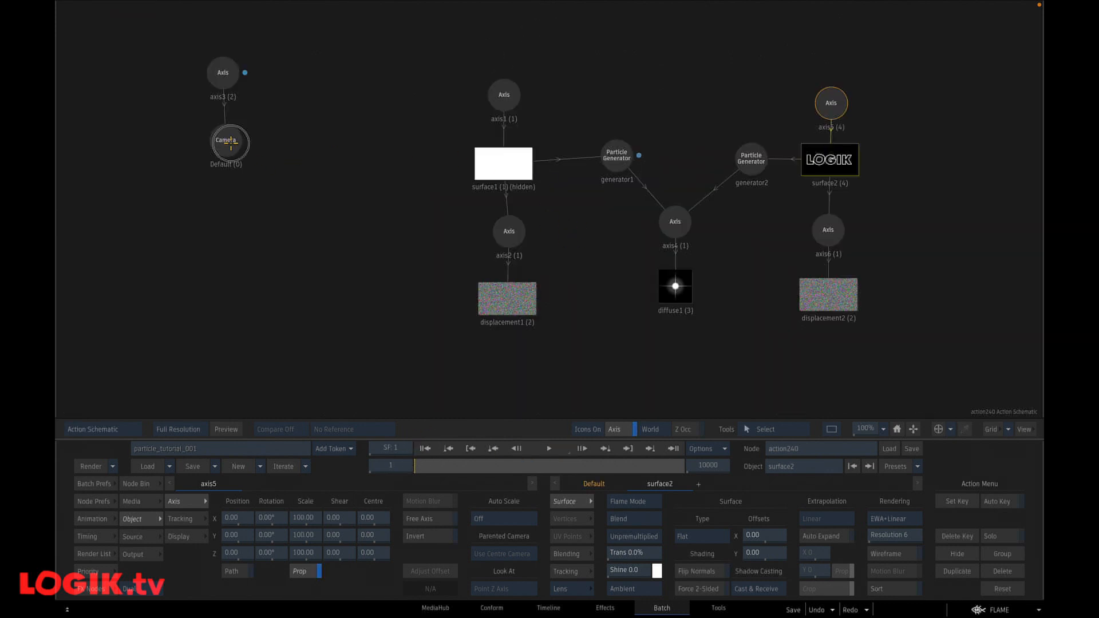
Step: Duplicate the Default camera and place the copy beside the LOGIK surface node in the schematic
left_click(224, 139)
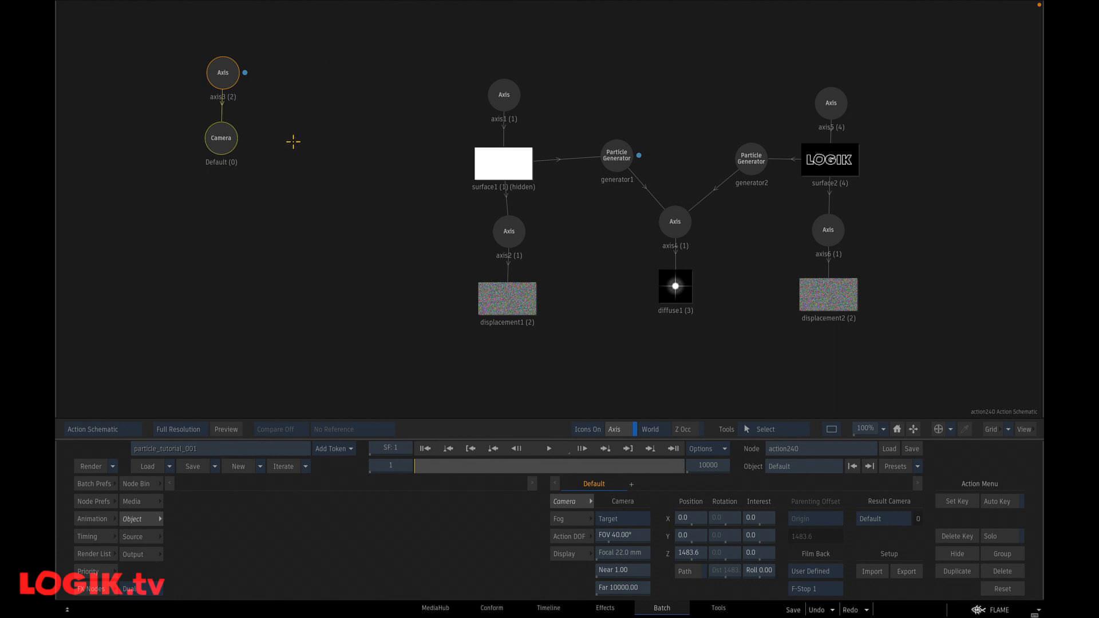
left_click(222, 137)
key("ctrl+d")
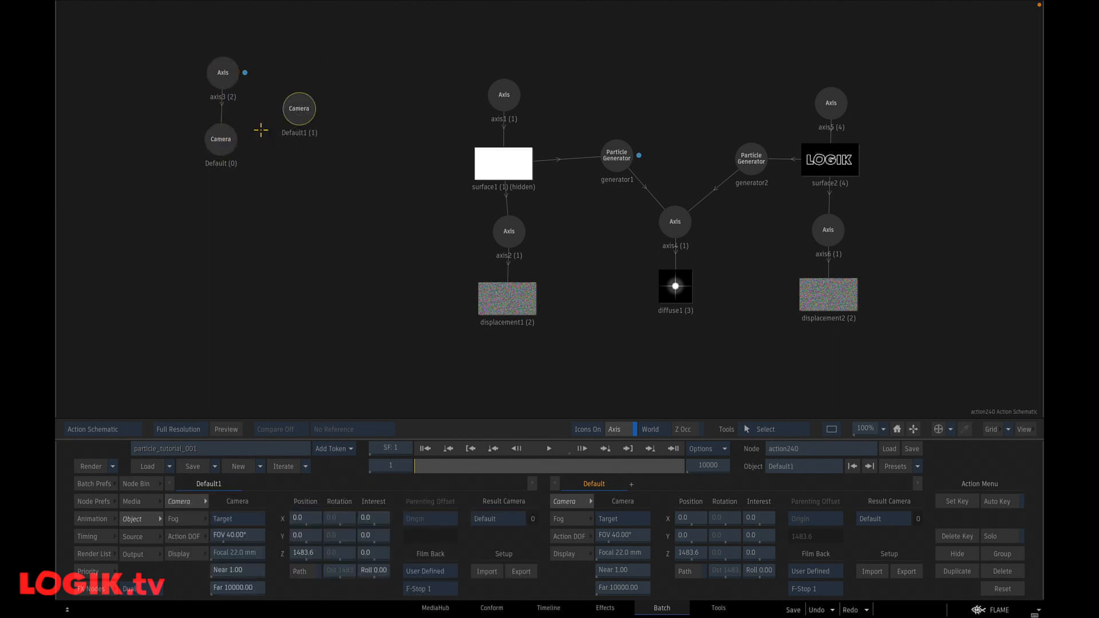
left_click_drag(300, 111, 924, 160)
Step: Rename the duplicated camera as displace_me
left_click(797, 462)
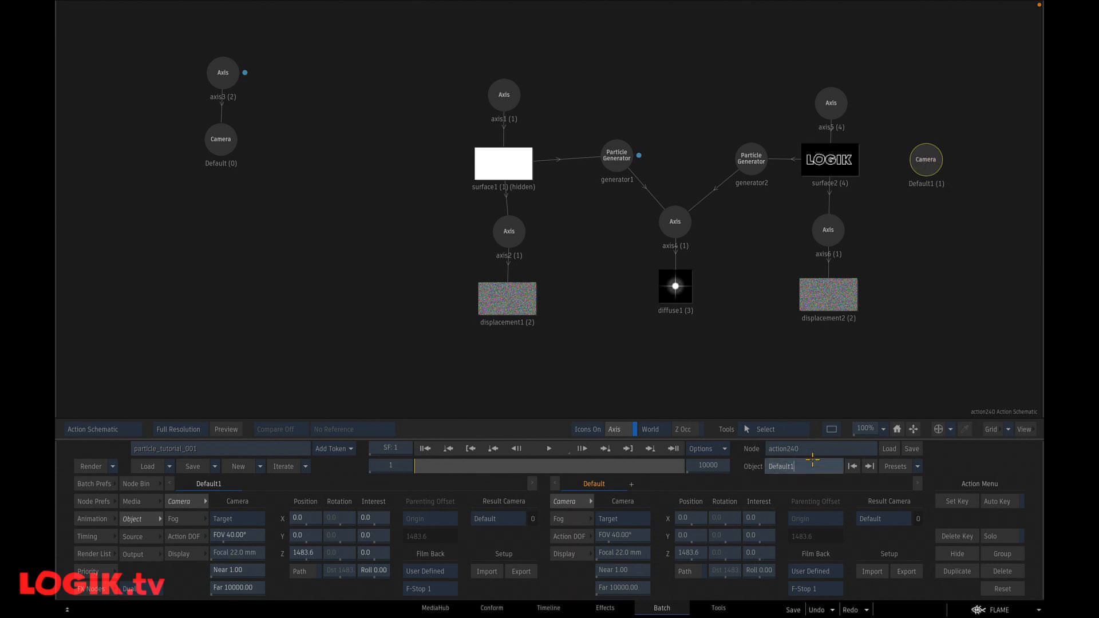
key("BackSpace")
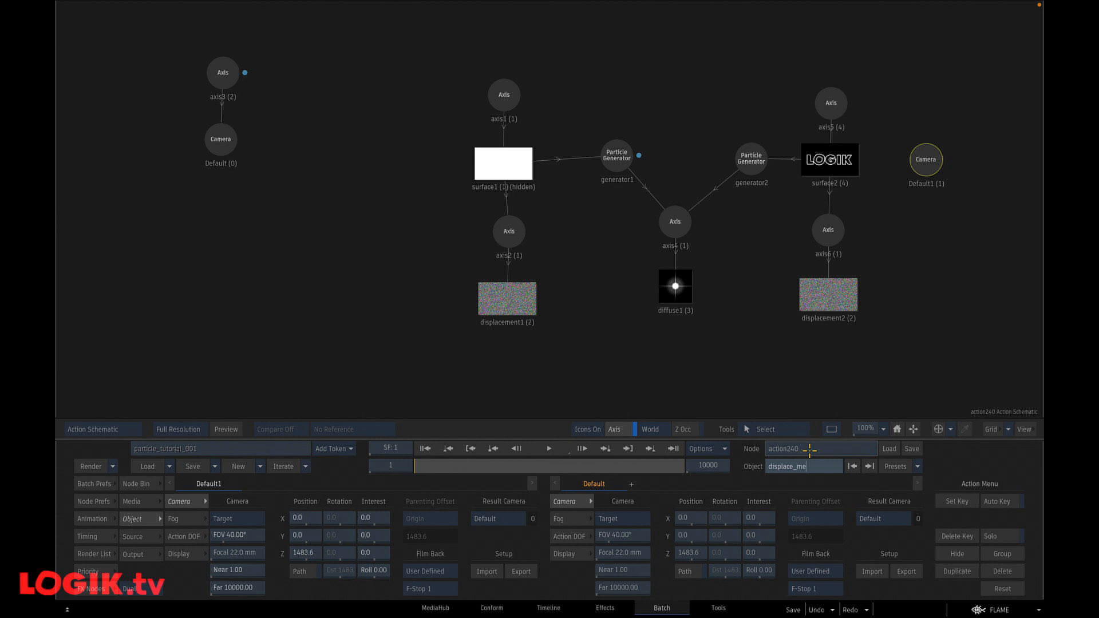
type("displace_me")
key("Return")
Step: Set the displacement direction camera of displacement2 to displace_me
left_click(828, 299)
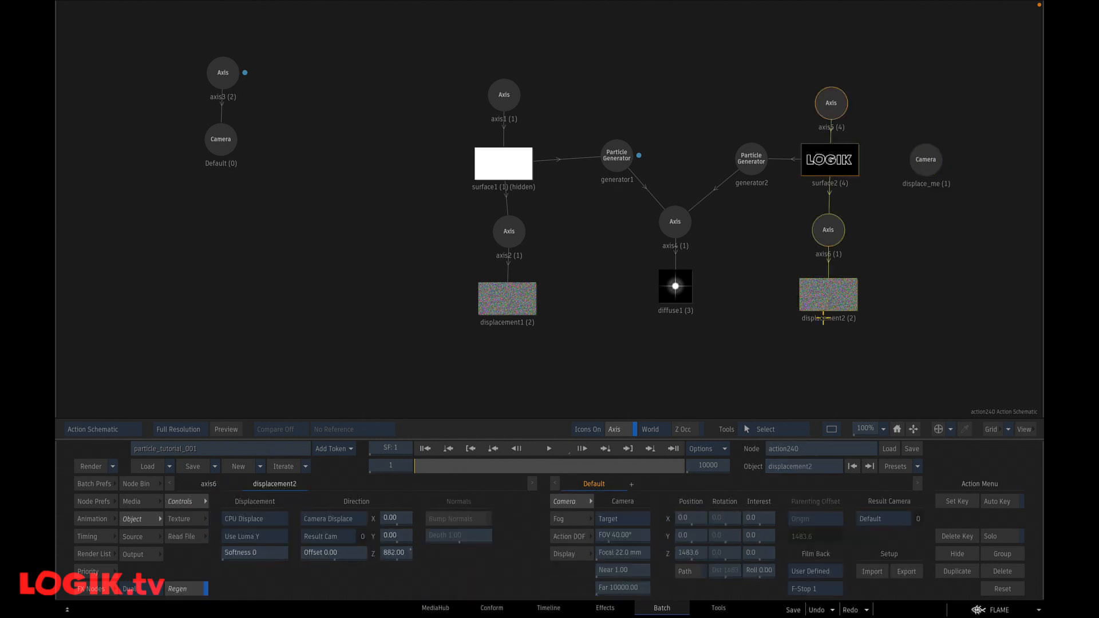
left_click(350, 517)
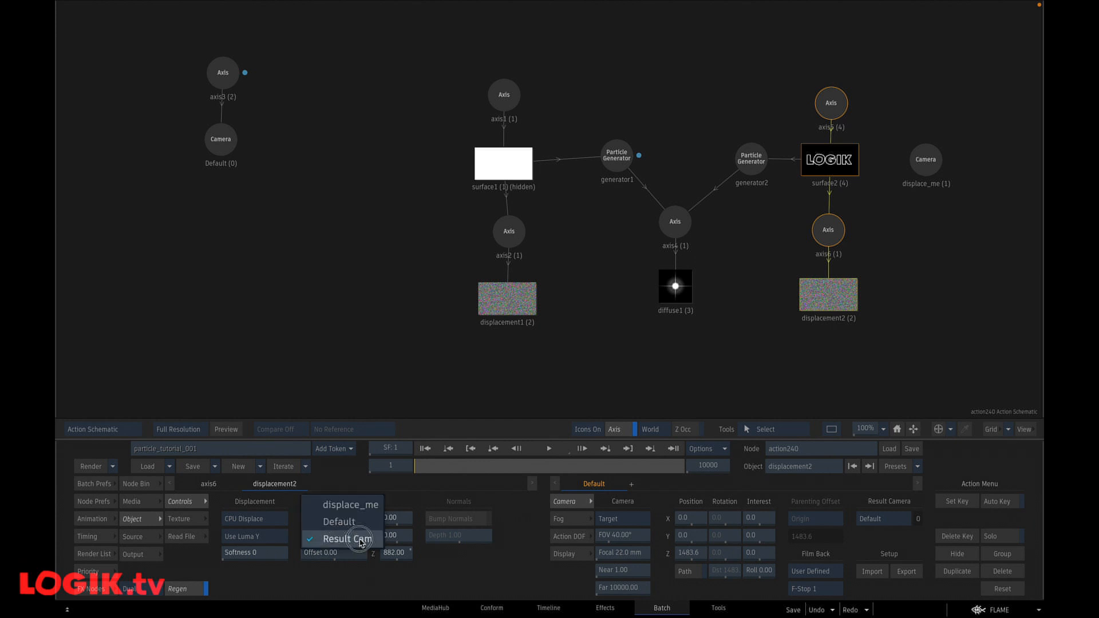
left_click(350, 504)
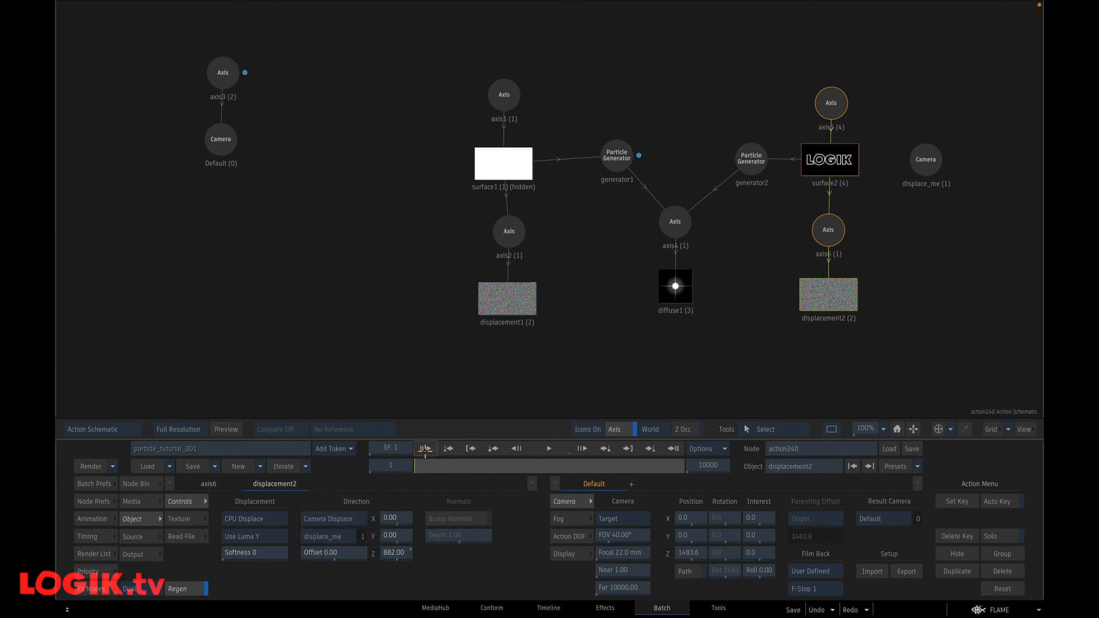
Step: Play the animation in the Top view to check the LOGIK surface's displacement, and return to the first frame
key("F6")
left_click(548, 448)
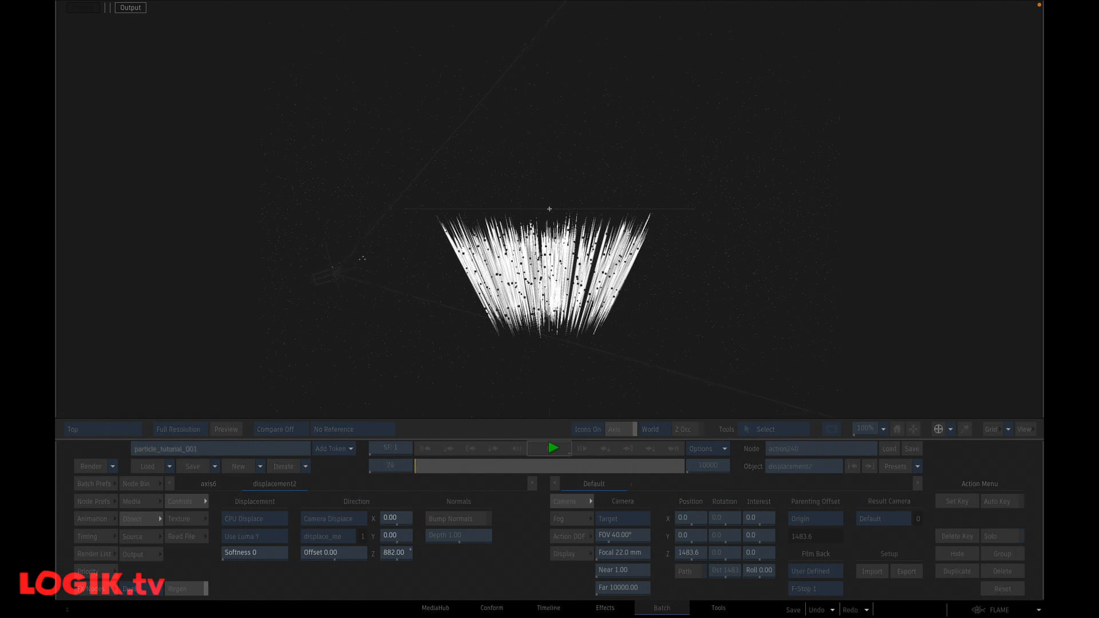
left_click(555, 447)
left_click(426, 445)
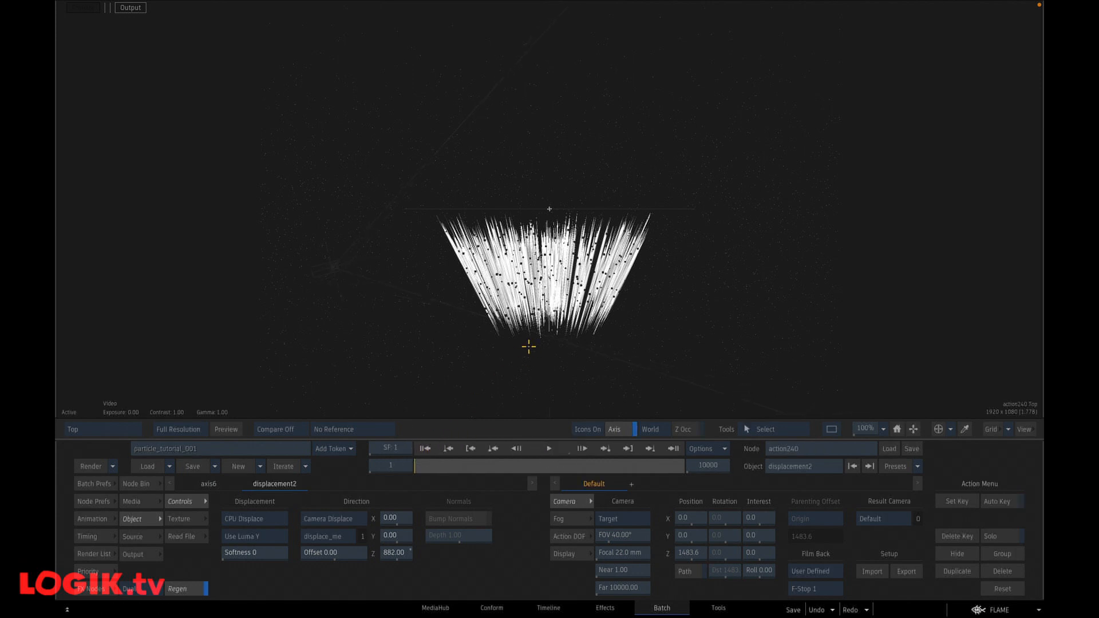
Step: Hide the LOGIK surface and show the output through the Default camera
key("F4")
key("F8")
left_click(827, 161)
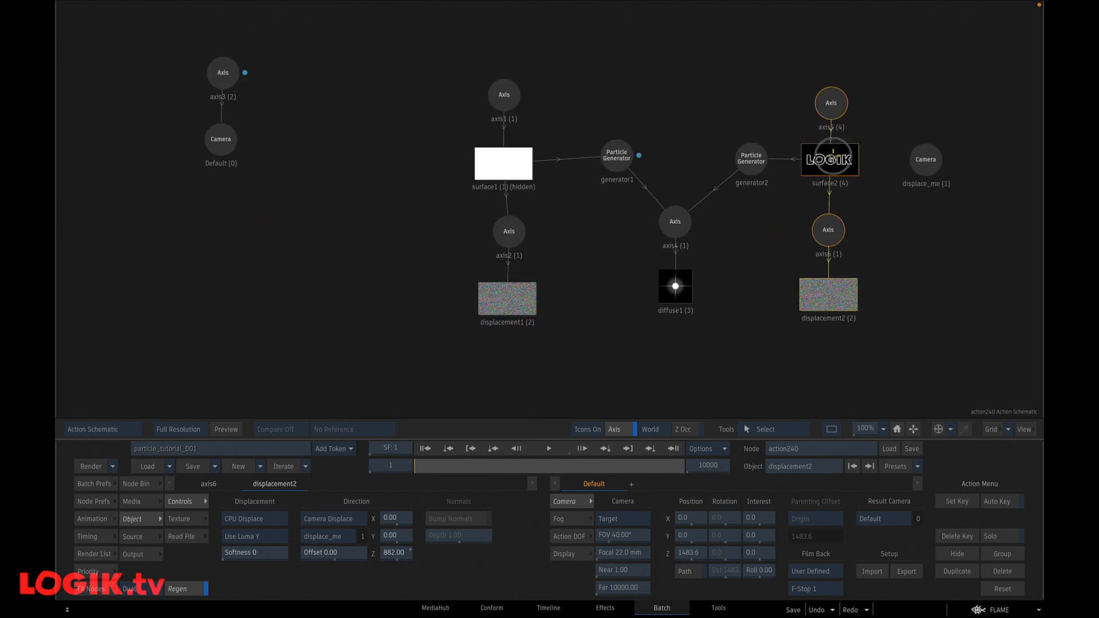
key("F4")
Step: Play the camera output to check how the particles form the LOGIK text, and return to the schematic at the first frame
left_click(549, 448)
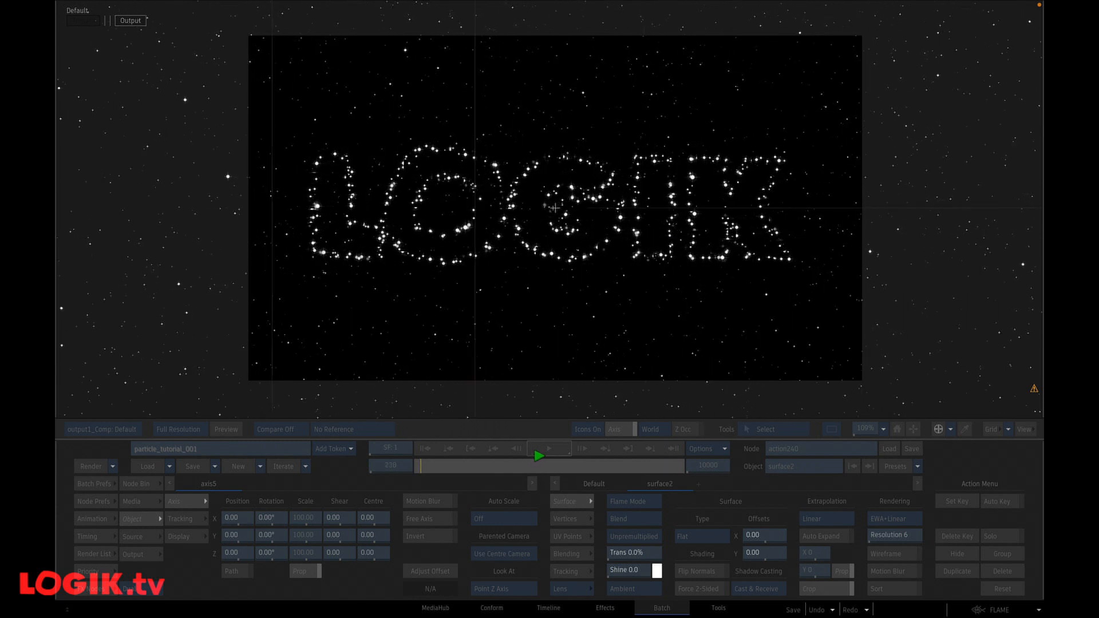
left_click(549, 449)
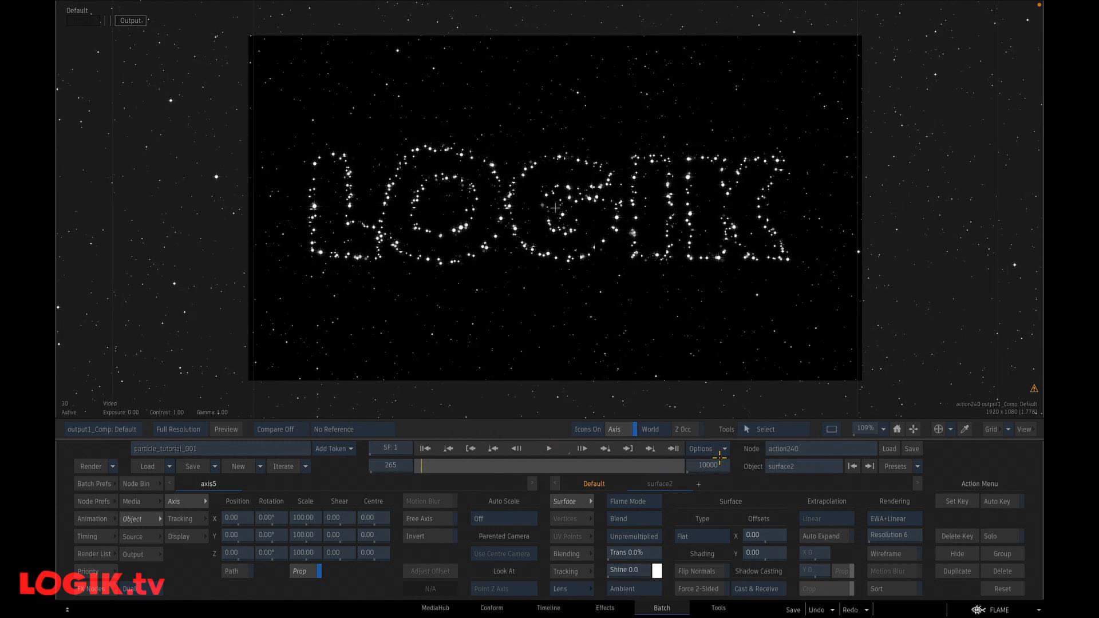
left_click(426, 449)
key("grave")
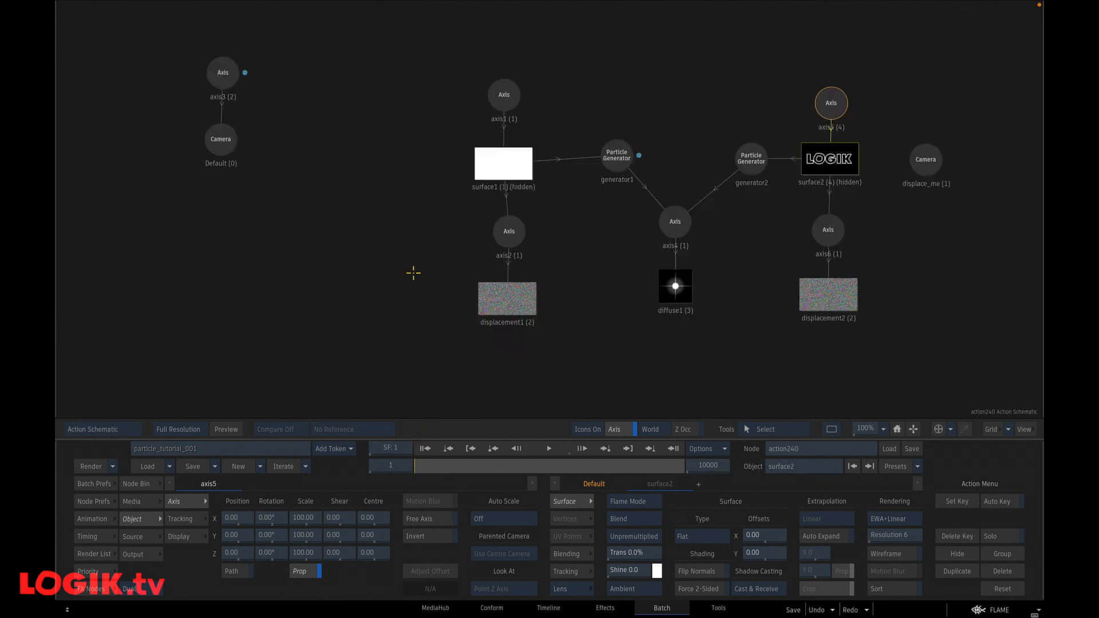
Step: Turn on Auto Key and keyframe the camera axis (axis3) Z position at 0 on frame 250
left_click(220, 70)
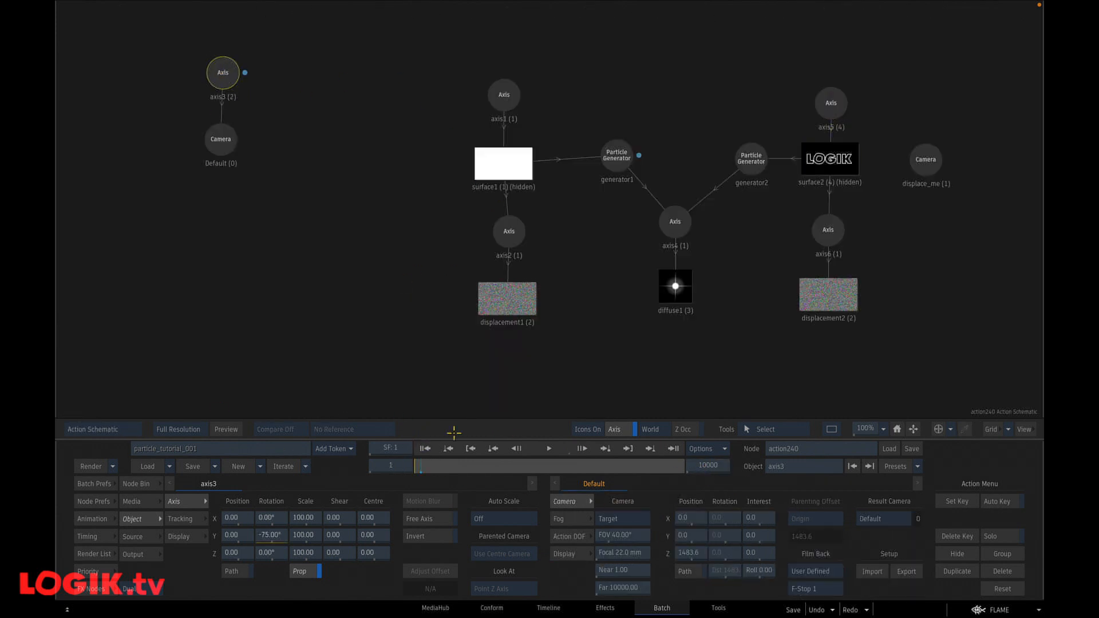
left_click(387, 464)
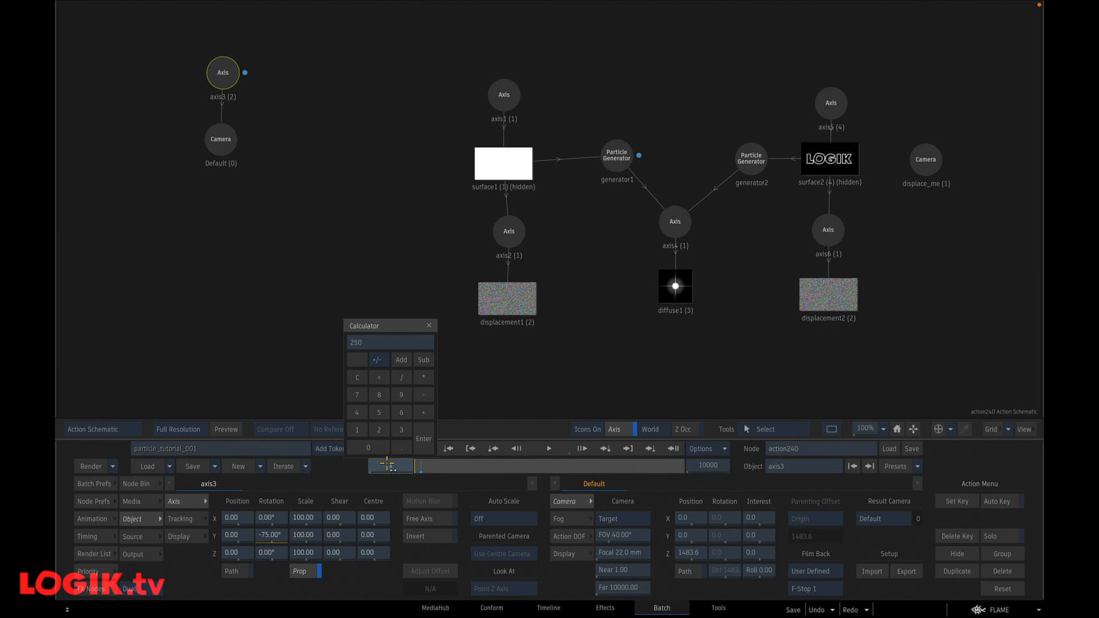
key("Return")
left_click(999, 501)
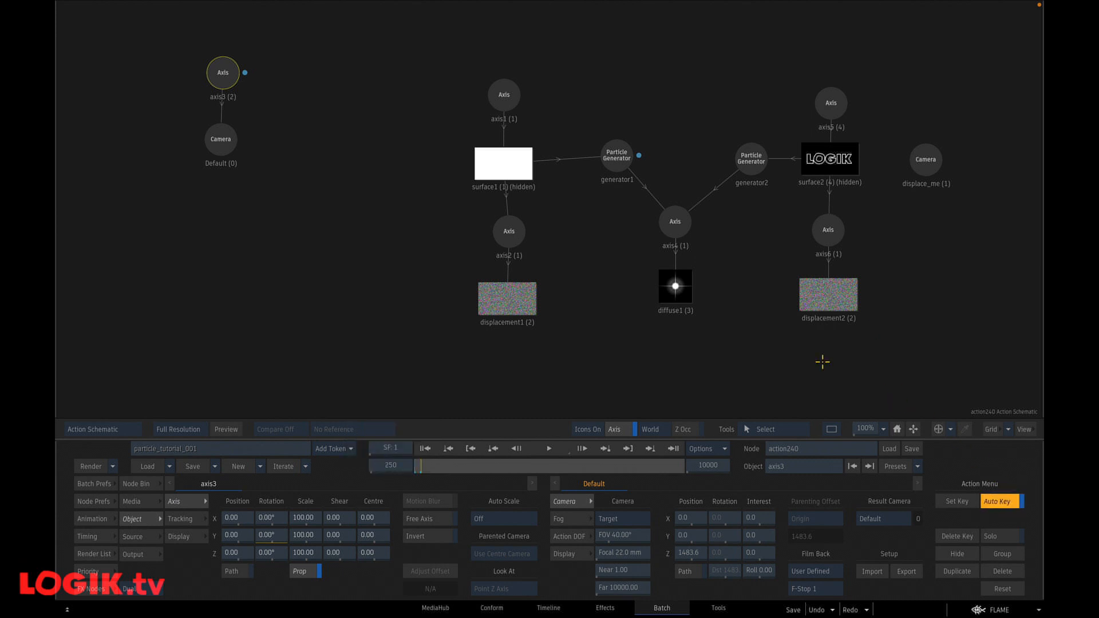
left_click_drag(232, 74, 229, 72)
left_click(230, 553)
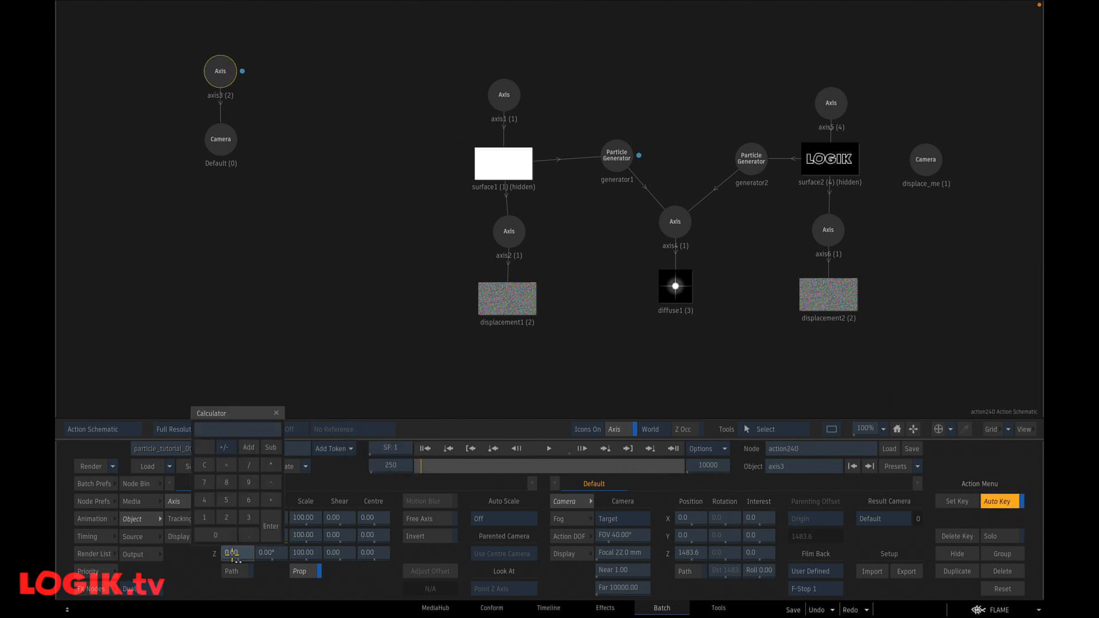
key("Return")
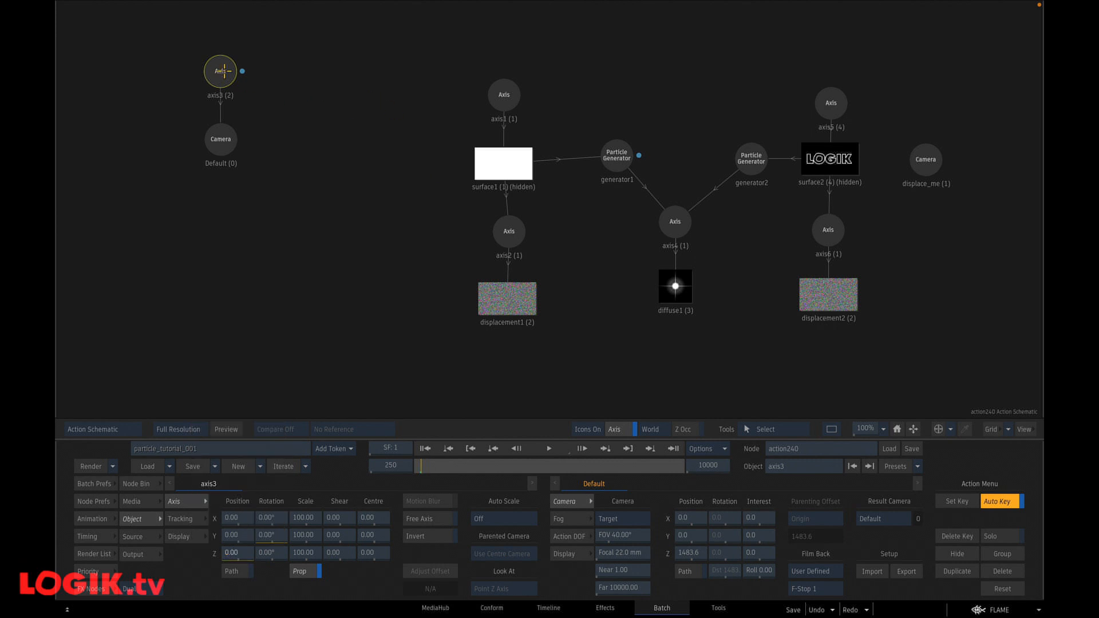
Step: Keyframe the camera axis (axis3) Z position at -2500 on frame 500
left_click(390, 466)
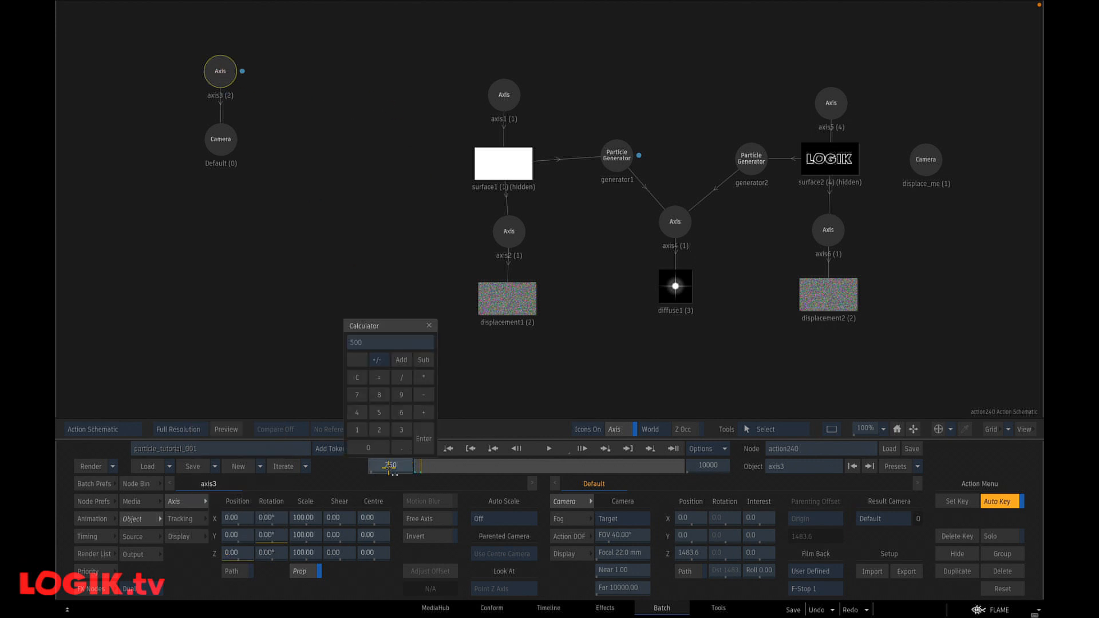
key("Return")
left_click(232, 553)
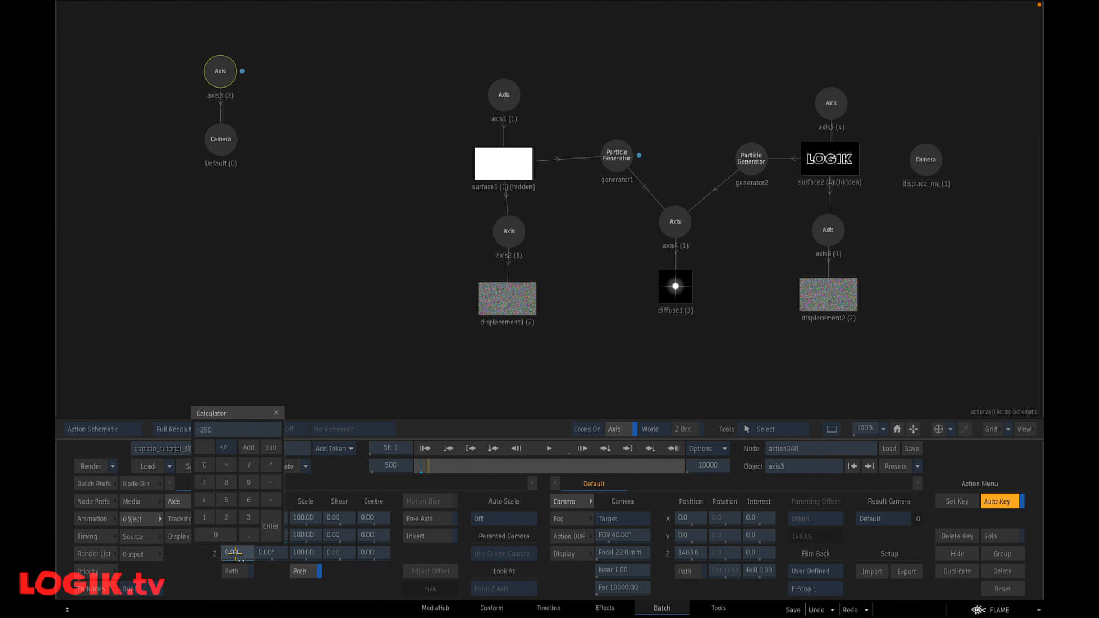
key("Return")
Step: Play the output from the first frame to check the camera's fly-through of the particles, and rewind
left_click(427, 450)
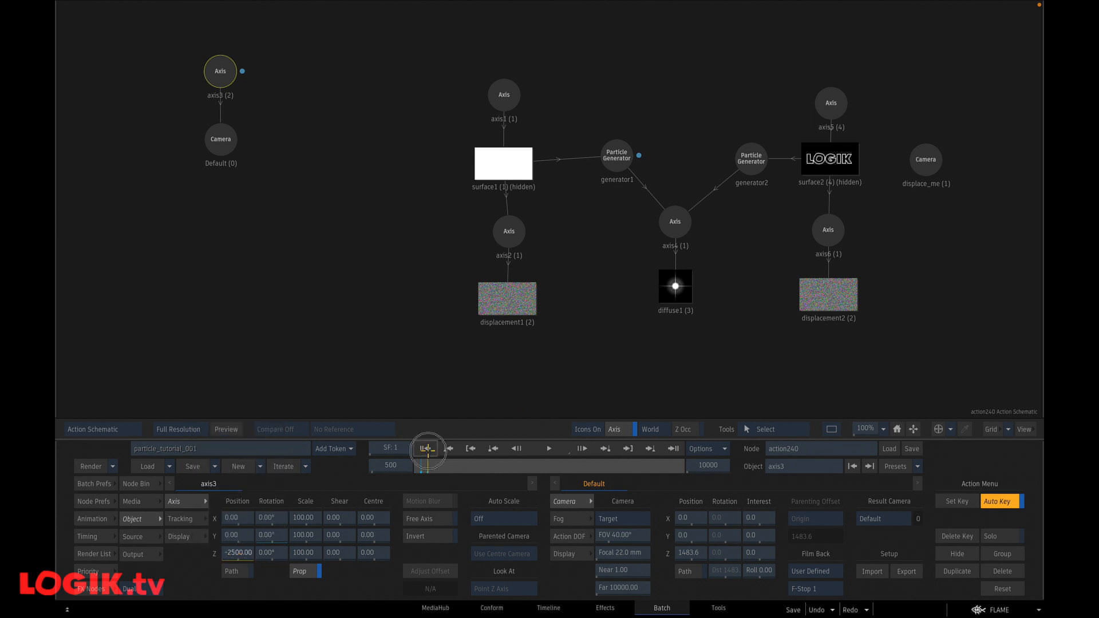
key("F4")
left_click(553, 450)
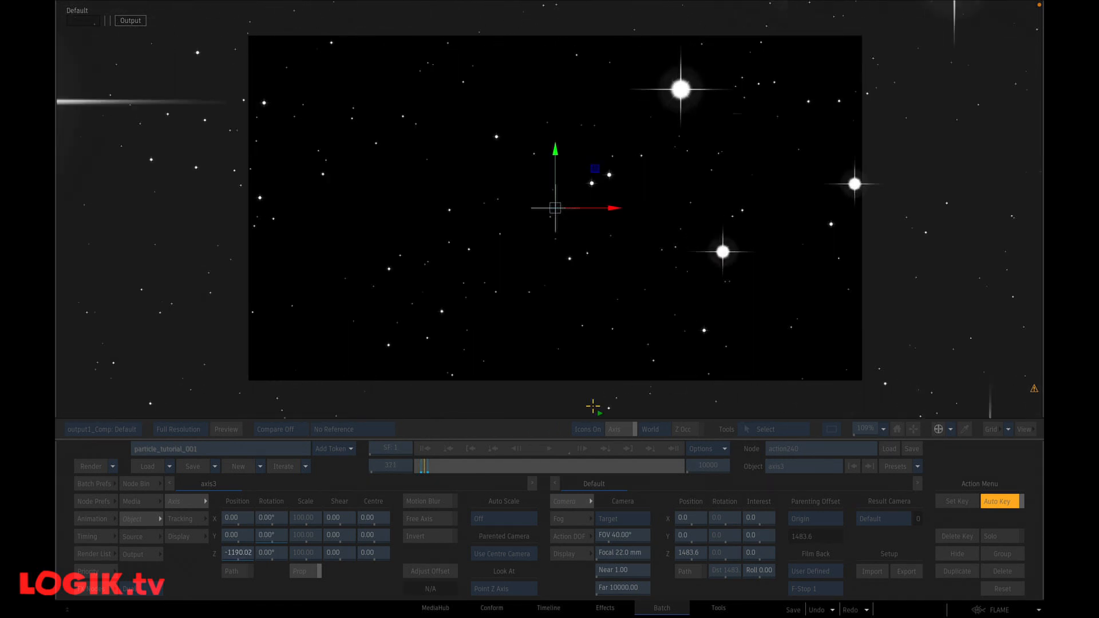
left_click(549, 449)
left_click(424, 449)
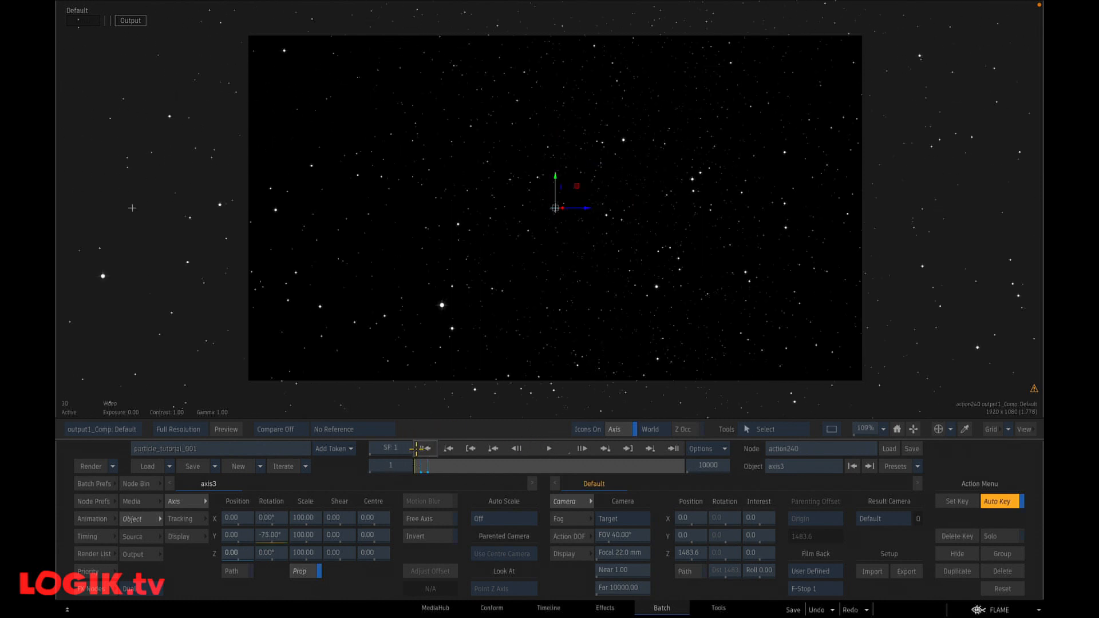
Step: Turn off Auto Key, replay the start of the animation, and return to the schematic at the first frame
left_click(997, 502)
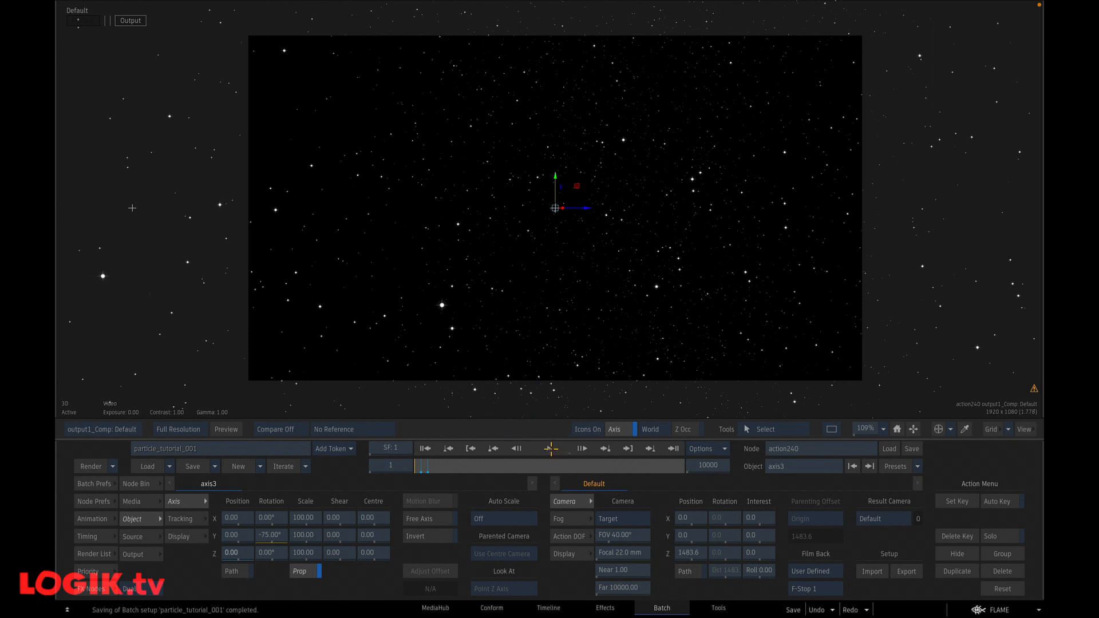
left_click(551, 448)
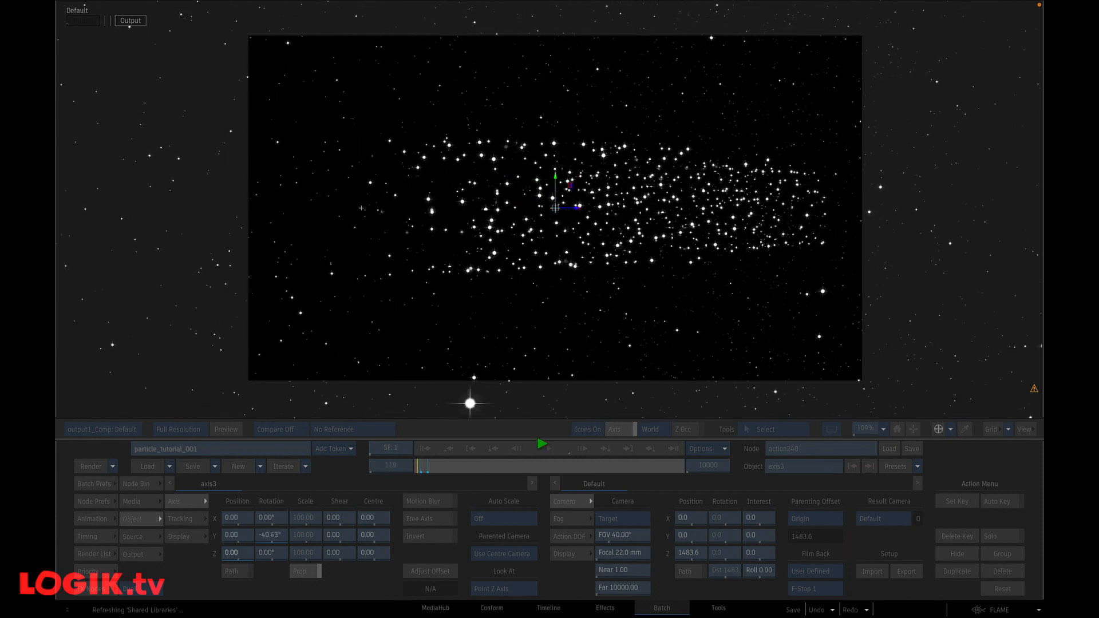
left_click(541, 444)
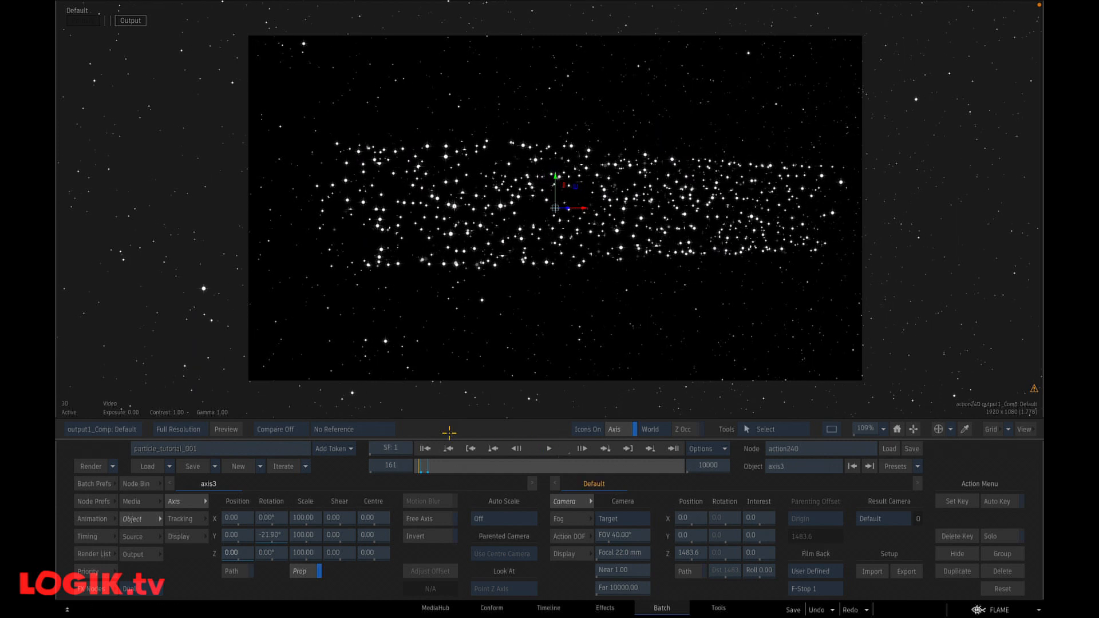
left_click(425, 449)
key("Escape")
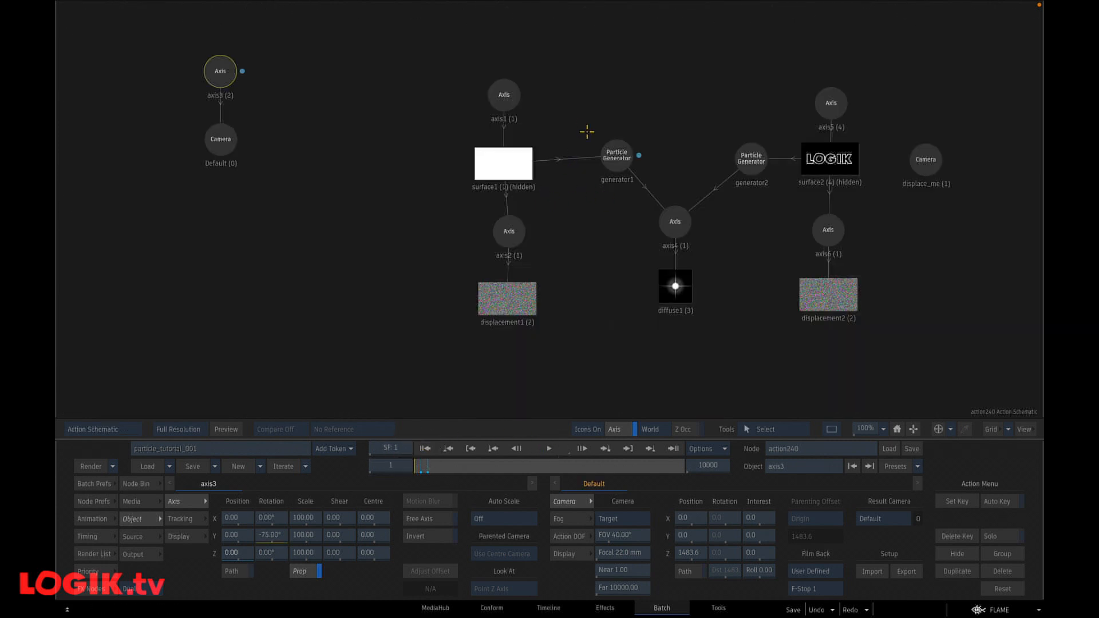
Step: Rearrange the schematic by placing axis4 with its diffuse map below generator1, making room under generator2
left_click(743, 161)
left_click(617, 154)
left_click_drag(618, 163, 618, 166)
left_click_drag(675, 232, 632, 239)
Step: Add a Particle Animator node under the LOGIK particle generator (generator2)
left_click(751, 163)
left_click(749, 163)
mouse_move(561, 543)
key("p")
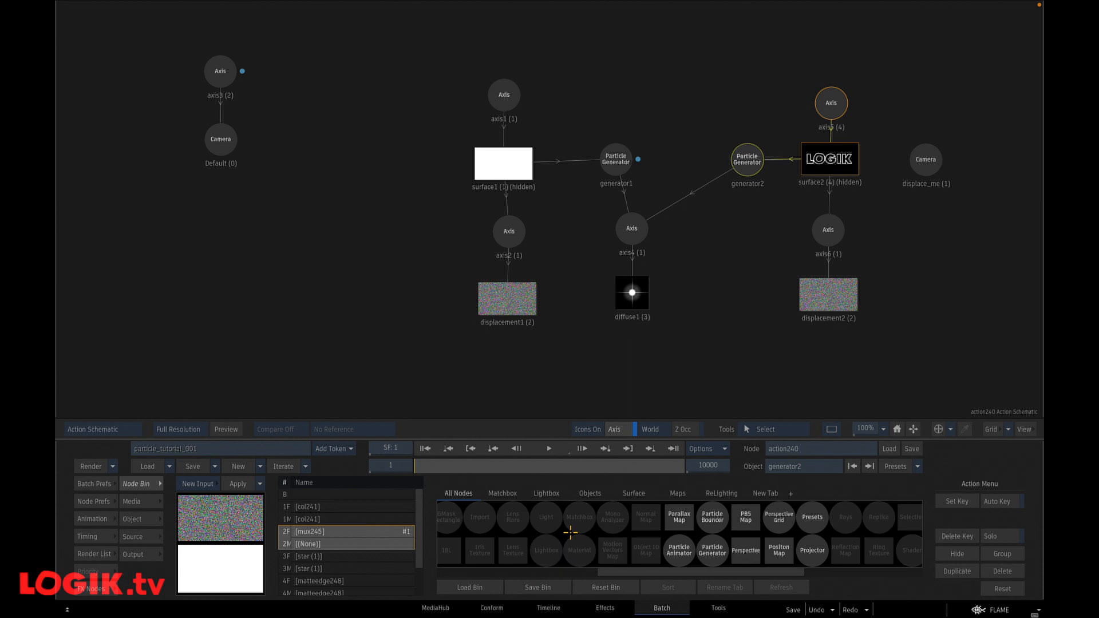
double_click(679, 551)
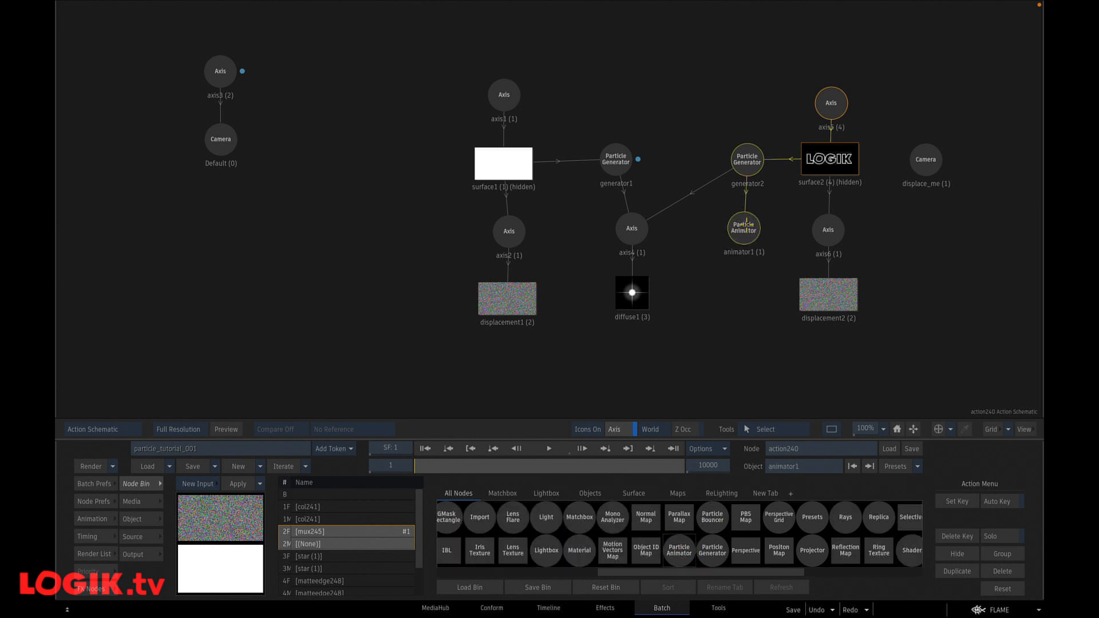
Step: Switch animator1 to Function mode and enter the expression "transparency = sin (lifetime1 * PI)"
left_click(199, 500)
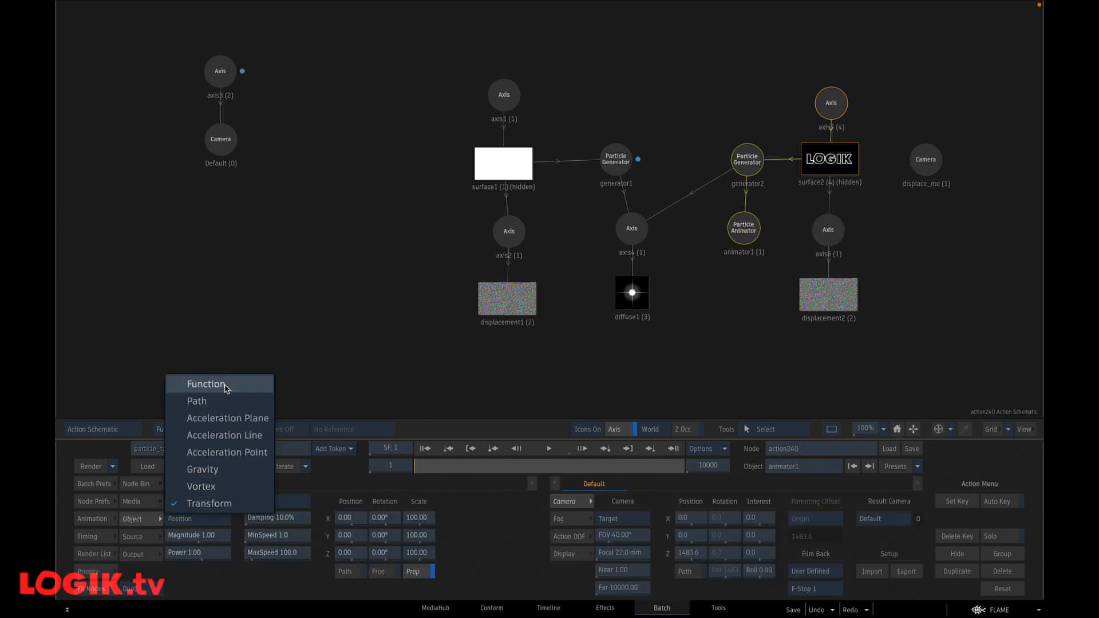
left_click(195, 381)
left_click(269, 589)
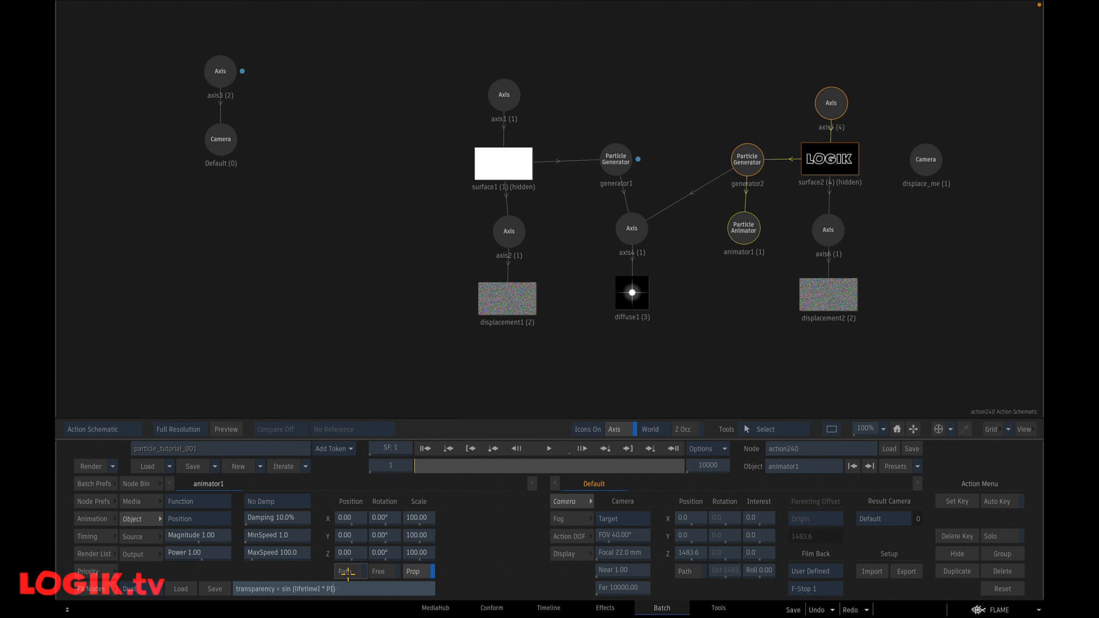
key("Return")
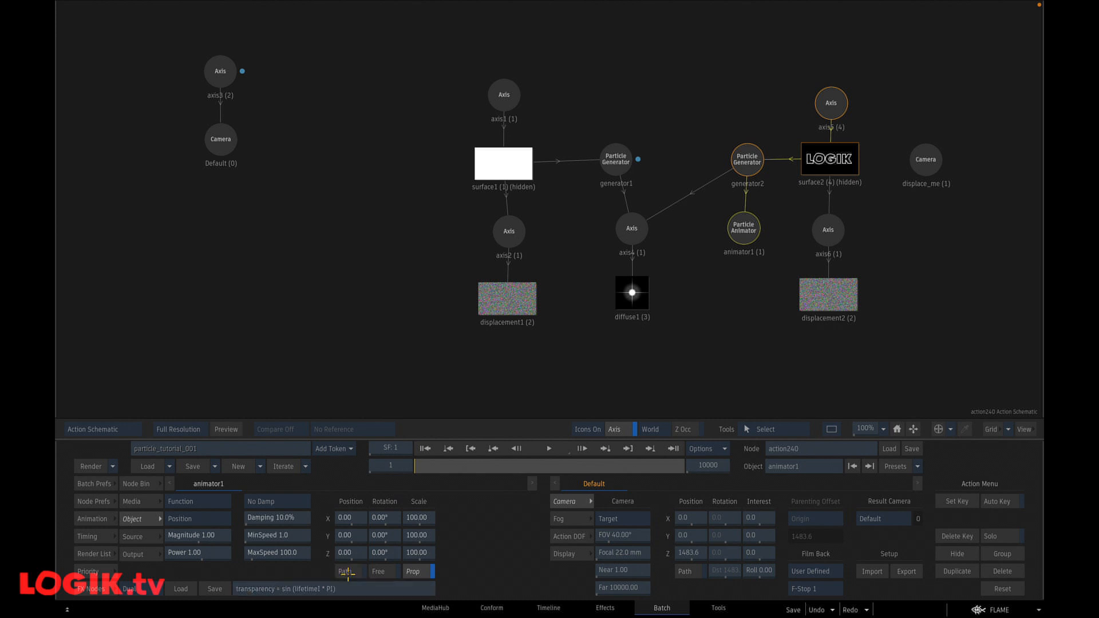
Step: Play the output from the first frame to check the LOGIK particles' transparency over their lifetime
key("F4")
left_click(548, 449)
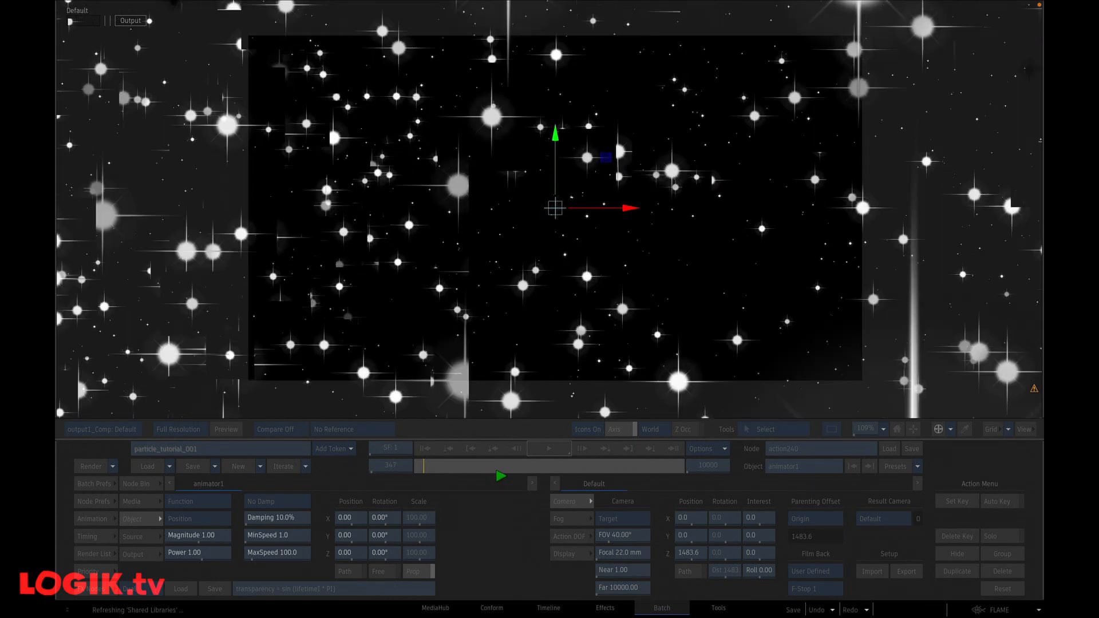
left_click(541, 448)
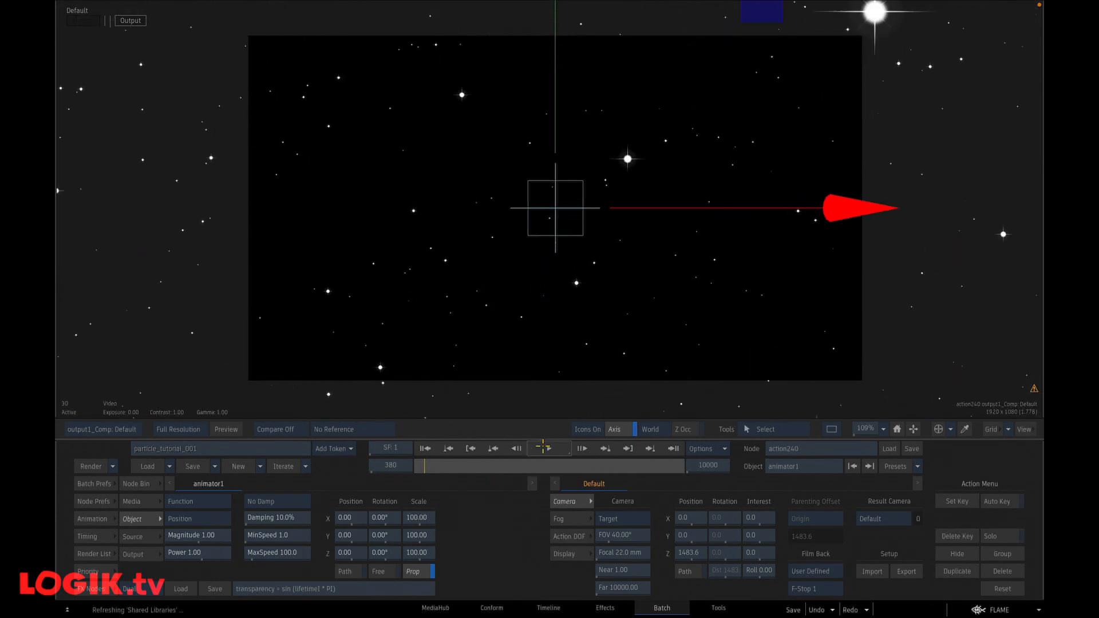
left_click(424, 448)
key("space")
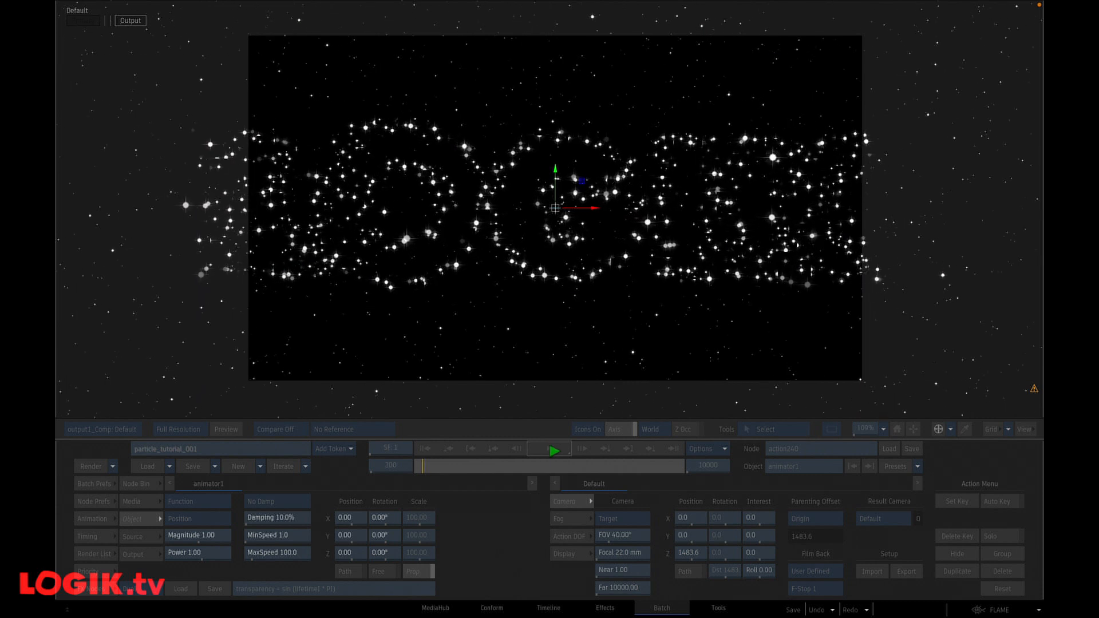
left_click(550, 448)
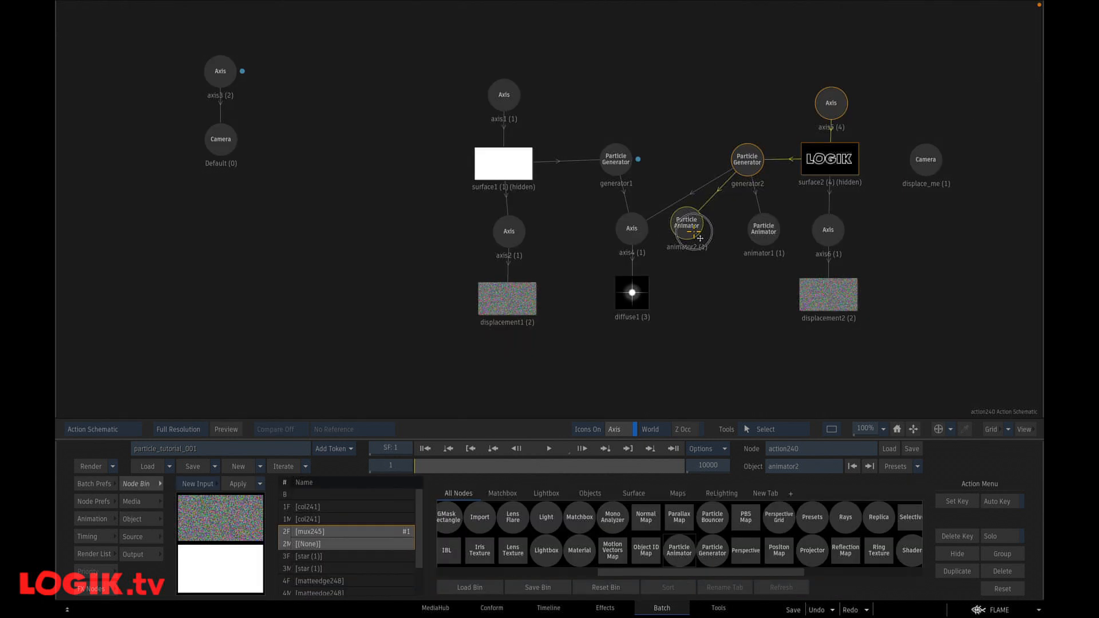
Step: Add a second Particle Animator (animator2) linked to both generator1 and generator2, and switch it to Function mode
mouse_move(694, 232)
left_mouse_down()
mouse_move(643, 170)
mouse_move(704, 237)
left_mouse_up()
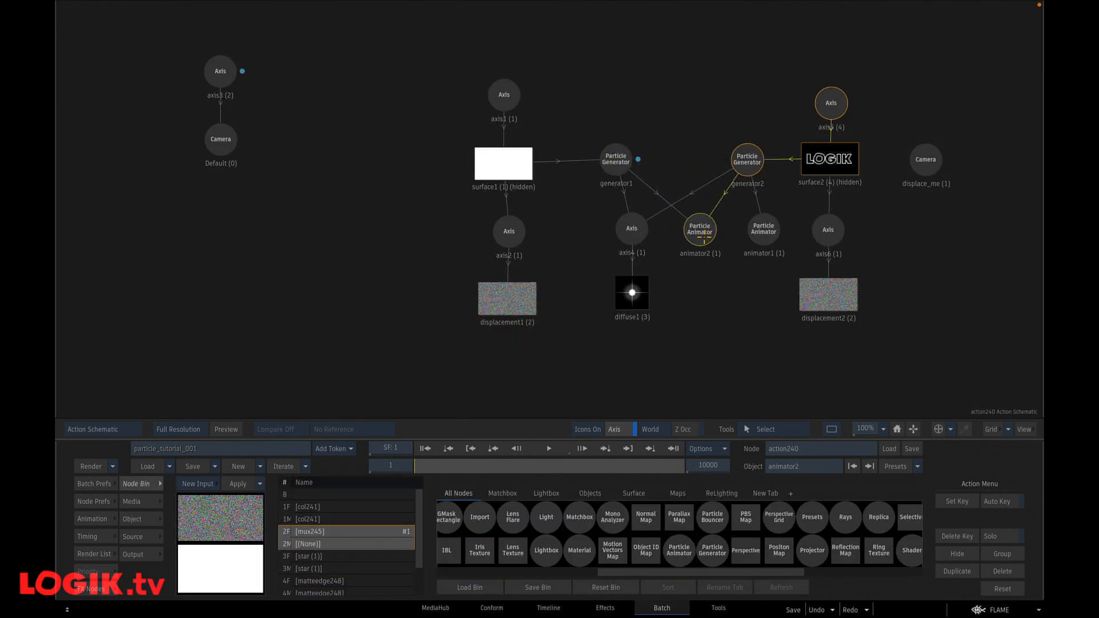
double_click(700, 229)
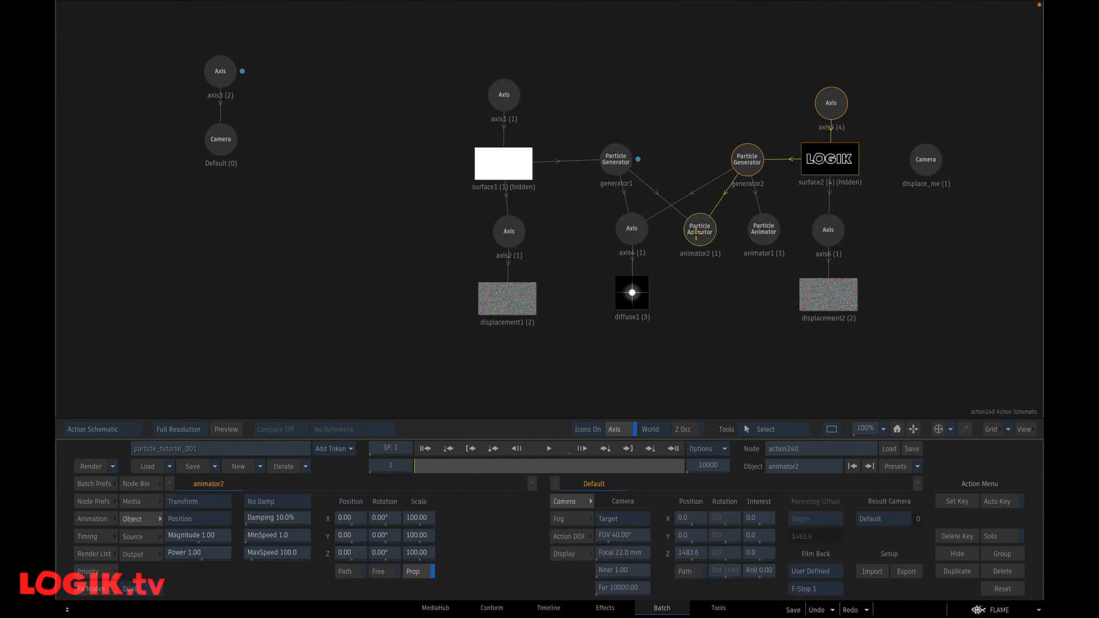
left_click(197, 502)
left_click(213, 384)
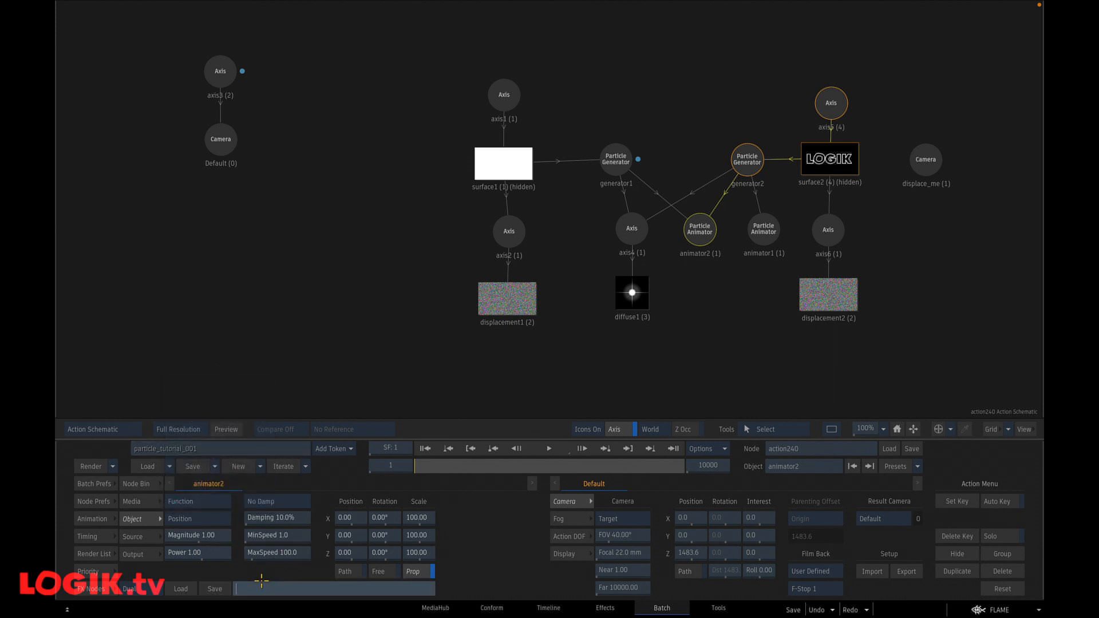
left_click(483, 380)
left_click(699, 237)
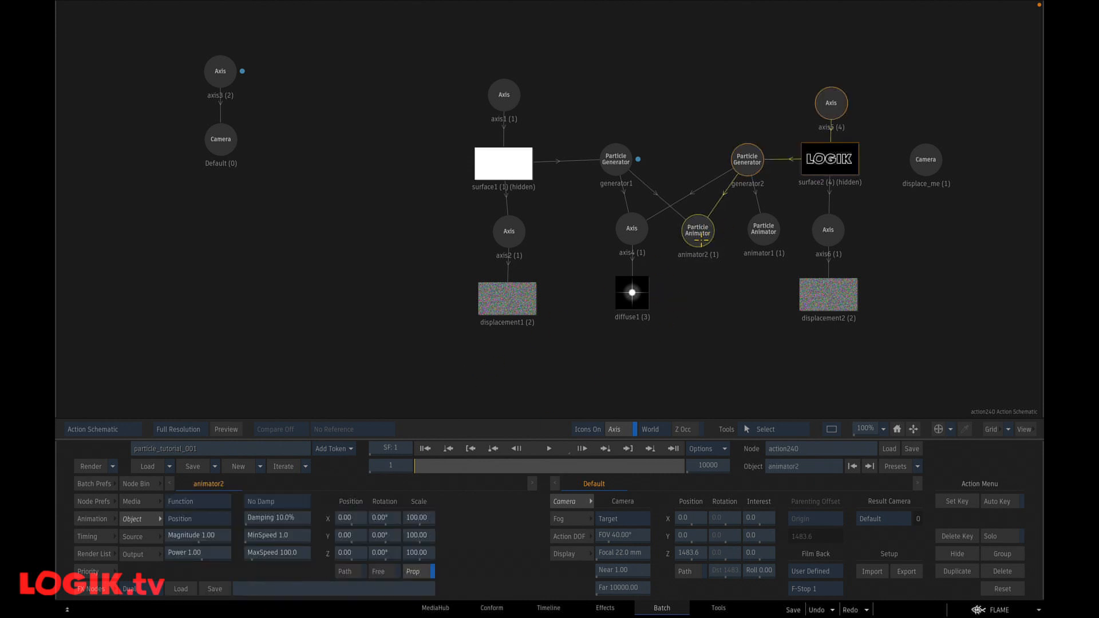
left_click(738, 243)
left_click(698, 235)
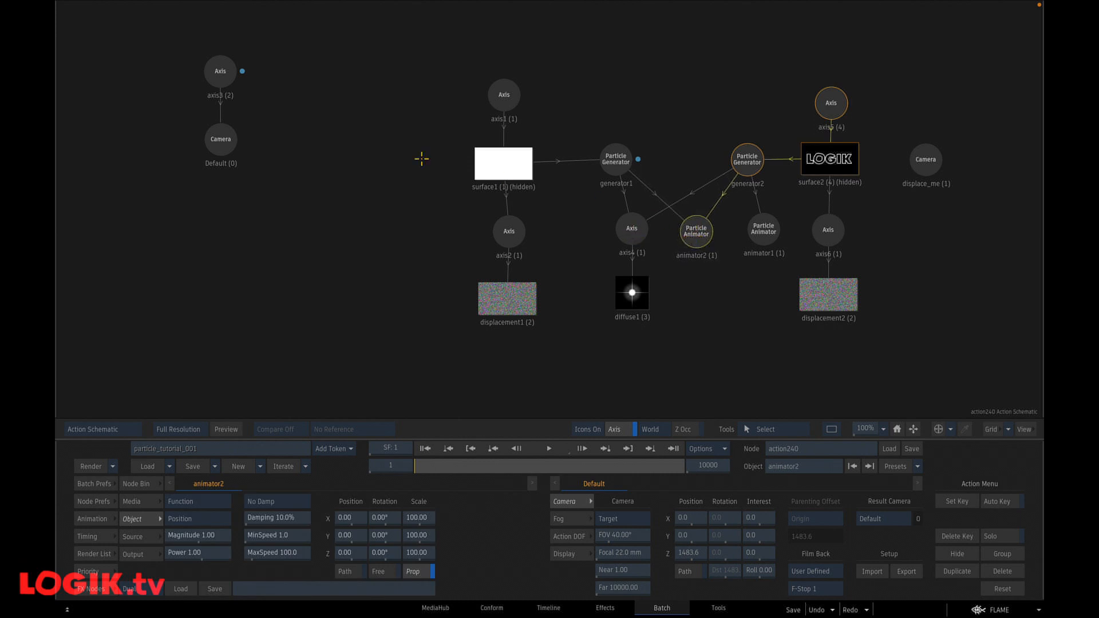
Step: Select the Default camera and play its move through the particles in the top view, replaying it from the first frame
left_click(220, 137)
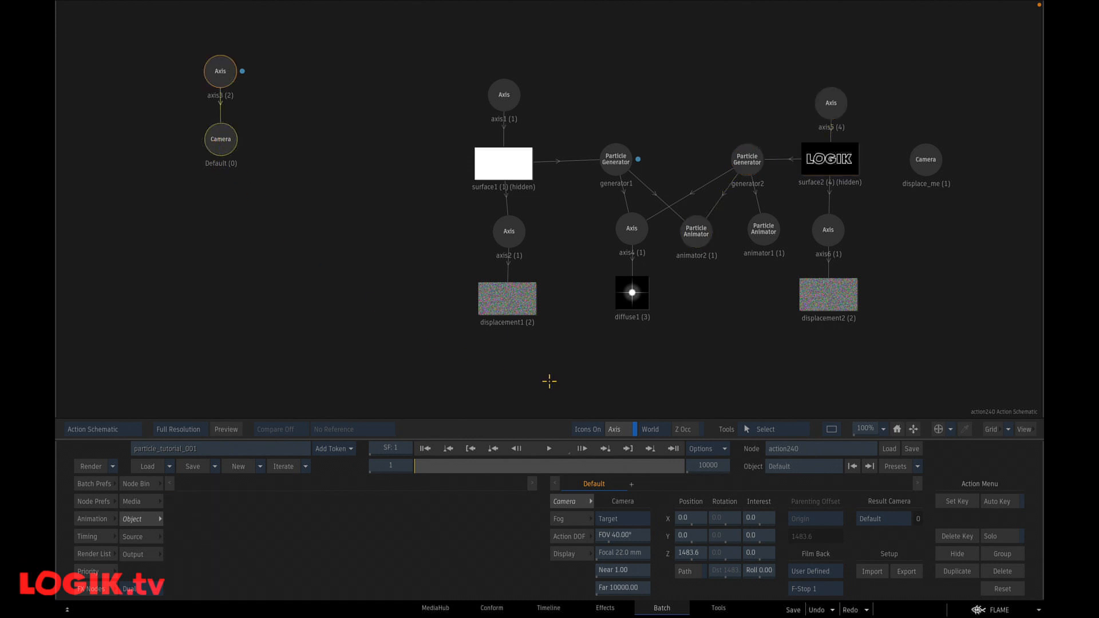
left_click(263, 144)
left_click(220, 139)
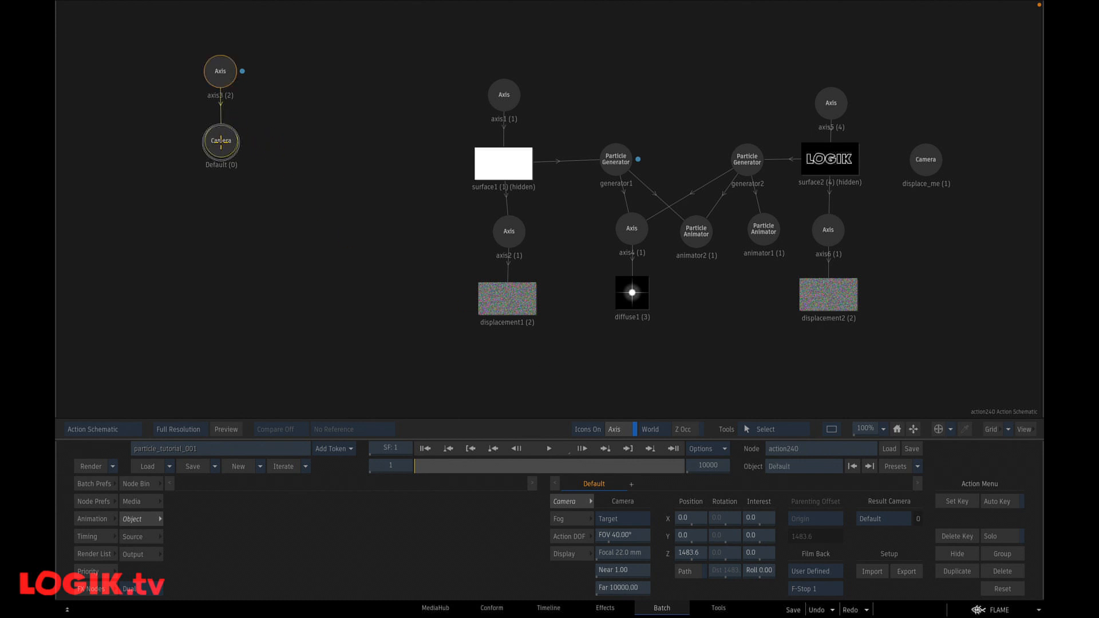
key("grave")
left_click(548, 448)
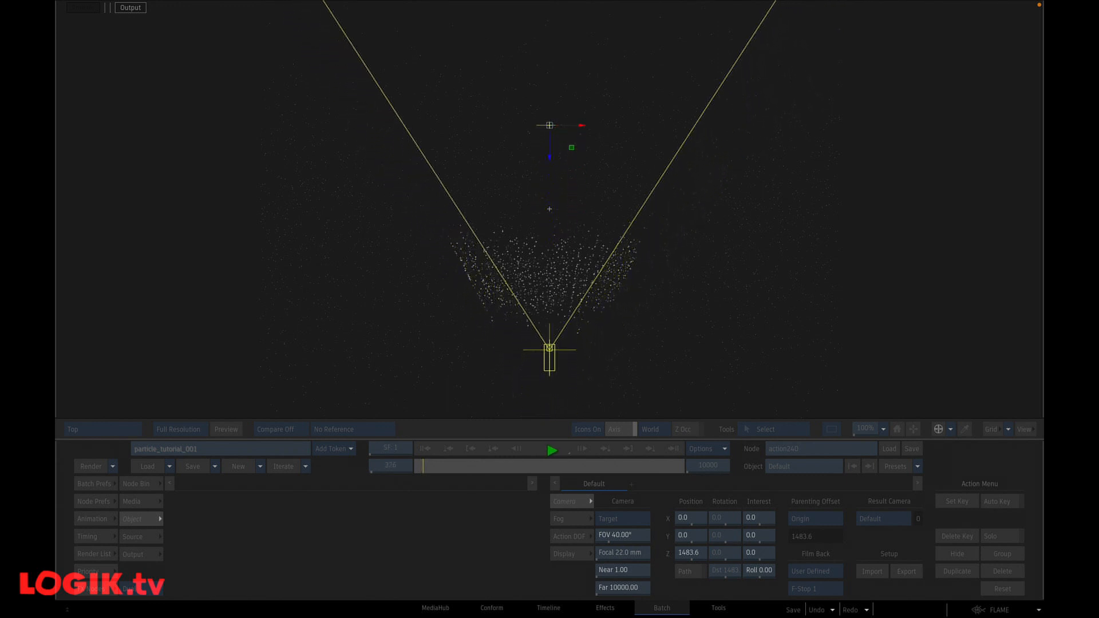
key("space")
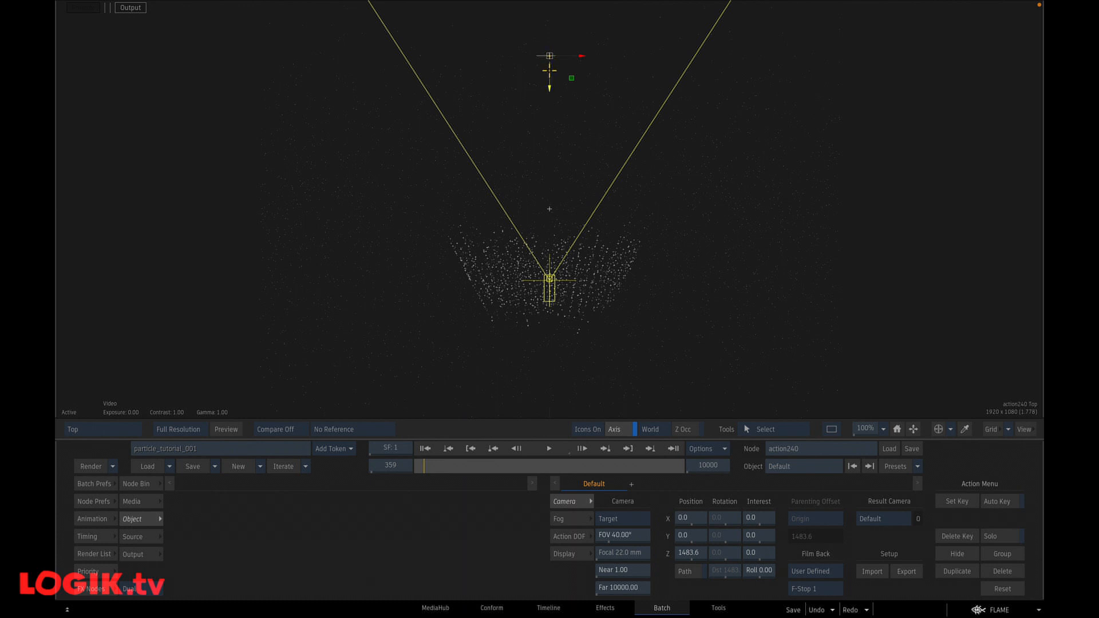
left_click(425, 448)
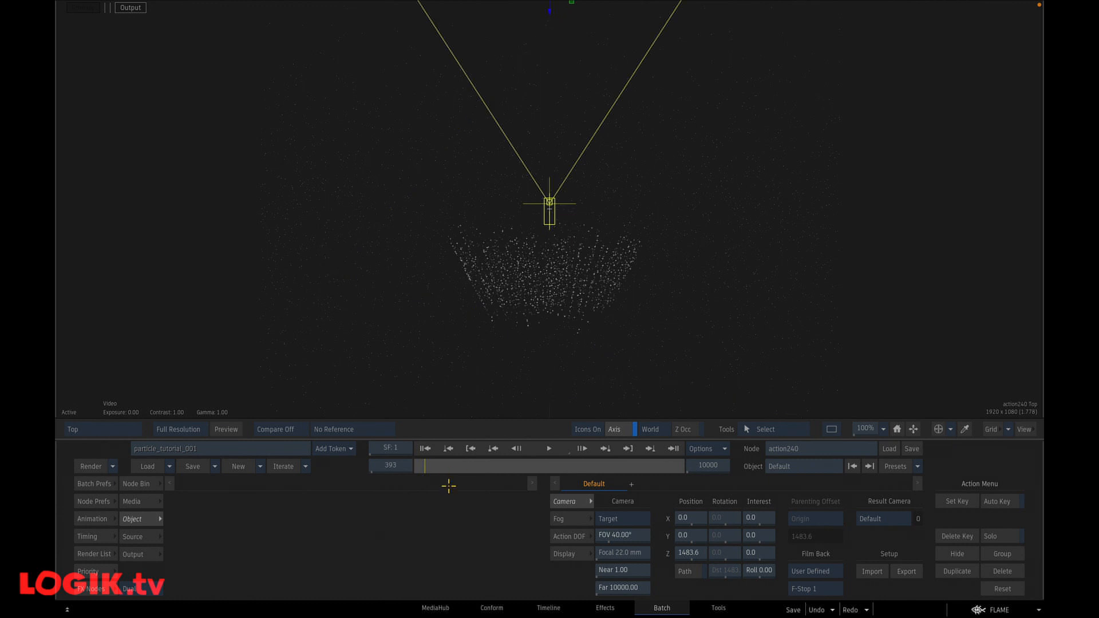
left_click(425, 448)
left_click(548, 449)
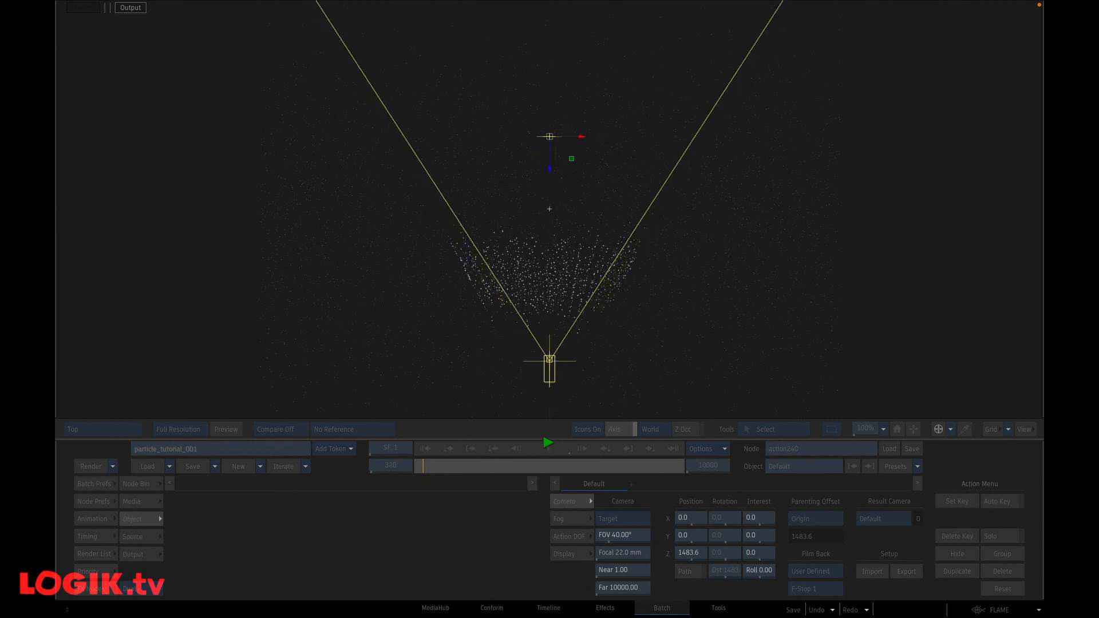
left_click(550, 443)
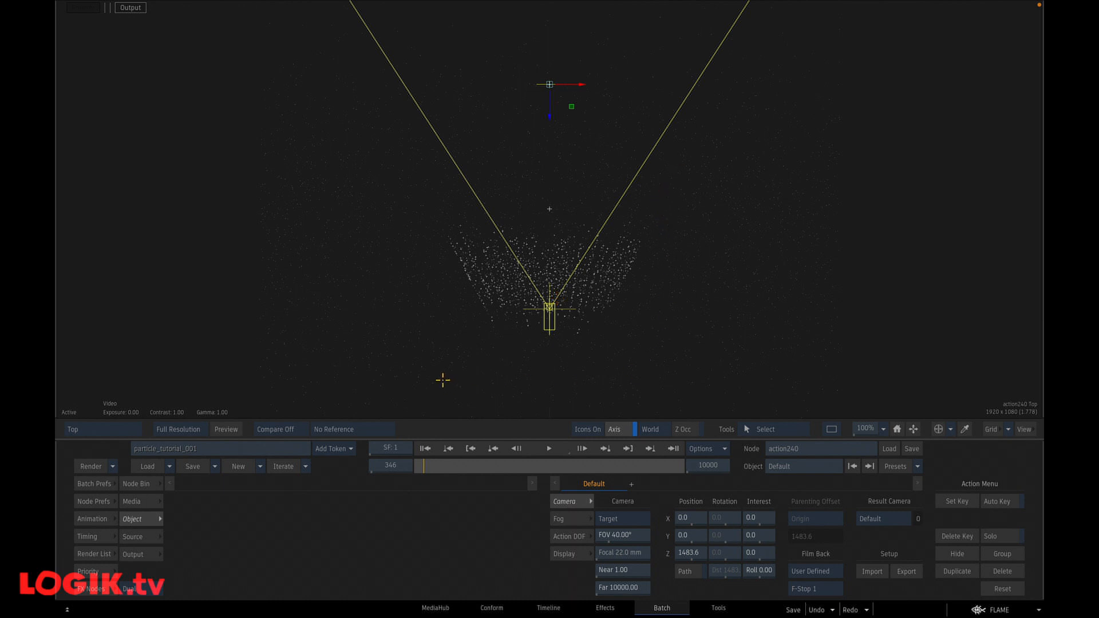
Step: Add a new Axis node (axis7) to the schematic and place it beside the Default camera
key("Escape")
key("Escape")
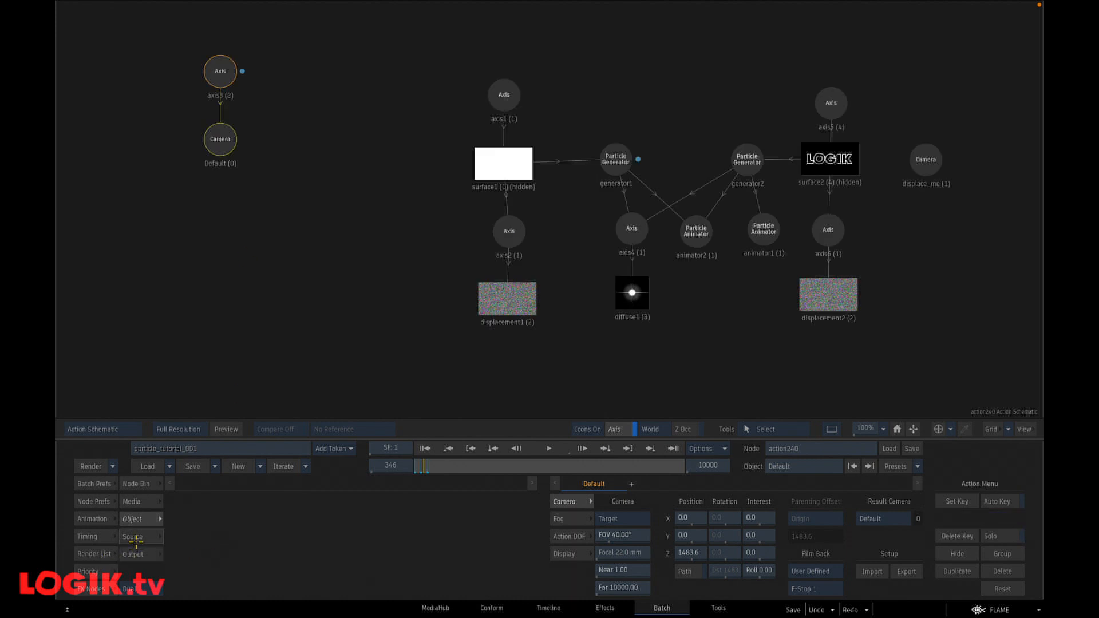
key("ctrl+f")
key("a")
key("Return")
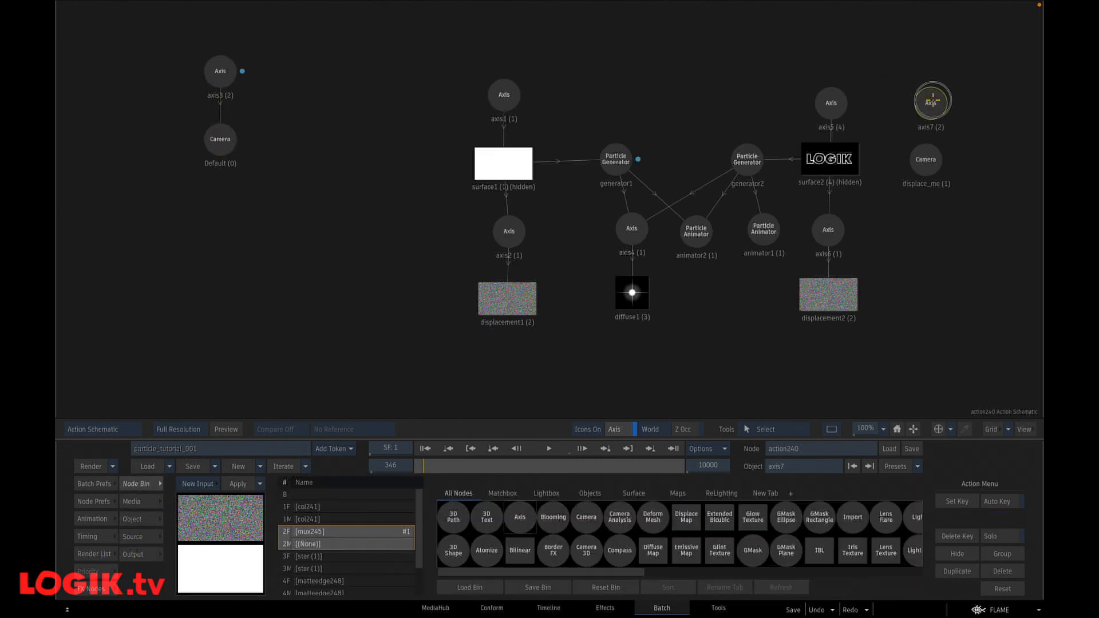
left_click(298, 138)
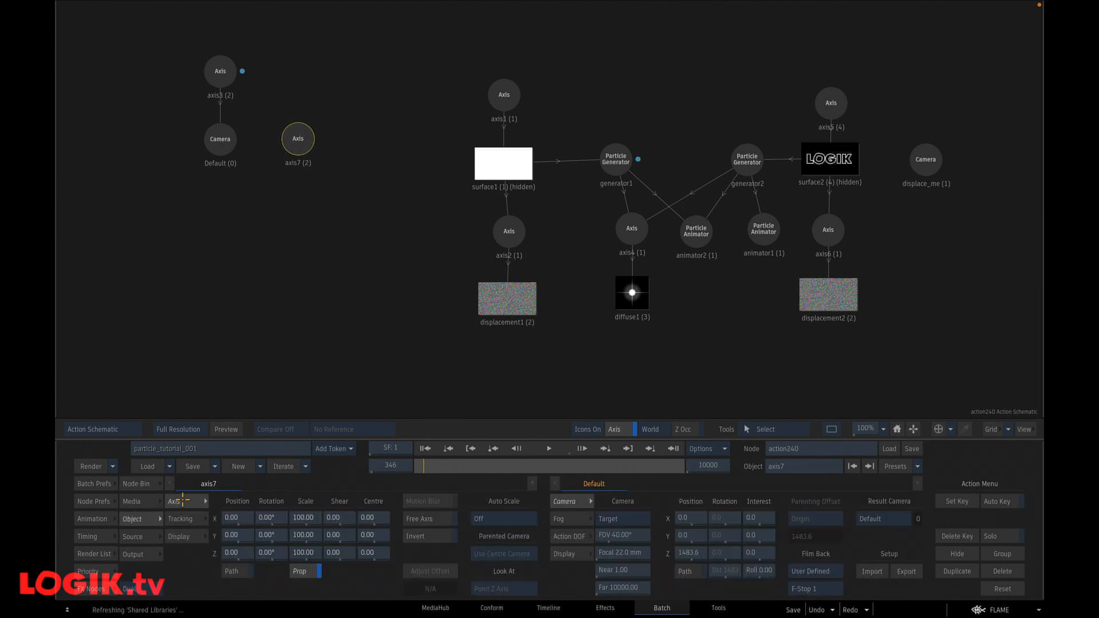
Step: Show axis7's position channels in the animation editor and select its z channel
left_click(92, 518)
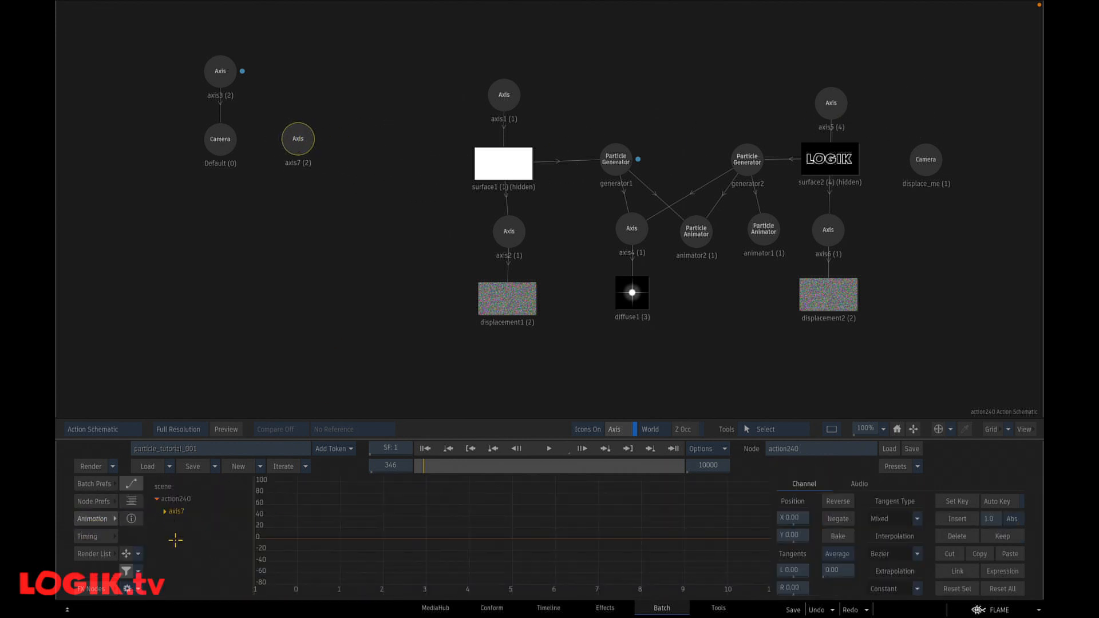
left_click(165, 512)
left_click(170, 523)
left_click(177, 564)
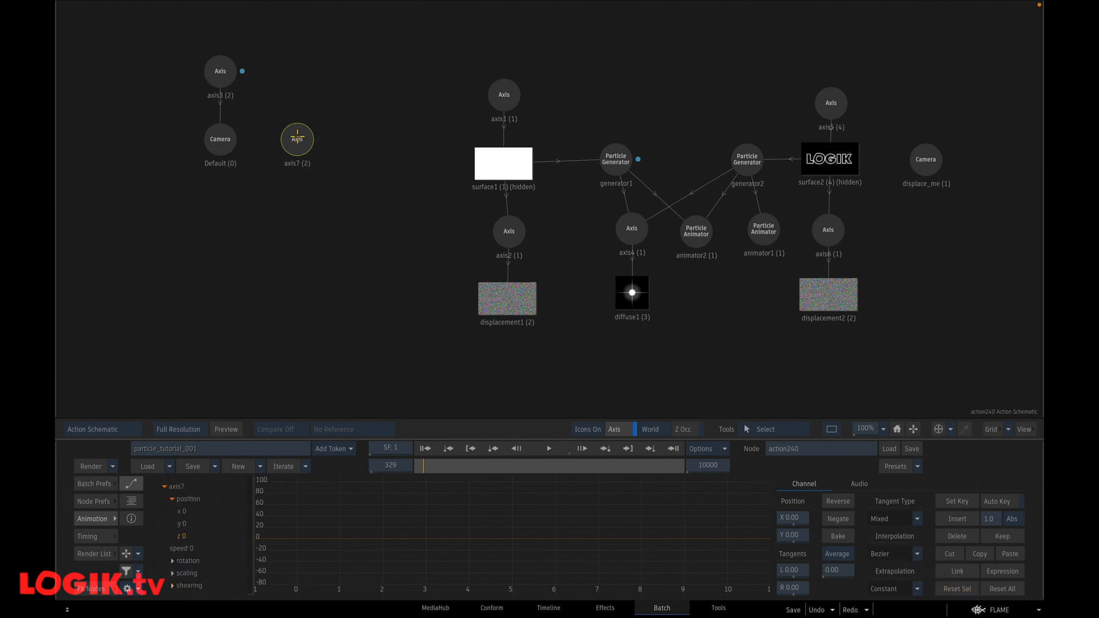
left_click_drag(297, 139, 295, 139)
left_click(222, 136)
left_click(220, 73)
left_click(222, 142)
left_click(219, 74)
left_click(222, 141)
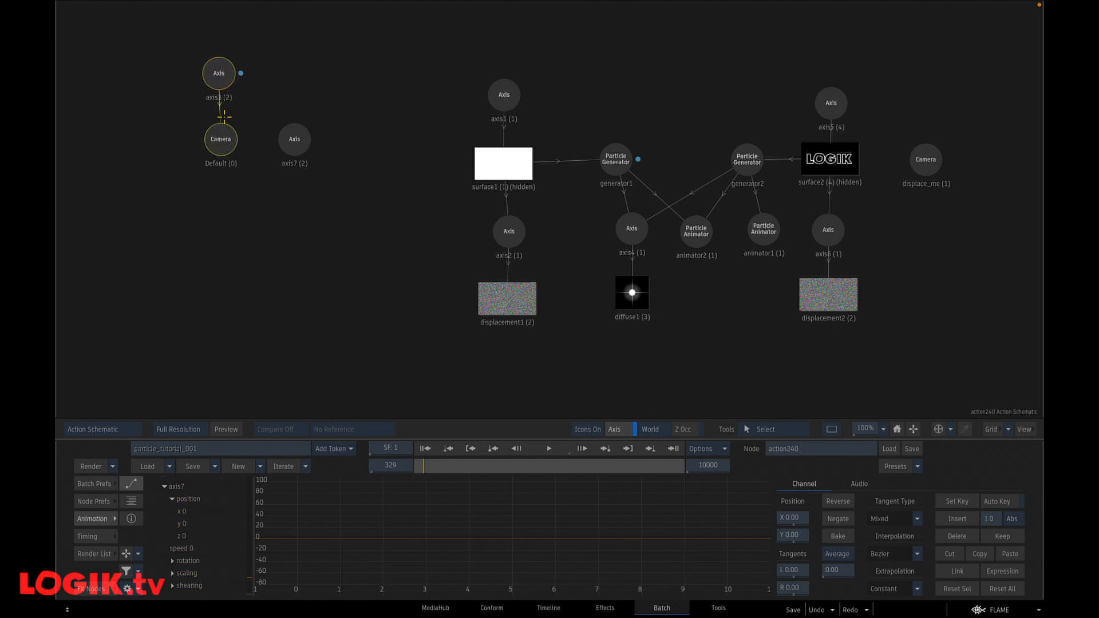
left_click(294, 140)
left_click(224, 136)
left_click(220, 78)
left_click(220, 135)
left_click(220, 76)
left_click(222, 135)
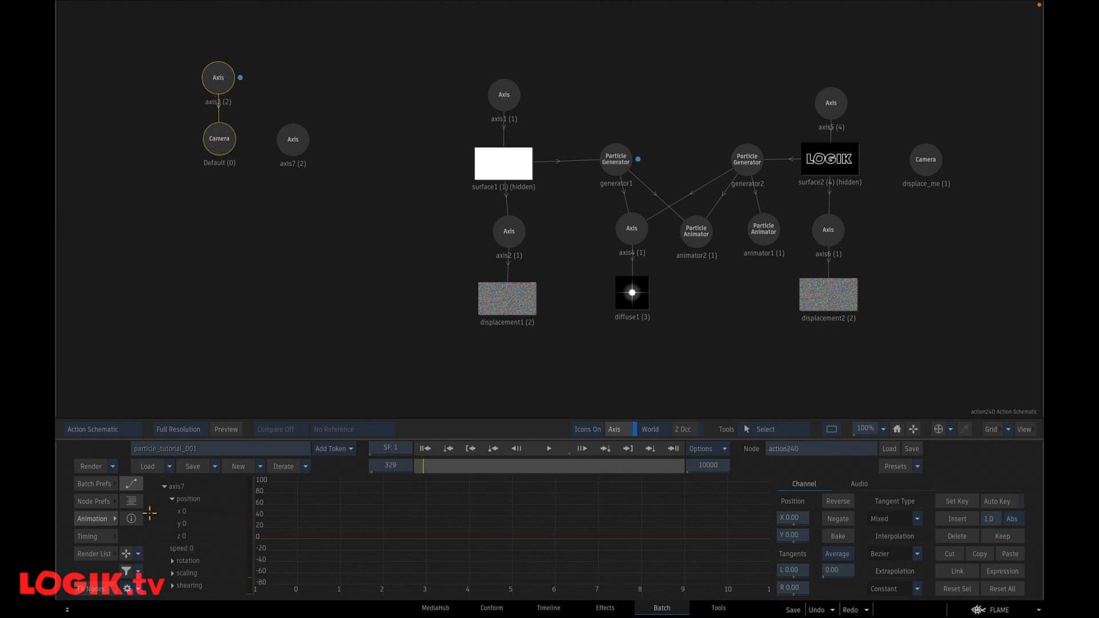
Step: Drive axis7's z position with the expression "Default.position.z+axis3.position.z"
left_click(157, 537)
key("e")
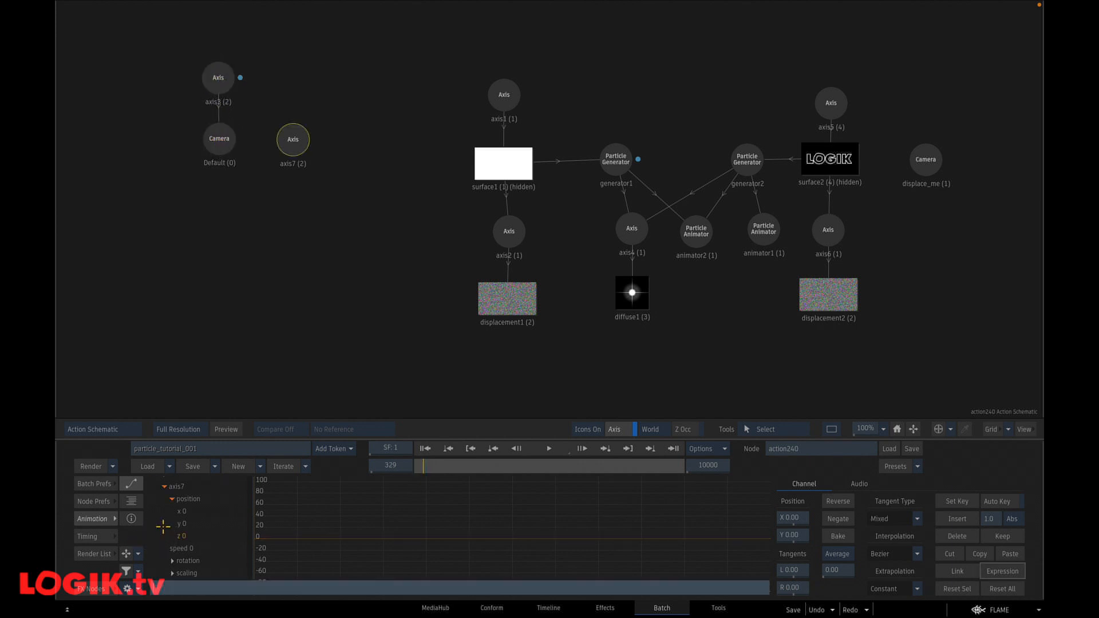
type("Default.position.z+axis3.position.z")
key("Return")
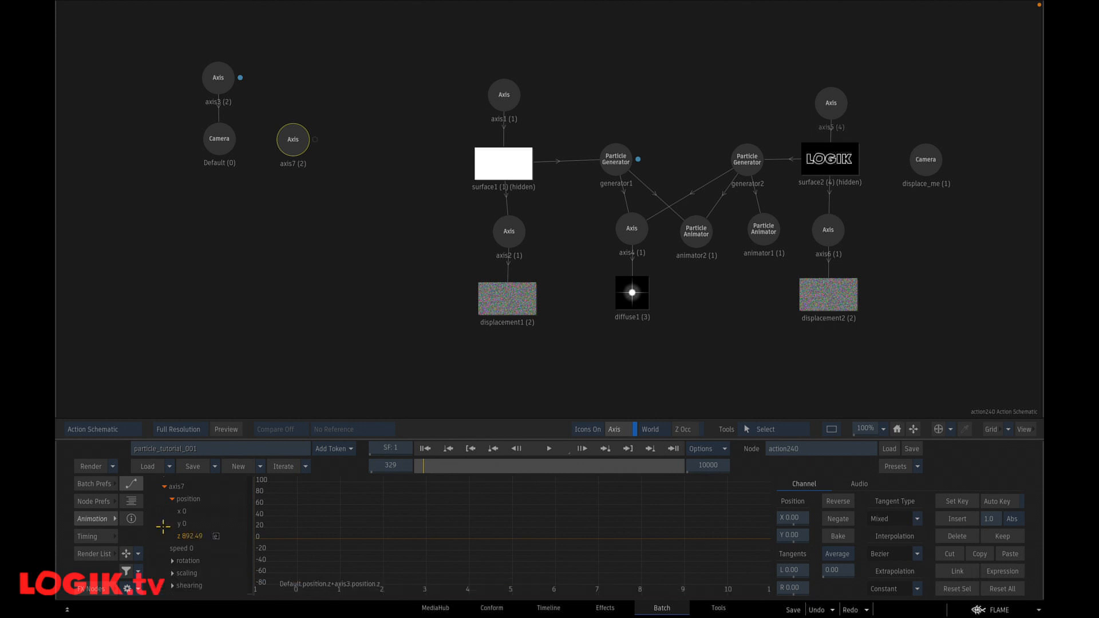
Step: Play the animation in the top view to check axis7's movement against the camera, and return to the first frame
key("Escape")
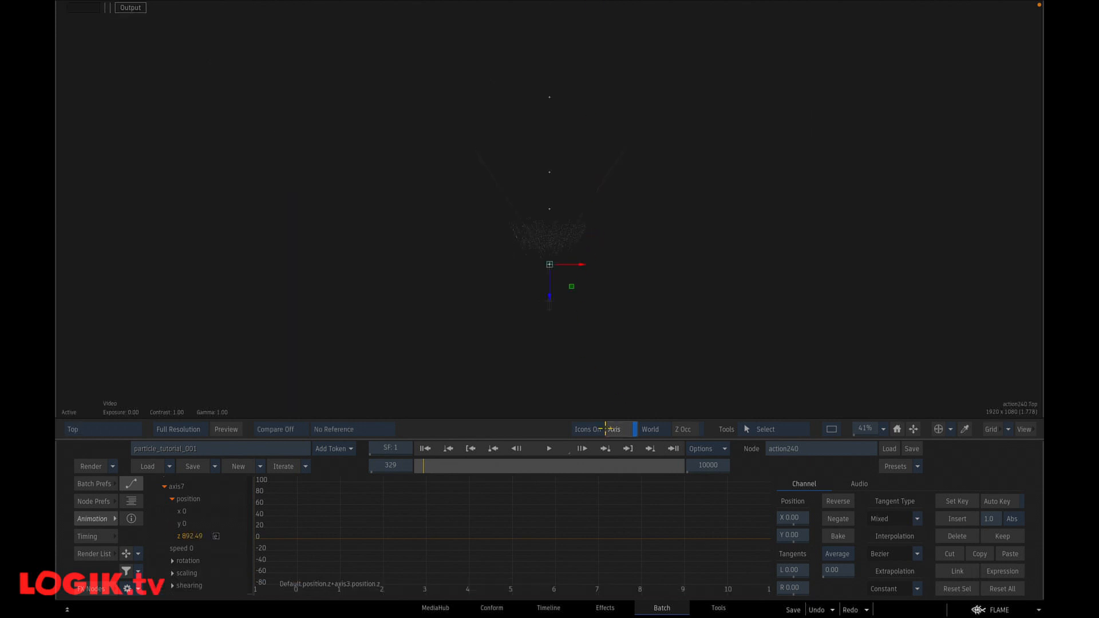
left_click(549, 448)
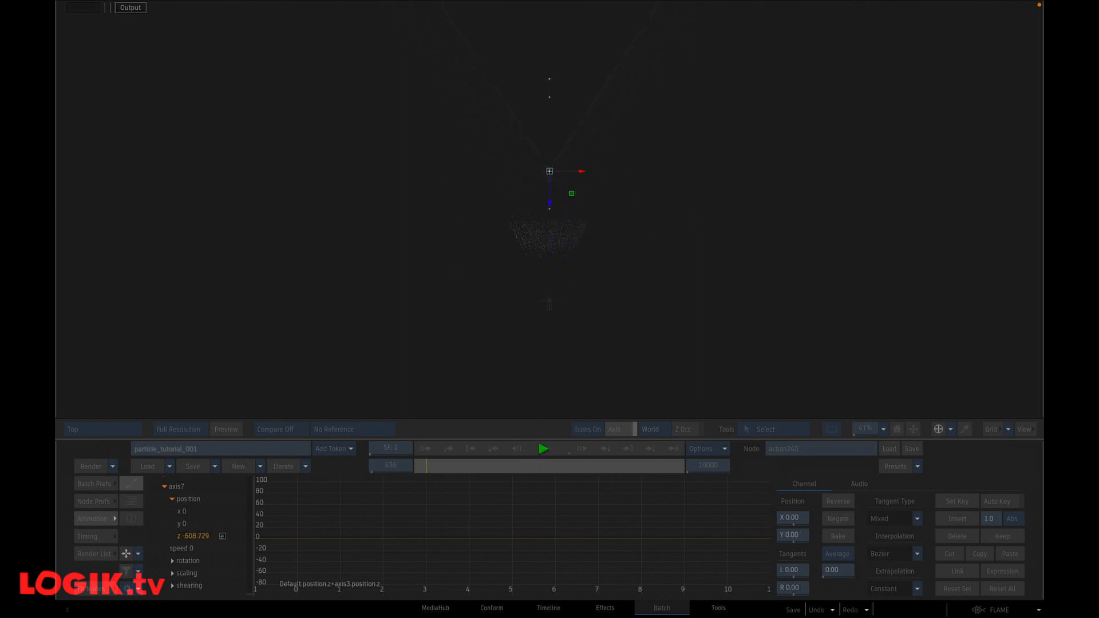
left_click(549, 447)
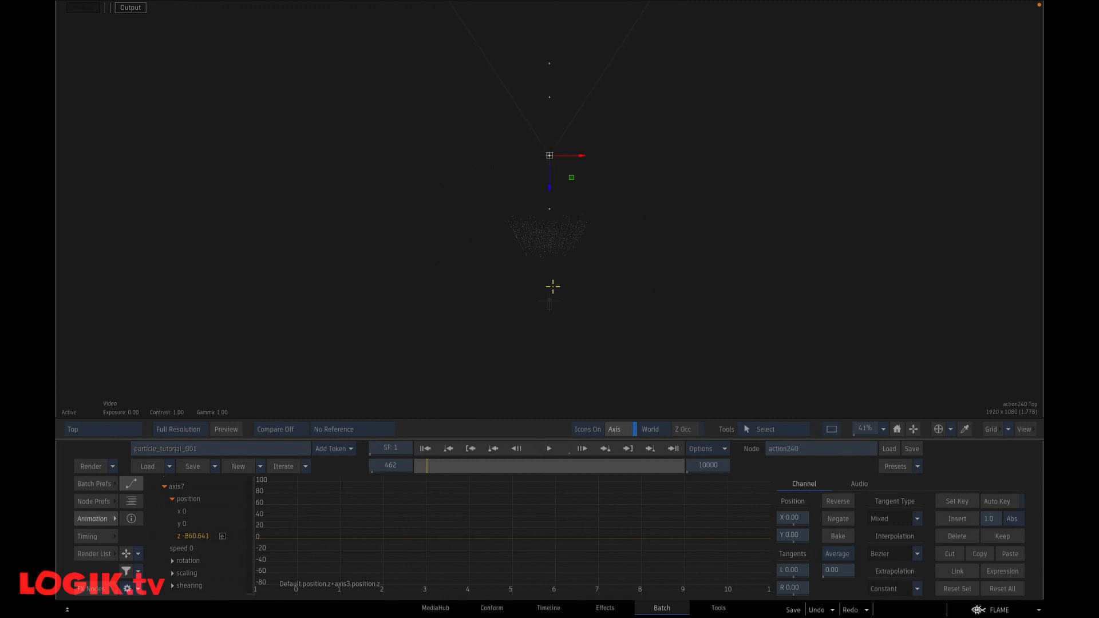
left_click(422, 449)
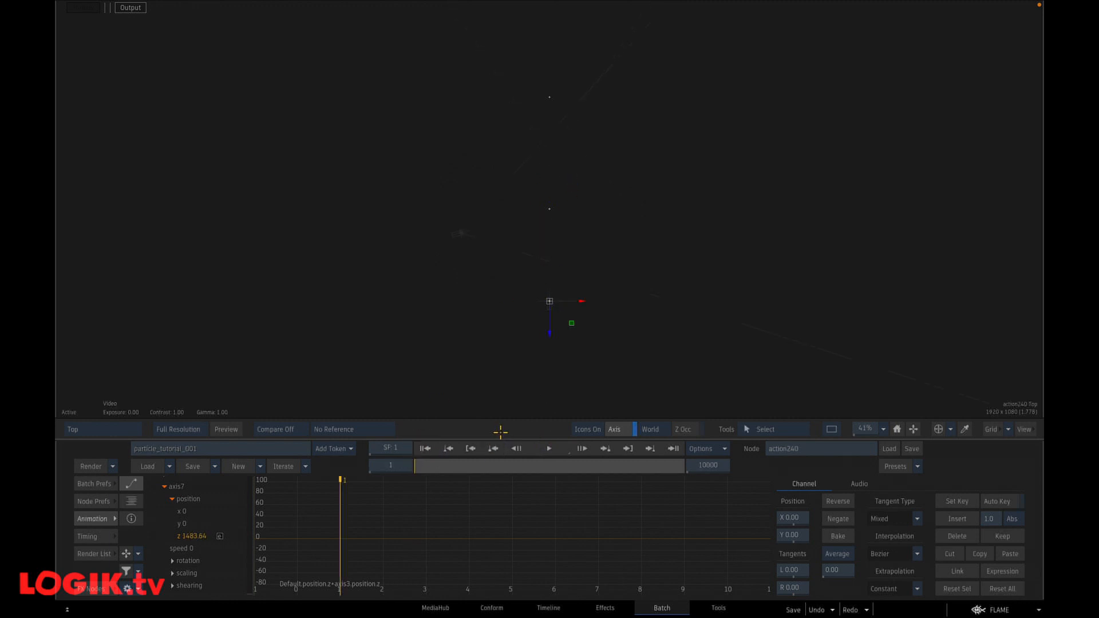
left_click(548, 449)
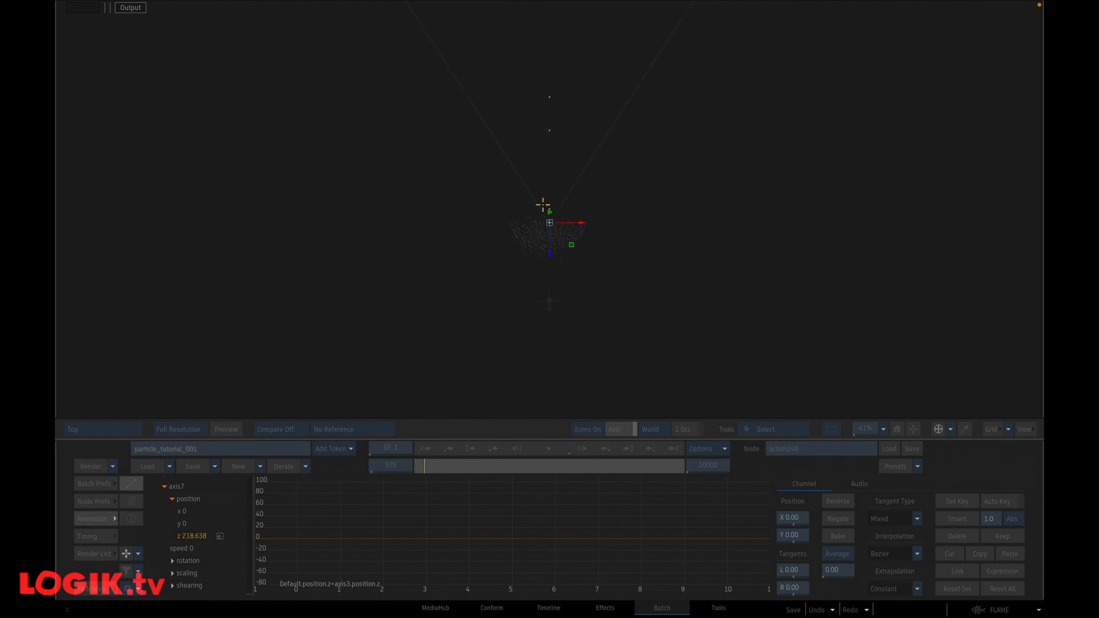
left_click(549, 448)
left_click(425, 449)
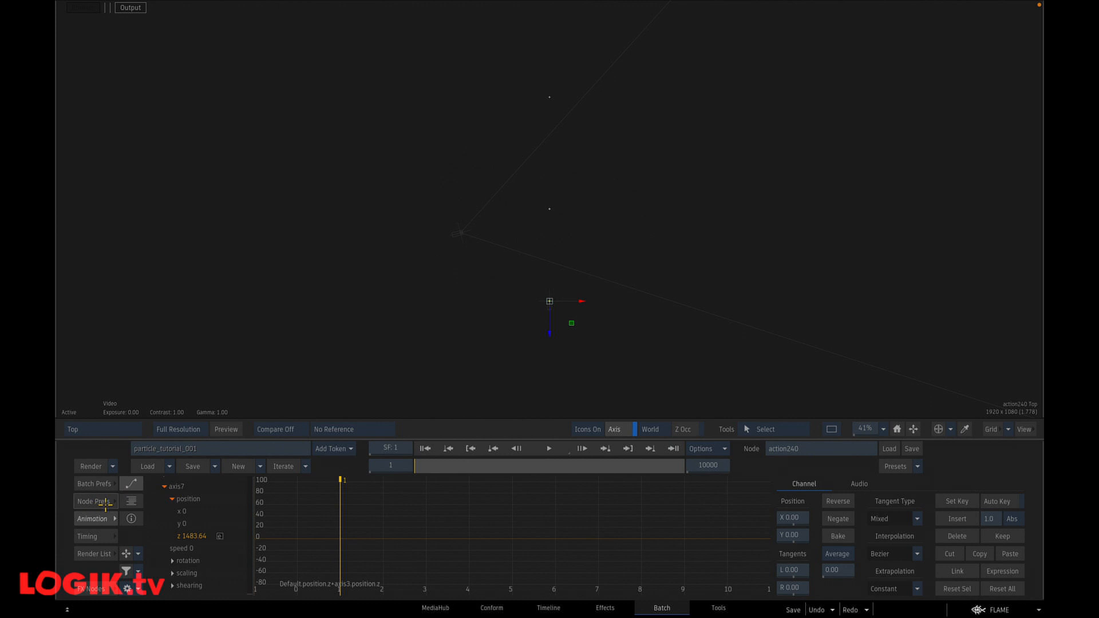
Step: Link animator2's Magnitude to the copied Z position channel of axis7
key("F4")
double_click(691, 241)
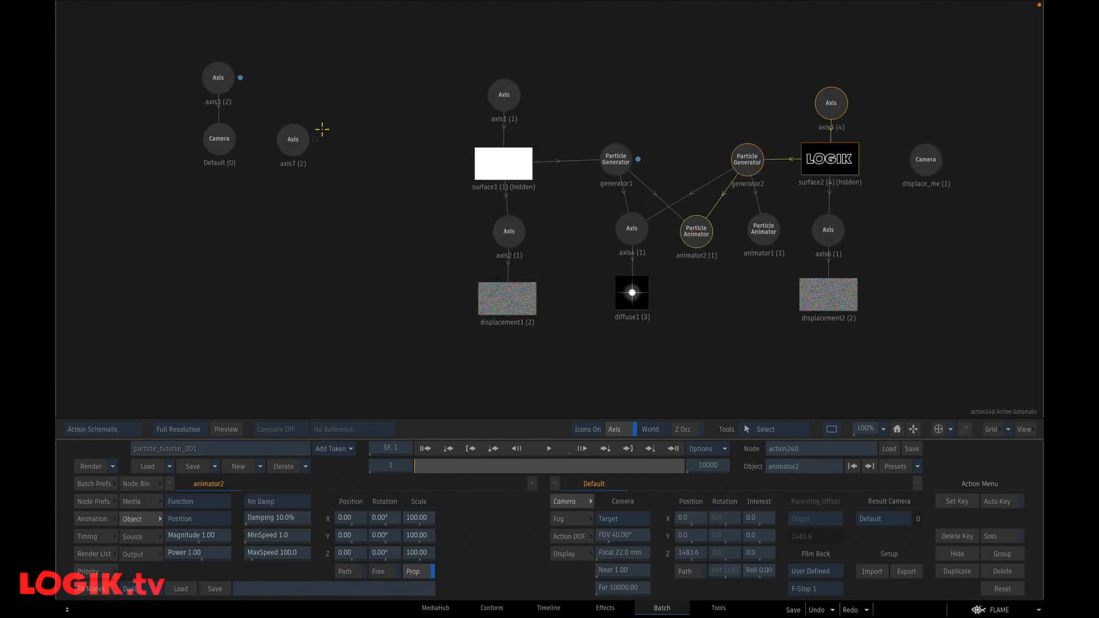
double_click(293, 139)
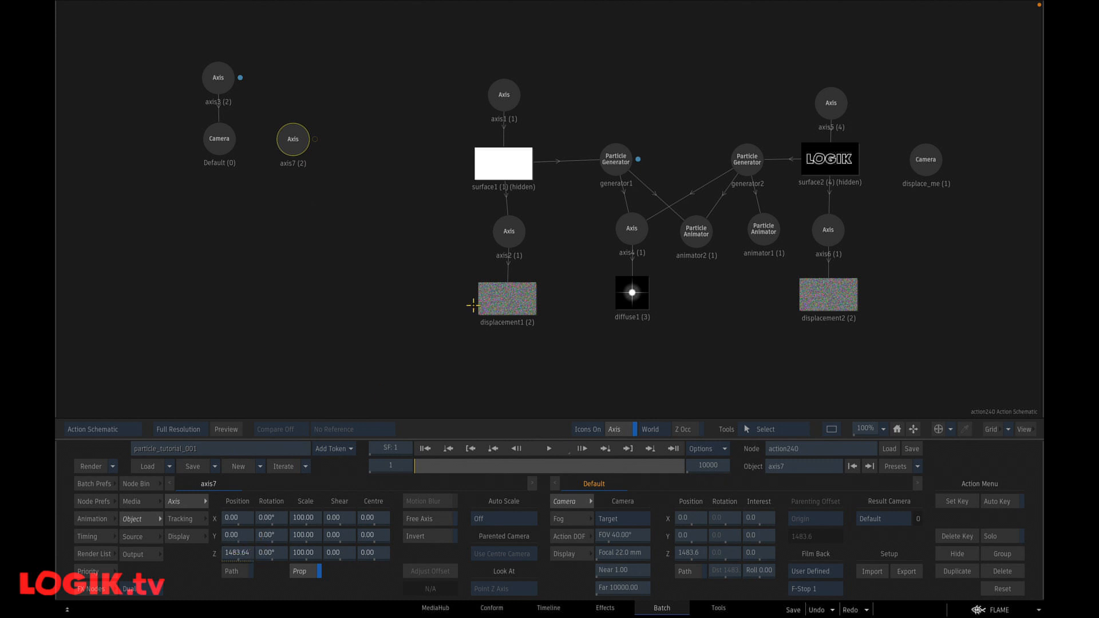
double_click(697, 228)
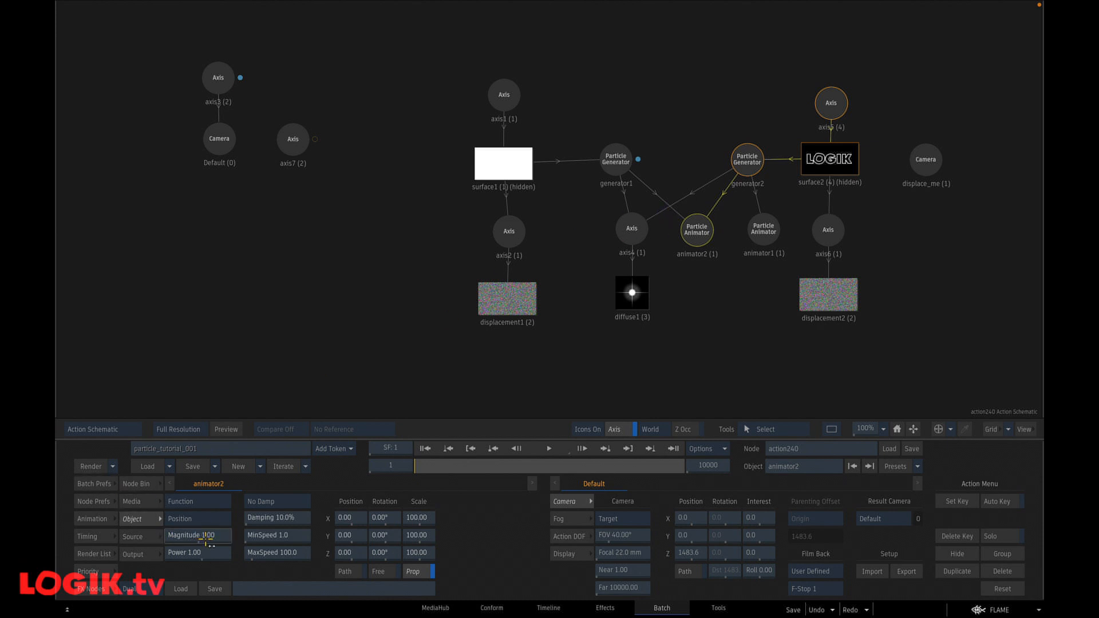
left_click_drag(302, 140, 300, 138)
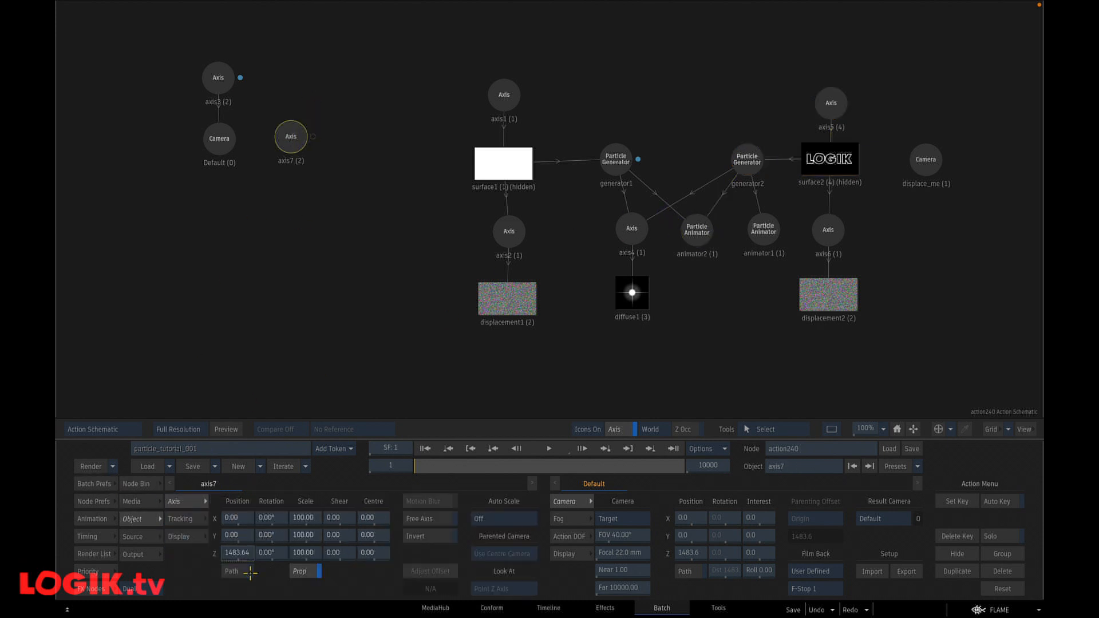
right_click(237, 552)
left_click(312, 586)
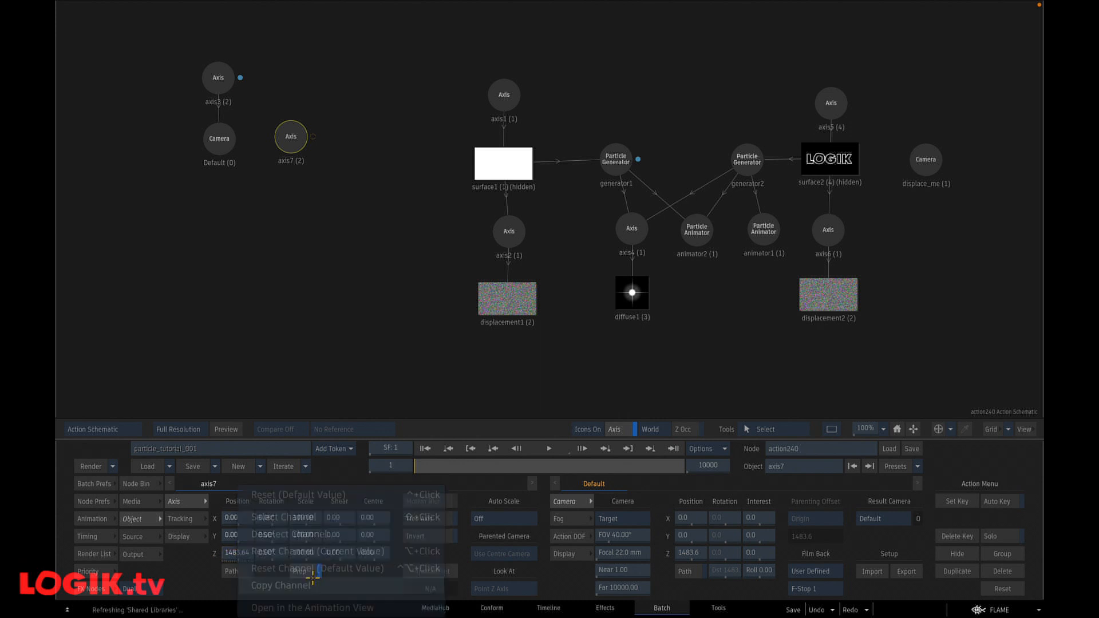
left_click(694, 228)
right_click(201, 535)
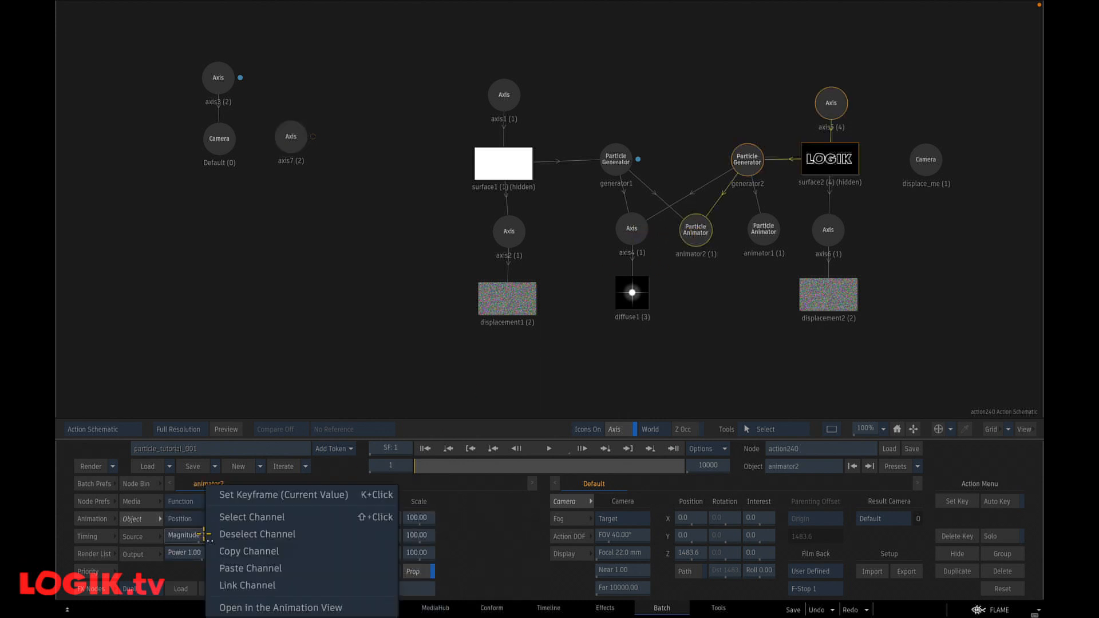
left_click(284, 585)
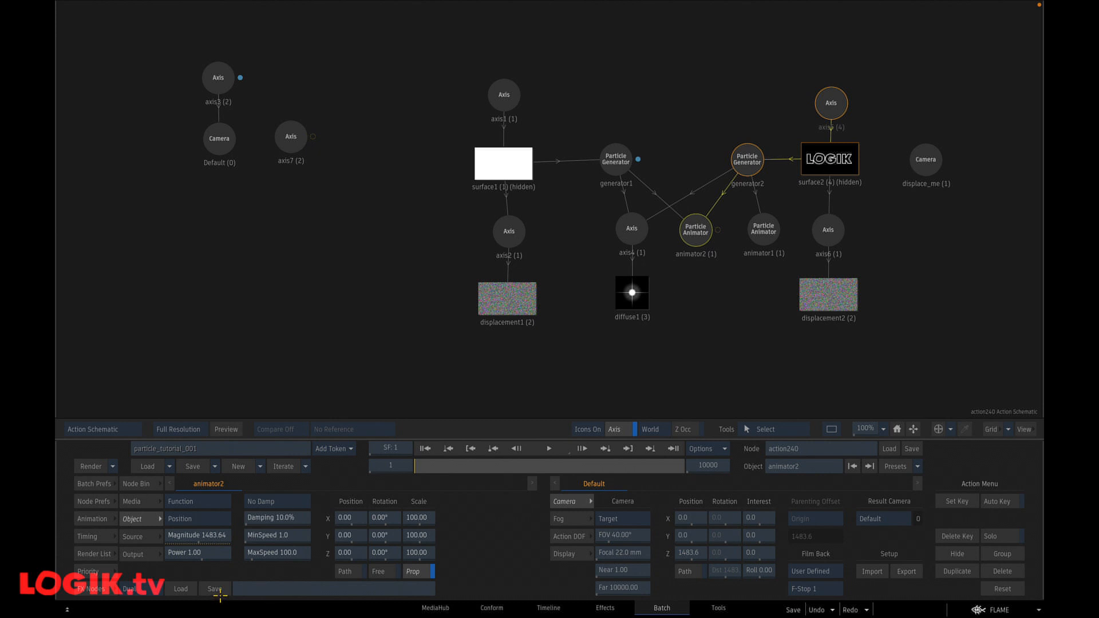
Step: Enter the expression "size = size * smoothstep (minSpeed, maxSpeed, length((0, 0, magnitude)-pos))" for animator2
left_click(267, 590)
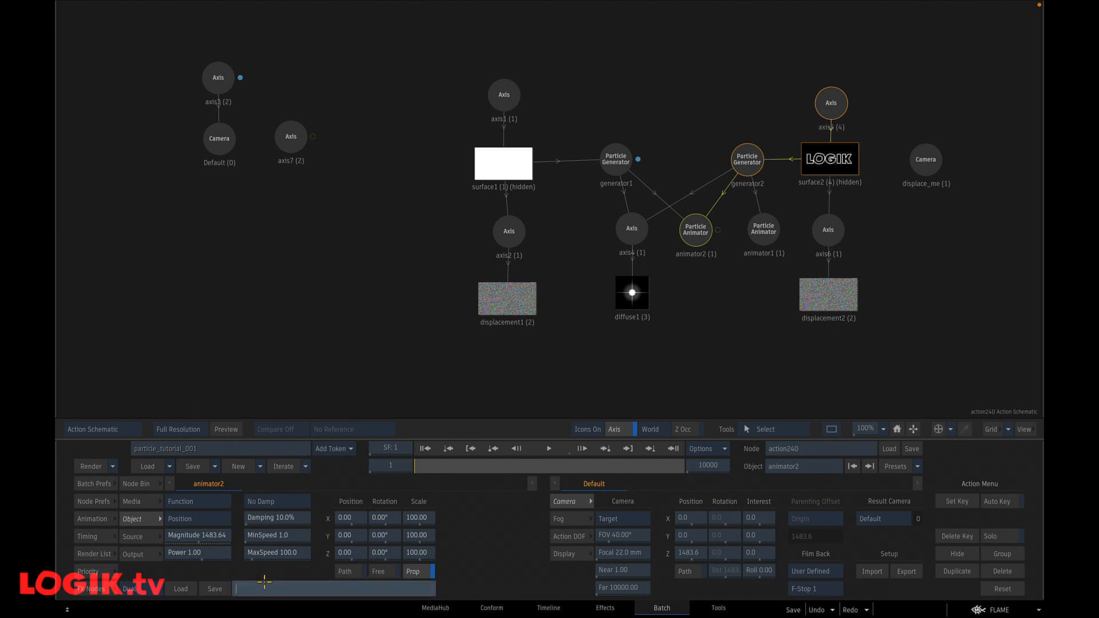
type("size = size")
type("smoothstep (")
type("minSpeed, maxSpeed, length")
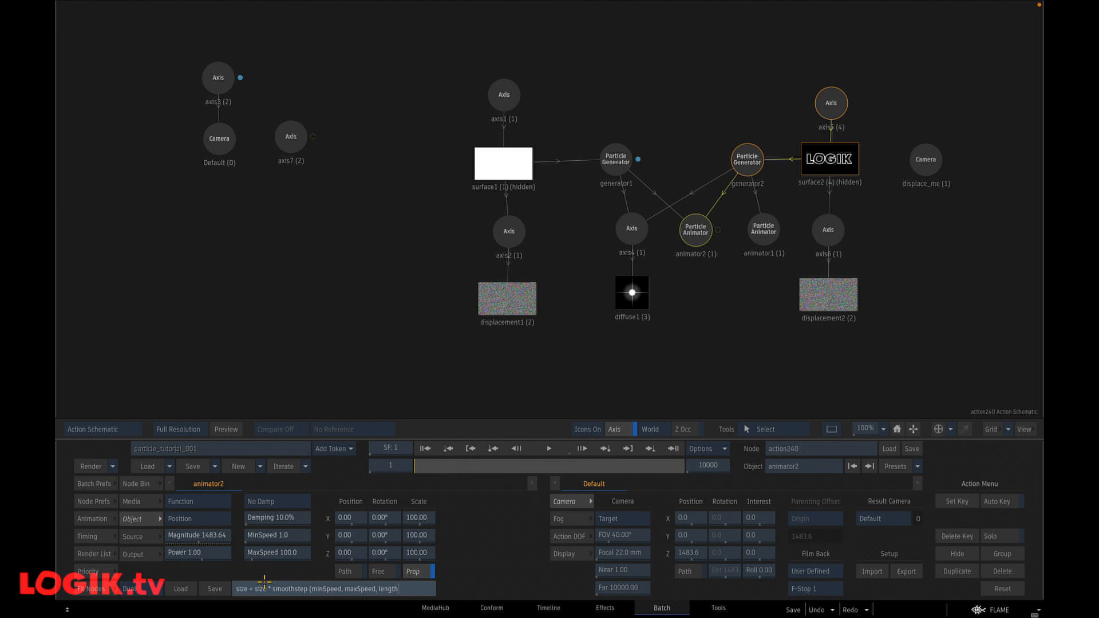
type("(")
type("(0")
type(".")
type(" 0")
type(", magnitude")
type("))")
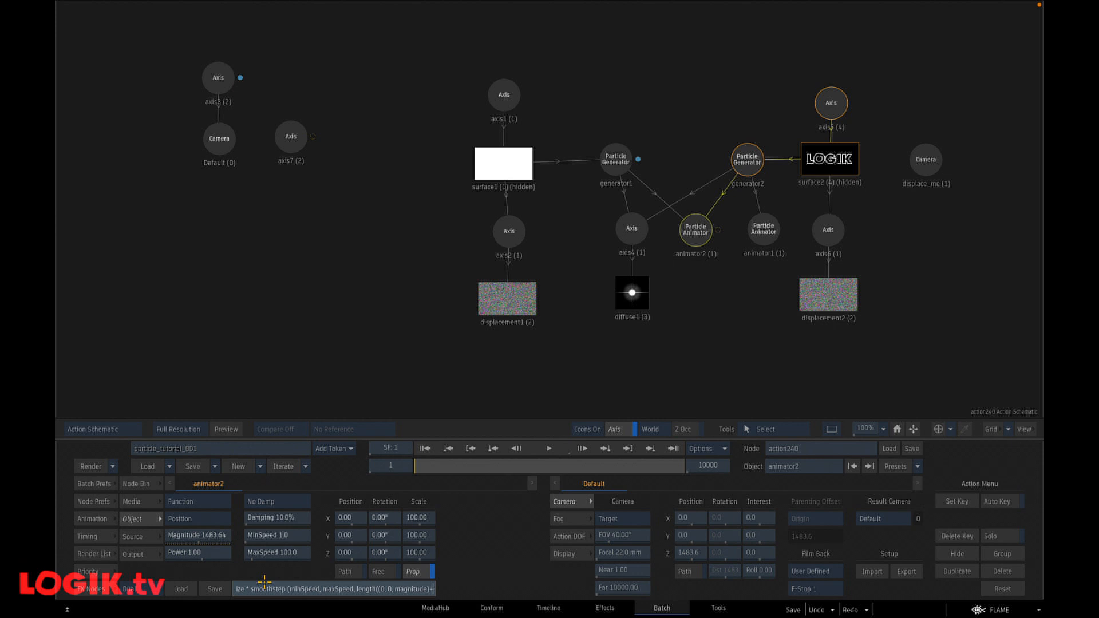
type("pos")
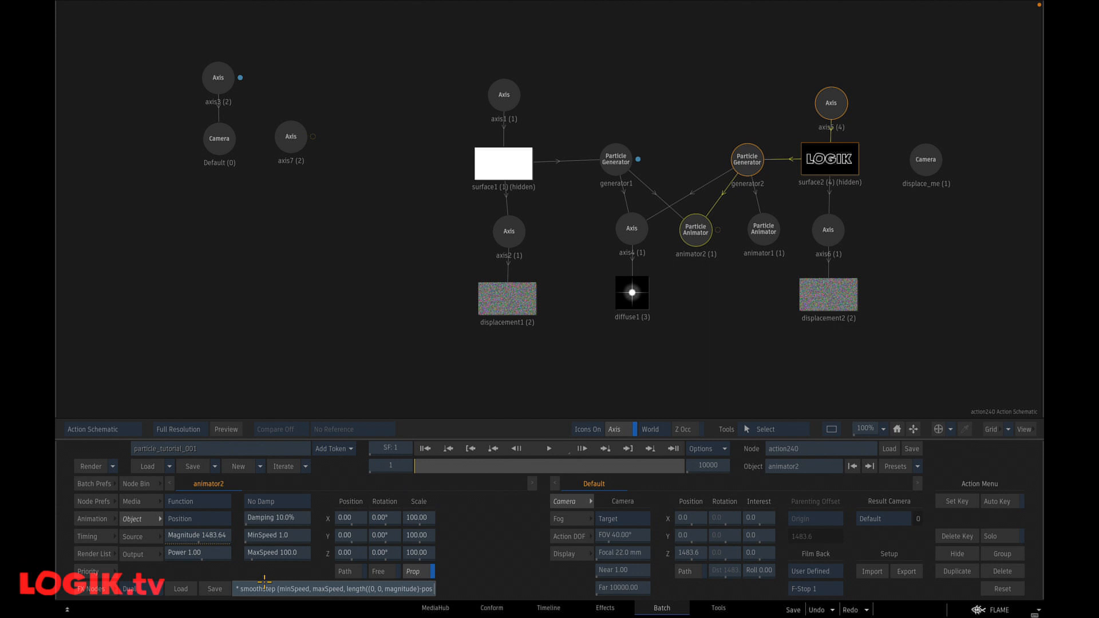
type("))")
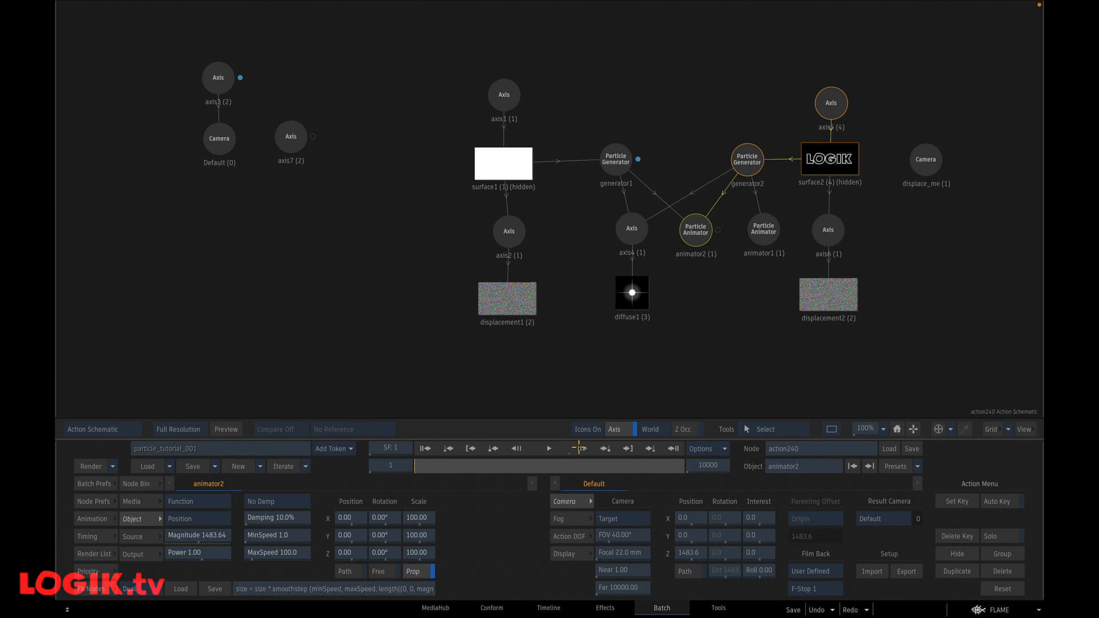
Step: Play the animation in the output view to check how the expression affects the star sizes
key("F4")
left_click(549, 448)
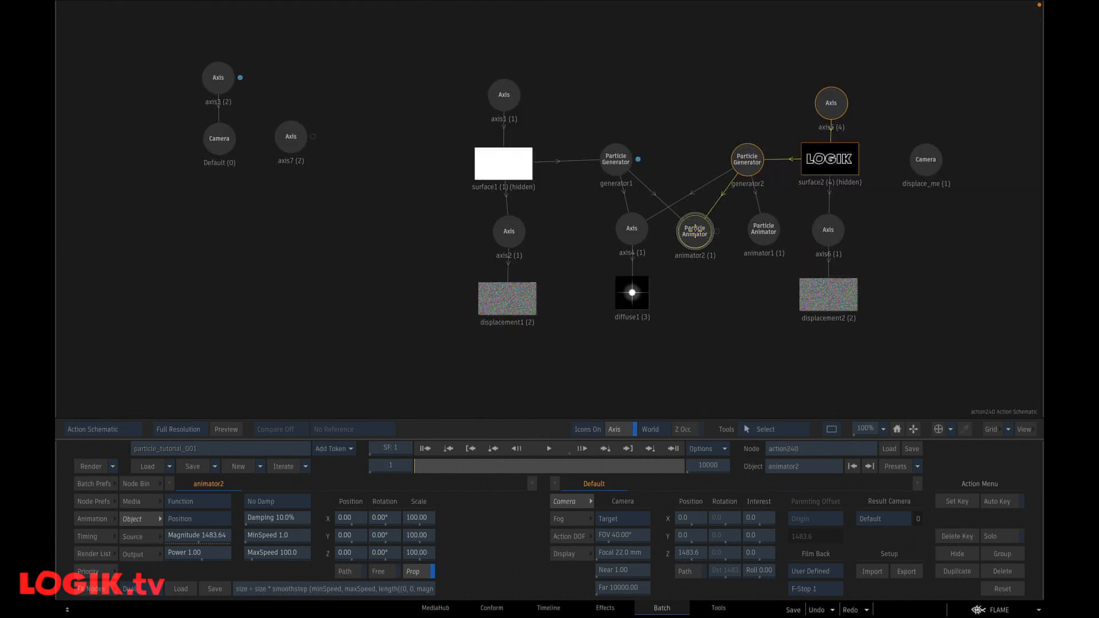
key("F4")
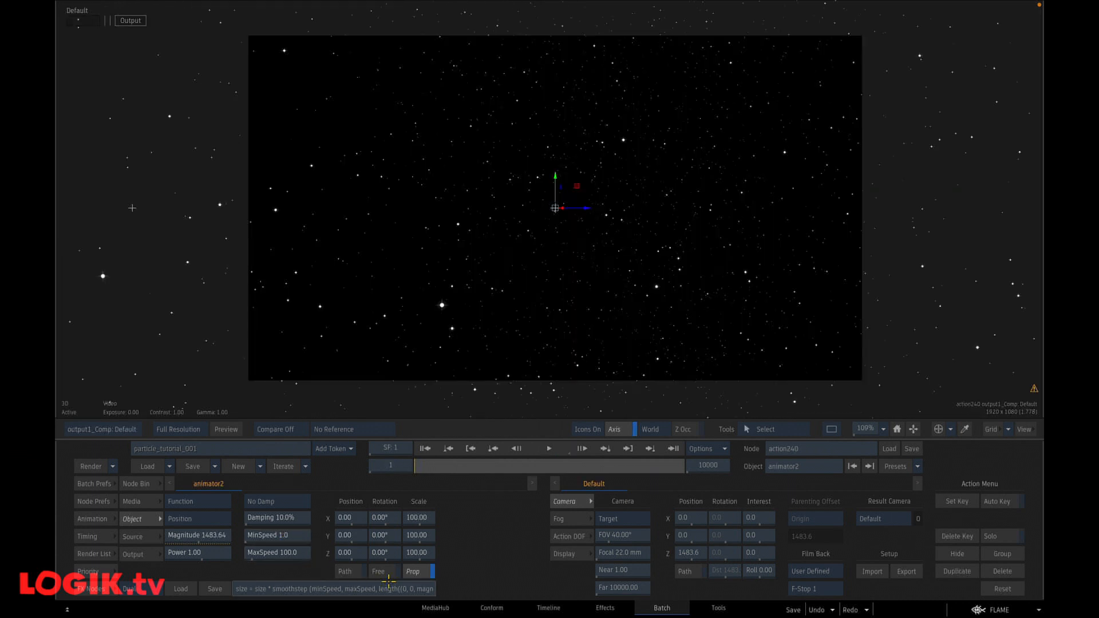
Step: Set animator2's MinSpeed to 50 and MaxSpeed to 1000
left_click(291, 535)
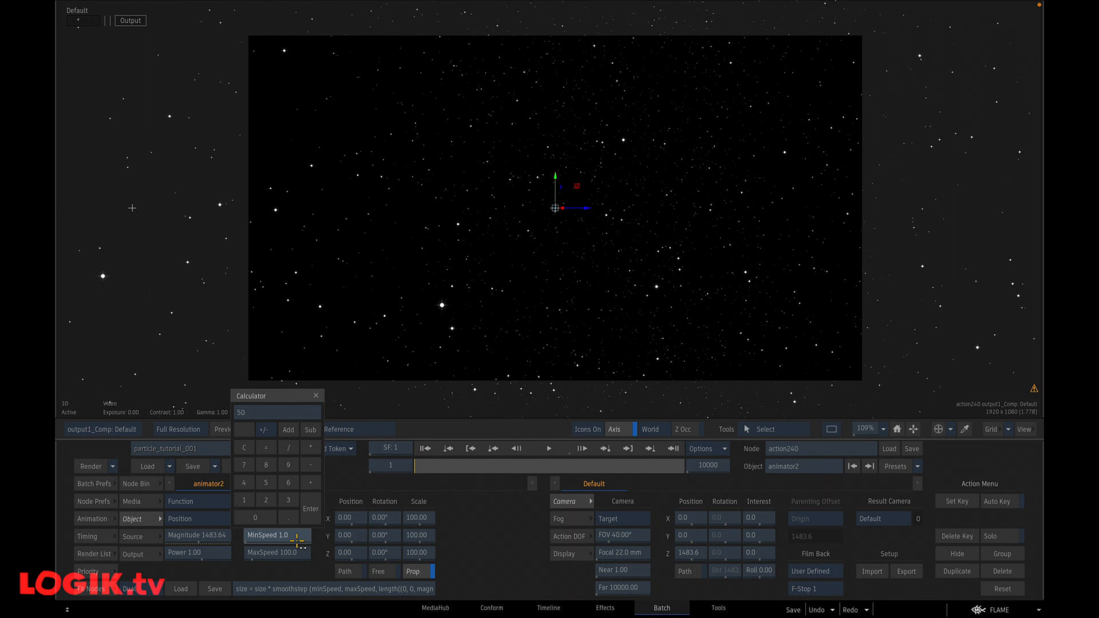
key("Return")
left_click(293, 552)
type("1000")
key("Return")
Step: Play the fly-through to check the star sizes near the camera, and return to the first frame
left_click(550, 446)
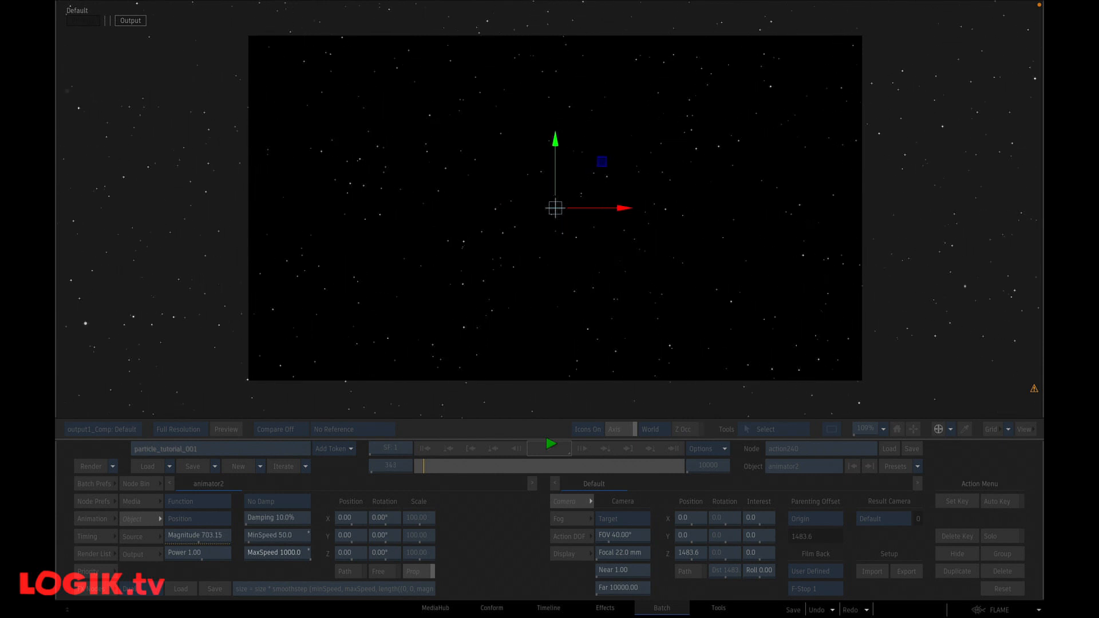
left_click(593, 484)
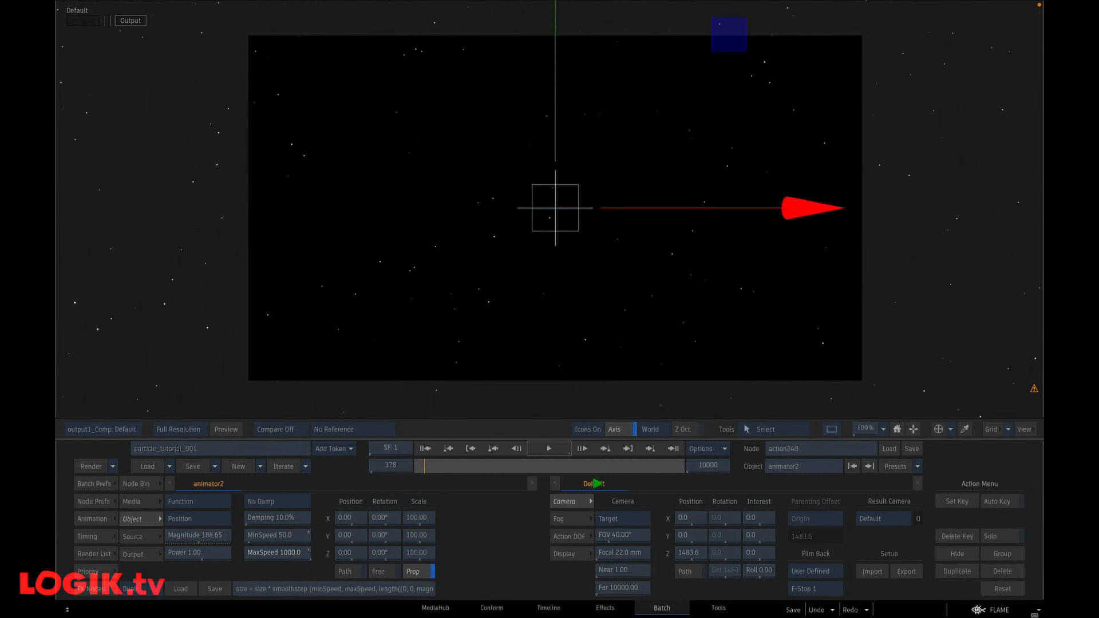
left_click(425, 448)
Step: Set animator2's MaxSpeed to 500 and play the fly-through up to the stars passing the camera
left_click(284, 551)
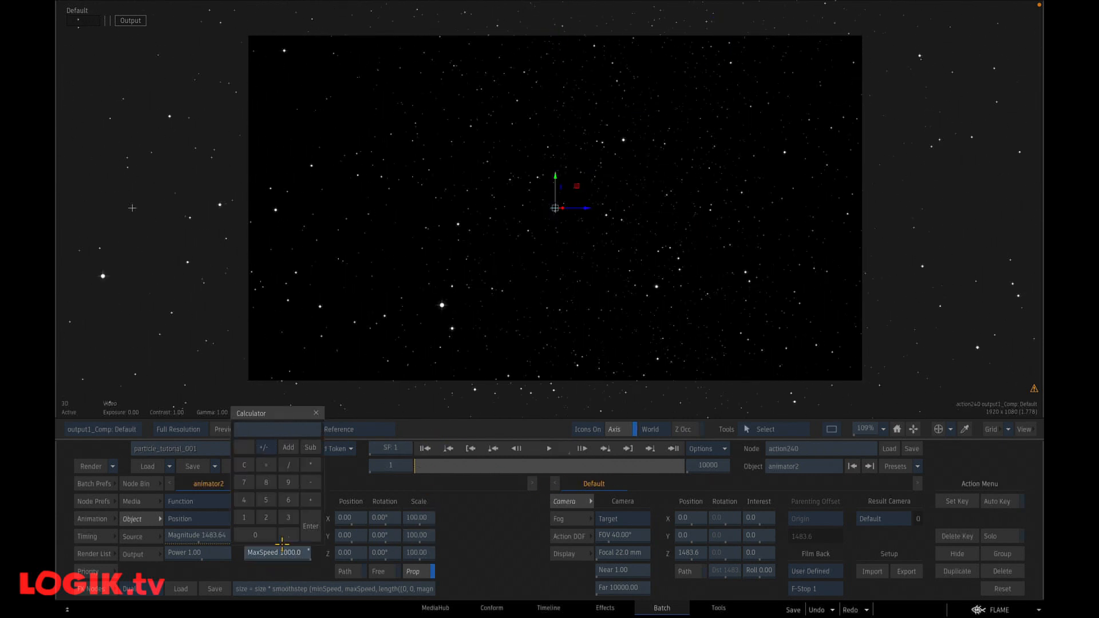
key("Return")
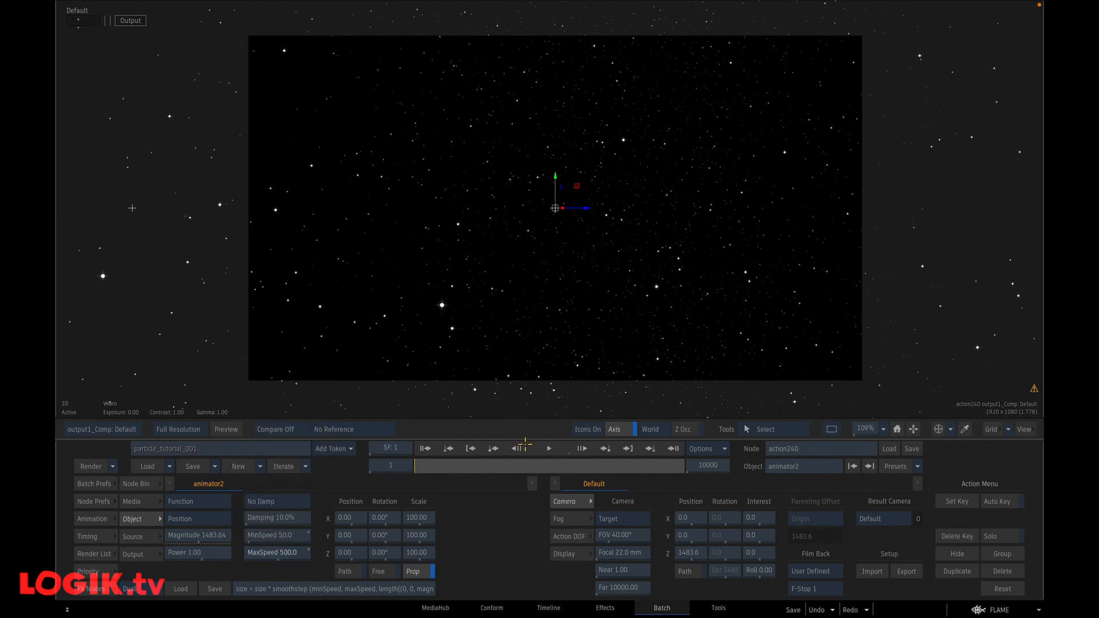
left_click(549, 450)
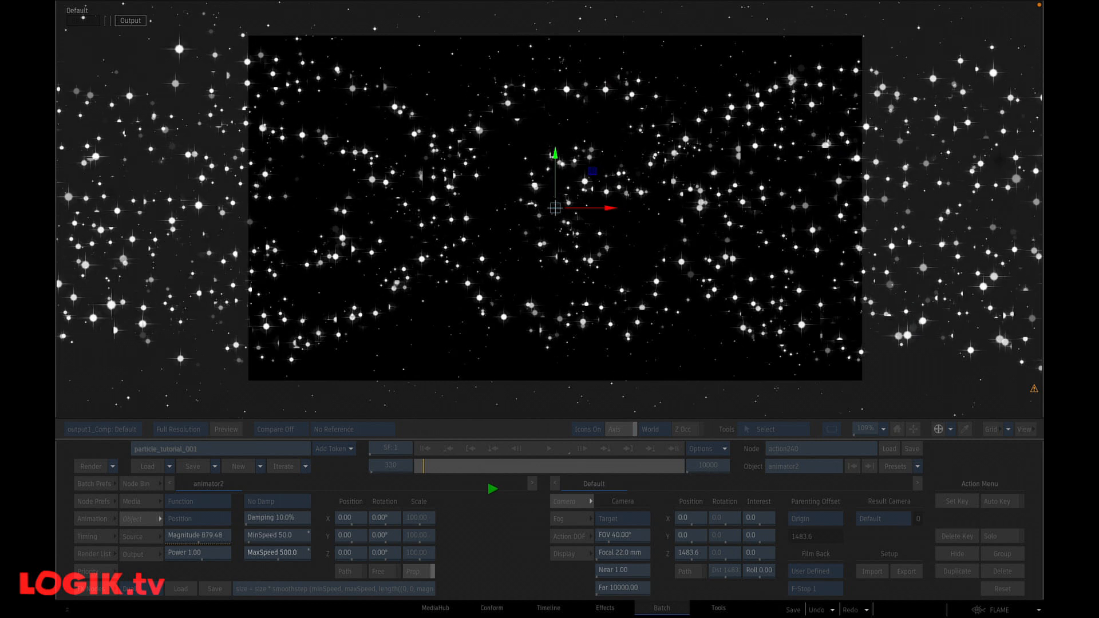
left_click(486, 491)
Step: Toggle the Sort option in the particle rendering settings of generator2 and generator1
key("grave")
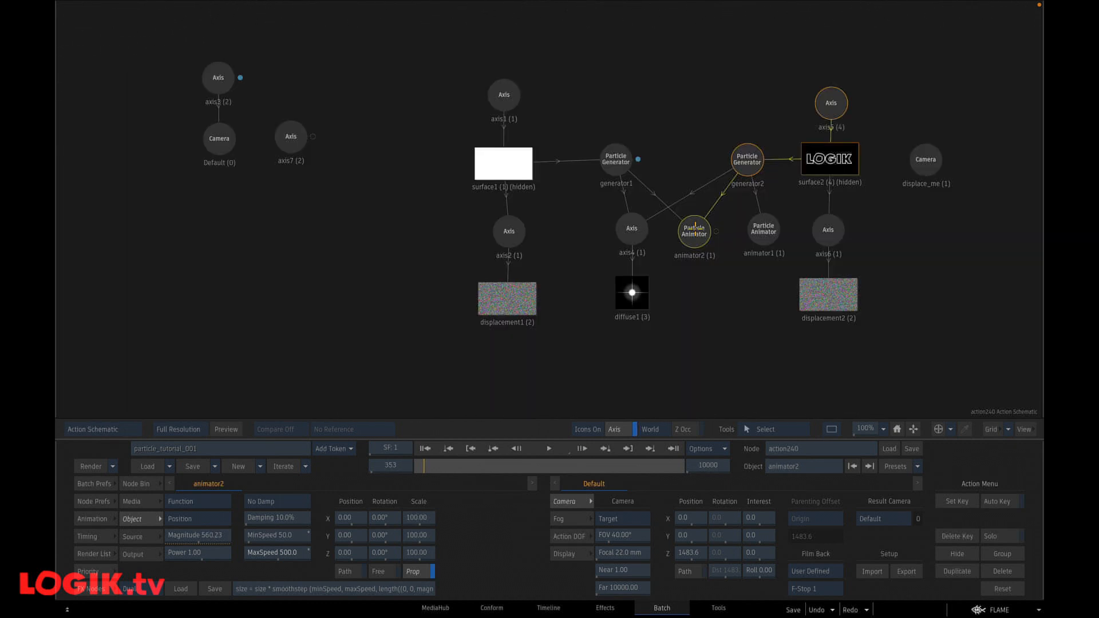
left_click(740, 165)
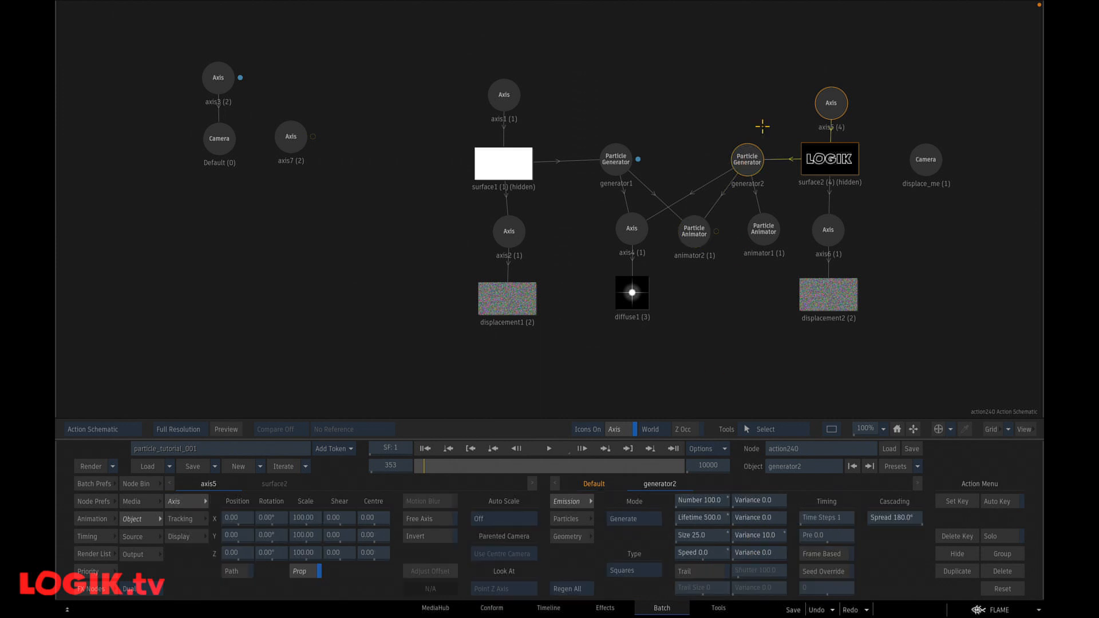
left_click(571, 518)
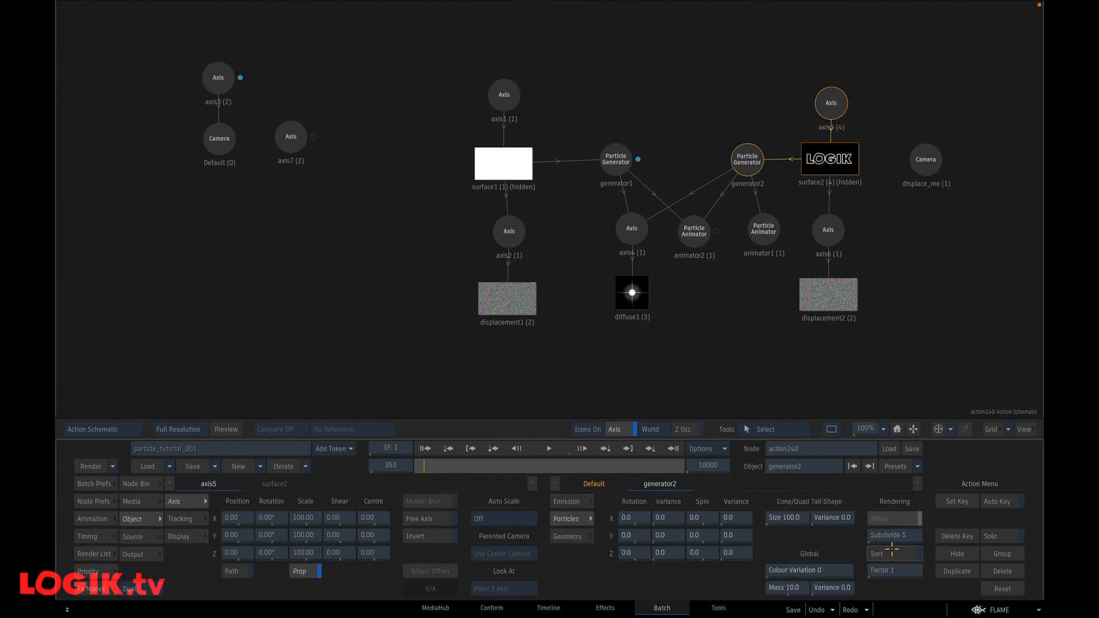
left_click(627, 158)
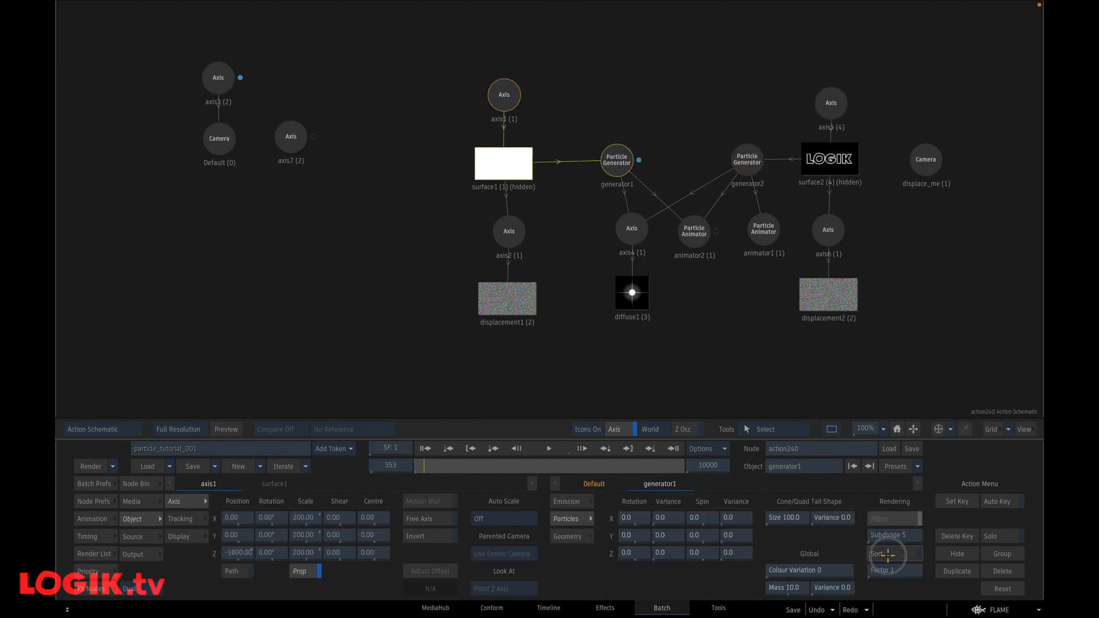
Step: Set the Action node's rendering preference to Z-Buffer Off while viewing the camera output
left_click(96, 502)
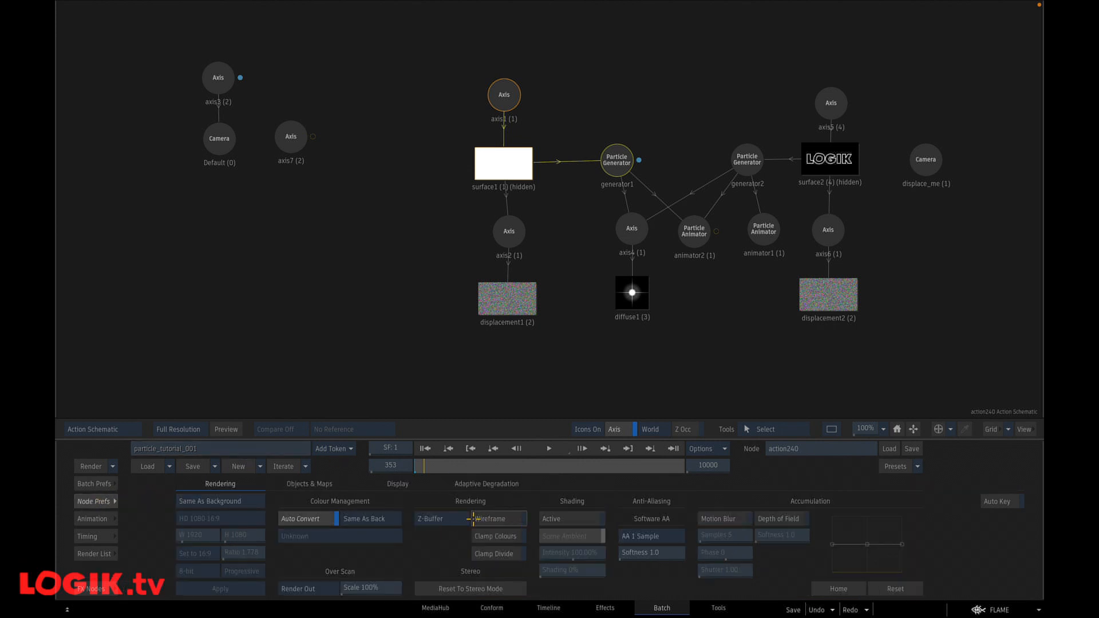
key("F4")
left_click(446, 519)
left_click(447, 535)
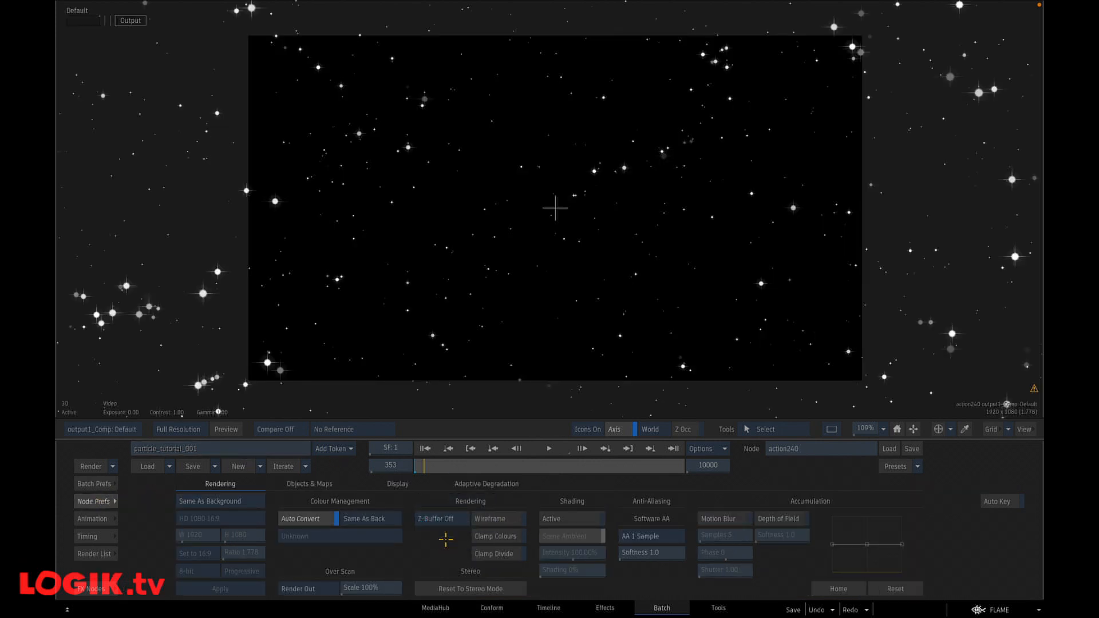
Step: Play the animation through the LOGIK stars, return to the first frame, and play it again
left_click(549, 449)
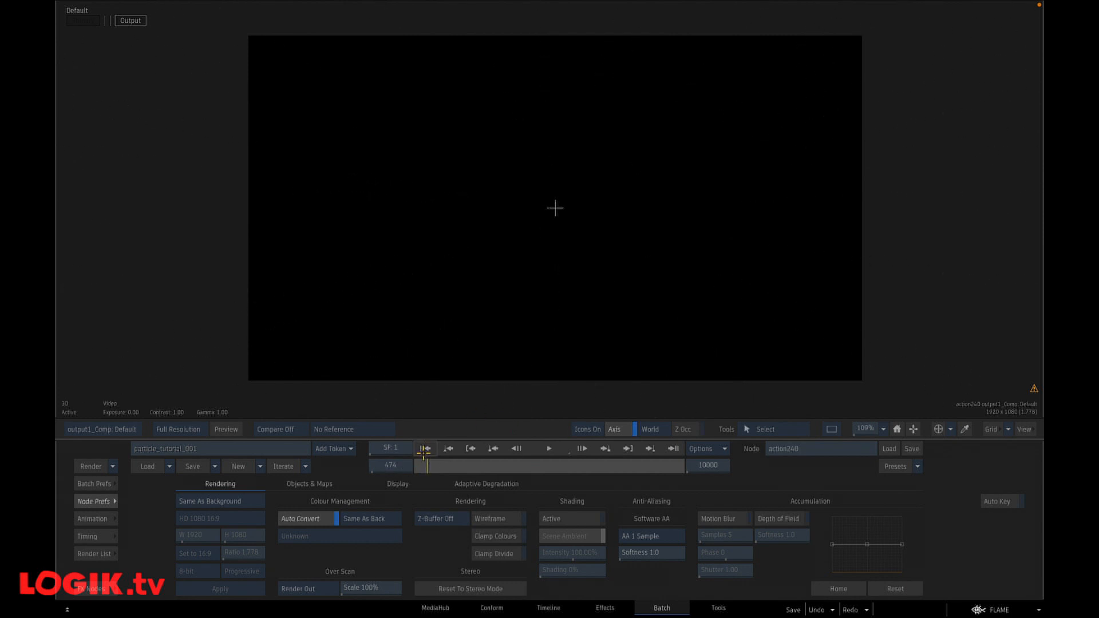
left_click(425, 448)
left_click(548, 449)
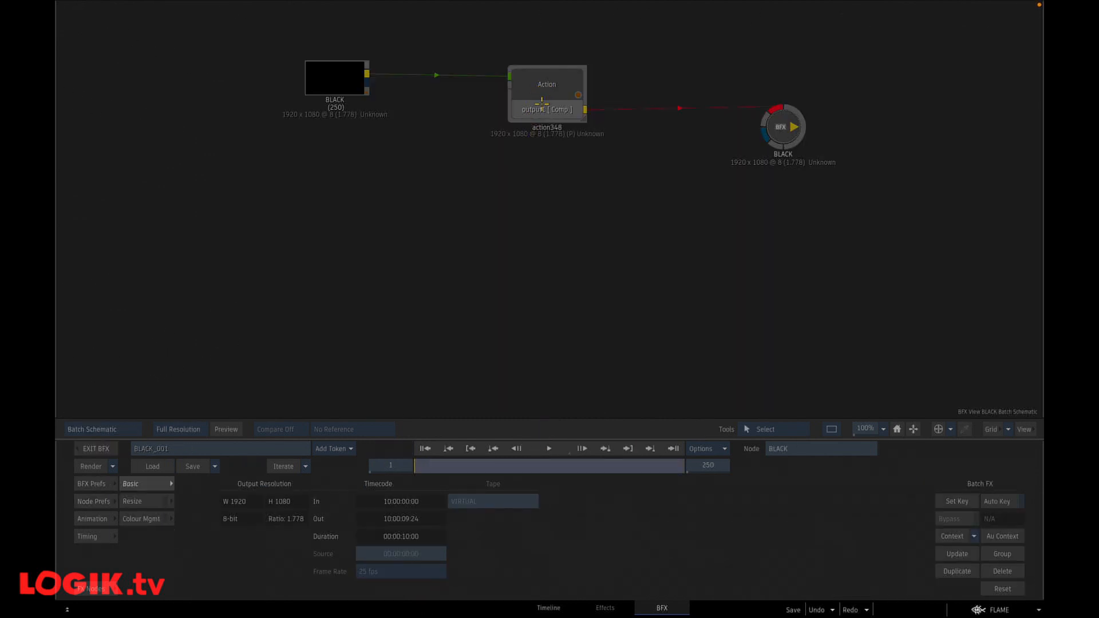
left_click_drag(549, 90, 539, 85)
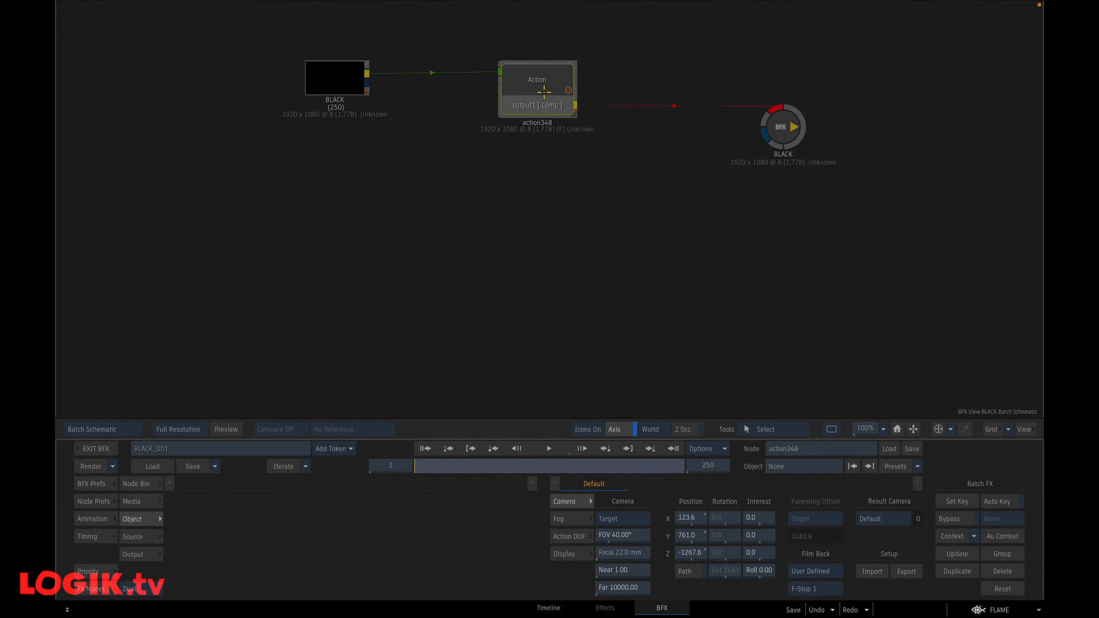
left_click_drag(539, 90, 526, 90)
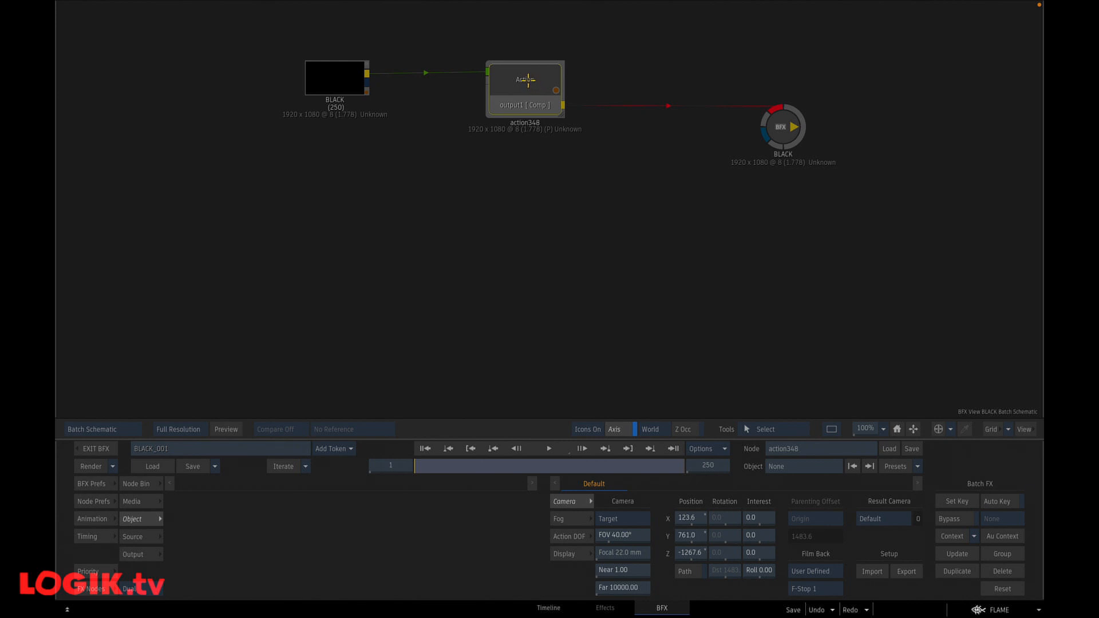
left_click_drag(522, 82, 521, 80)
Step: Add a 500 x 500 white Colour Source below the BLACK clip and connect it to the Action node as a new media layer
left_click(92, 588)
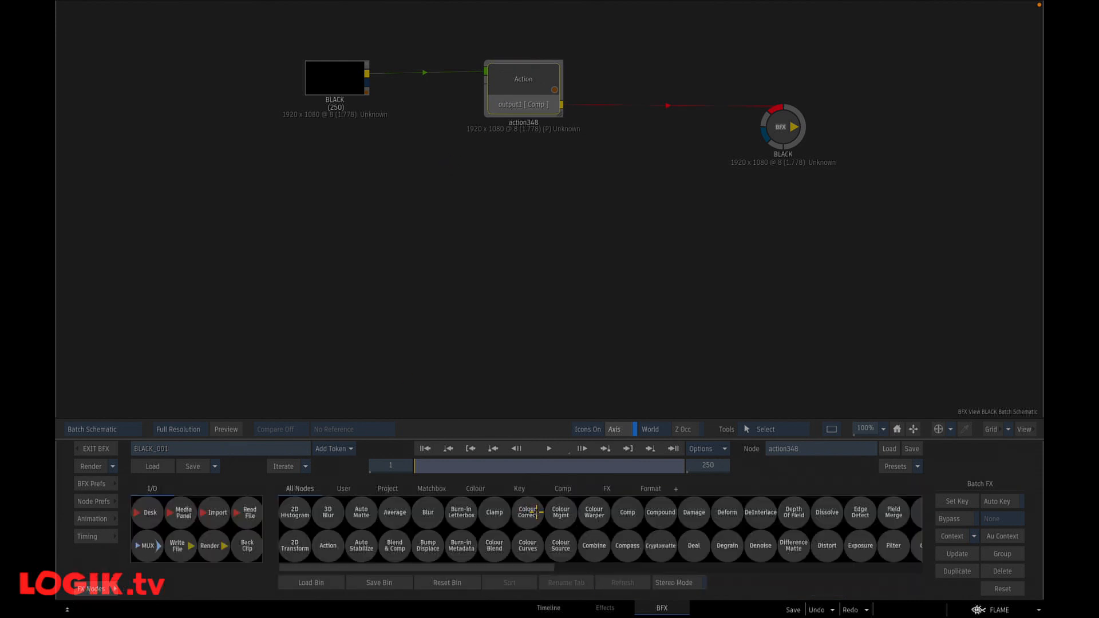
left_click_drag(562, 547, 341, 184)
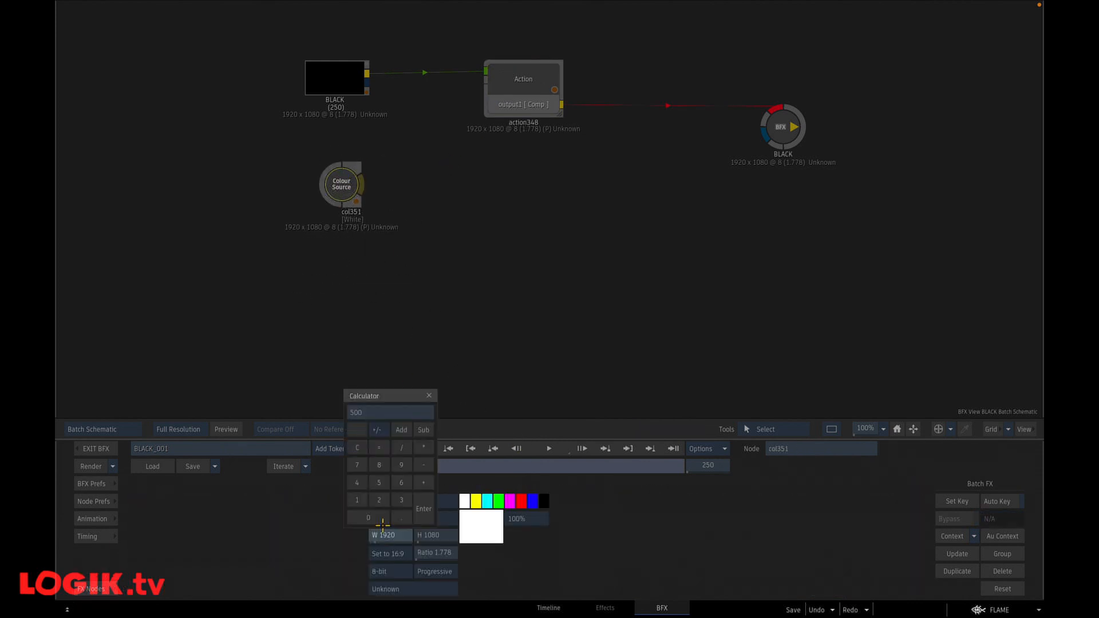
left_click(435, 536)
key("Return")
left_click_drag(512, 86, 524, 85)
left_click_drag(489, 194, 421, 184, "shift")
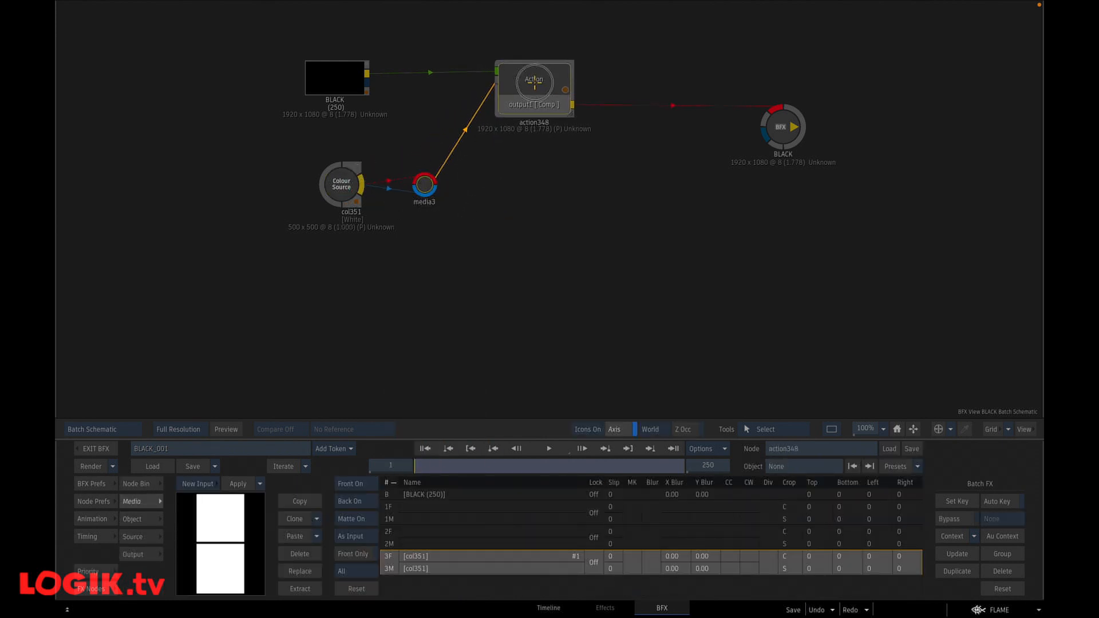
Step: Open the Action node and add a Particle Generator using the Colour Source media
double_click(536, 80)
mouse_move(539, 617)
key("p")
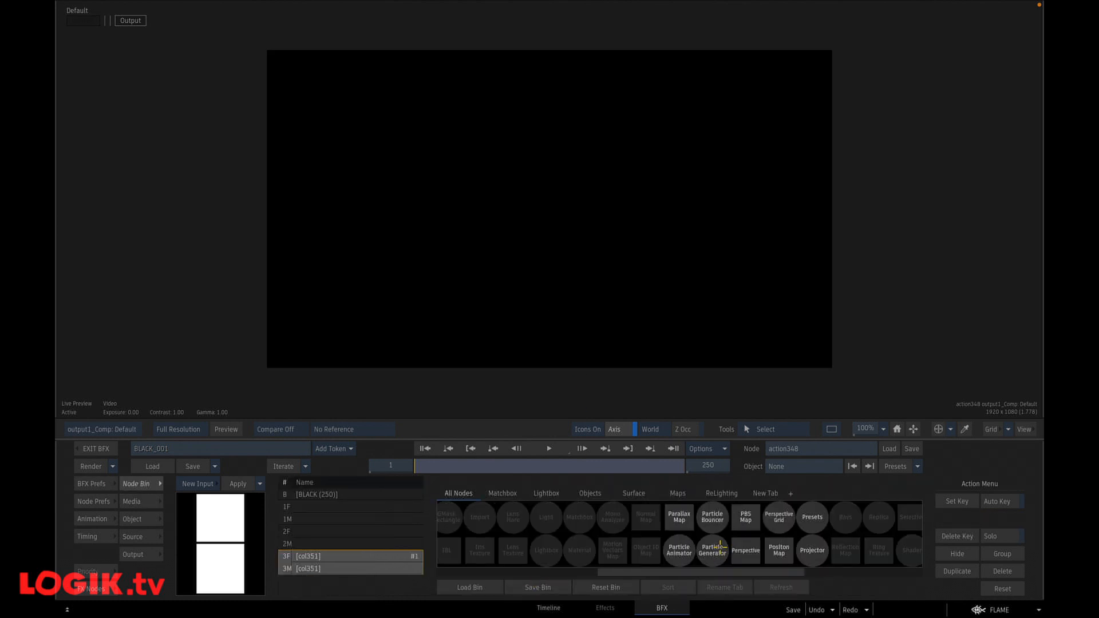
double_click(712, 550)
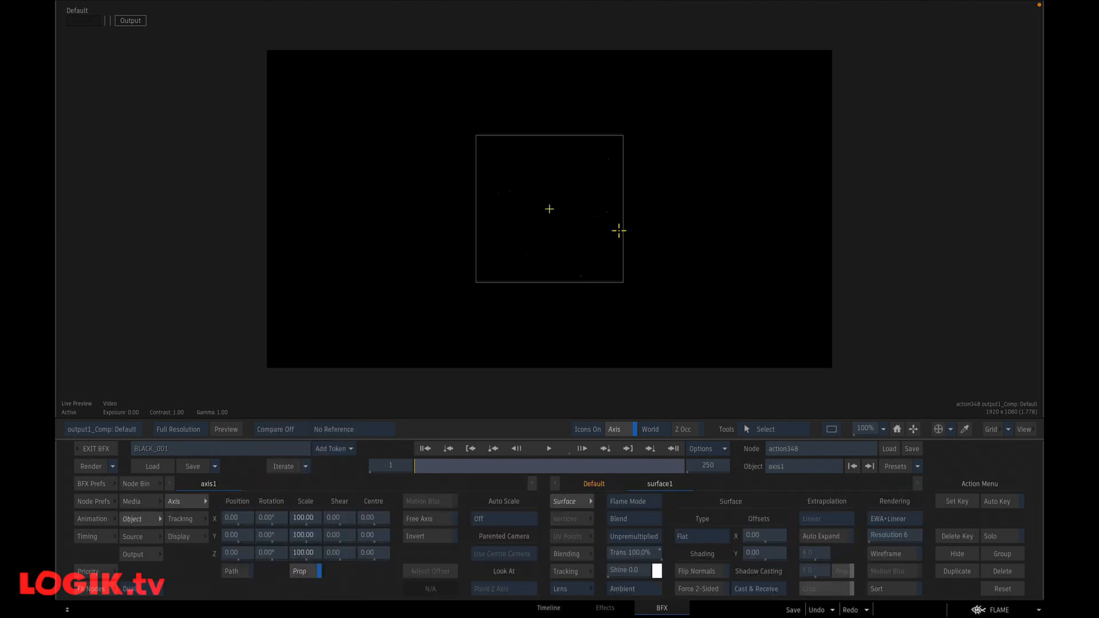
Step: Preview the particle emission, then set the emitting surface's transparency to 100% and play the camera output again
left_click(548, 449)
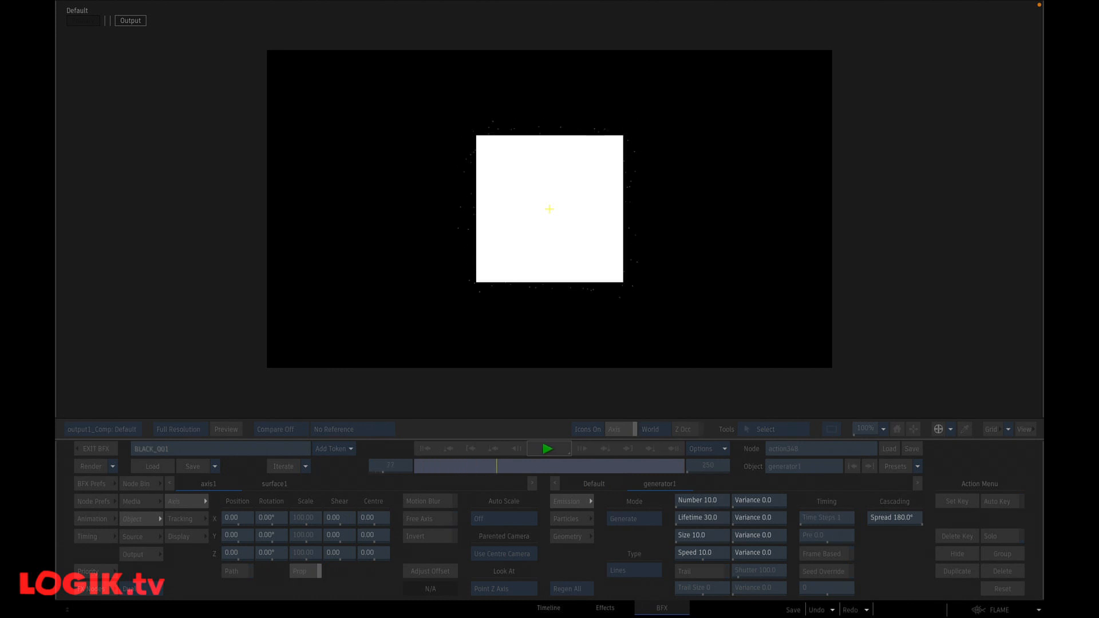
left_click(426, 448)
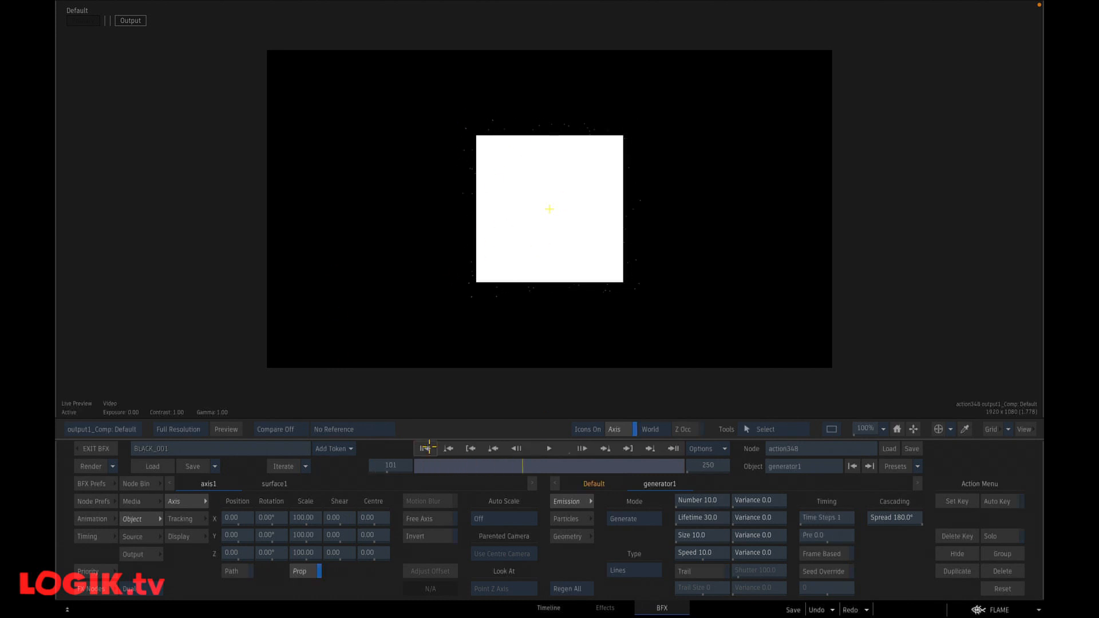
left_click(412, 171)
left_click_drag(632, 553, 717, 550)
key("F4")
left_click(543, 449)
left_click(544, 449)
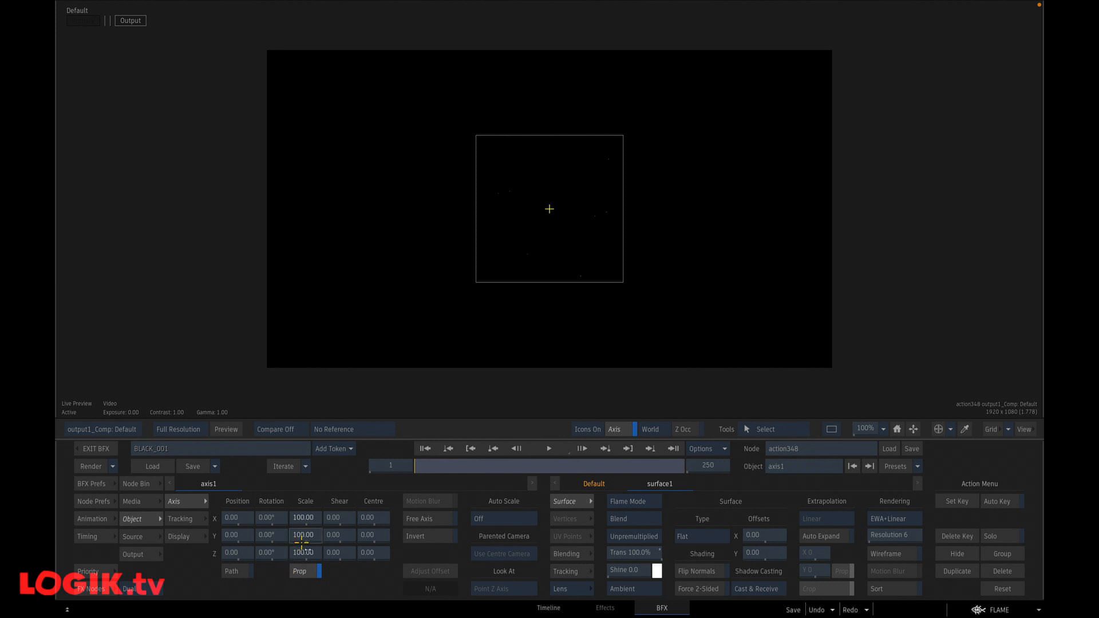
Step: Scale the surface's axis proportionally to 50 and set the Particle Generator's number to 100 and lifetime to 100
left_click(304, 535)
left_click(710, 501)
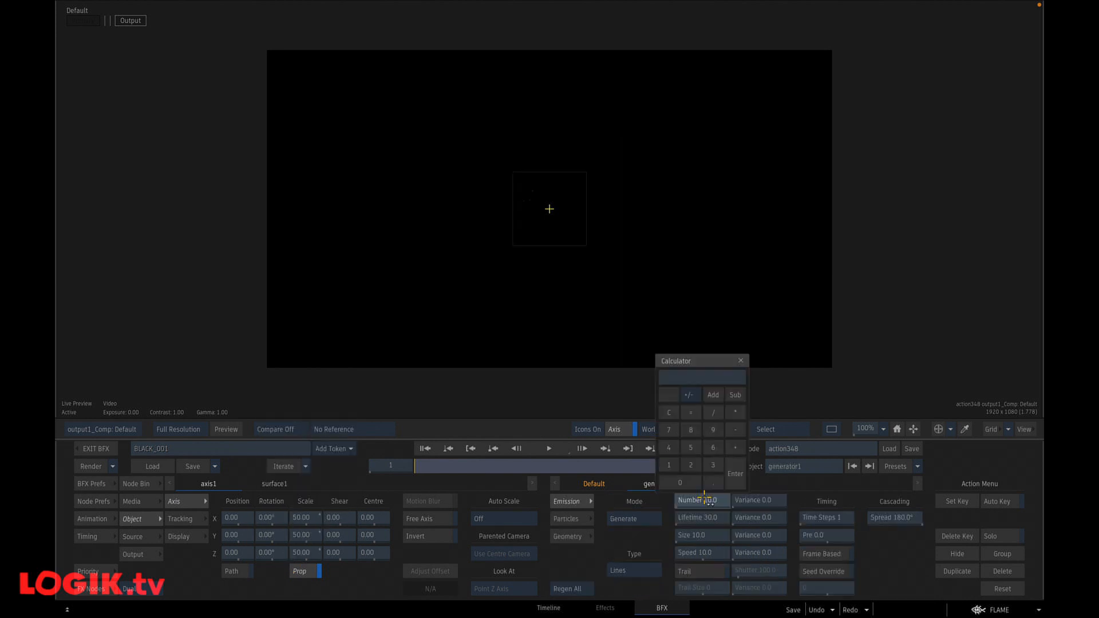
key("Return")
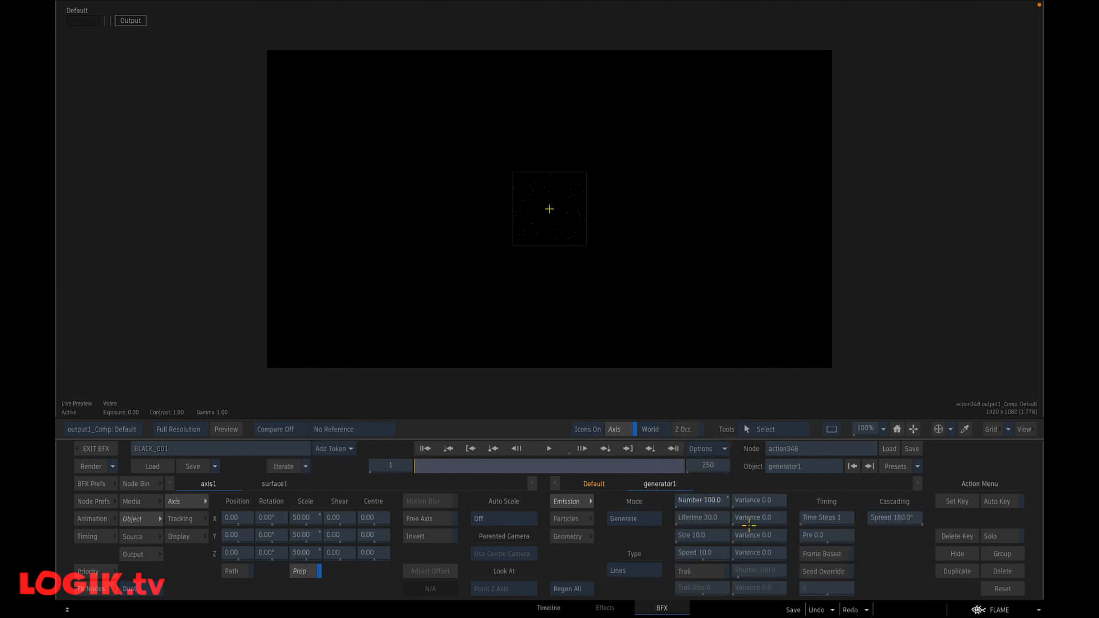
left_click(704, 512)
type("100")
key("Return")
Step: Extend the Action duration to 10000 frames, play the particle emission, and return to the first frame
left_click(709, 466)
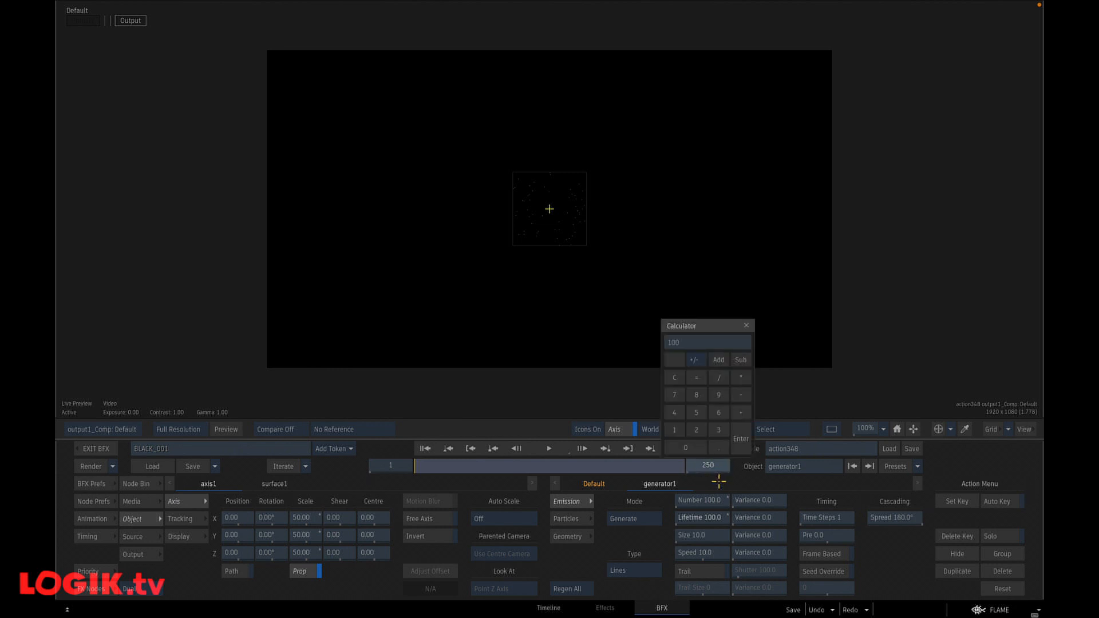
key("Return")
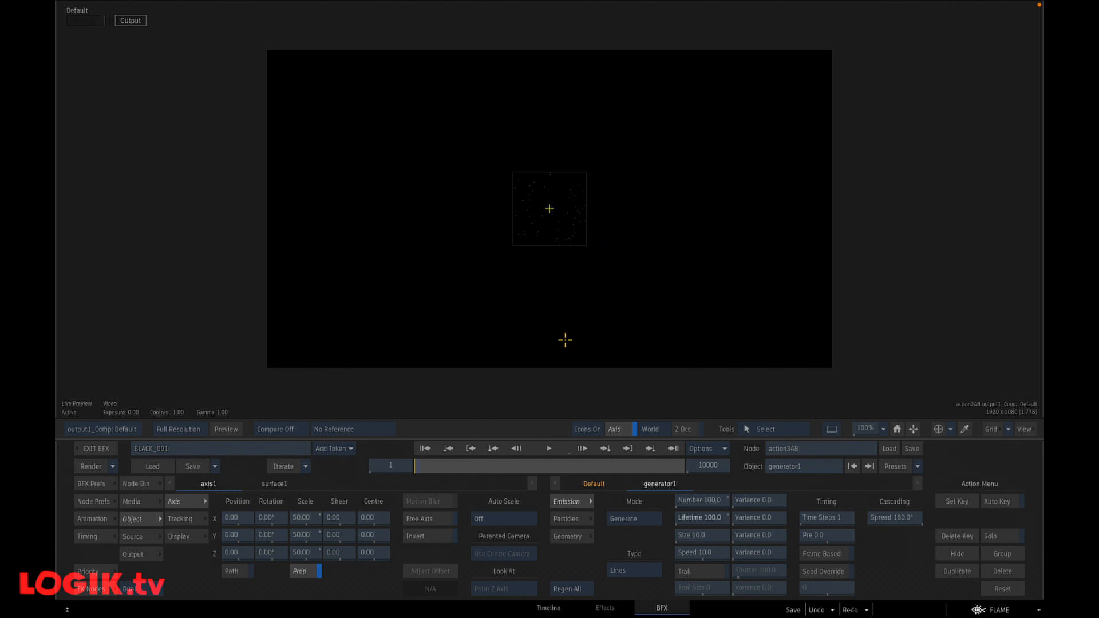
left_click(548, 449)
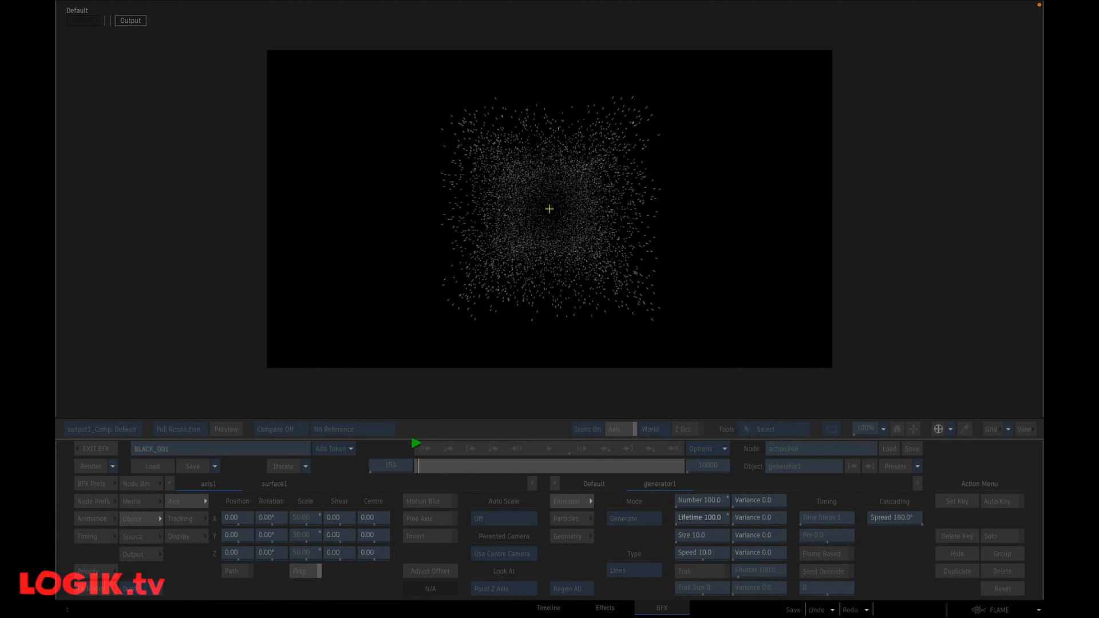
left_click(411, 459)
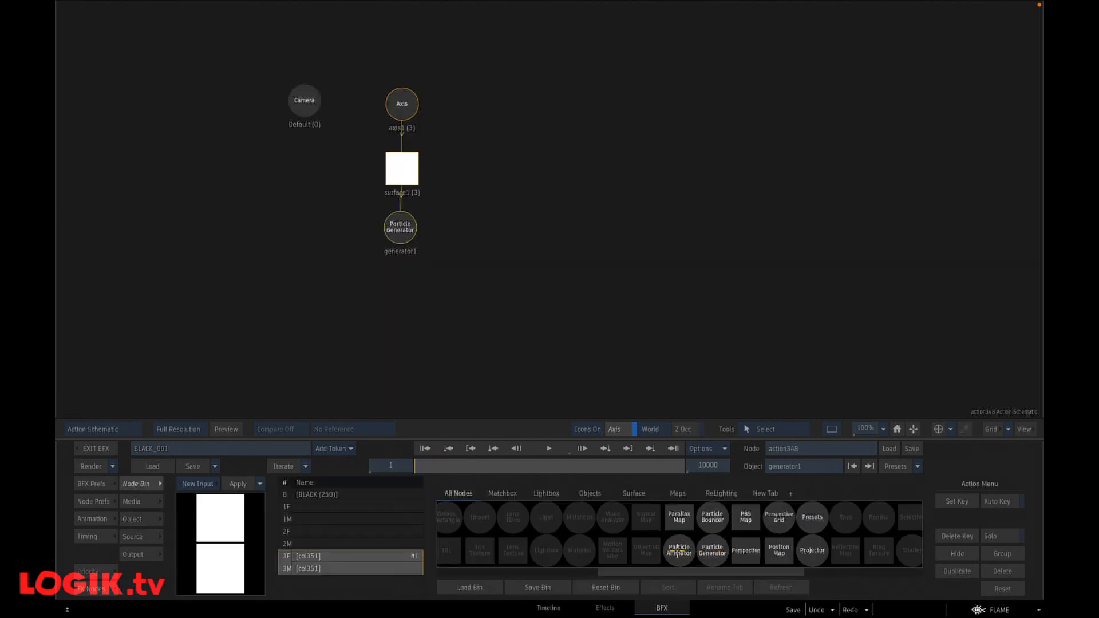
Step: Attach a Particle Animator to the Particle Generator and set its type to Function
left_click_drag(679, 552, 472, 219)
left_click(207, 507)
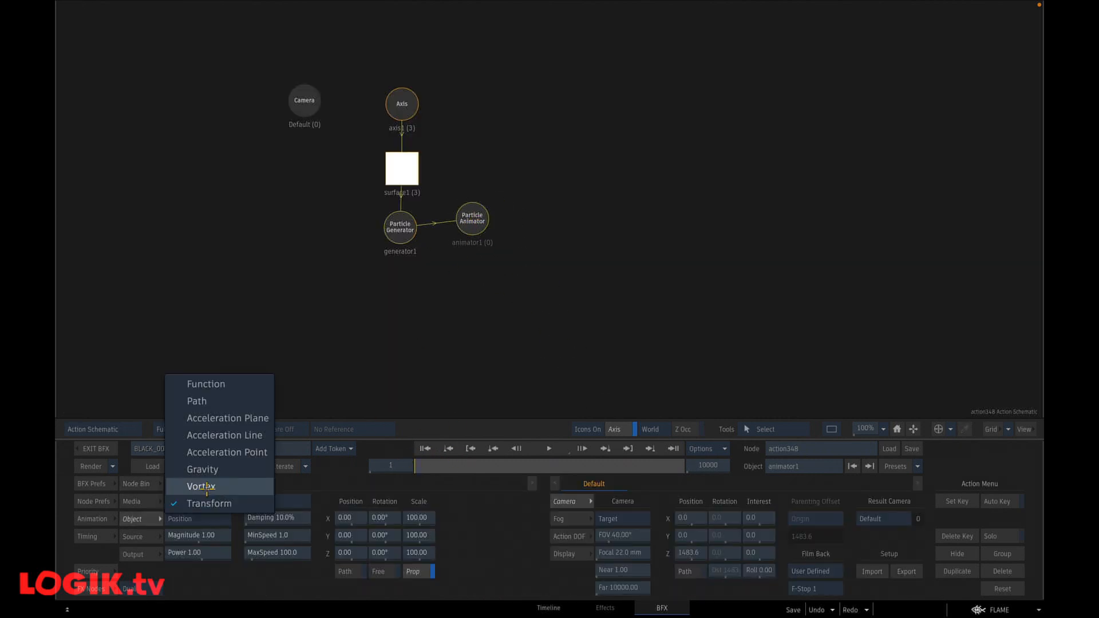
left_click(229, 384)
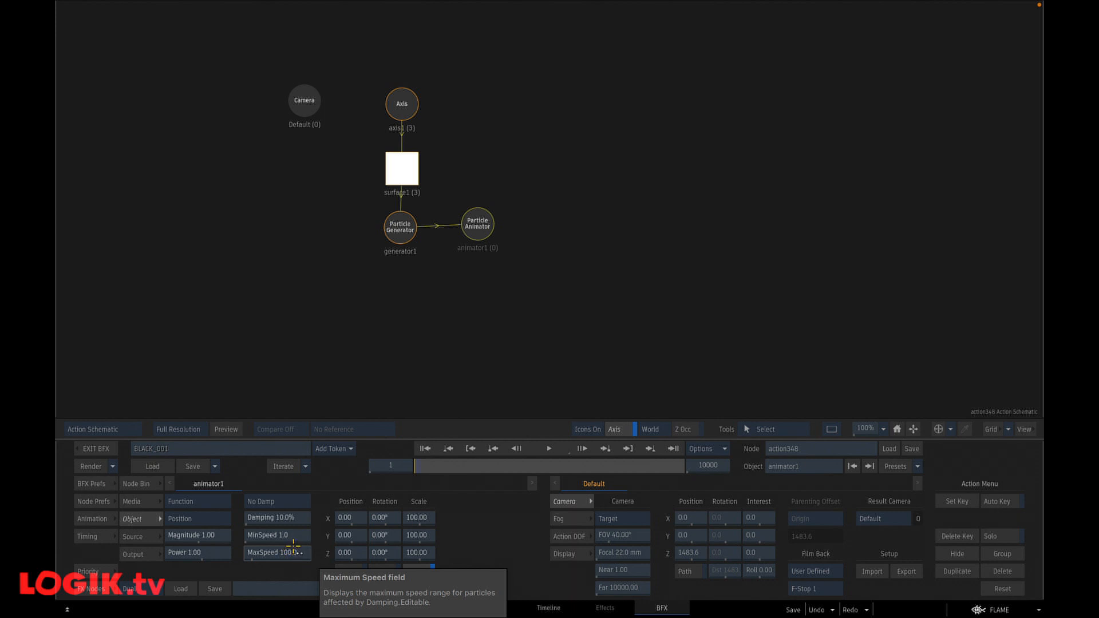
Step: Enter the function speed = speed + turbulence3 ( pos , 1) in the Particle Animator
left_click(271, 587)
type("speedd")
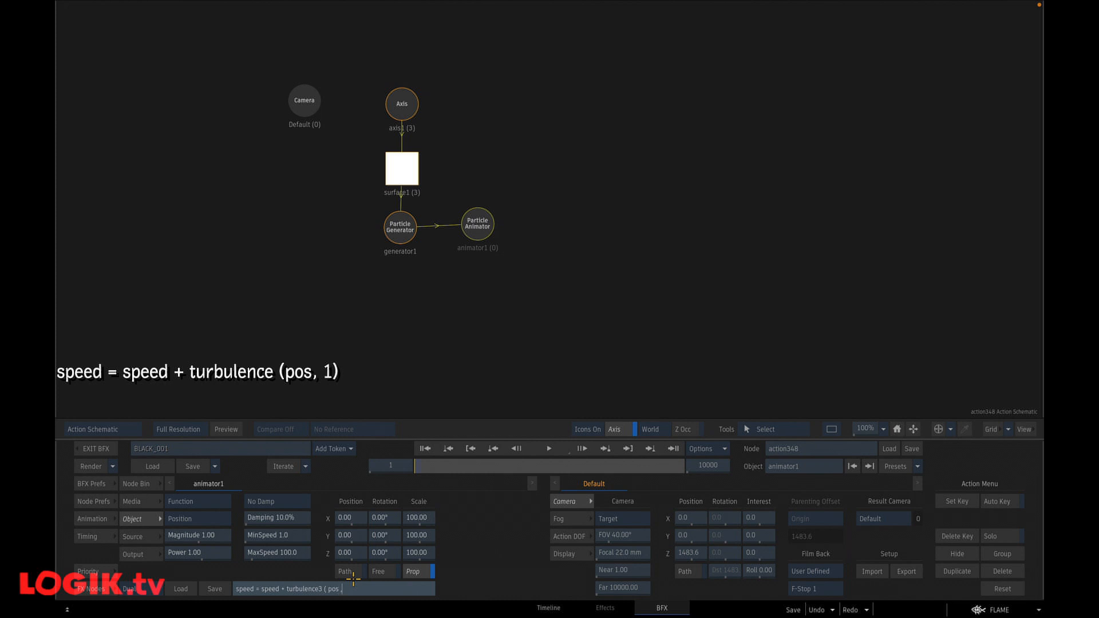
type("1")
key("Return")
Step: Play the turbulent particles in the camera output and stop the playback
key("F4")
left_click(546, 449)
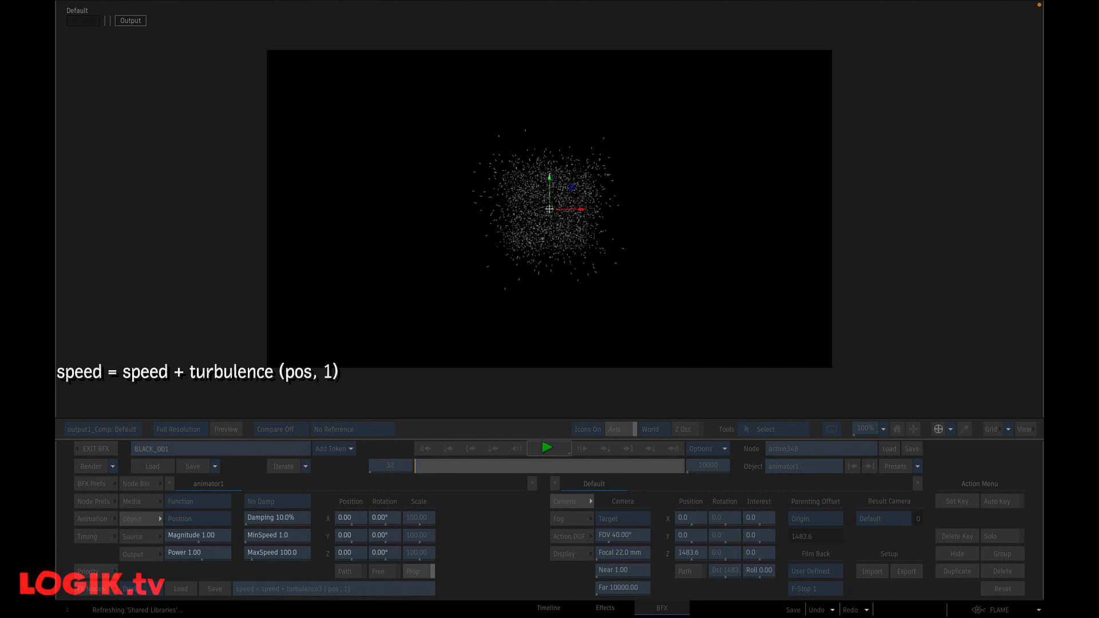
left_click(551, 438)
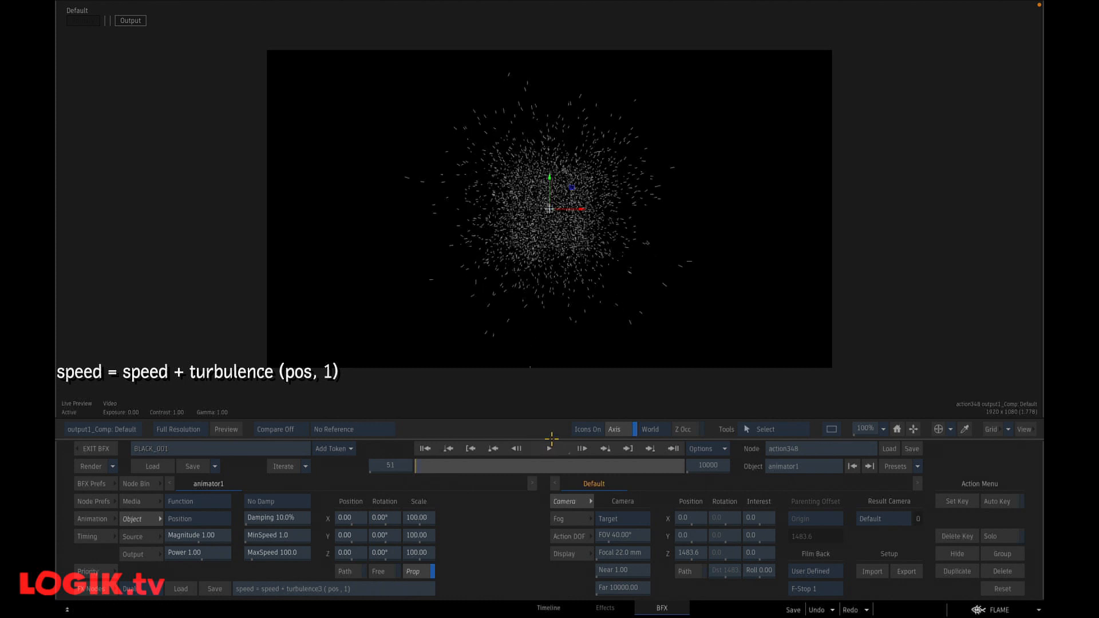
Step: Switch to the Side view, play the particles from the first frame, and inspect the emission up close
left_click(100, 429)
mouse_move(172, 381)
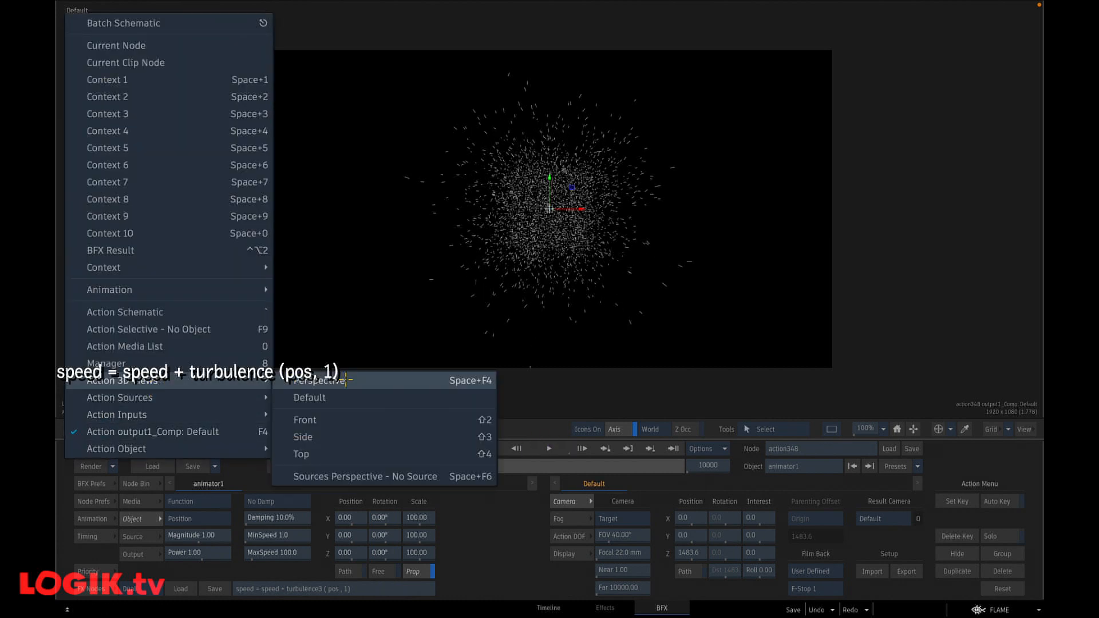
left_click(342, 436)
left_click(425, 448)
left_click(552, 448)
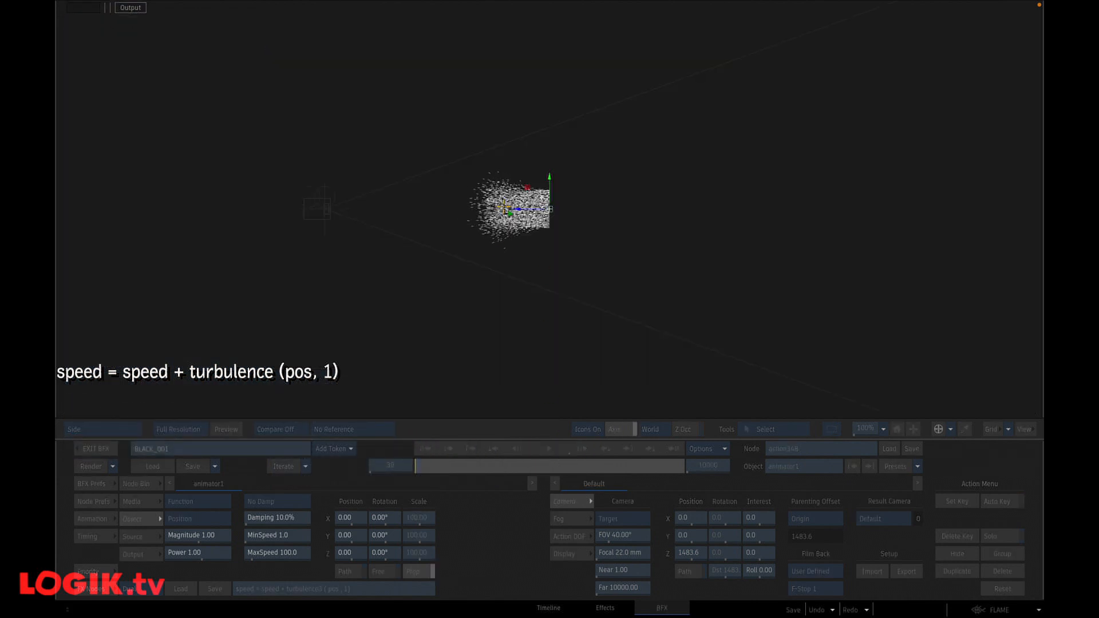
left_click(549, 317)
left_click_drag(462, 314, 573, 324)
Step: Replay the particle motion twice from the first frame in the Side view, then return to the first frame
left_click(425, 448)
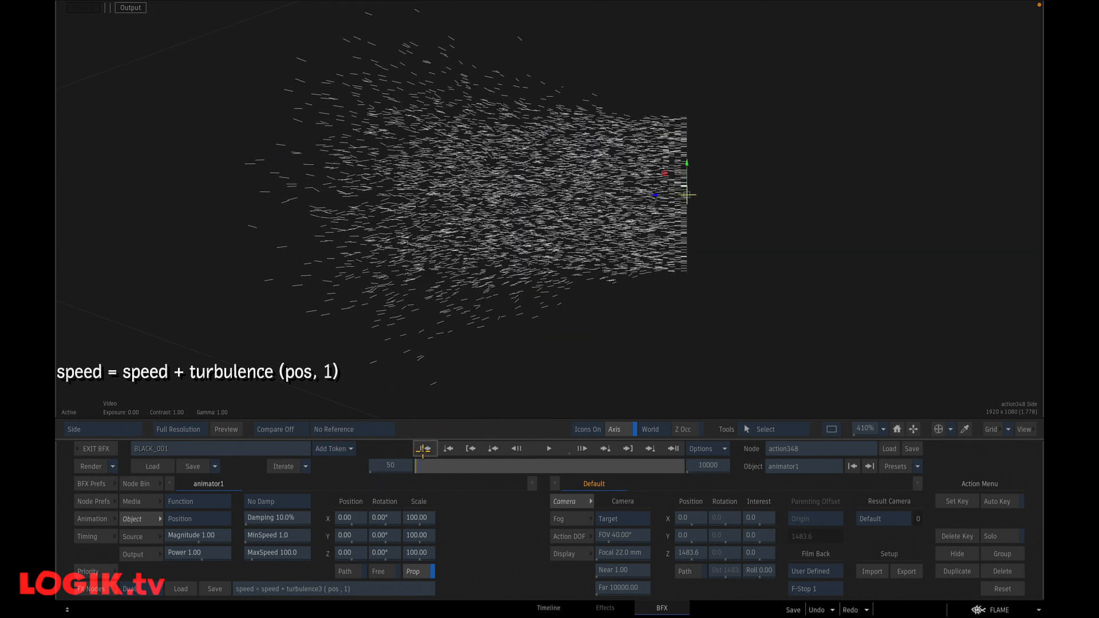
left_click(544, 449)
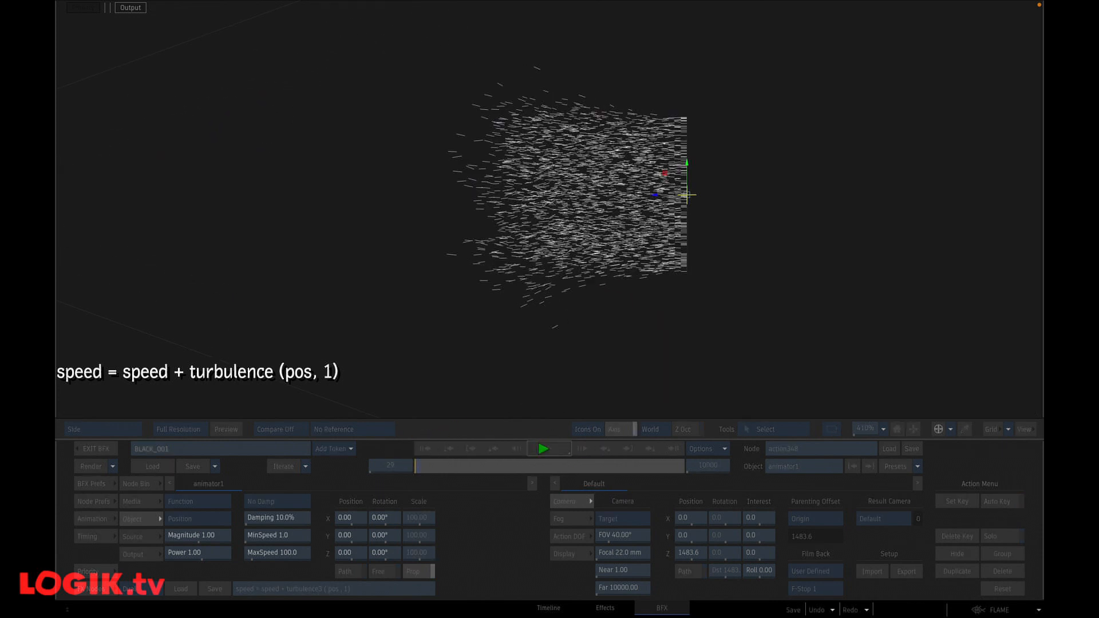
left_click(548, 447)
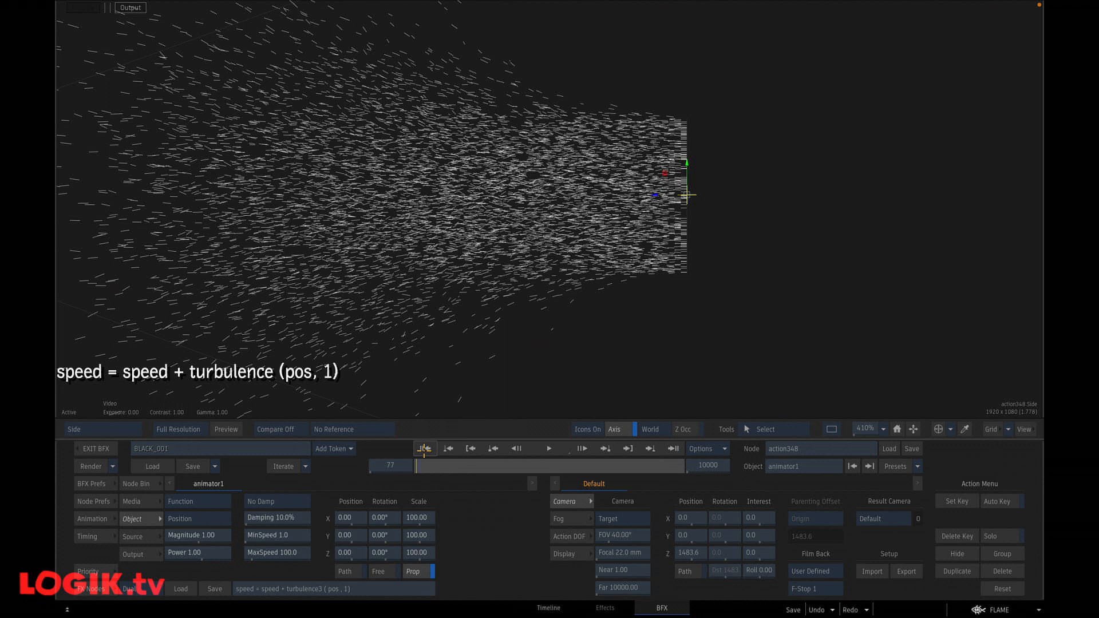
left_click(425, 449)
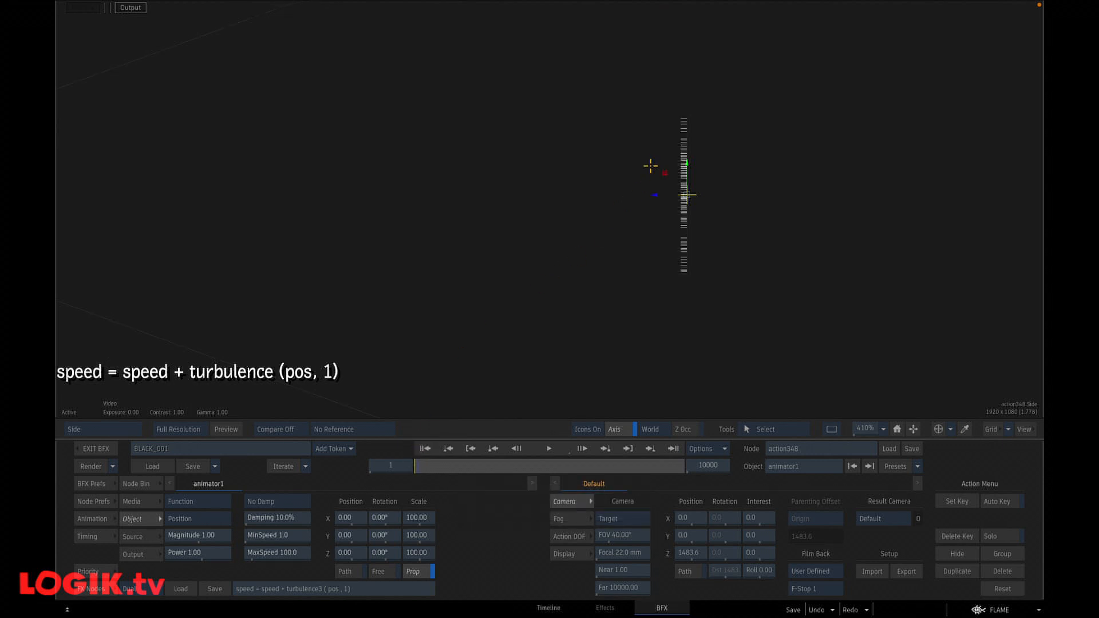
left_click(549, 448)
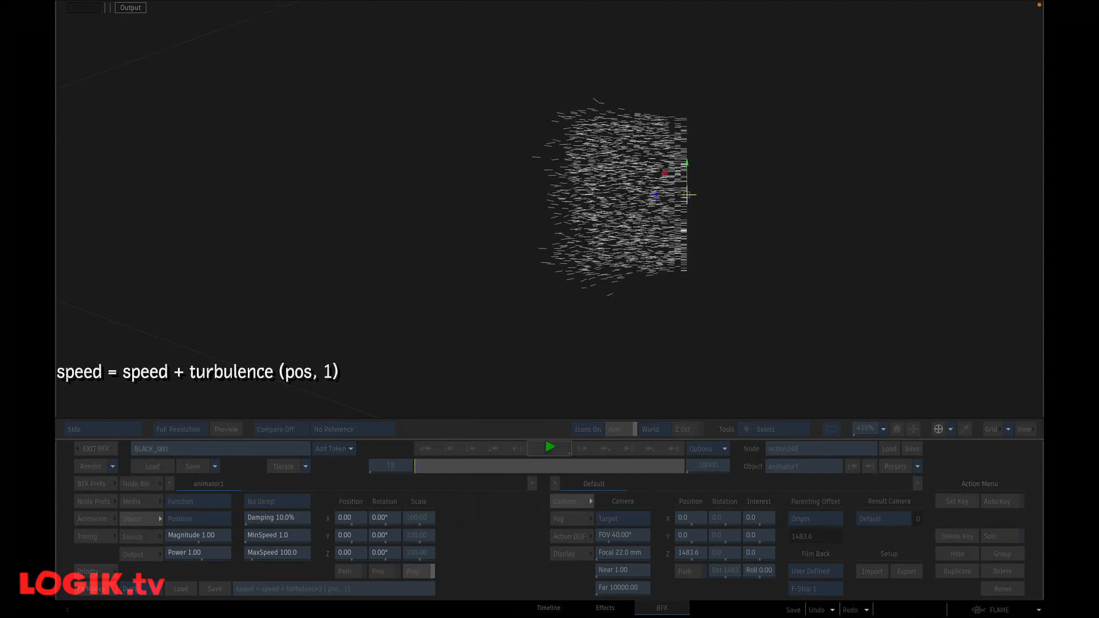
left_click(549, 448)
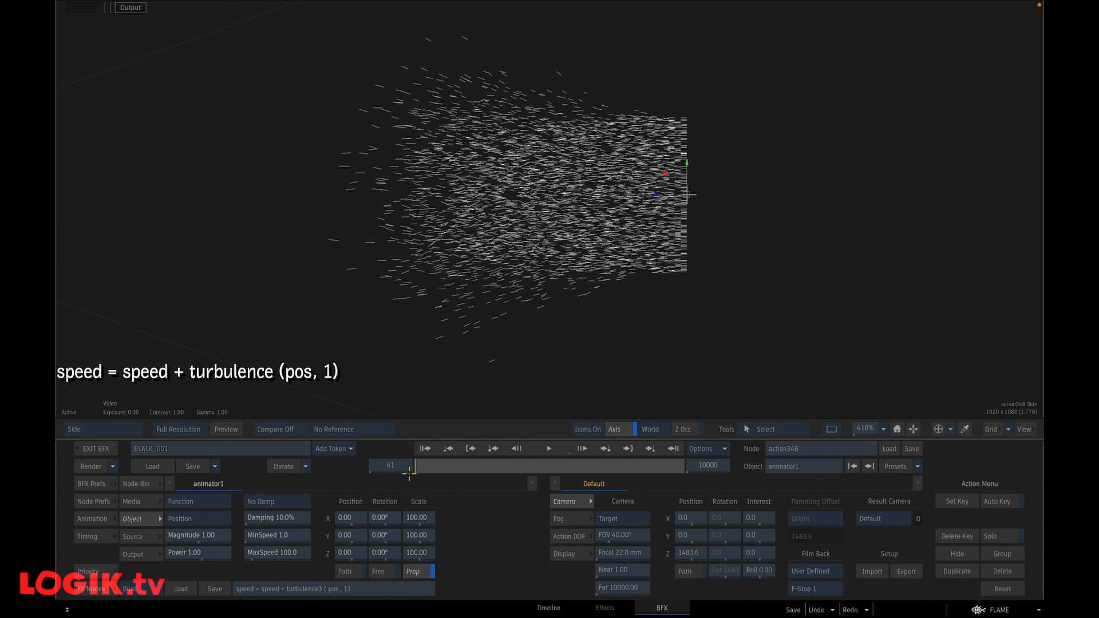
left_click(425, 448)
Step: Multiply pos by 0.01 in the animator's turbulence function and play the result in the camera output
left_click(337, 588)
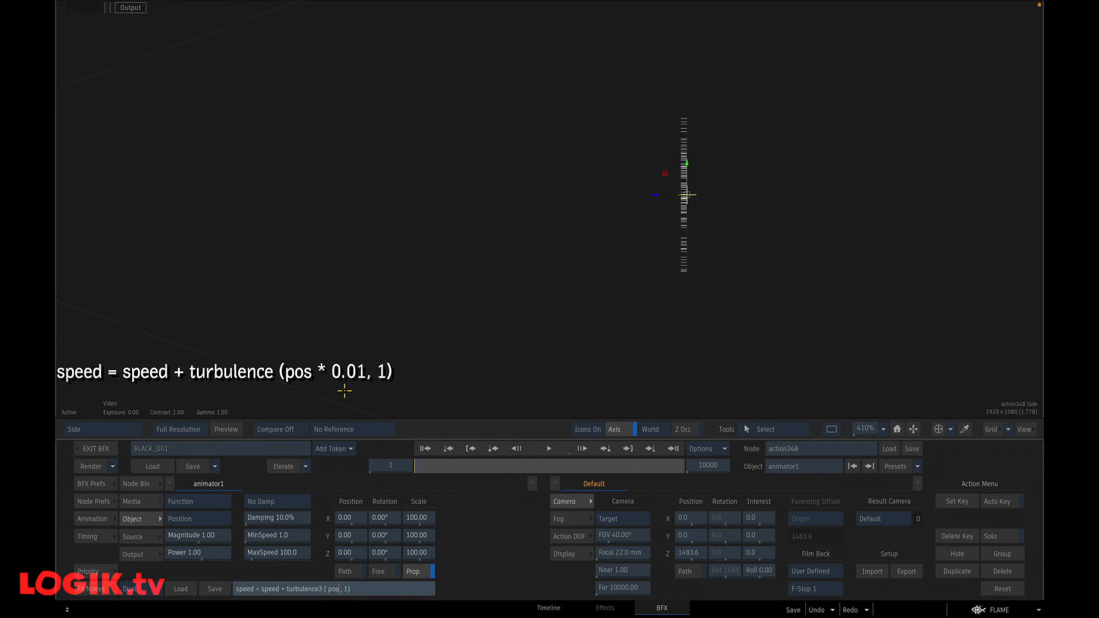
type("* 0.01")
left_click(548, 449)
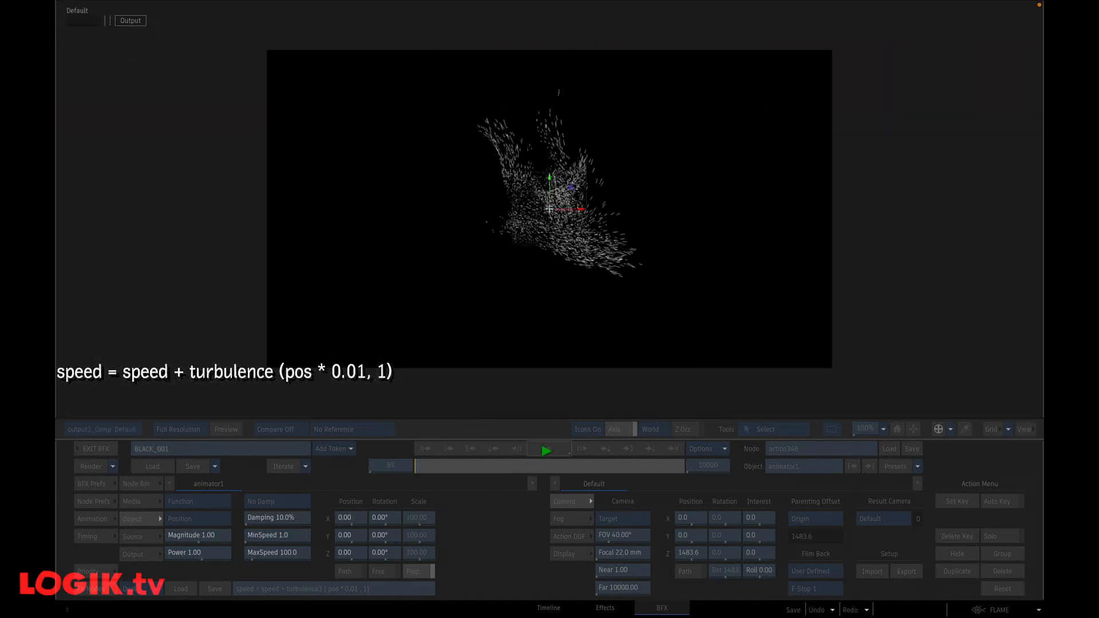
left_click(545, 451)
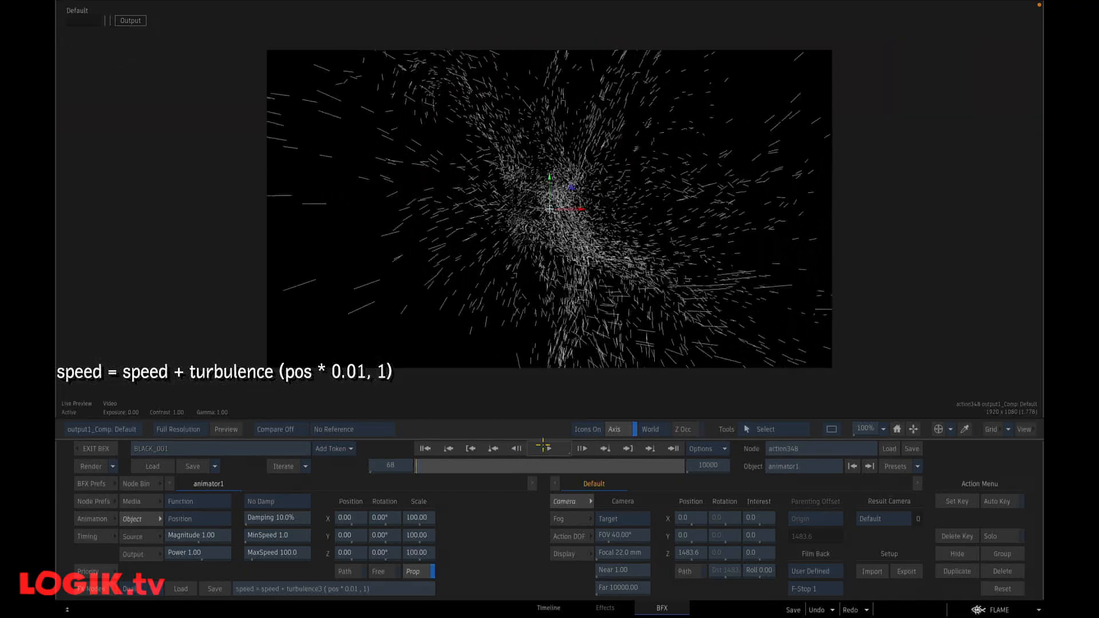
left_click(425, 449)
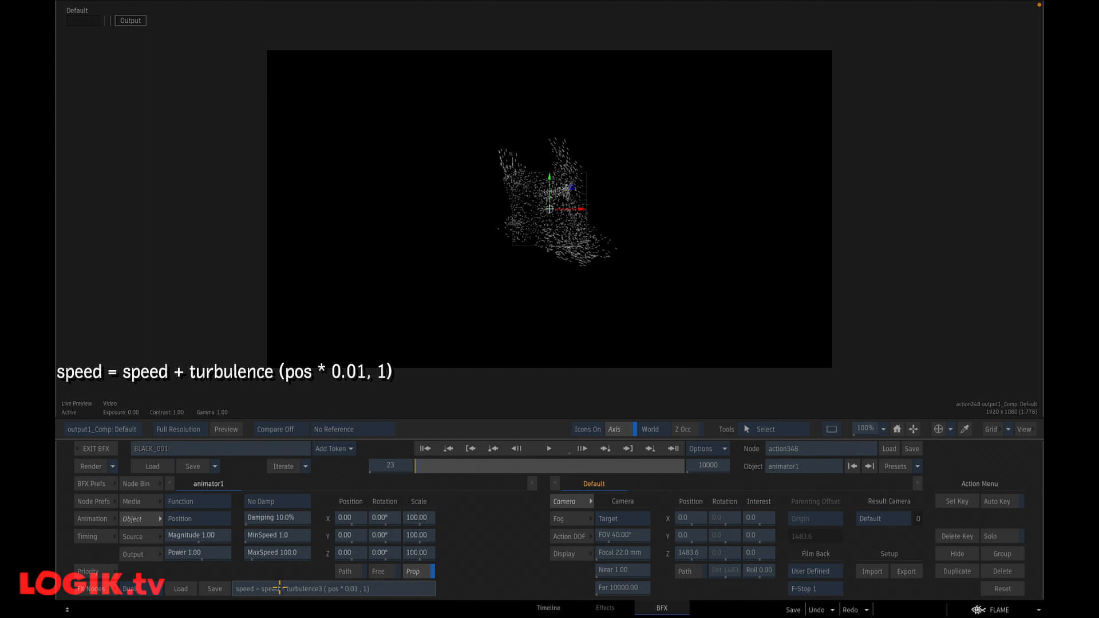
Step: Multiply speed by 0.93 in the animator function and return to the first frame
left_click(282, 589)
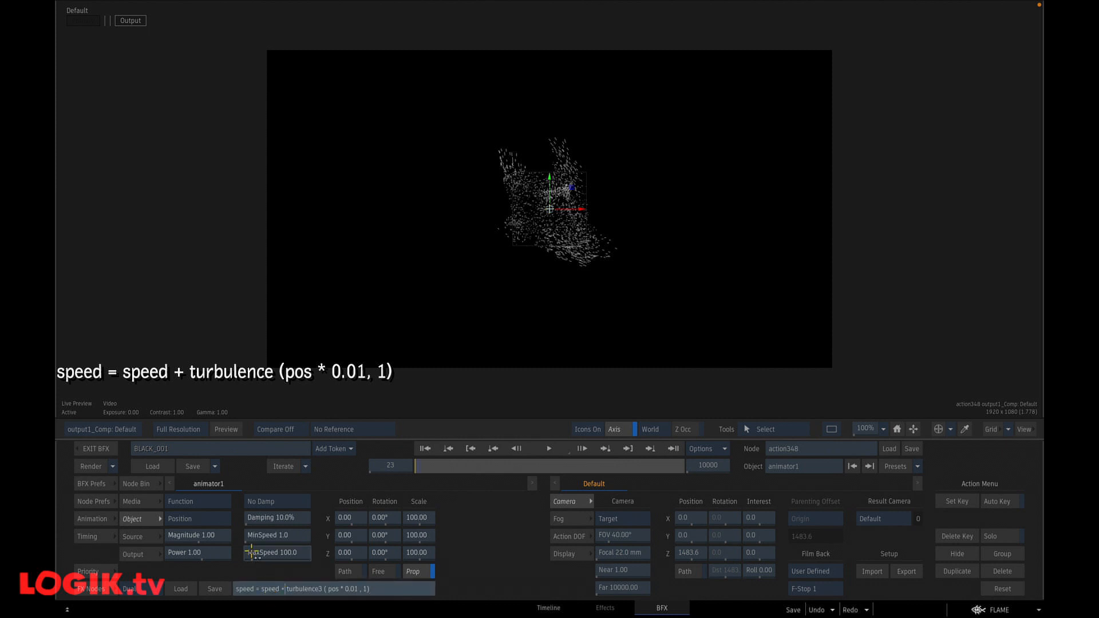
type("* 0.93")
key("Return")
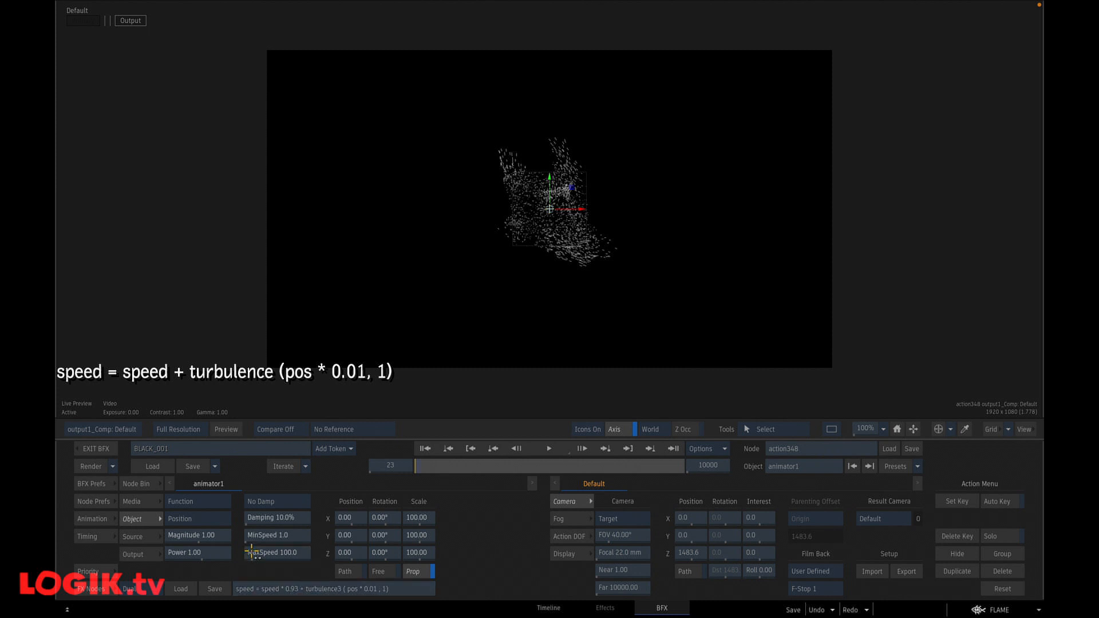
left_click(422, 449)
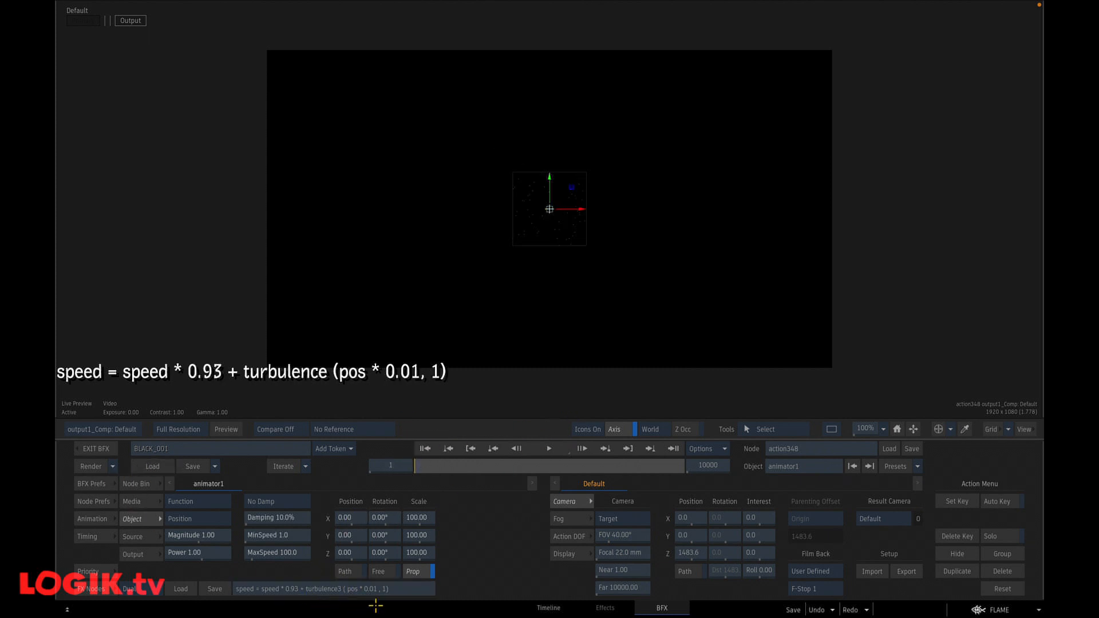
Step: Play the slowed turbulent particles from the Side view and stop the playback
left_click(101, 429)
mouse_move(154, 380)
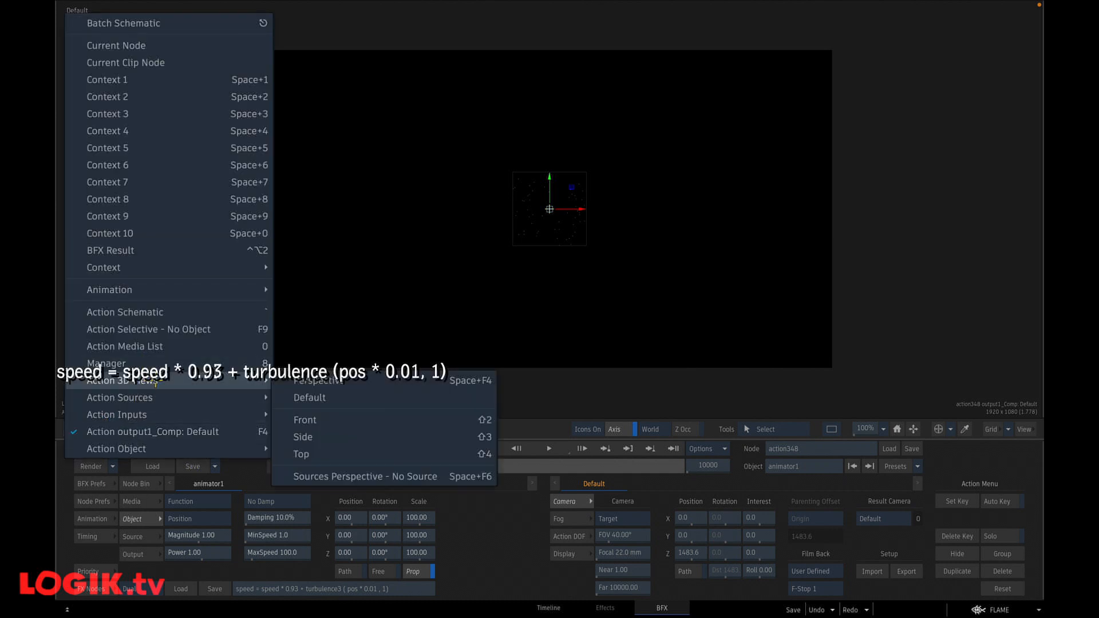
left_click(341, 438)
left_click(547, 451)
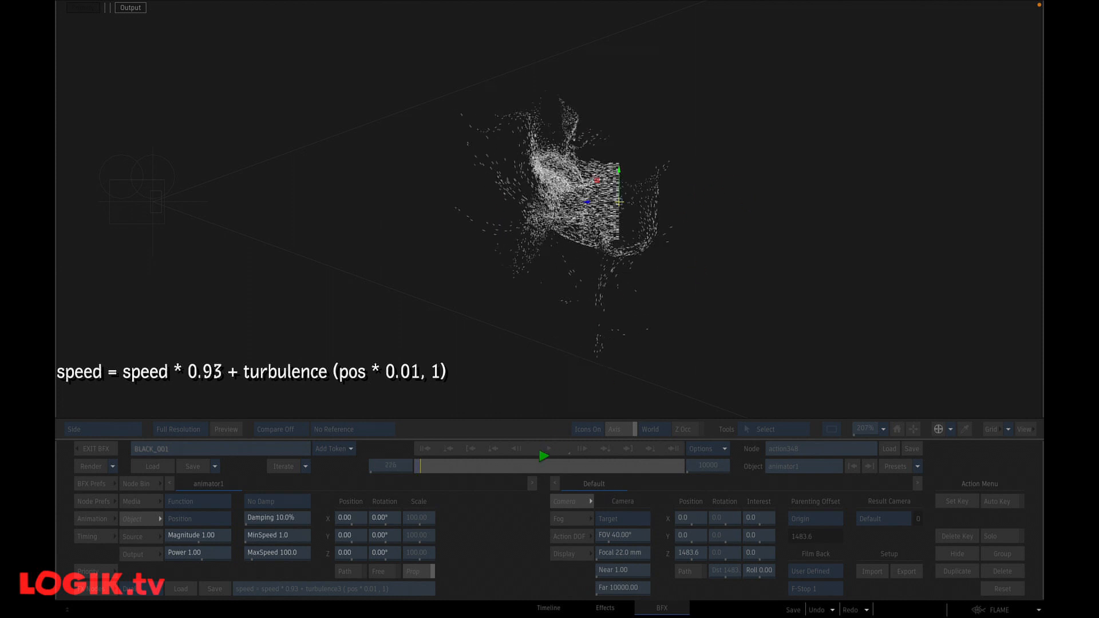
left_click(549, 450)
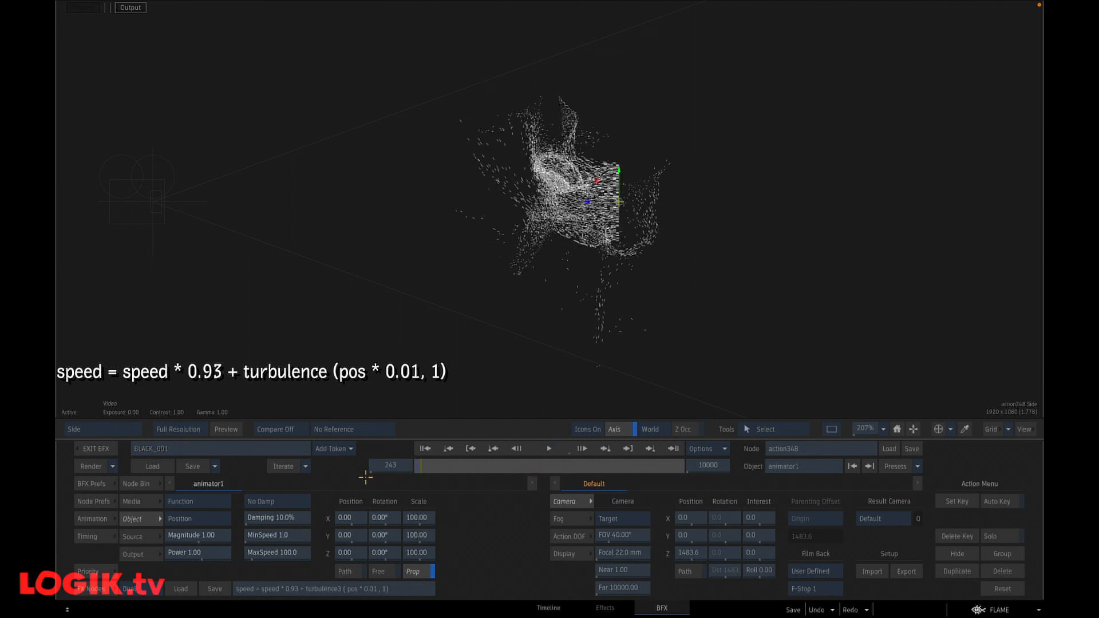
Step: Replace the 0.93 speed factor in the animator function so its speed term reads (speed * 0.01 * minSpeed)
double_click(284, 588)
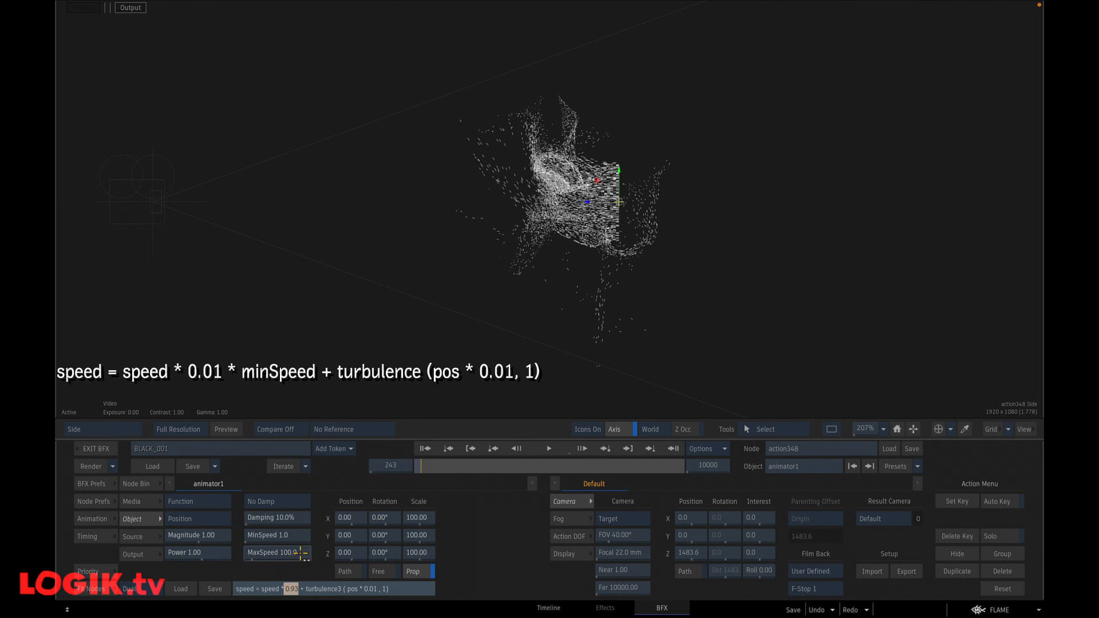
type("0.01 *")
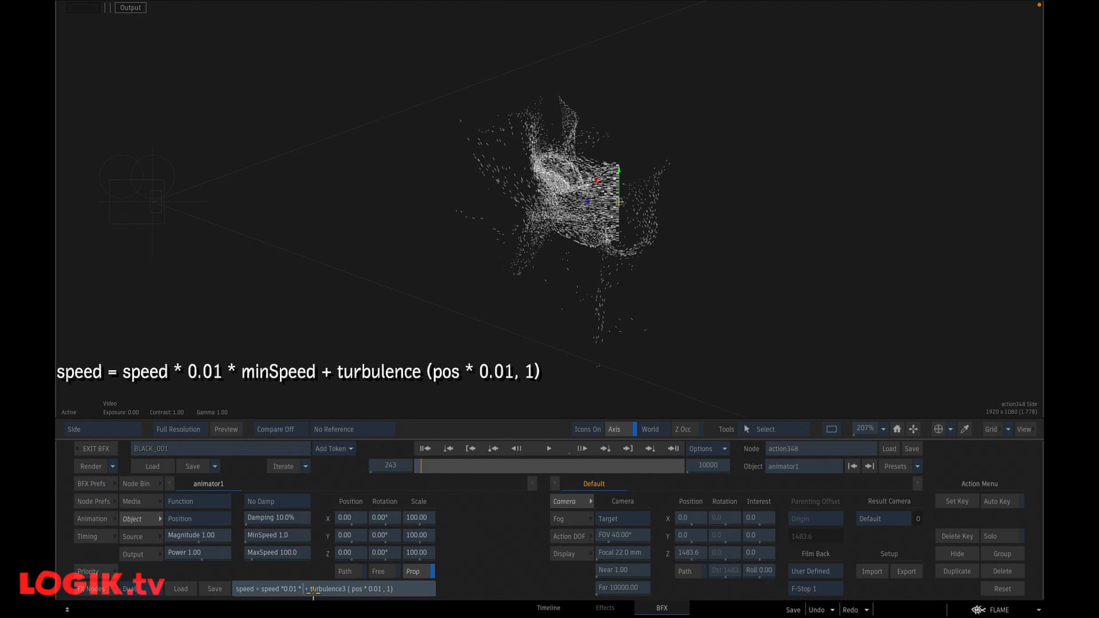
left_click(294, 589)
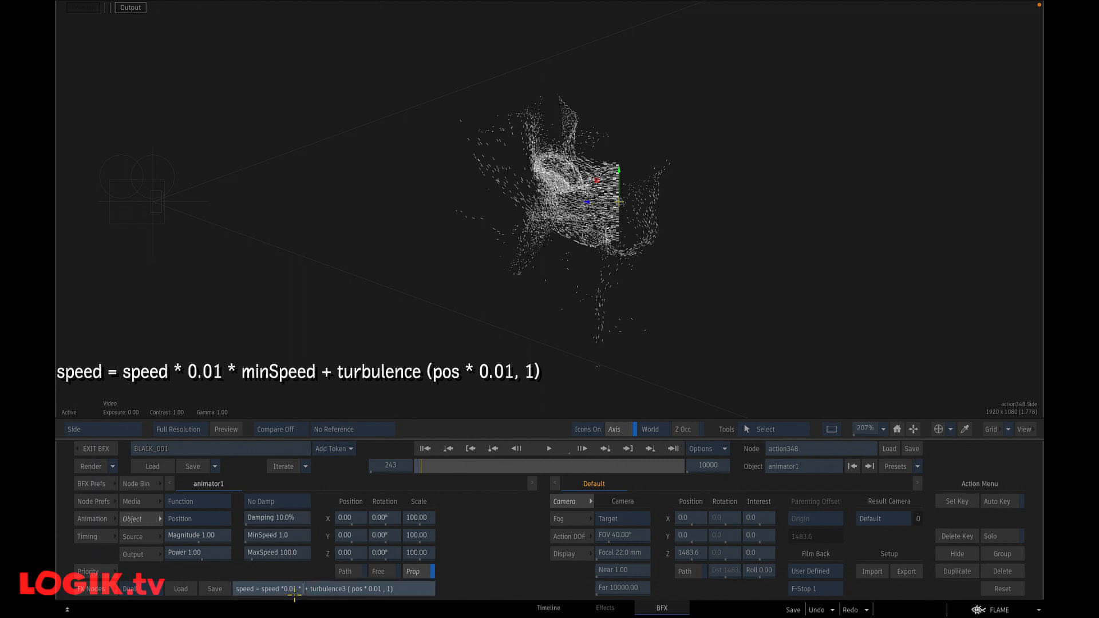
left_click(278, 536)
left_click(488, 556)
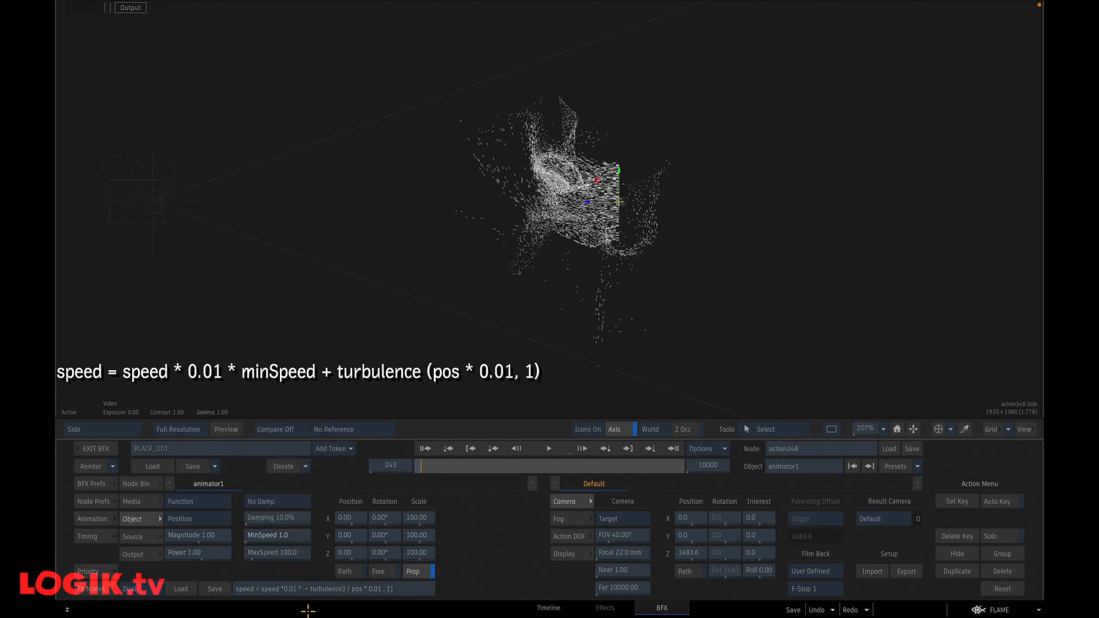
left_click(302, 589)
type("min")
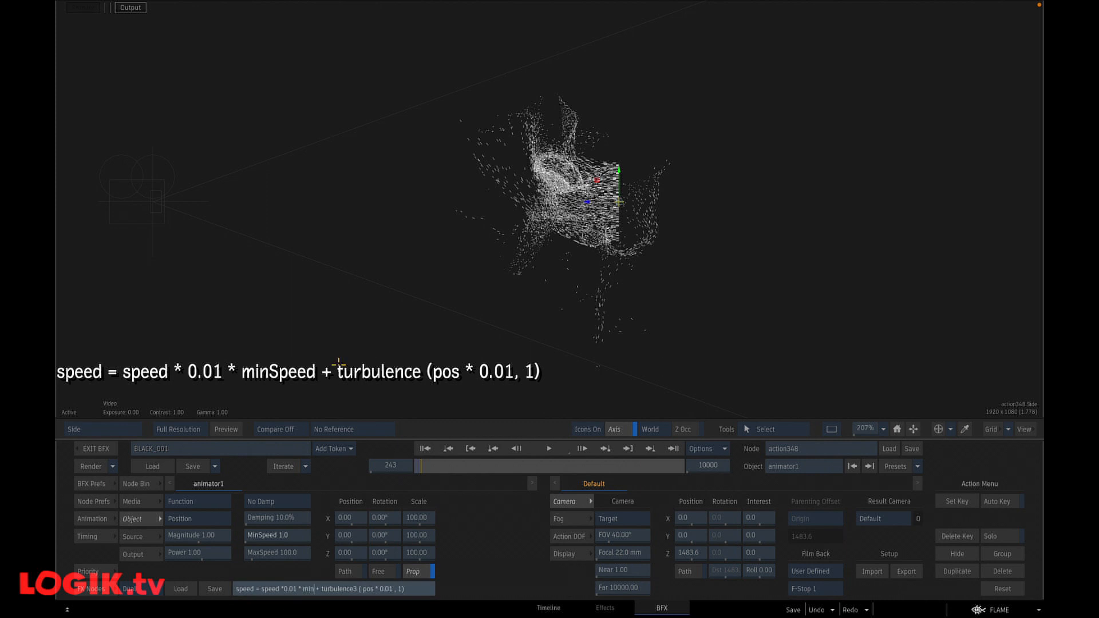
type("Speed")
type("(")
left_click(286, 589)
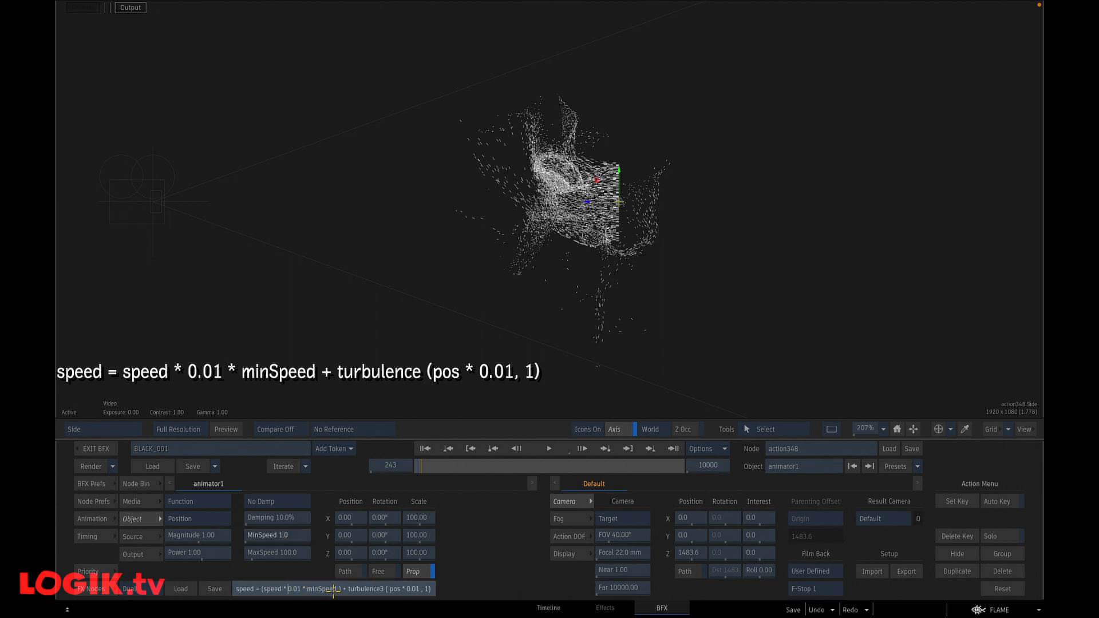
key("Return")
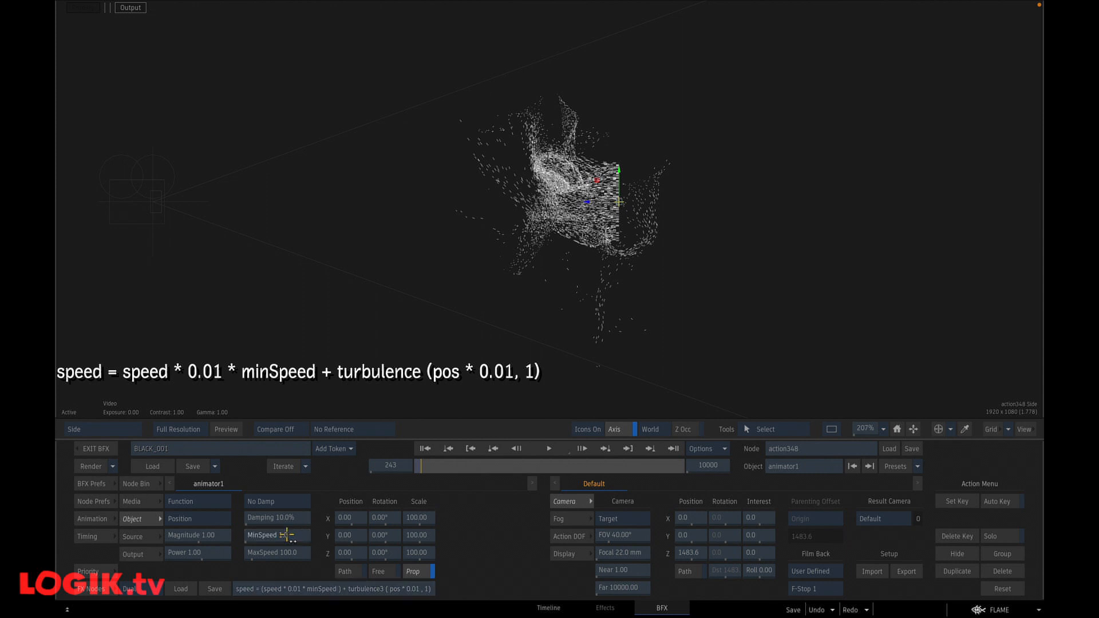
Step: Set the animator's MinSpeed first to 100 and finally to 93, and start playing the particles
left_click(286, 535)
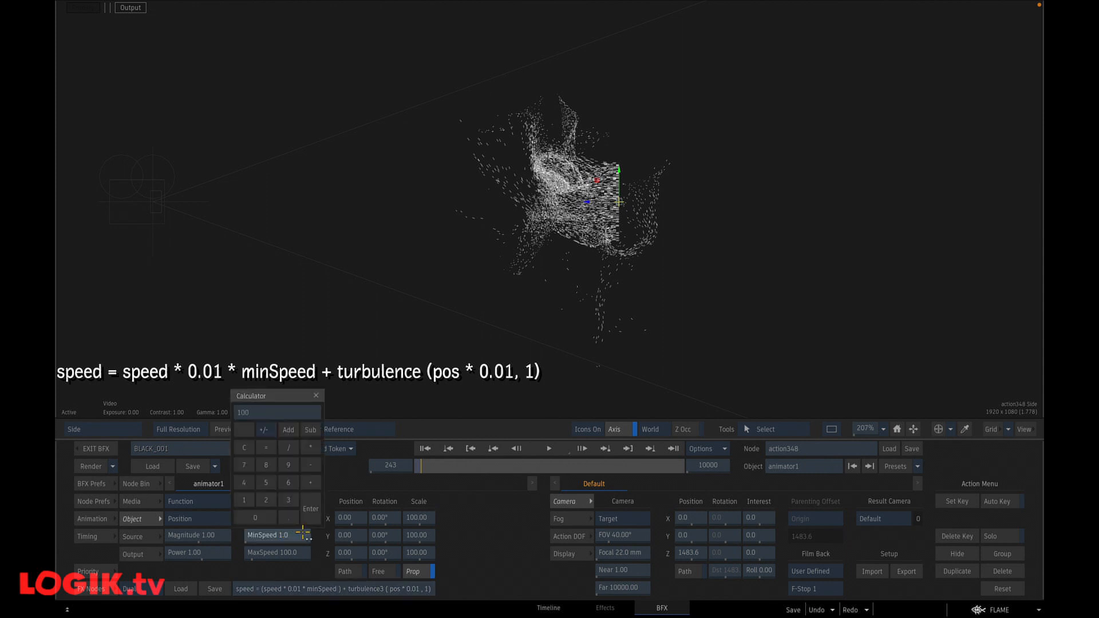
key("Return")
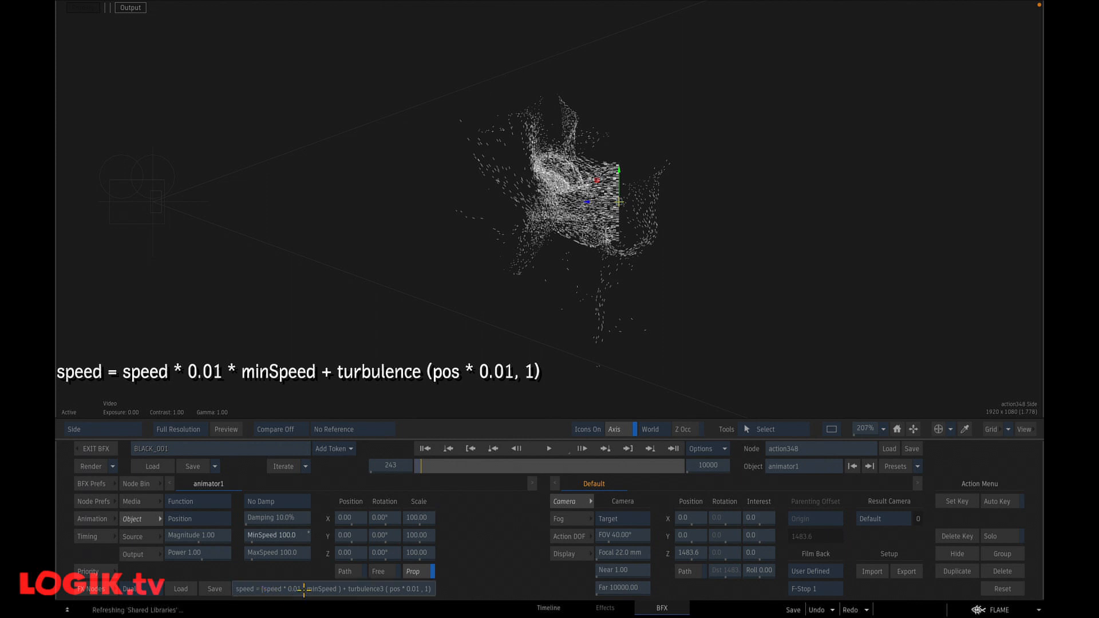
left_click(288, 465)
left_click(288, 500)
left_click(310, 509)
left_click(537, 450)
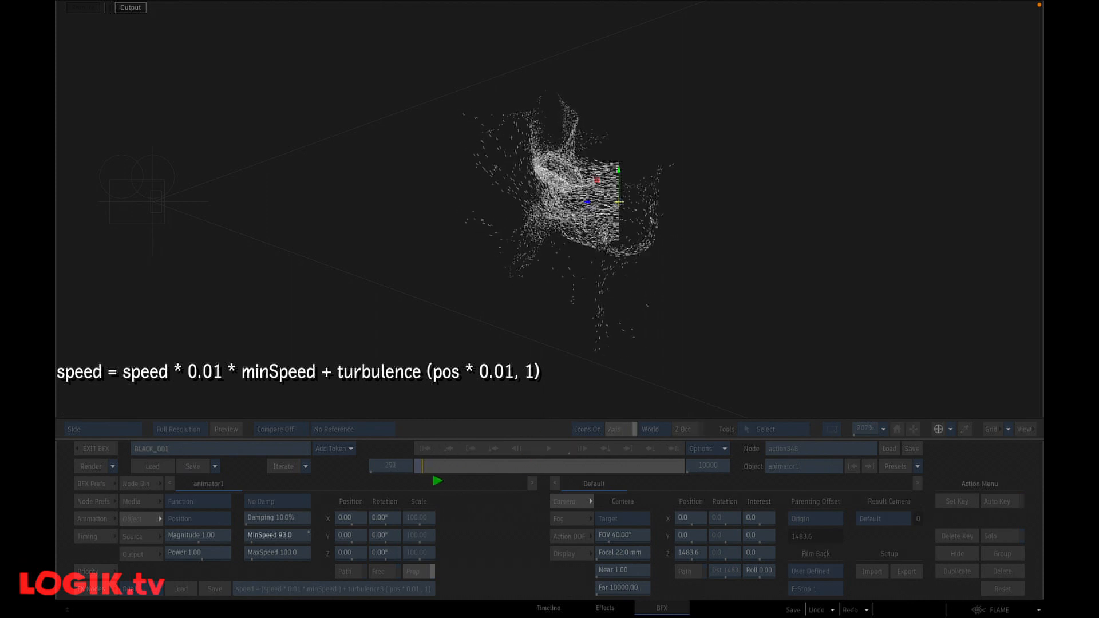
Step: Vary MinSpeed during playback, lowering it to 91 and bringing it back to 93, and stop the playback
left_click(271, 537)
left_click_drag(272, 537, 270, 540)
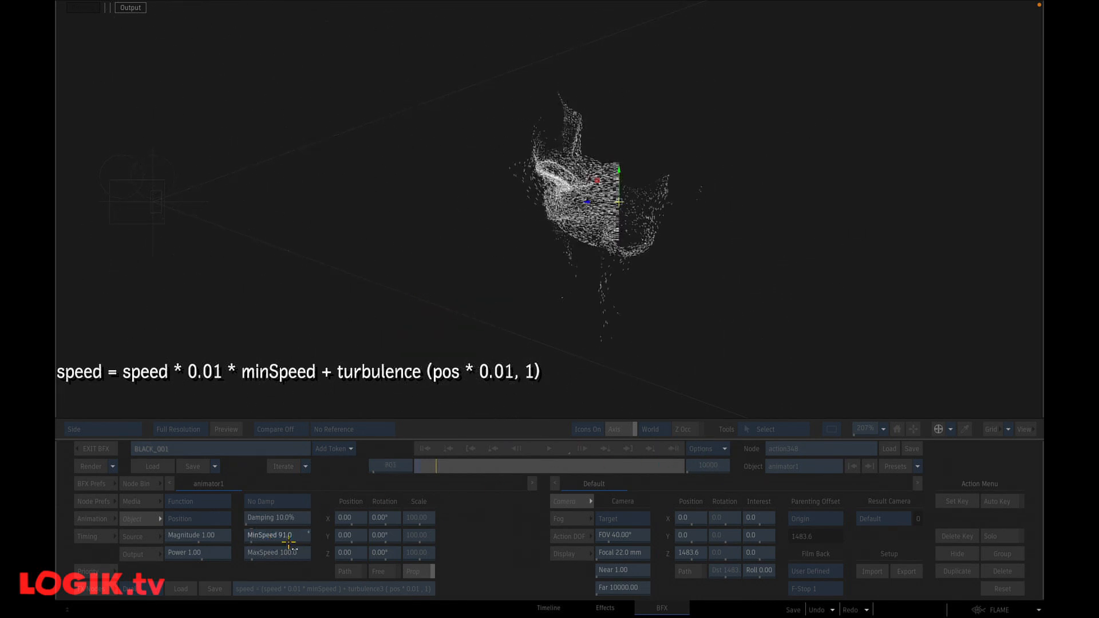
left_click(264, 537)
left_click_drag(265, 538, 265, 538)
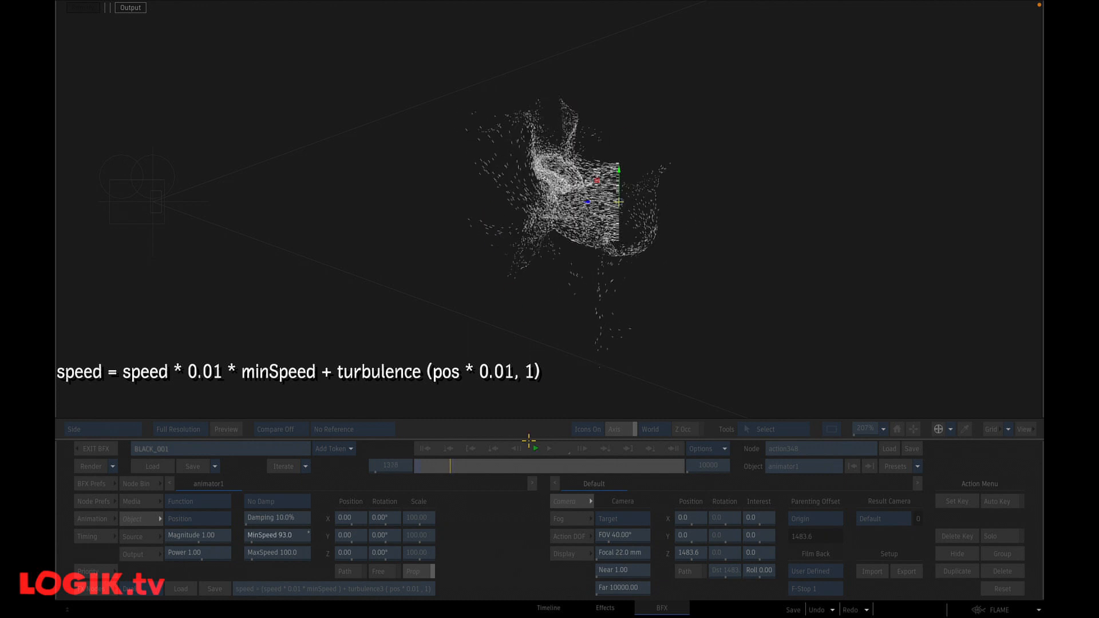
left_click(548, 448)
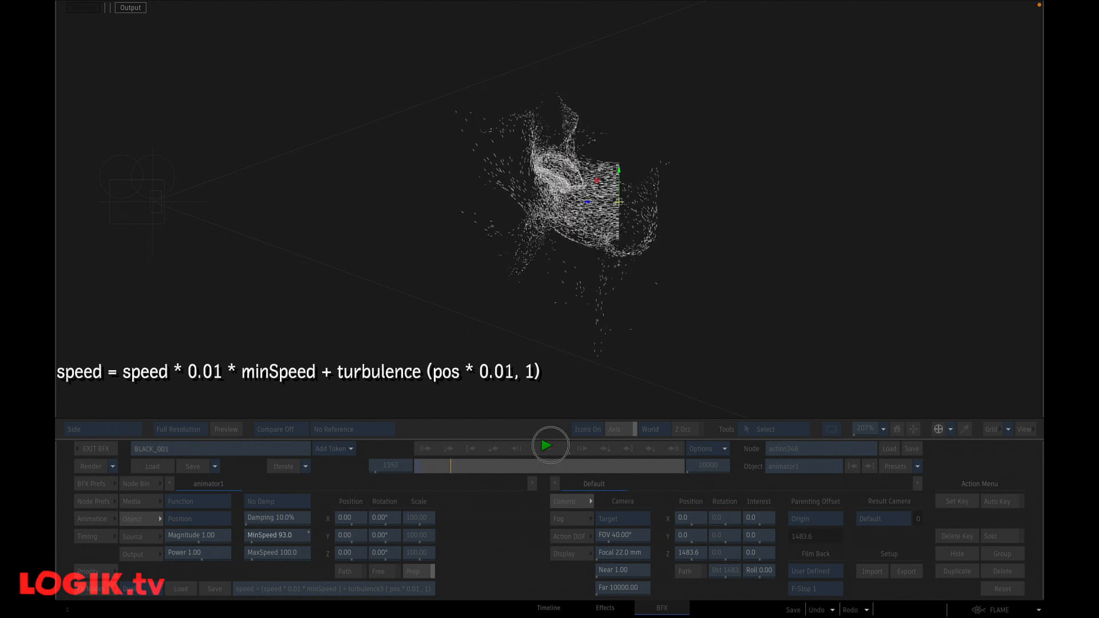
Step: Replace pos with (pos + (1, 1, frame)) in the turbulence function and replay the particles from the first frame
left_click(414, 584)
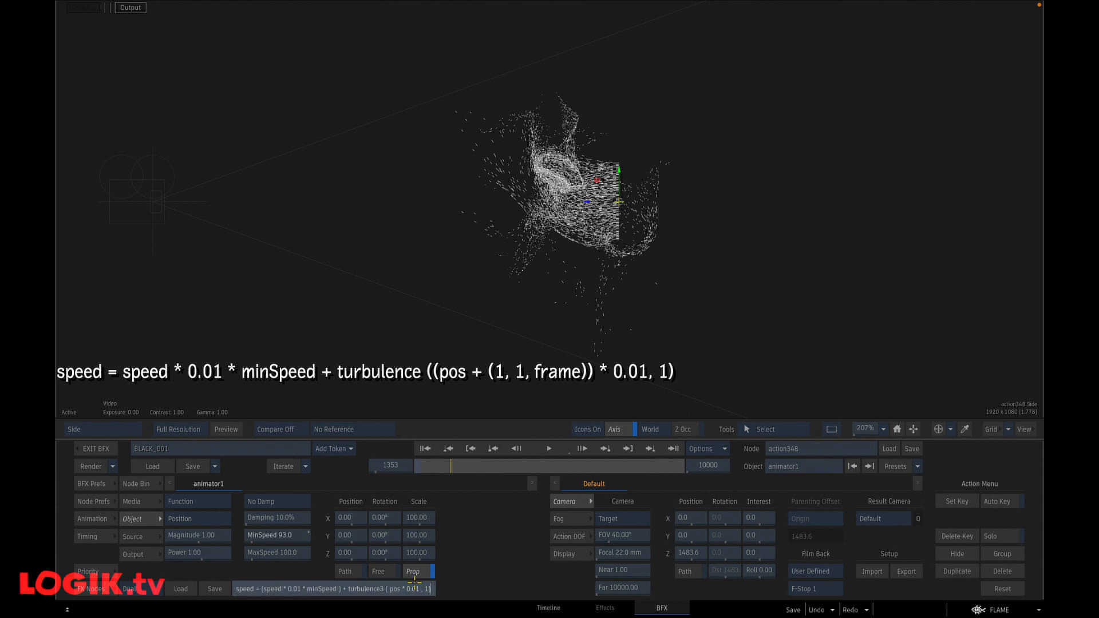
left_click(400, 588)
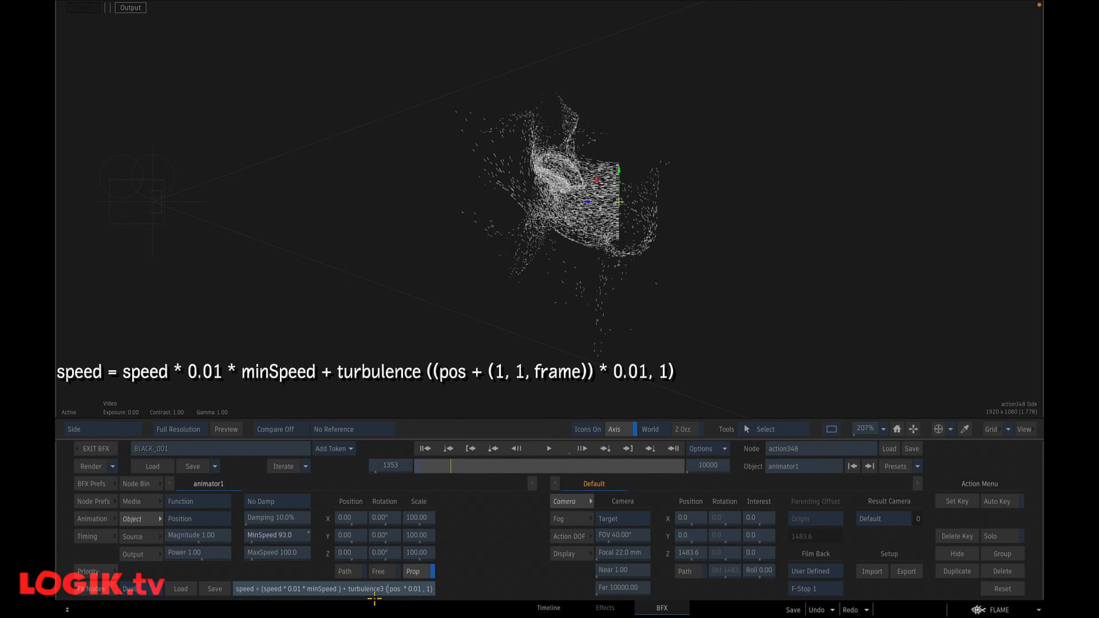
type("(pos")
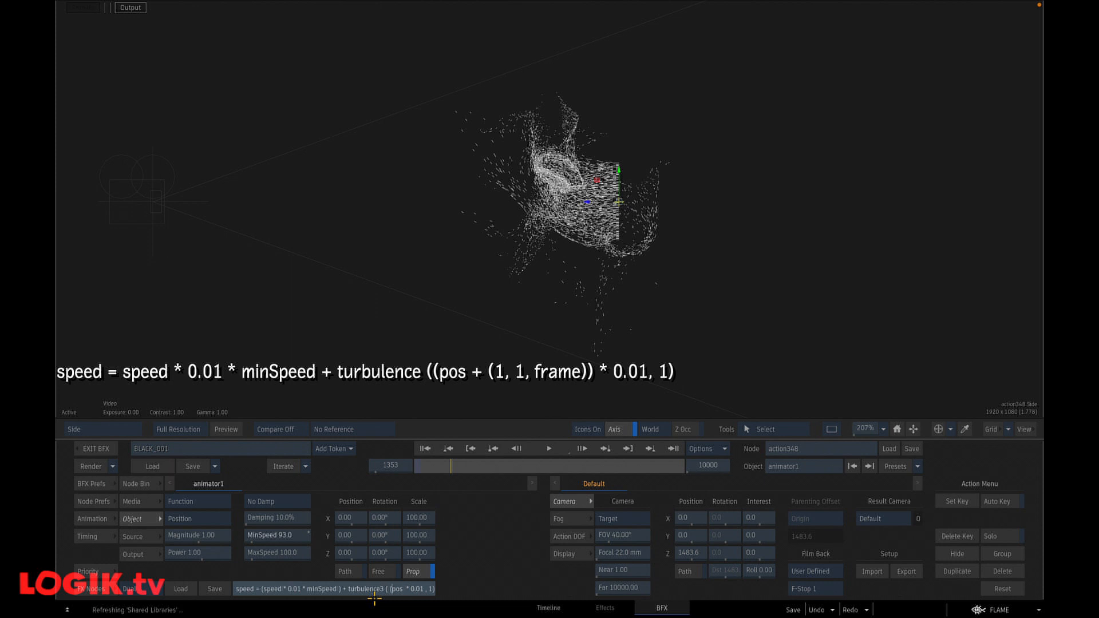
type(" + (1, 1, frame)")
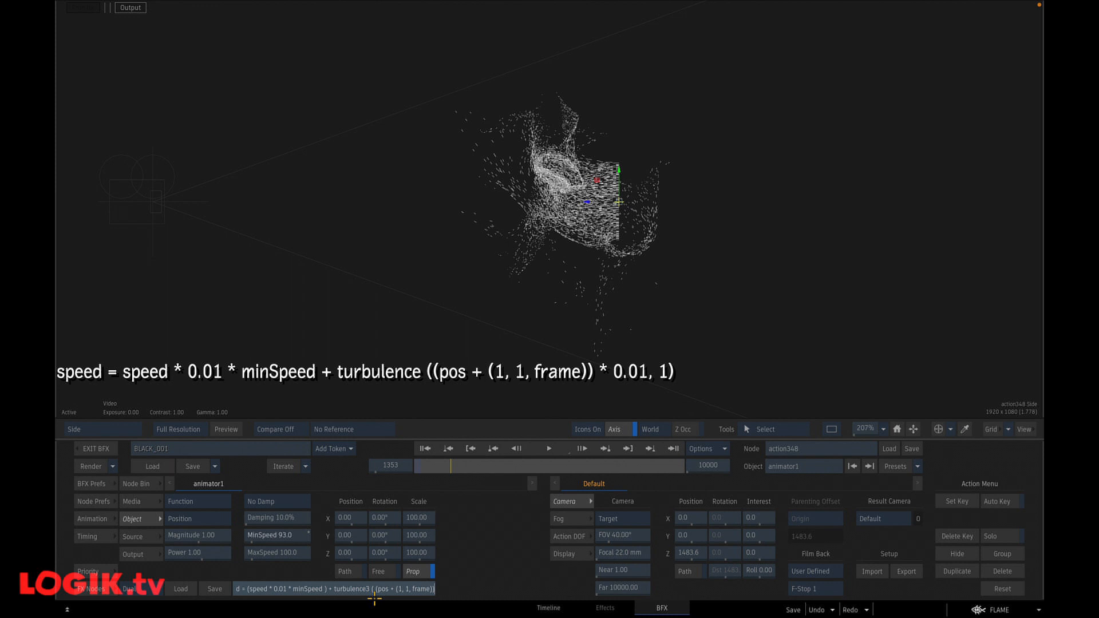
key("Return")
left_click(425, 448)
left_click(550, 448)
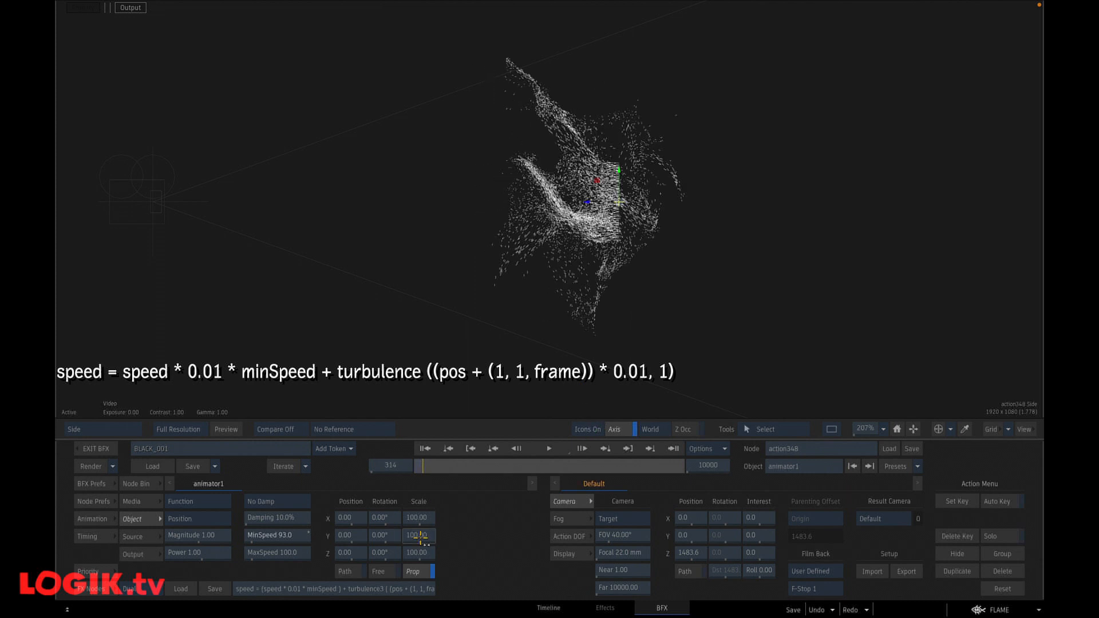
Step: Multiply frame by magnitude in the turbulence function's position offset
left_click(418, 584)
left_click(392, 588)
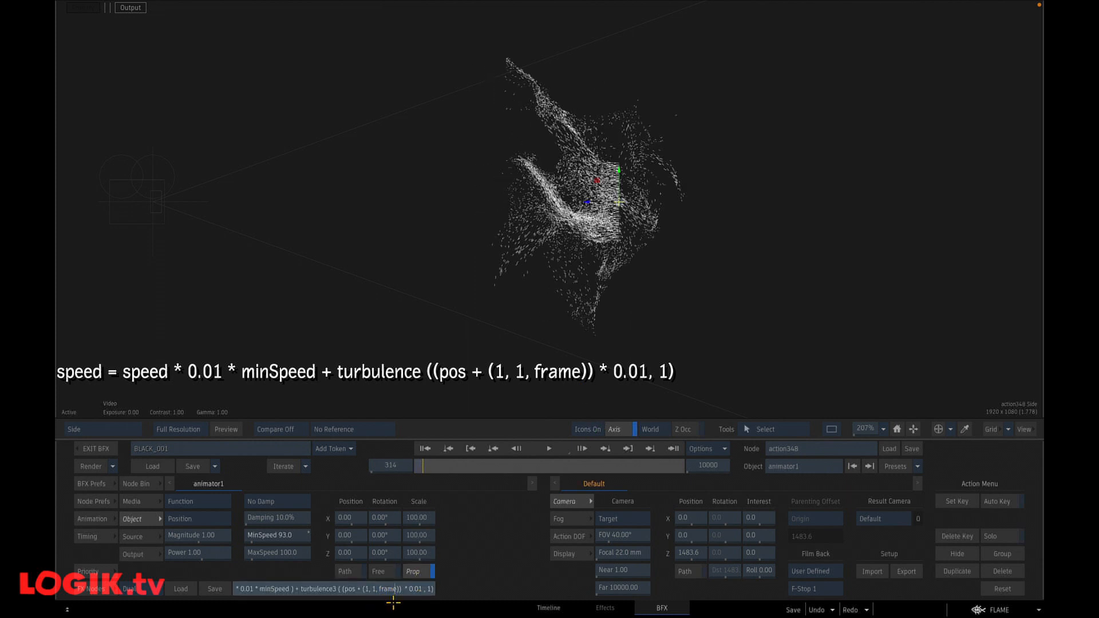
key("Left")
type("* magnitude")
key("Return")
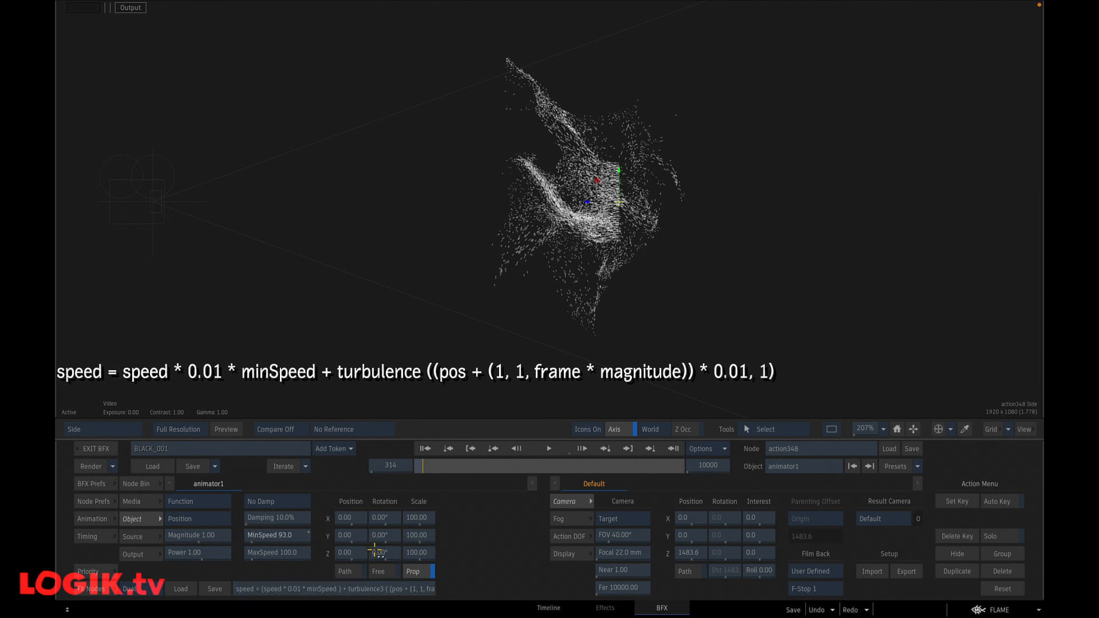
Step: Play the particles while varying Magnitude, reset it to 1.00 and resume the playback
left_click(549, 448)
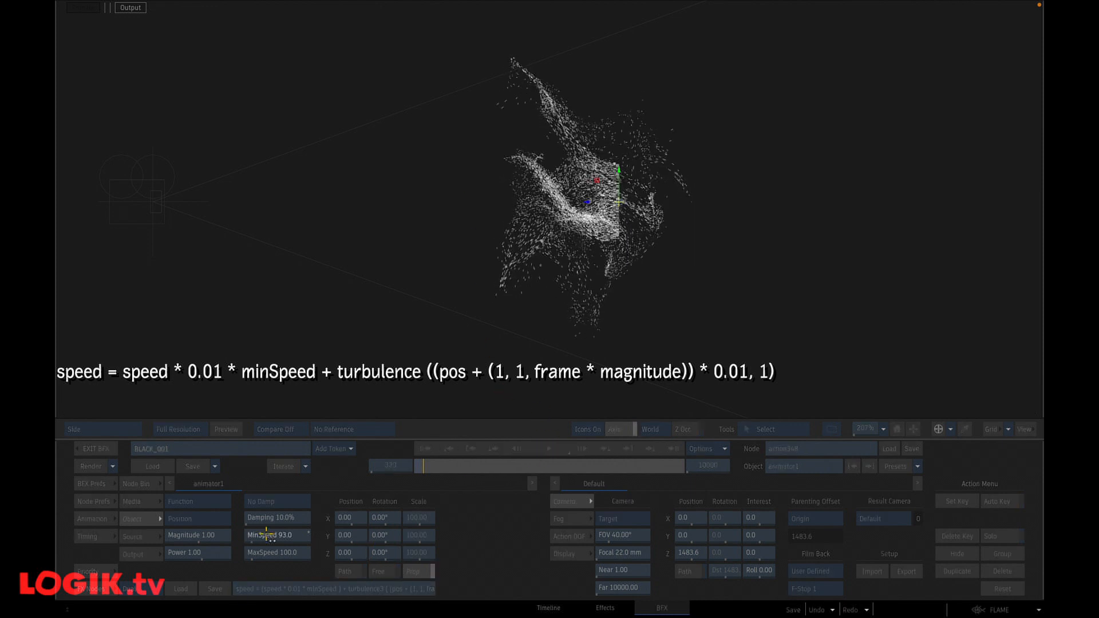
mouse_move(199, 543)
left_mouse_down()
mouse_move(242, 536)
mouse_move(175, 533)
mouse_move(204, 538)
left_mouse_up()
left_click(203, 538, "ctrl")
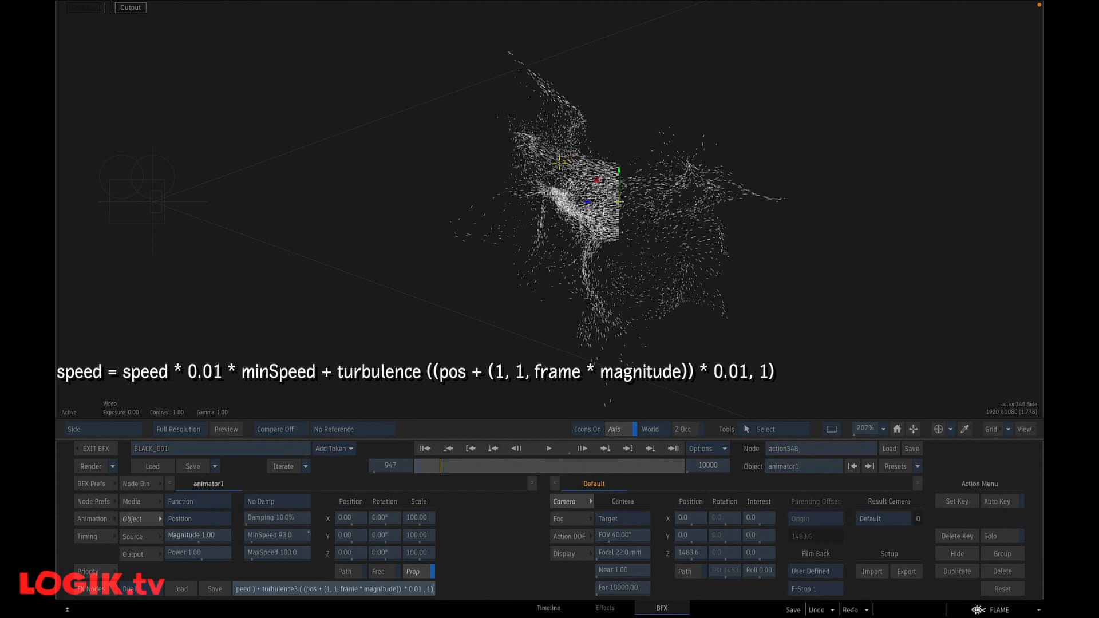
left_click(549, 450)
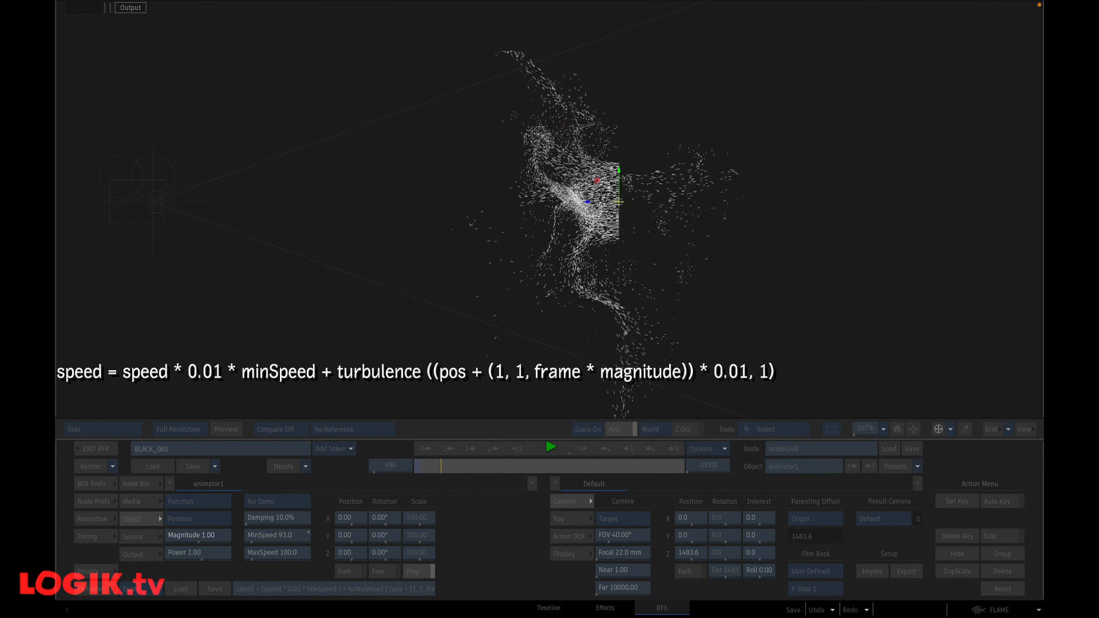
Step: Stop the playback and multiply the 0.01 position scale in the turbulence function by power
left_click(424, 588)
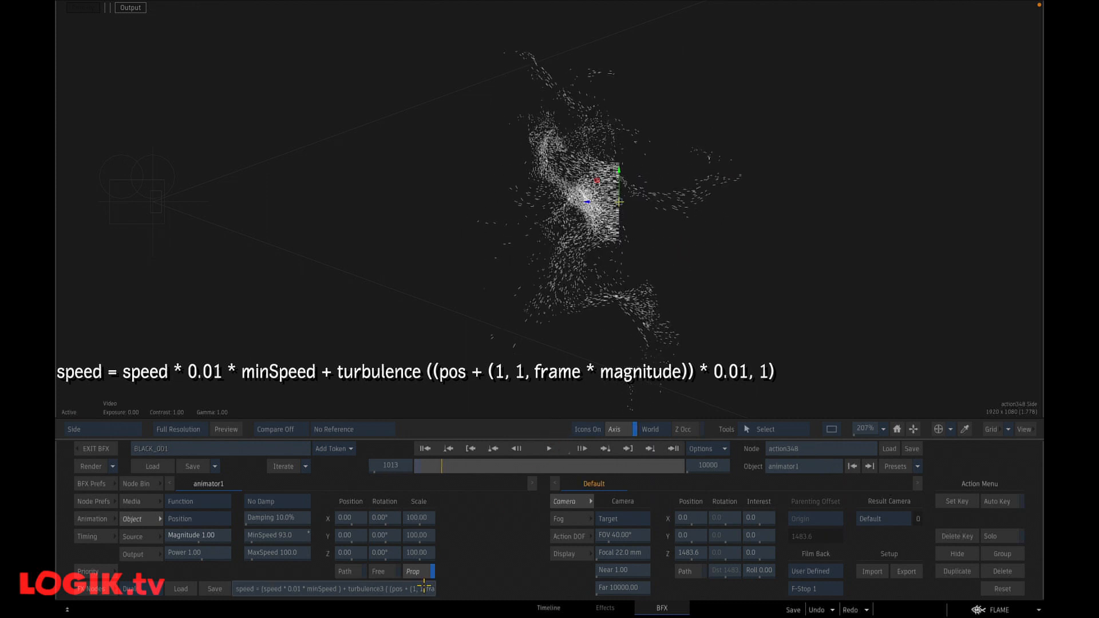
left_click(424, 587)
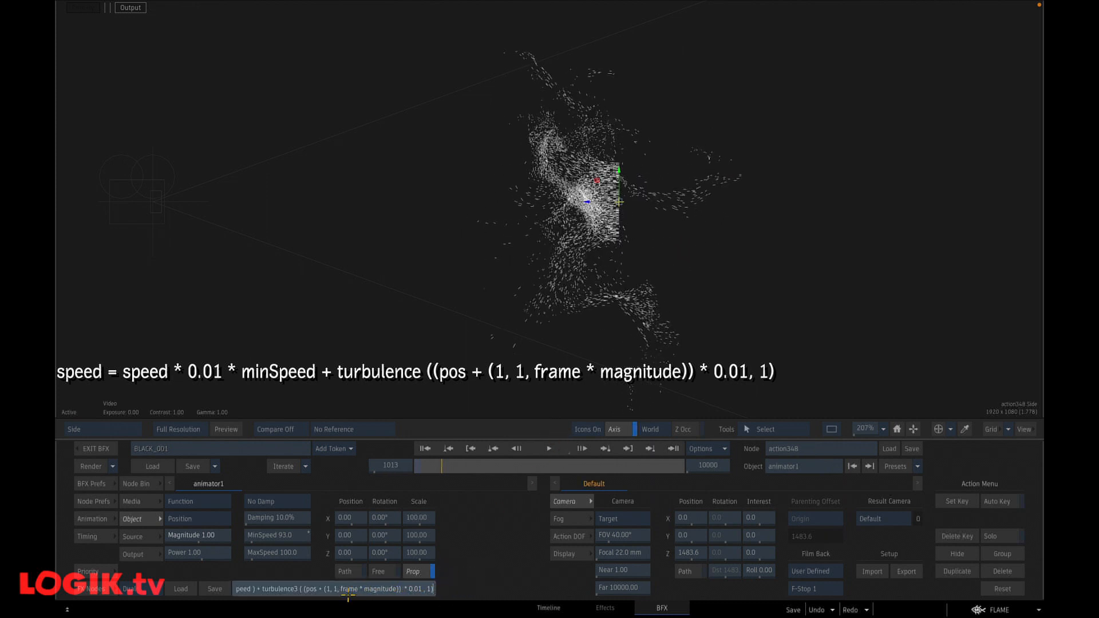
type("1")
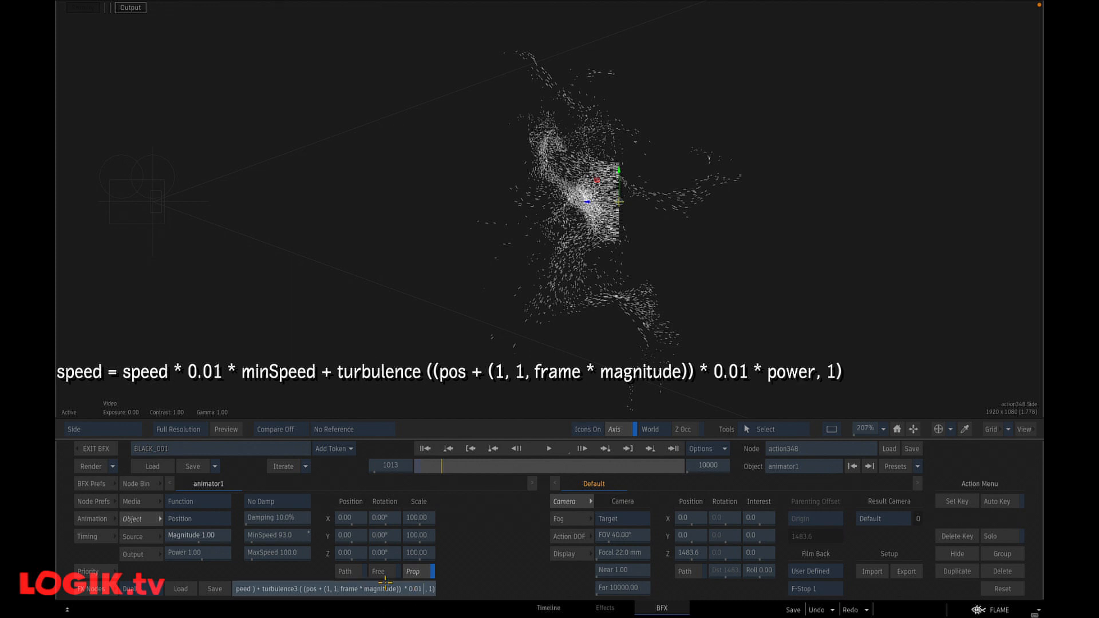
type(" * power")
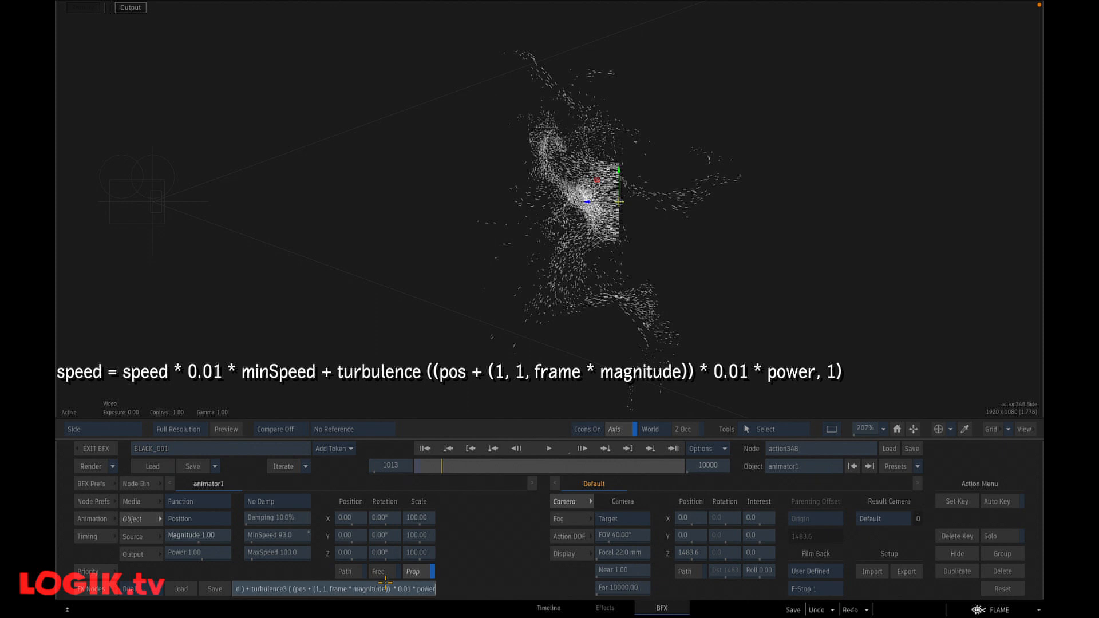
key("Return")
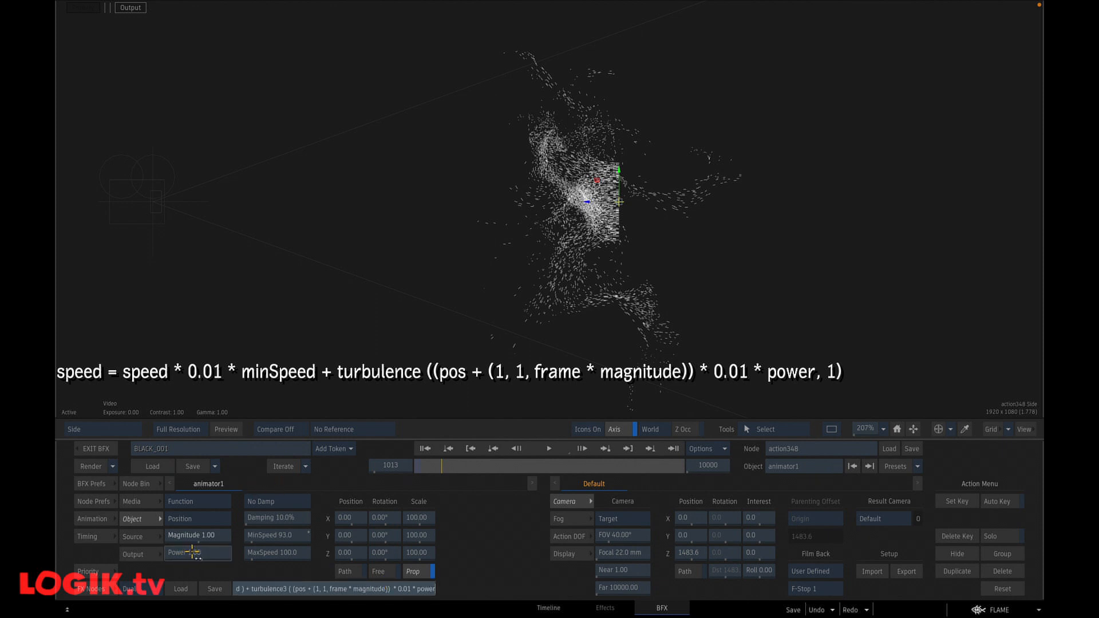
Step: Play the particles while changing Power to 0.90, 0.30 and finally 1.20, and stop the playback
left_click(557, 449)
mouse_move(201, 554)
left_mouse_down()
mouse_move(213, 551)
mouse_move(202, 553)
left_mouse_up()
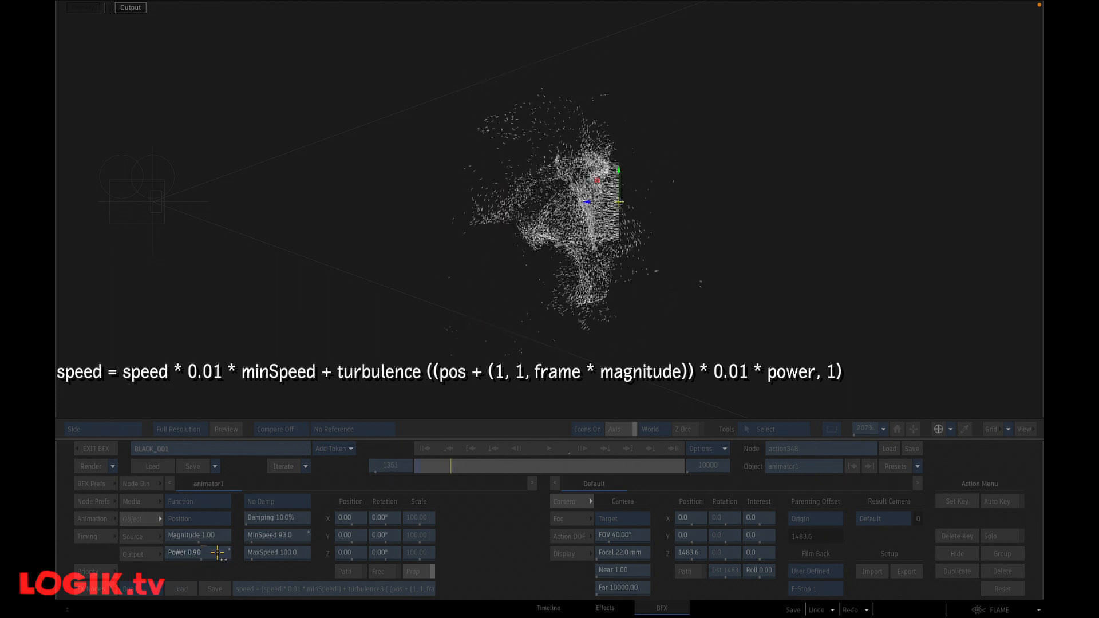
left_click_drag(215, 554, 184, 554)
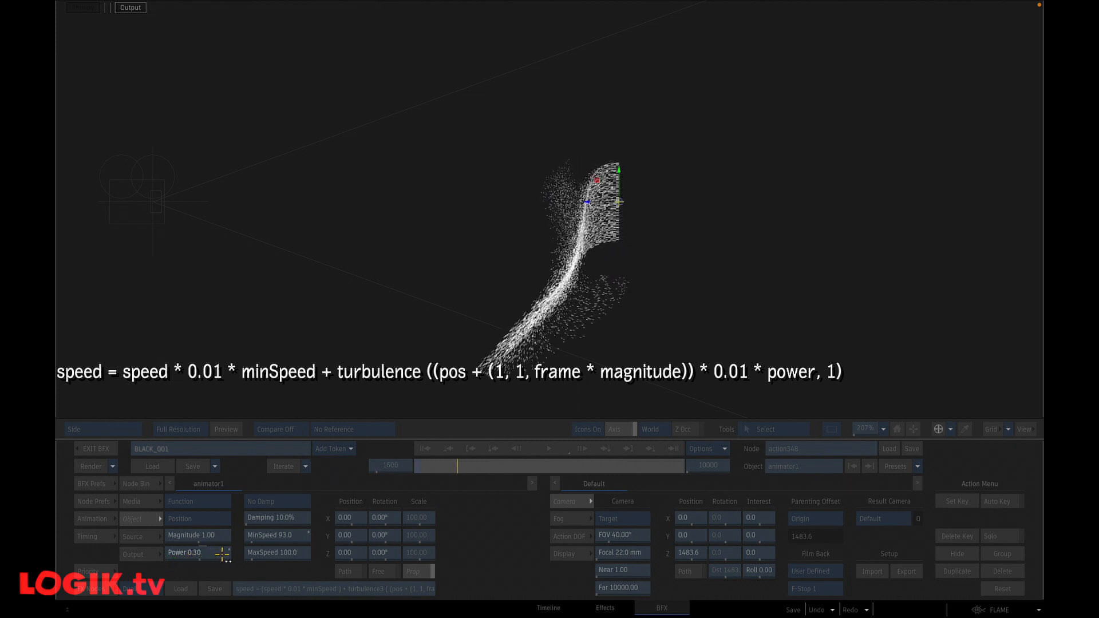
left_click_drag(210, 553, 245, 551)
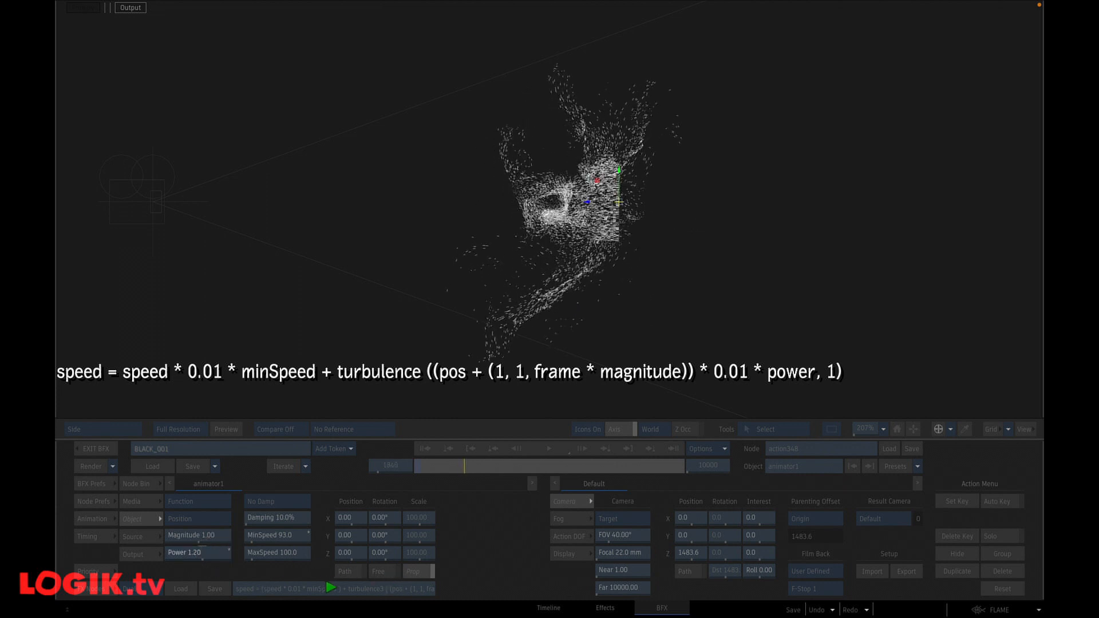
left_click(545, 449)
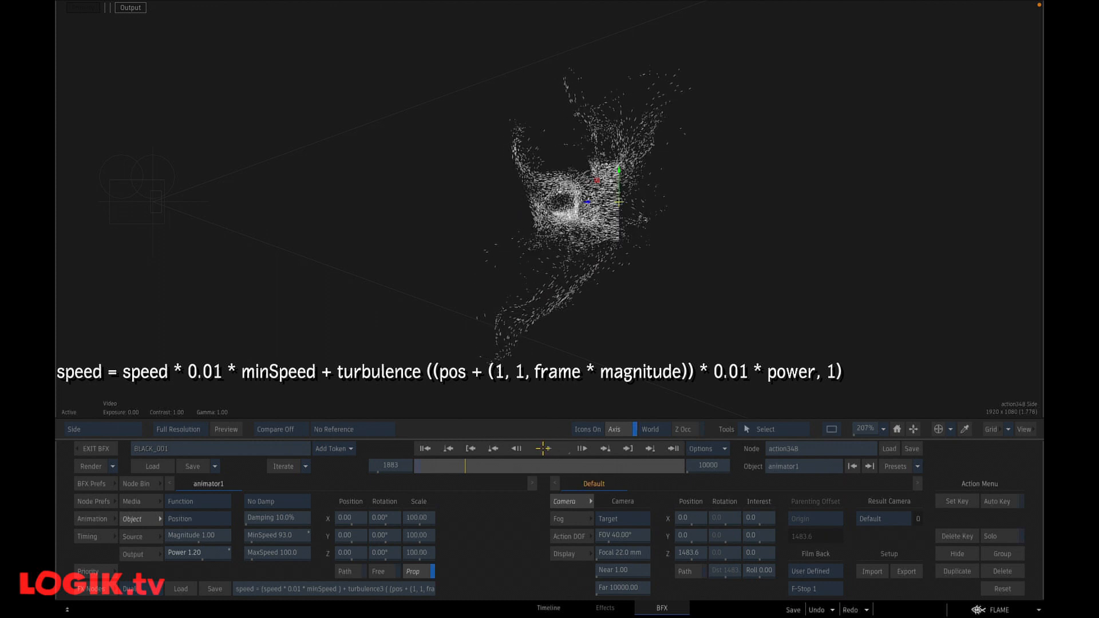
Step: Play the turbulent particles from the first frame in the camera output, and return to the first frame
left_click(423, 450)
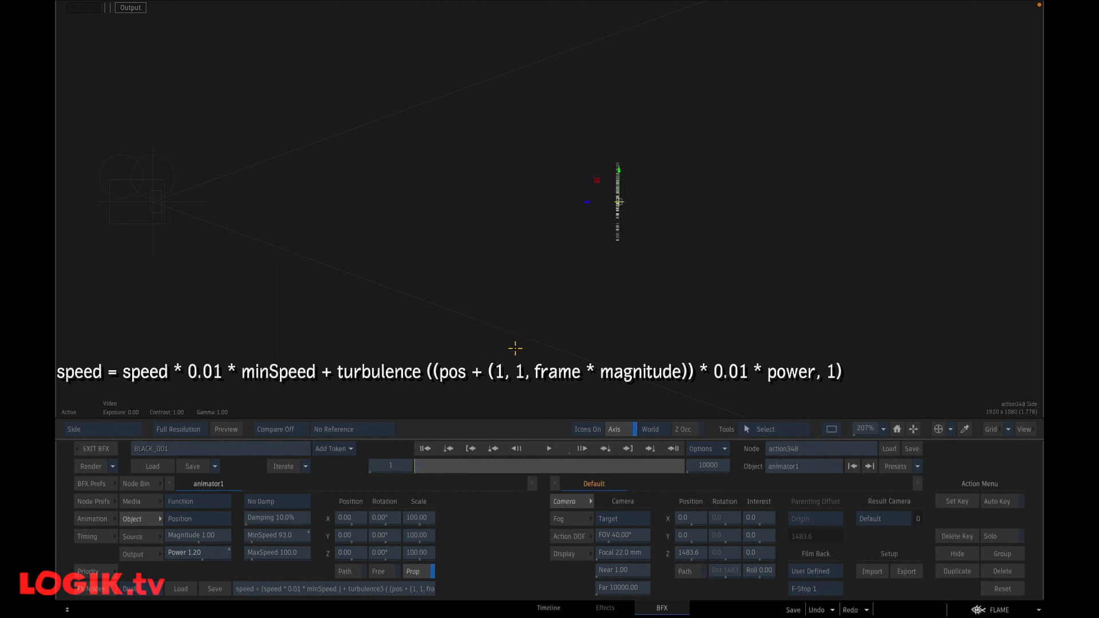
key("F4")
left_click(549, 448)
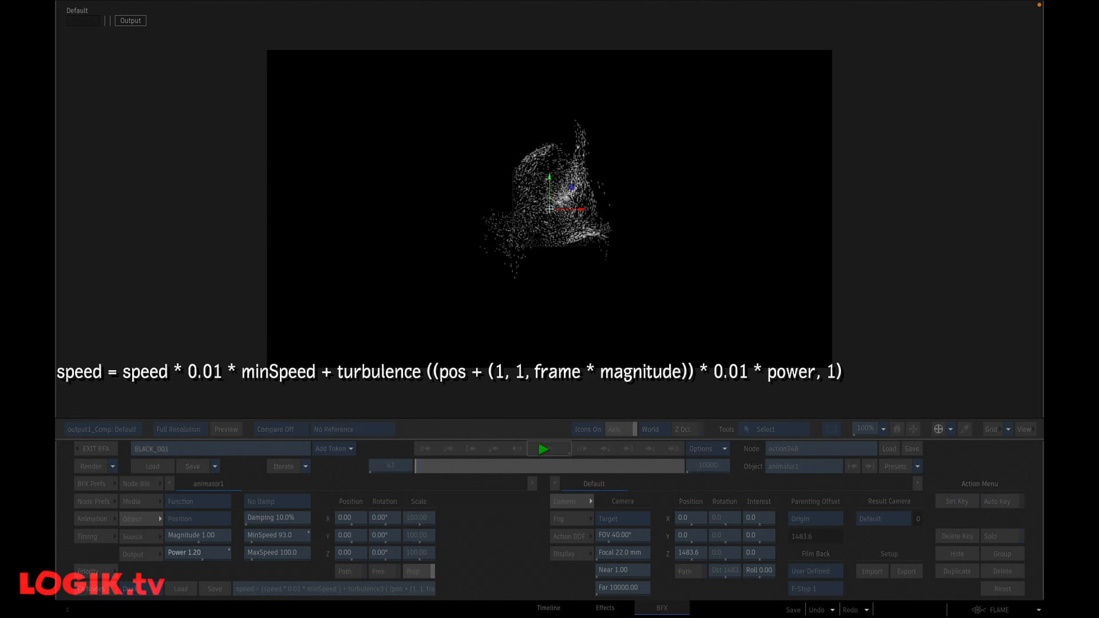
left_click(548, 449)
left_click(425, 450)
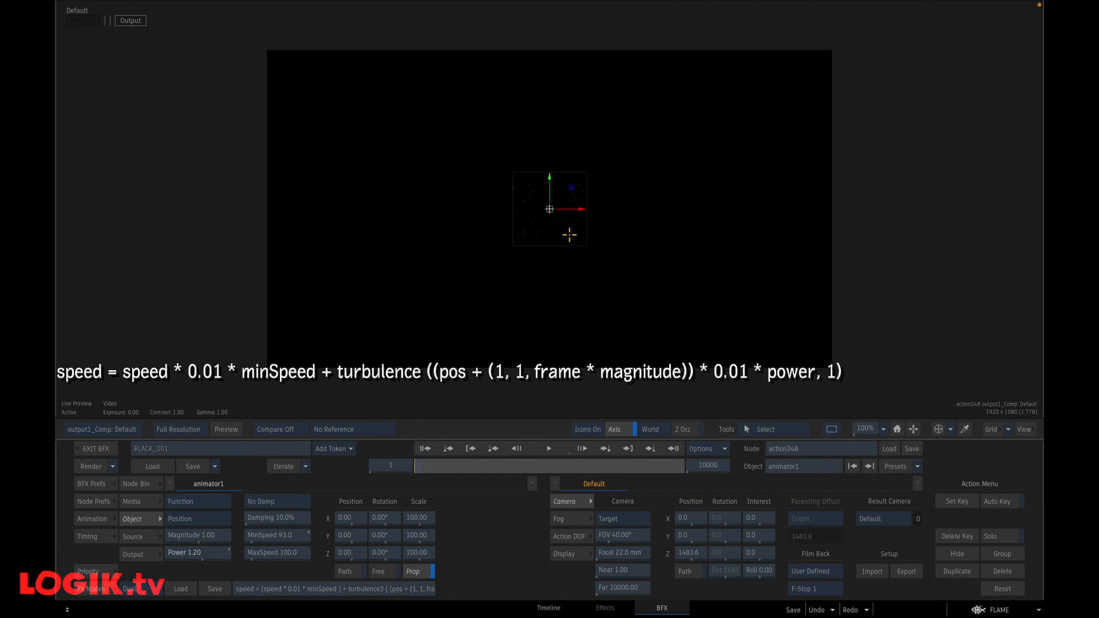
Step: Duplicate the Action node twice in the batch schematic, spread the copies below the original and move the Colour Source node clear of them
key("Escape")
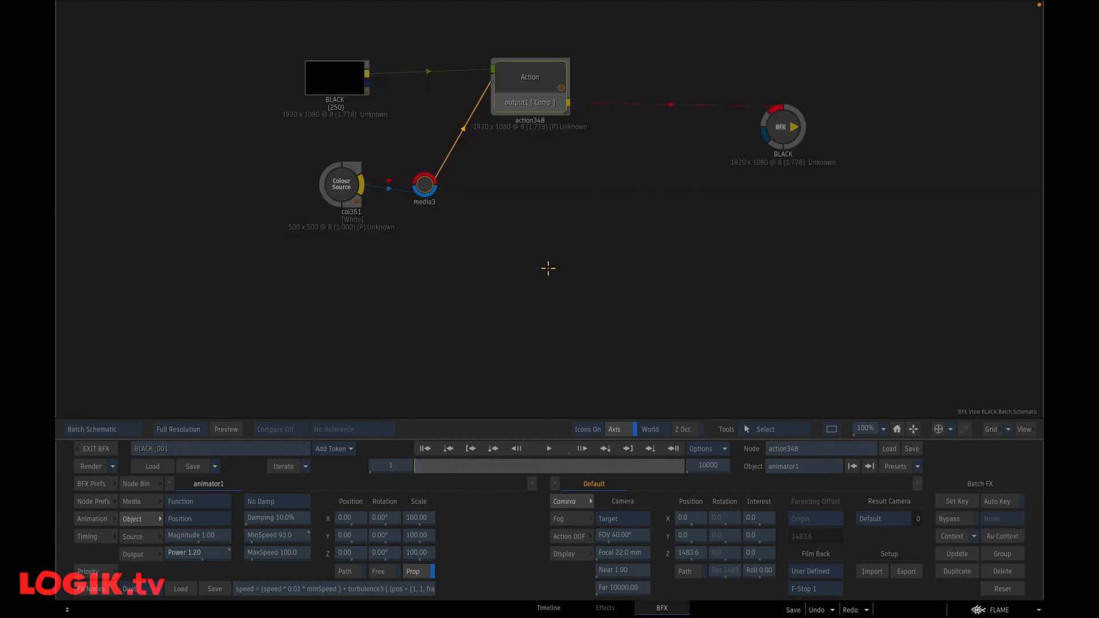
left_click_drag(534, 89, 547, 86)
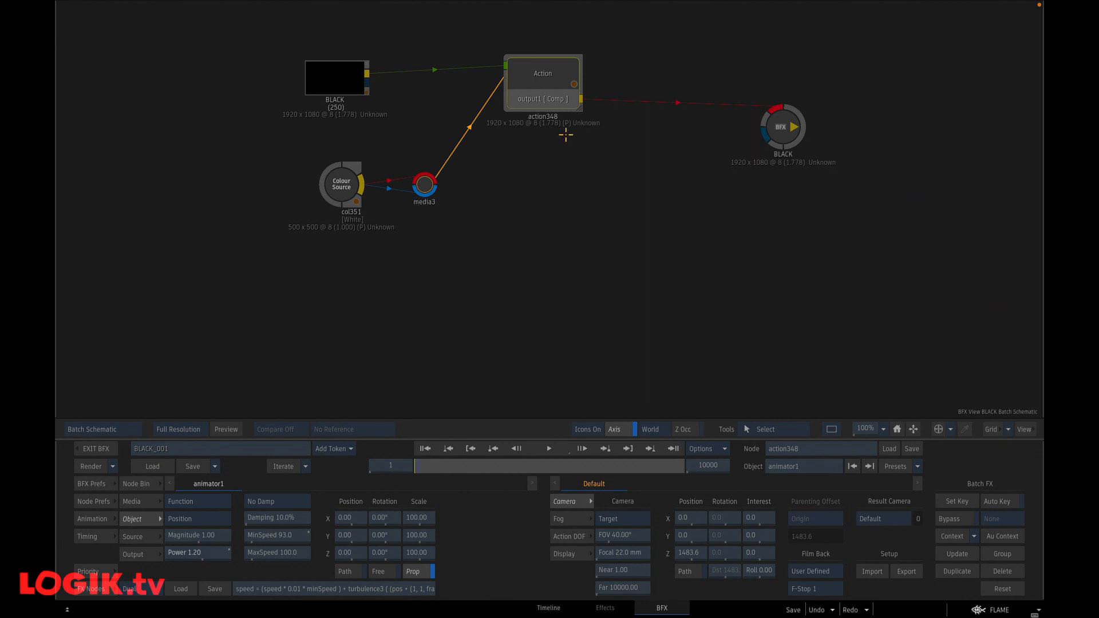
key("ctrl+d")
key("ctrl+d")
left_click_drag(623, 165, 607, 310)
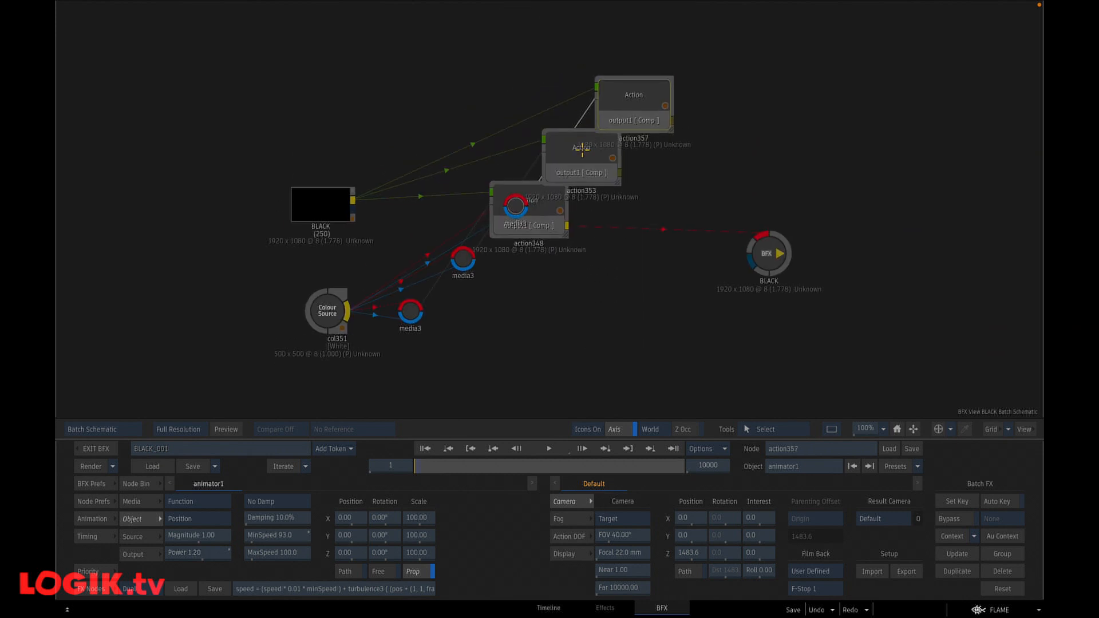
left_click_drag(581, 151, 544, 351)
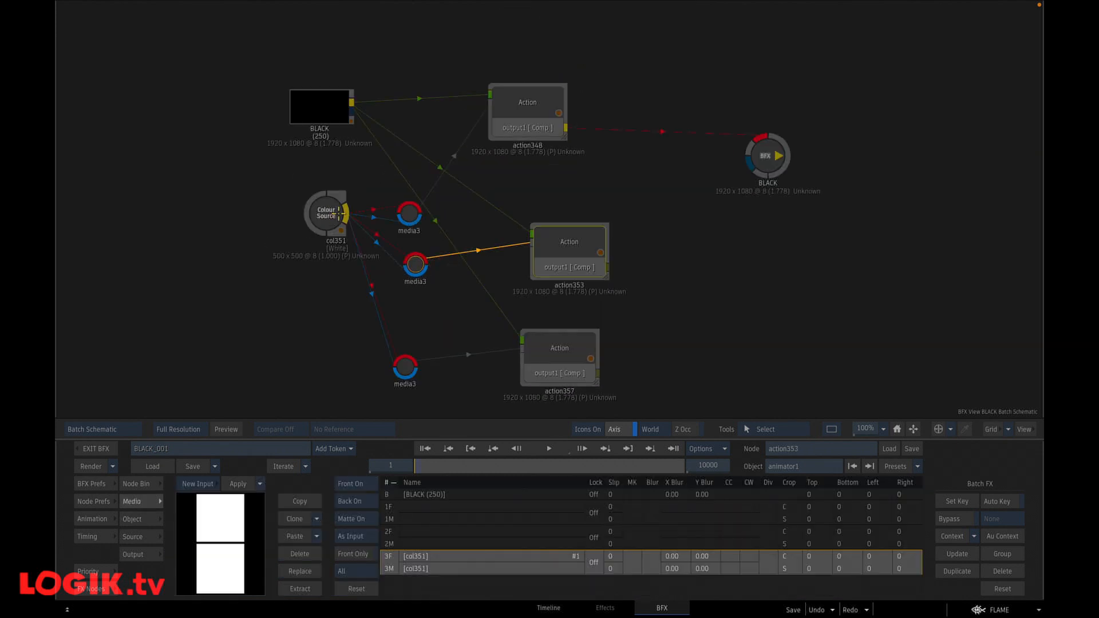
left_click(341, 214)
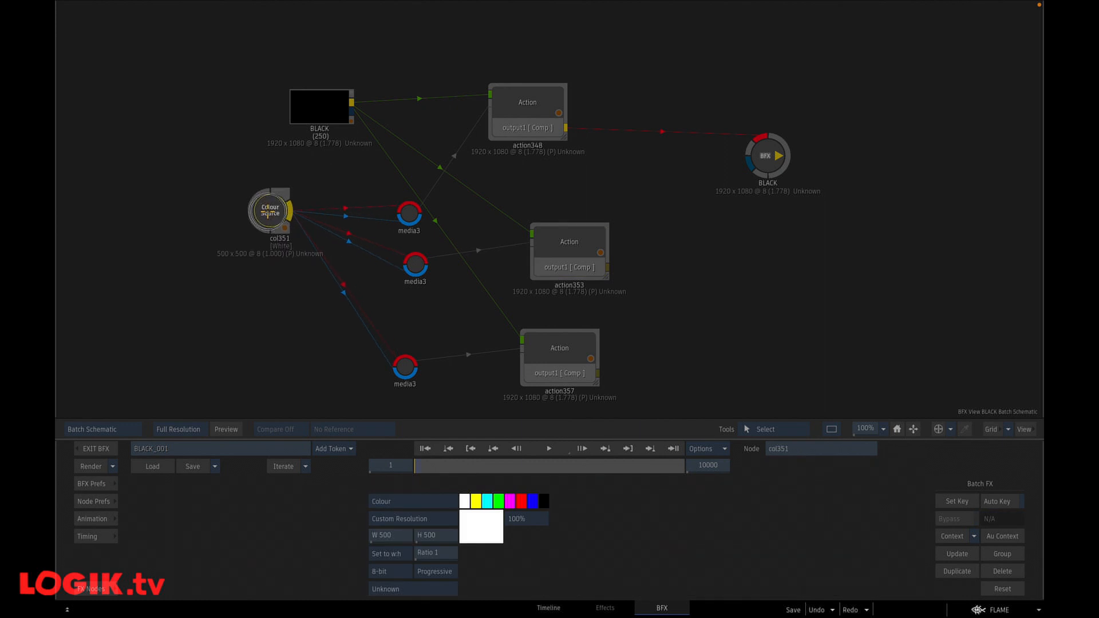
Step: Open the action353 copy and set its axis X rotation to -90°
double_click(564, 249)
left_click_drag(250, 517, 275, 517)
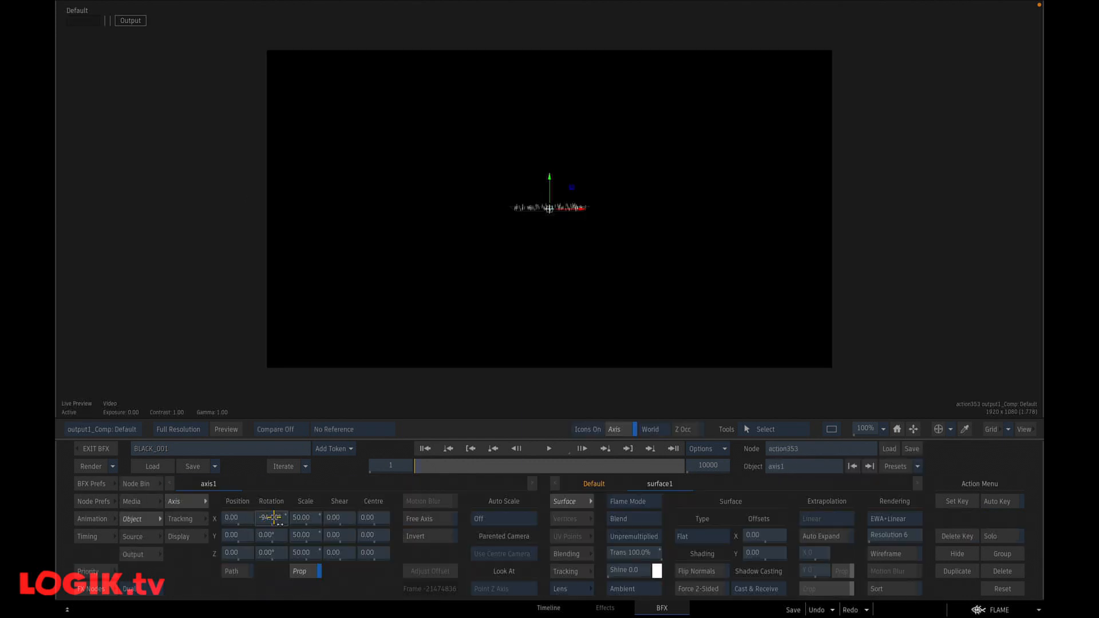
left_click(274, 517)
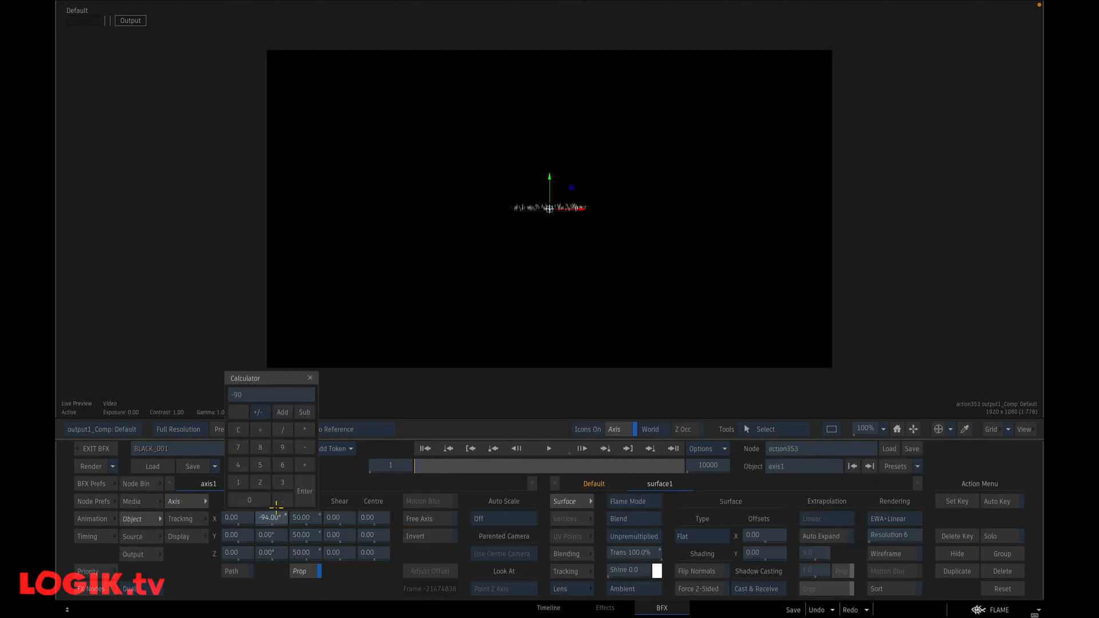
key("Return")
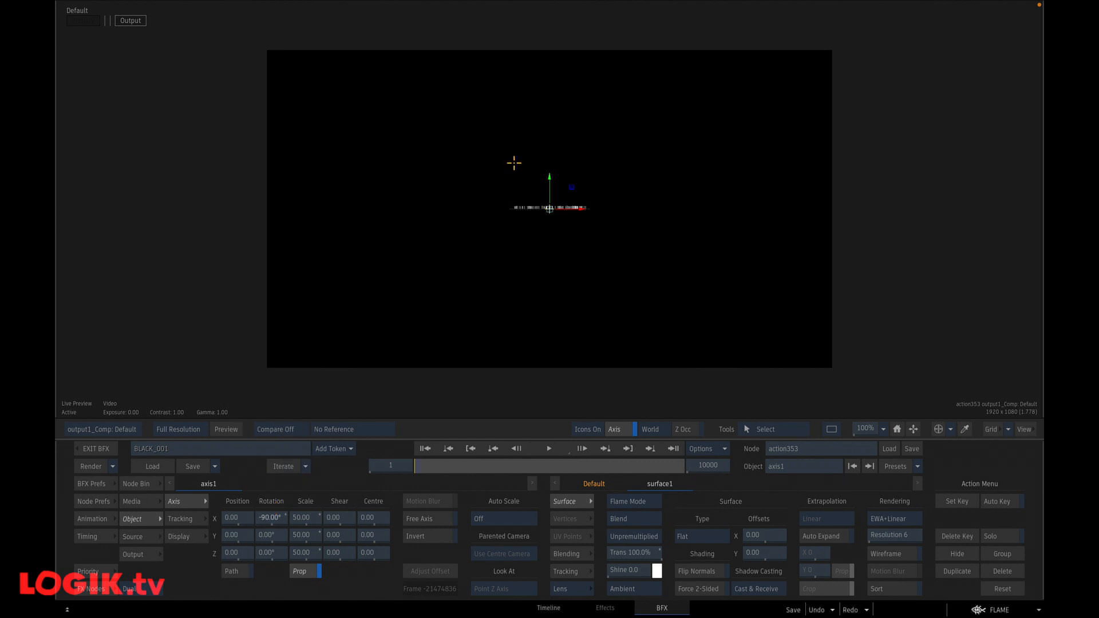
Step: Scale the axis proportionally to 25 and move it down to a Y position of about -456
left_click(309, 535)
left_click(297, 500)
left_click(296, 485)
left_click(333, 512)
left_click_drag(550, 184, 550, 321)
Step: Play the upward particle emission and return to the first frame
left_click(548, 444)
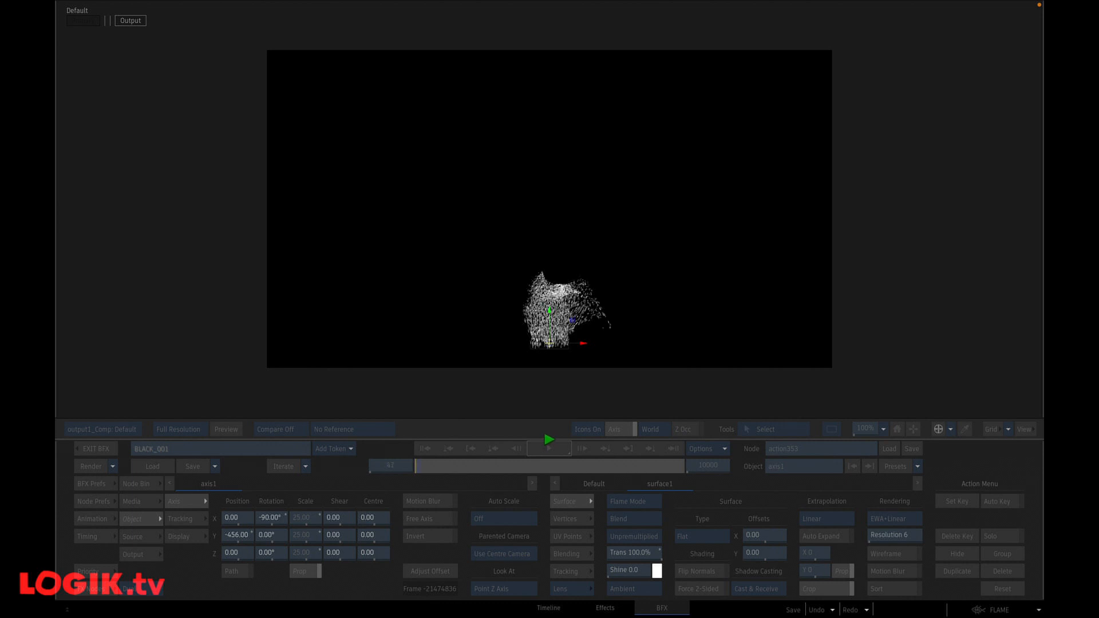
left_click(516, 448)
left_click(426, 448)
Step: Play the particles while setting the particle generator's Speed to 17.0 and its speed Variance to 6.0
key("grave")
left_click(481, 227)
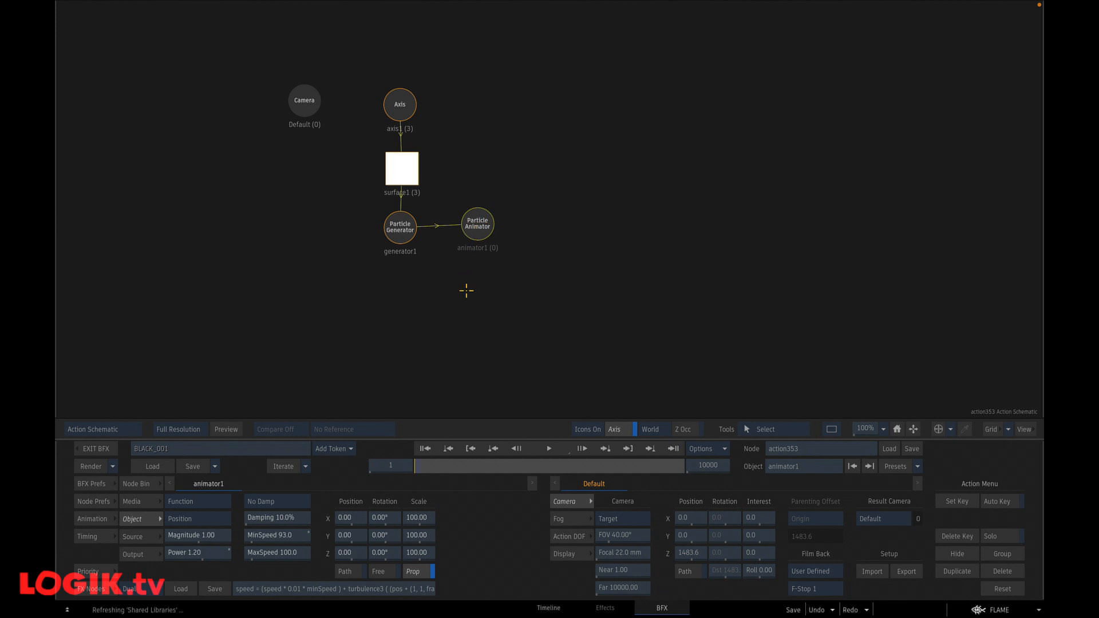
key("grave")
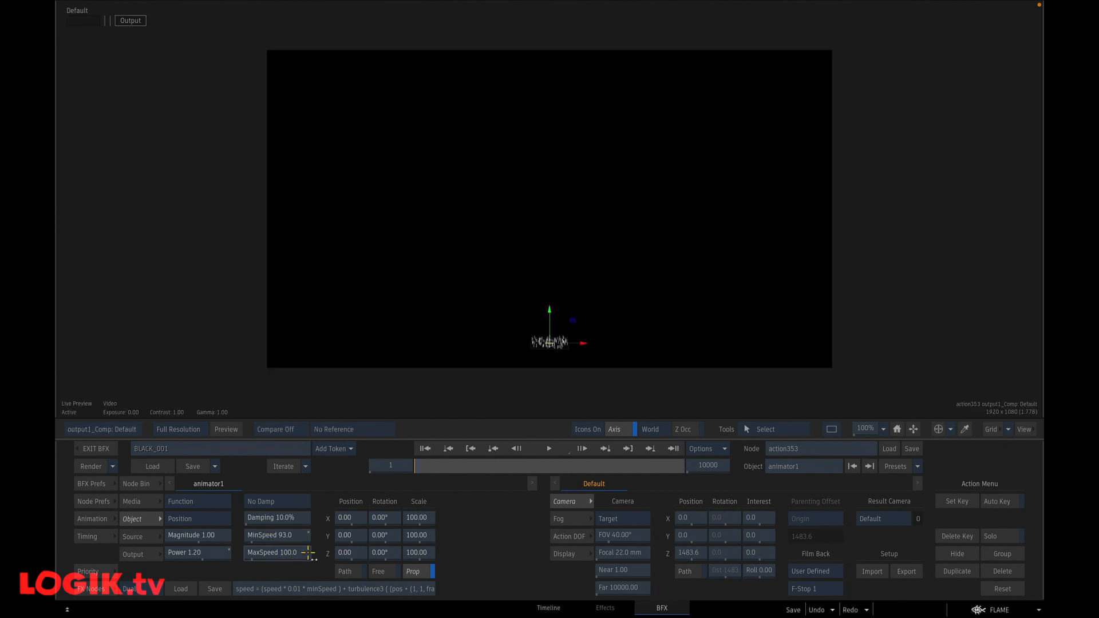
key("grave")
left_click(400, 226)
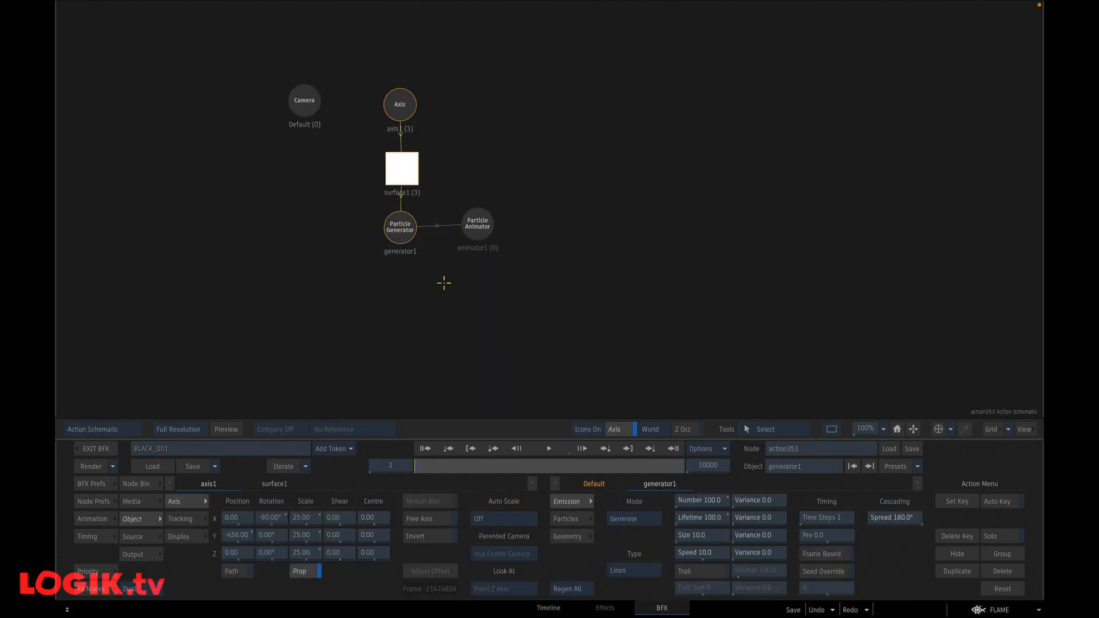
key("grave")
left_click(549, 448)
left_click_drag(698, 555, 773, 553)
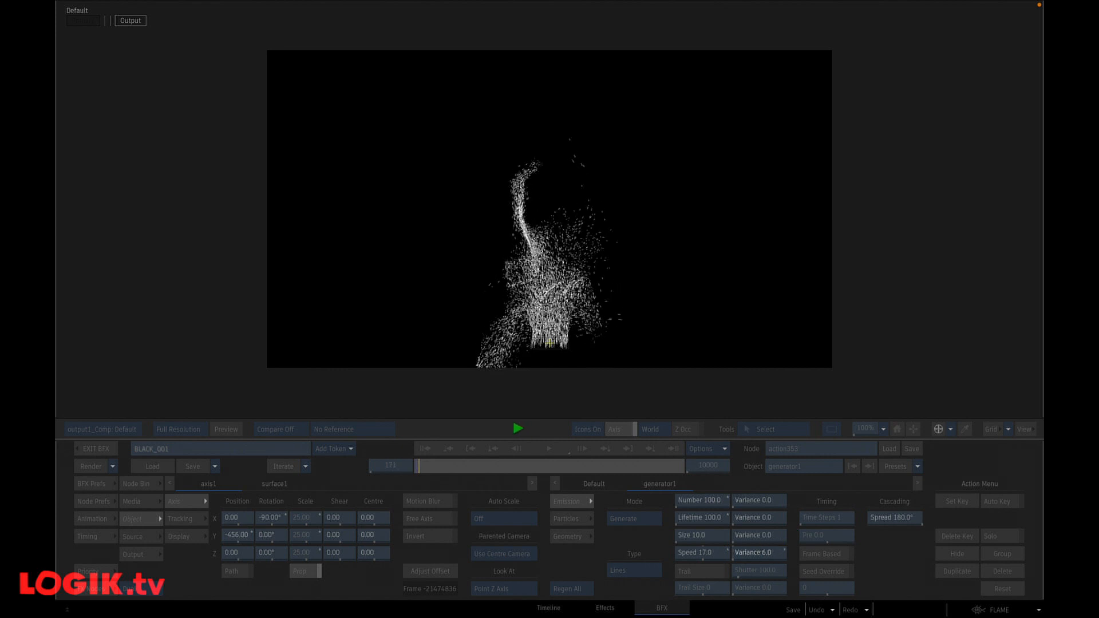
Step: Add a second Particle Animator fed by the particle generator, place it below the first one and open its settings
left_click(486, 223)
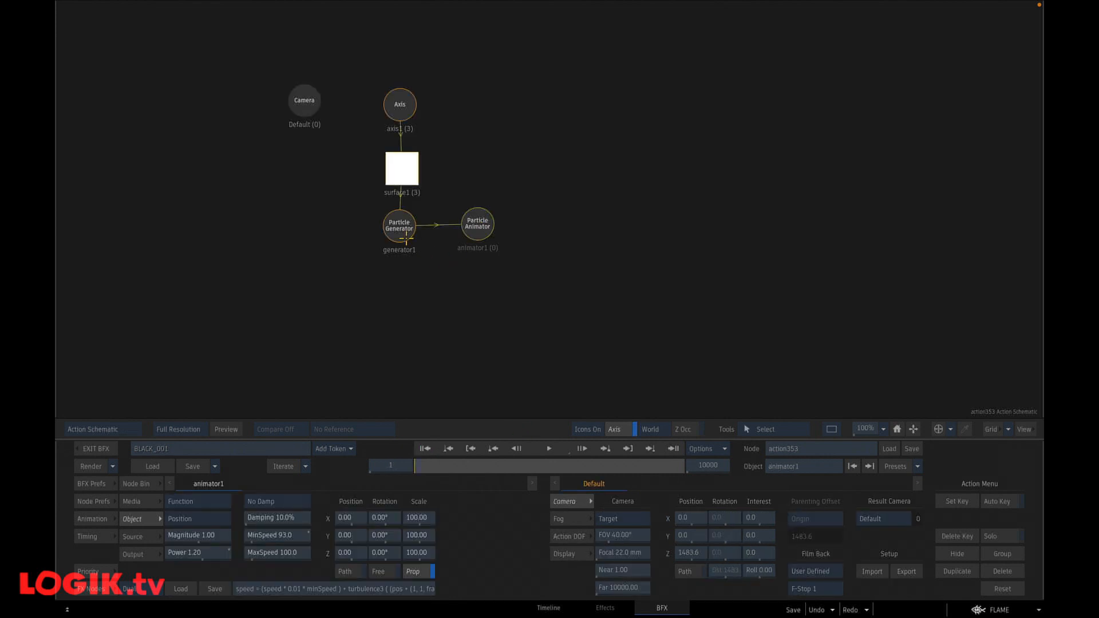
key("p")
left_click(681, 551)
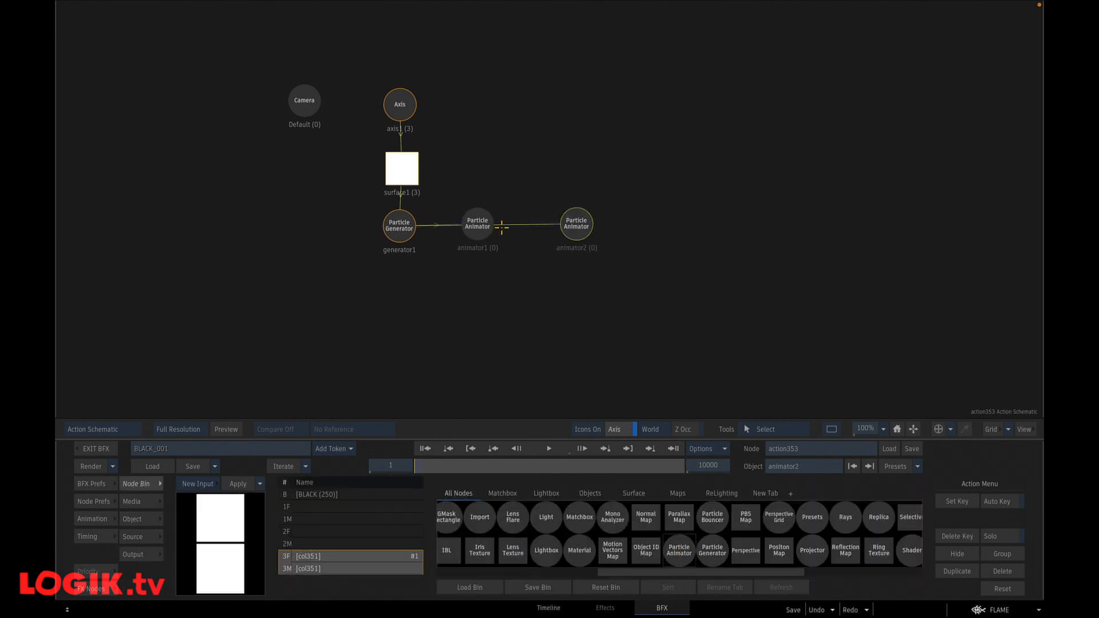
left_click(477, 283)
left_click_drag(477, 285, 473, 288)
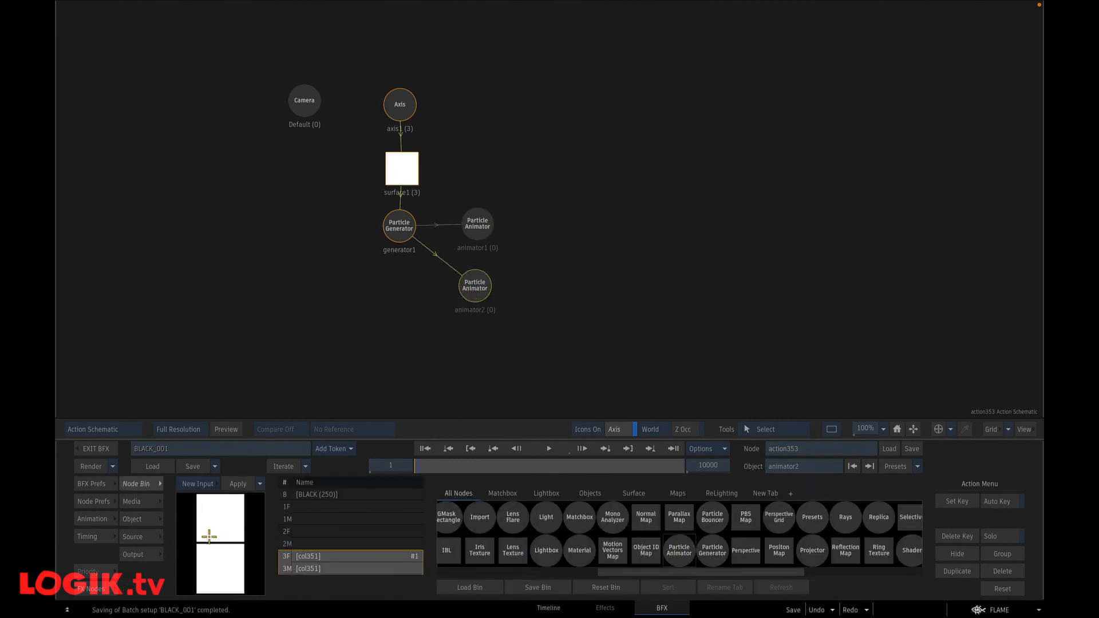
double_click(472, 294)
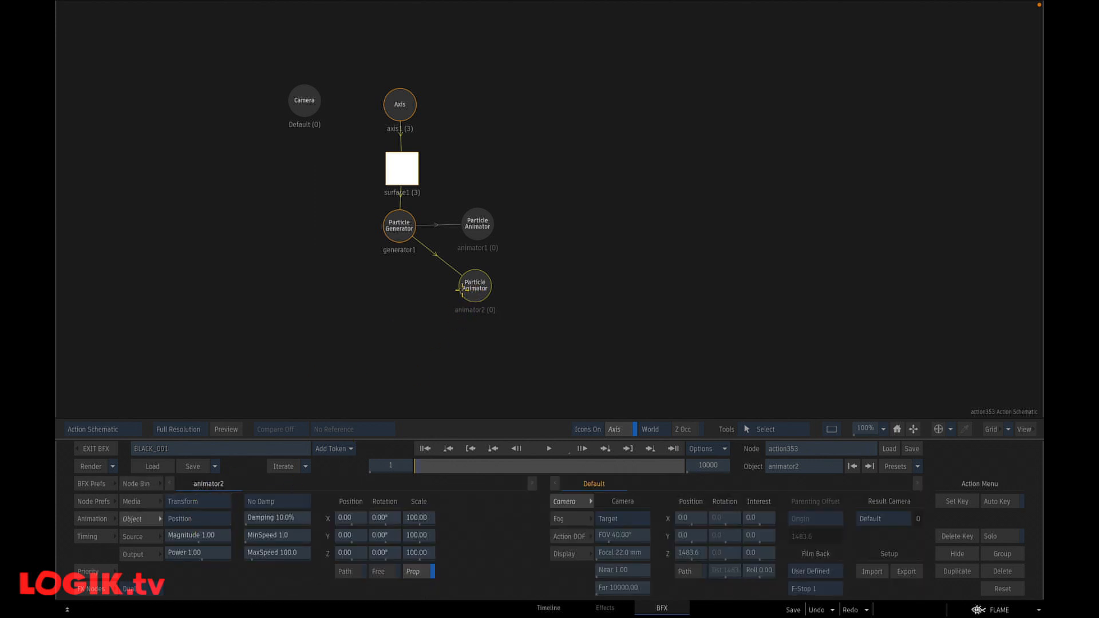
Step: Make the second animator's transform act on Speed, play the particles in the camera output and return to the first frame
left_click(210, 518)
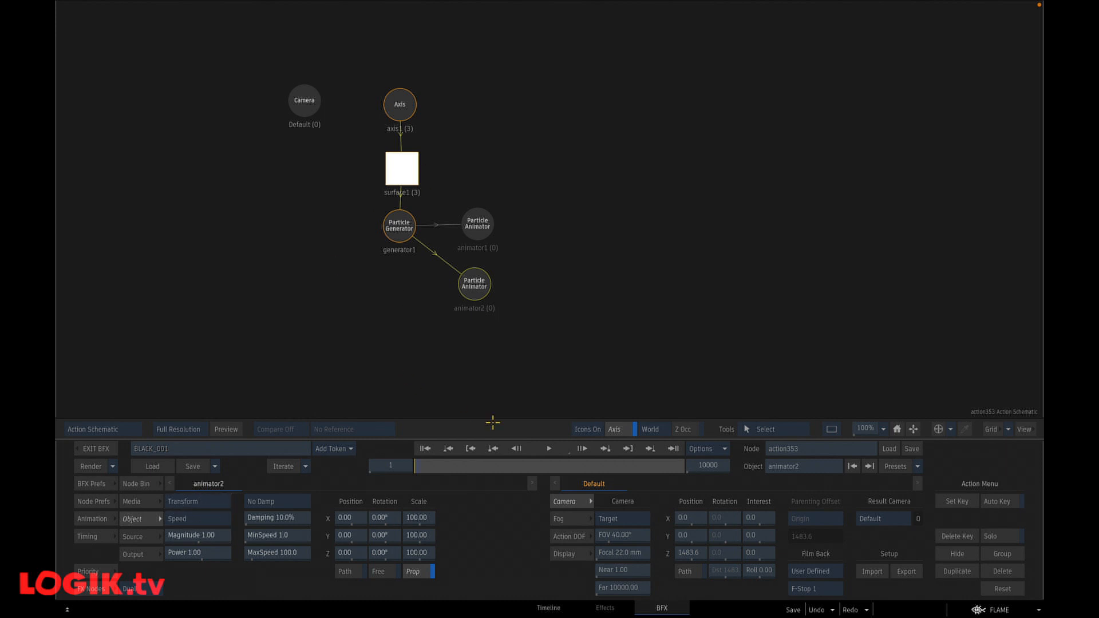
key("F4")
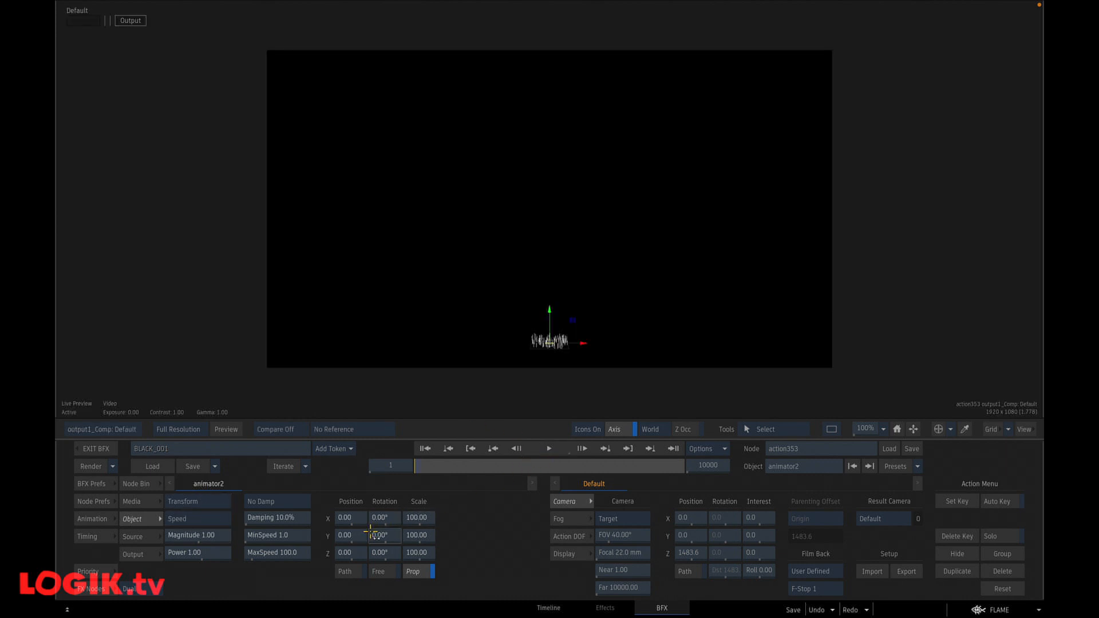
left_click(552, 448)
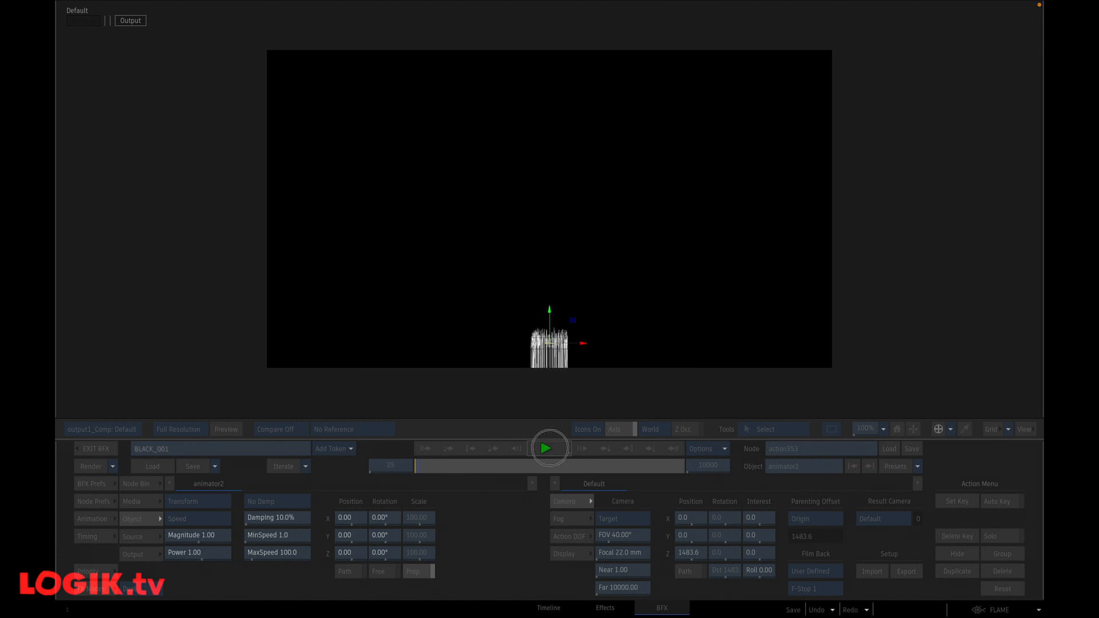
left_click(427, 448)
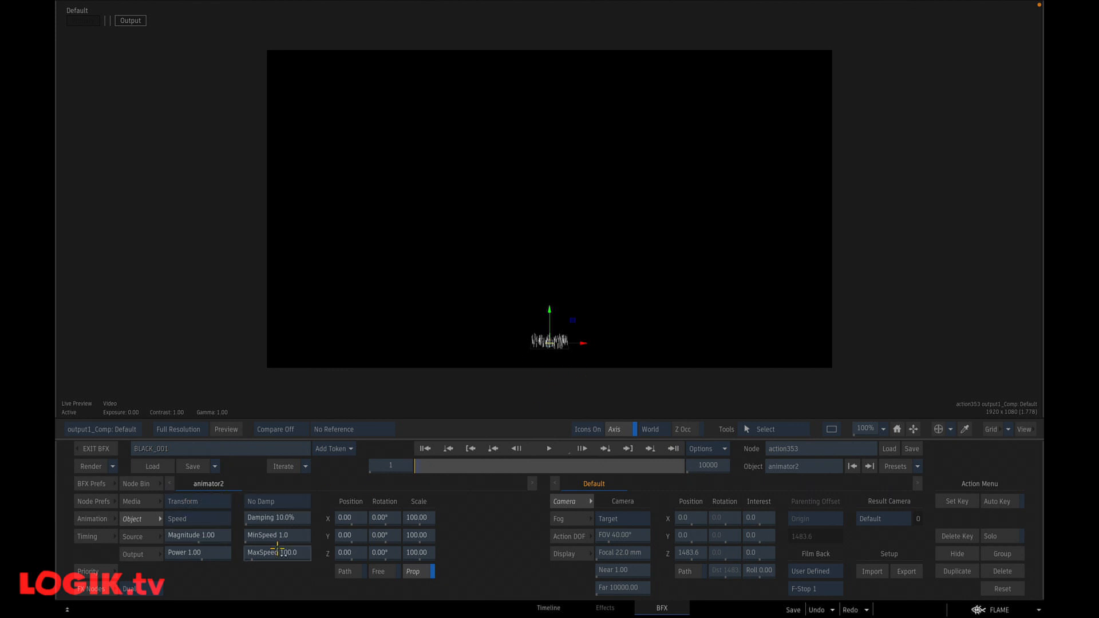
Step: Free the second animator from its parent axis and raise its Y position to 1.00 while the particles play
left_click(382, 571)
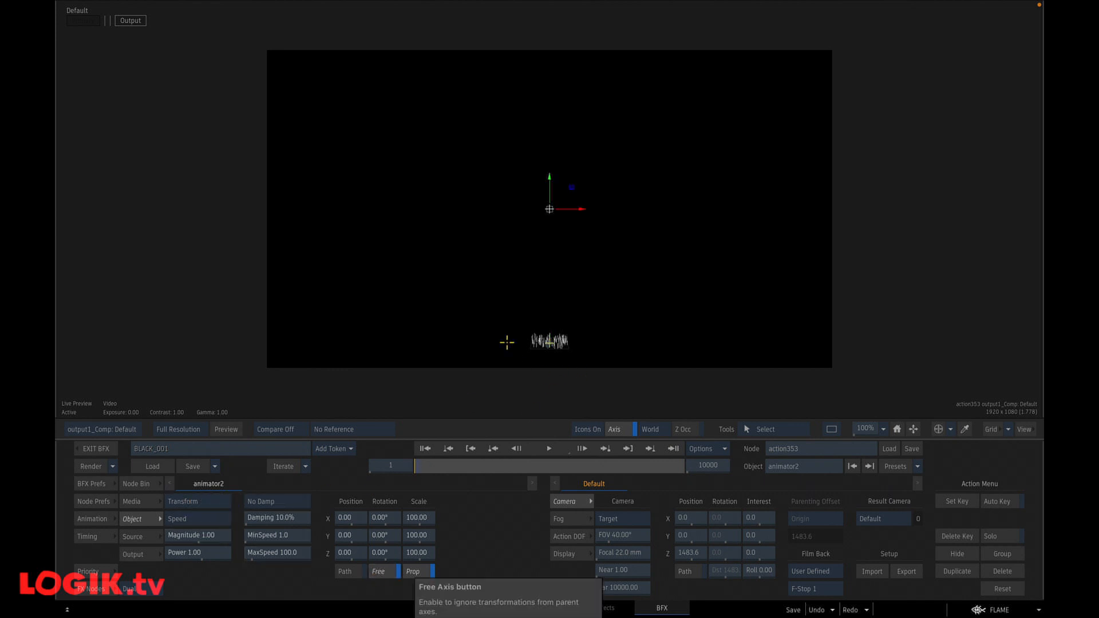
left_click(554, 447)
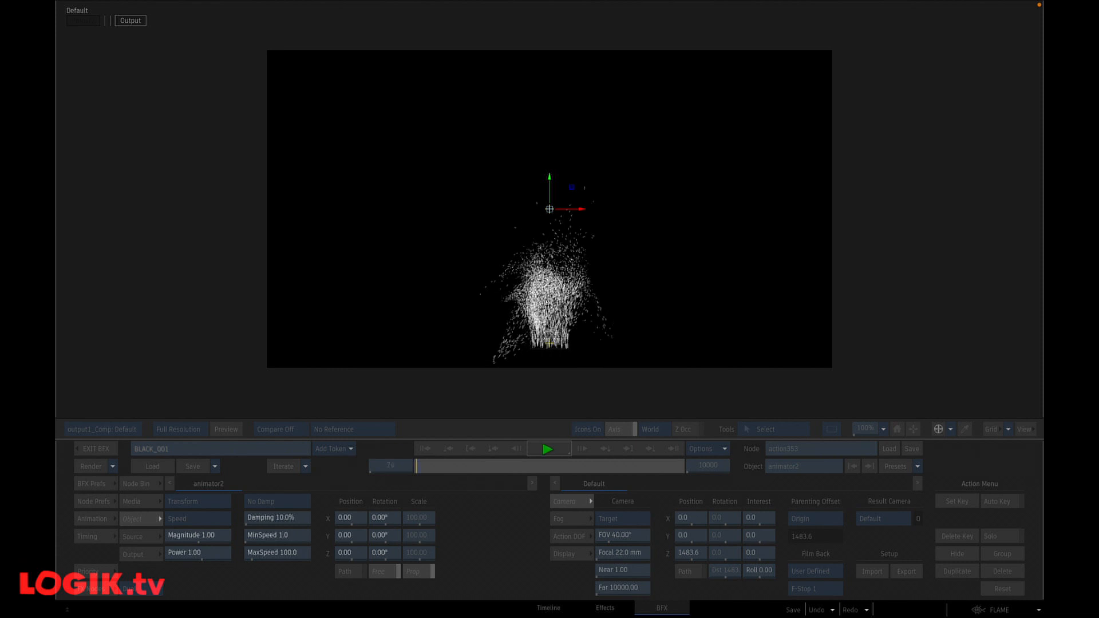
mouse_move(351, 535)
left_mouse_down()
mouse_move(334, 539)
mouse_move(360, 535)
mouse_move(354, 543)
left_mouse_up()
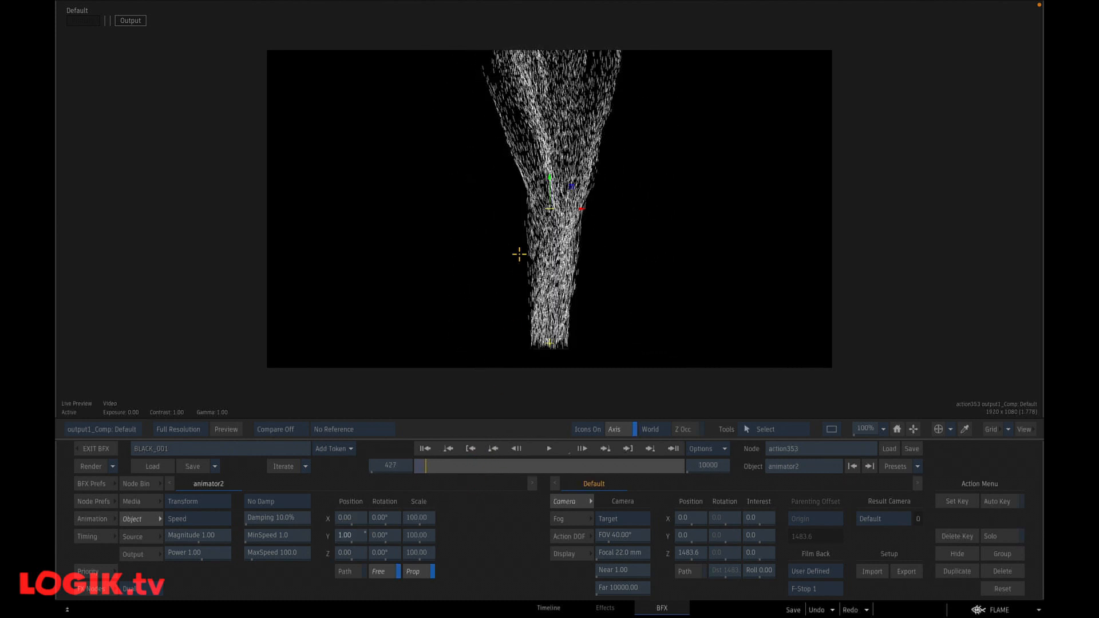
Step: Set the second animator's Y position to 0.25
key("Escape")
left_click(352, 536)
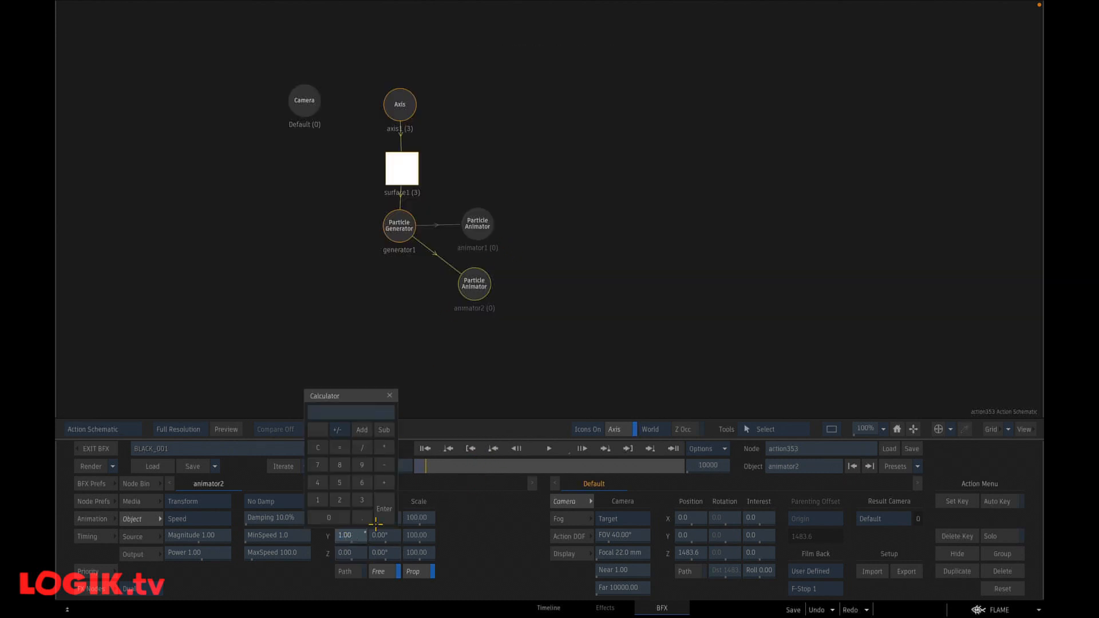
left_click(358, 515)
left_click(343, 498)
left_click(345, 482)
left_click(385, 508)
Step: Play the particles from the first frame in the camera output to check the upward force
left_click(422, 449)
key("F4")
left_click(548, 449)
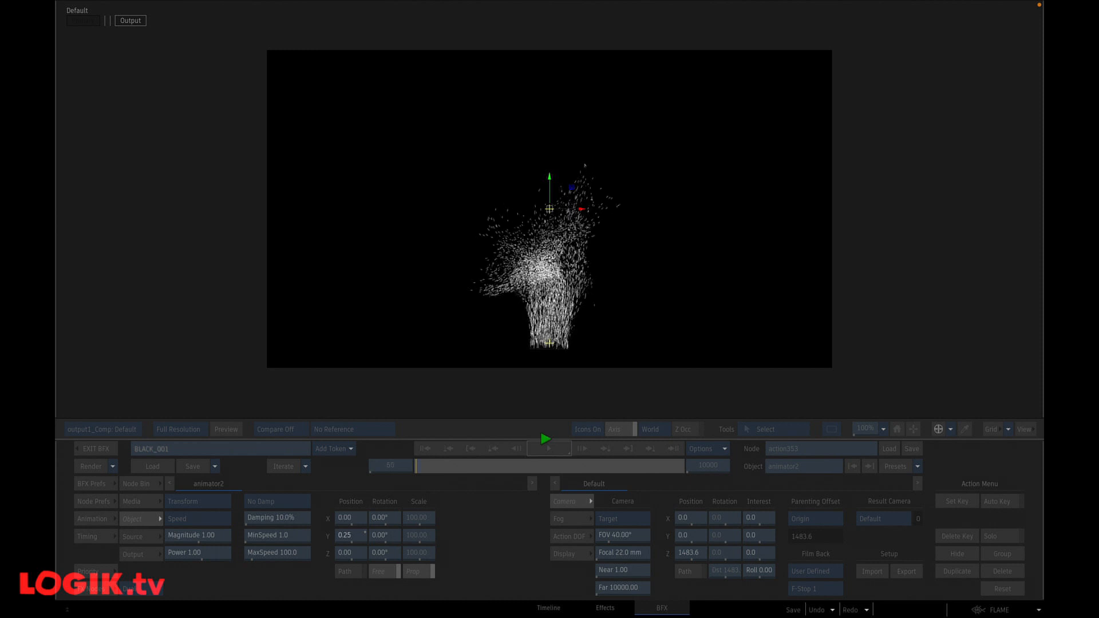
left_click(552, 438)
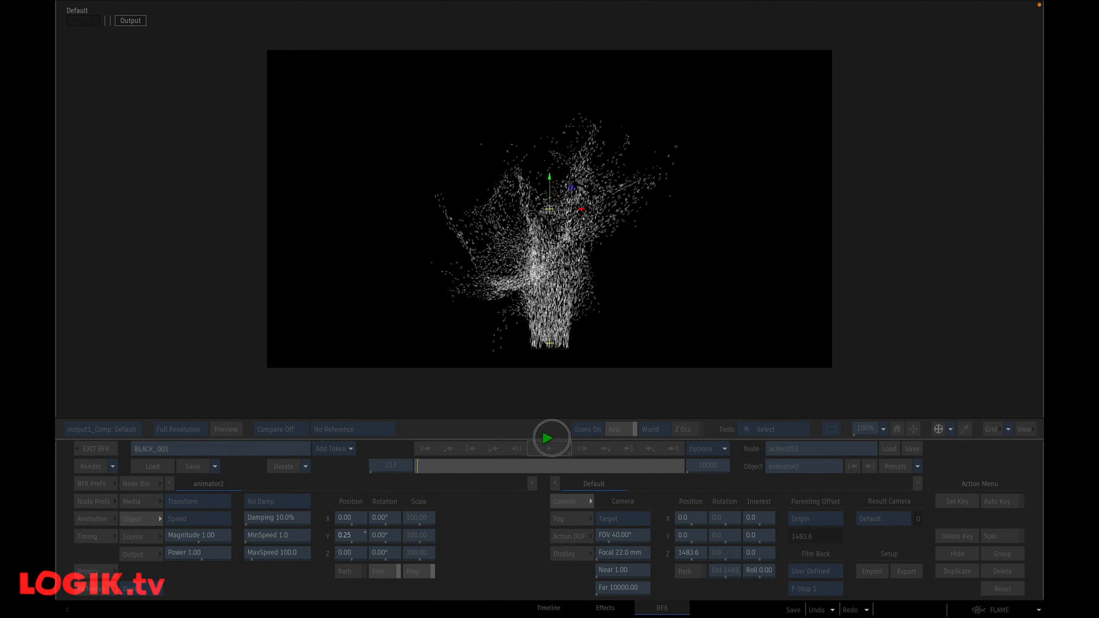
Step: Select the first animator and play the particles while changing its MinSpeed to 97.0 and back to 93.0
key("Escape")
left_click(477, 222)
key("F4")
left_click(548, 449)
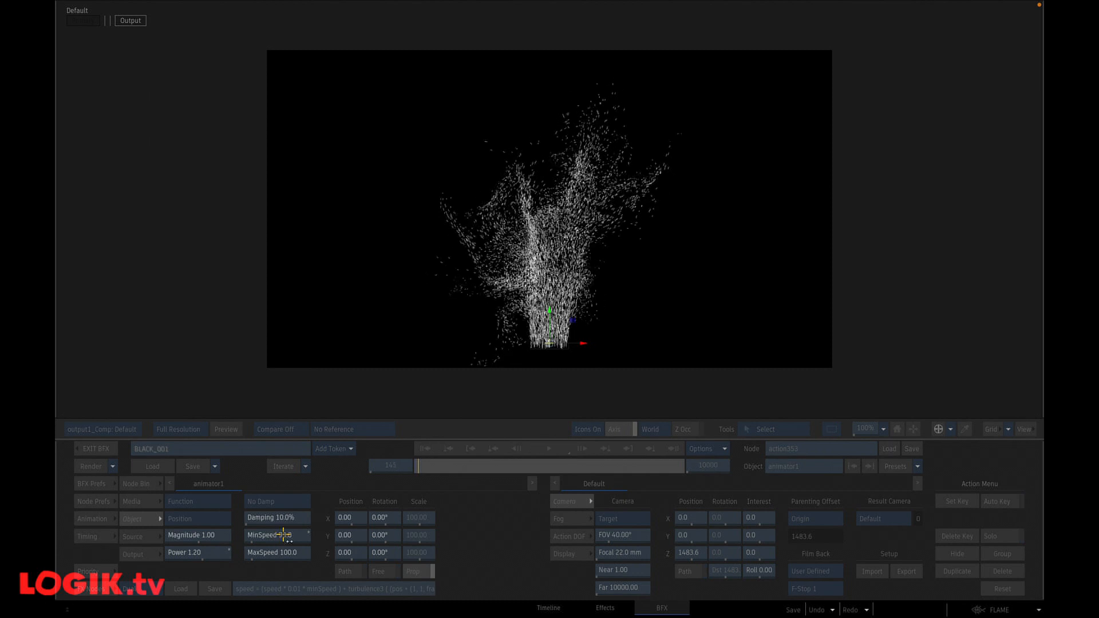
left_click(261, 535)
left_click_drag(261, 535, 253, 538)
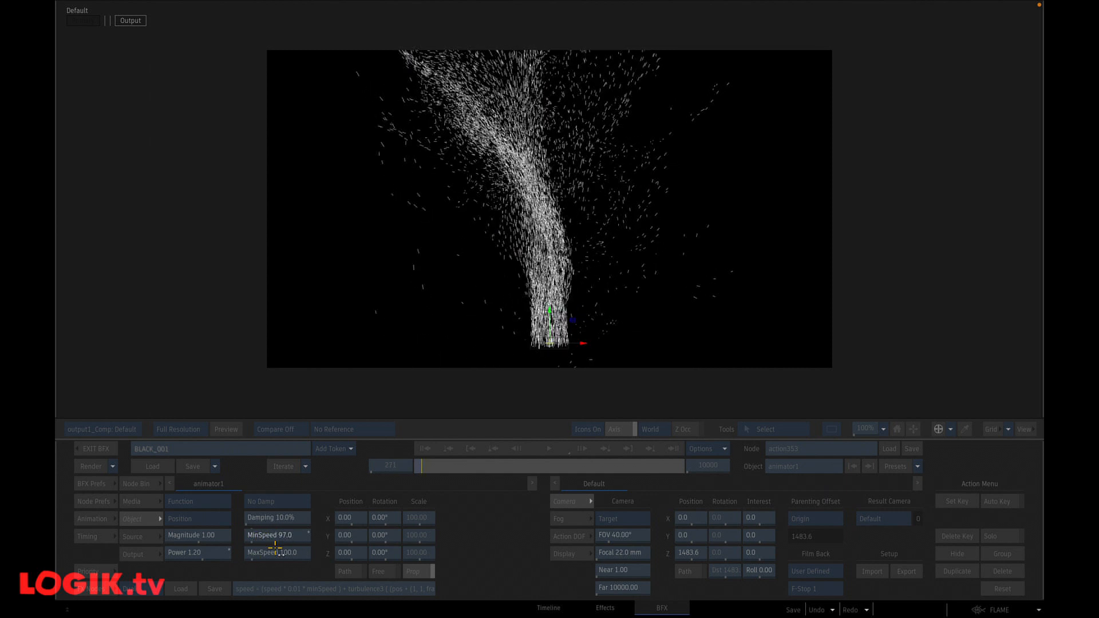
left_click(267, 535)
left_click_drag(267, 535, 260, 538)
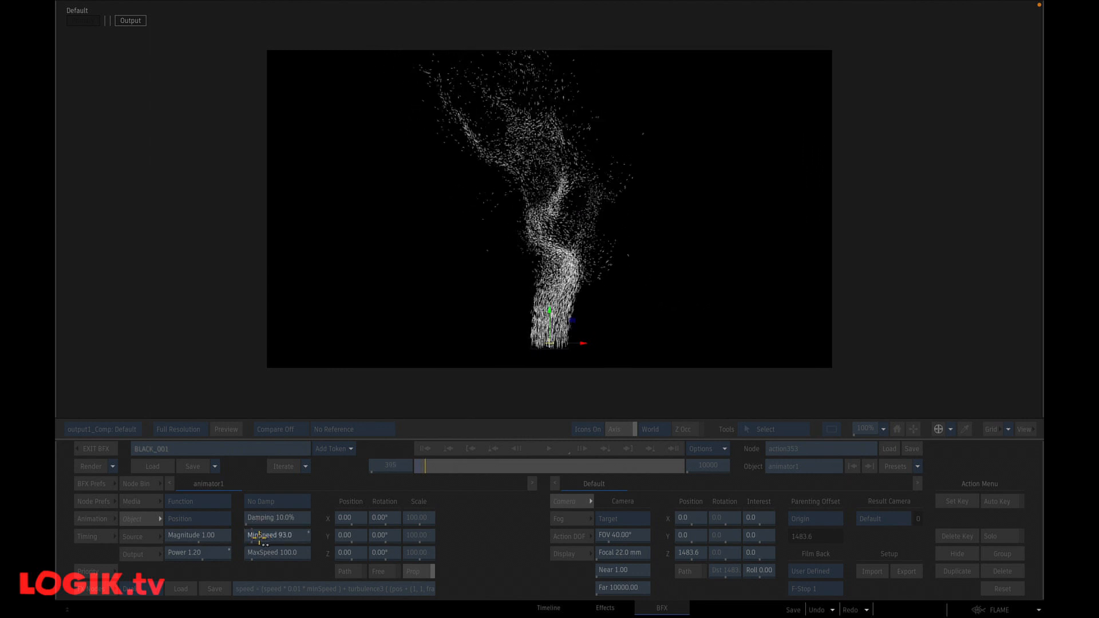
Step: Change the first animator's Power to 2.40 and settle on 1.50 while the particles play
left_click_drag(207, 552, 215, 554)
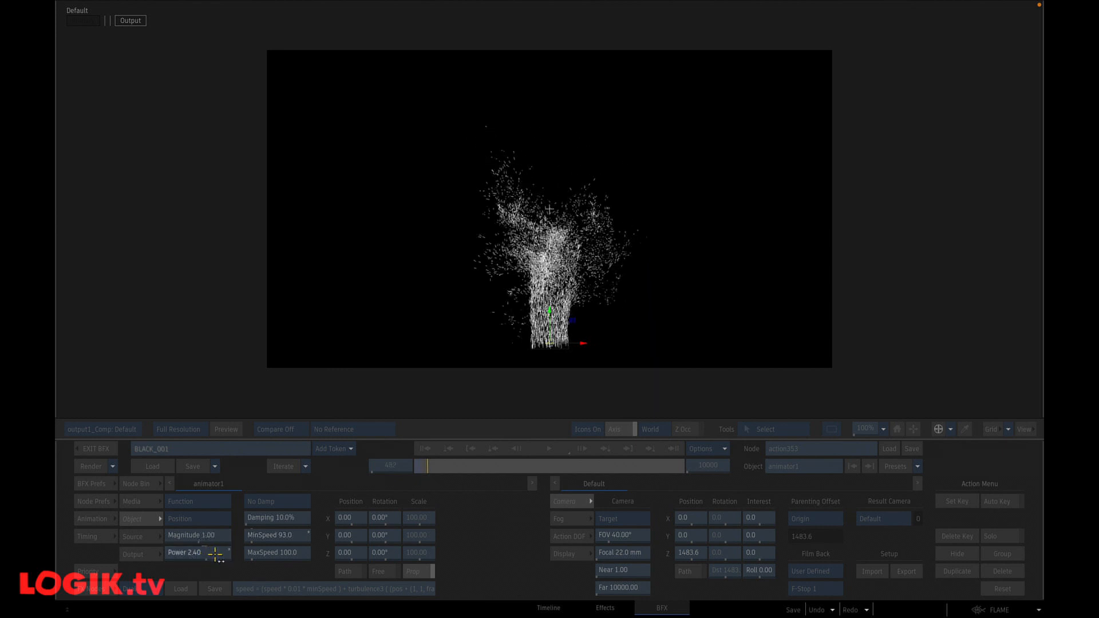
left_click(192, 554)
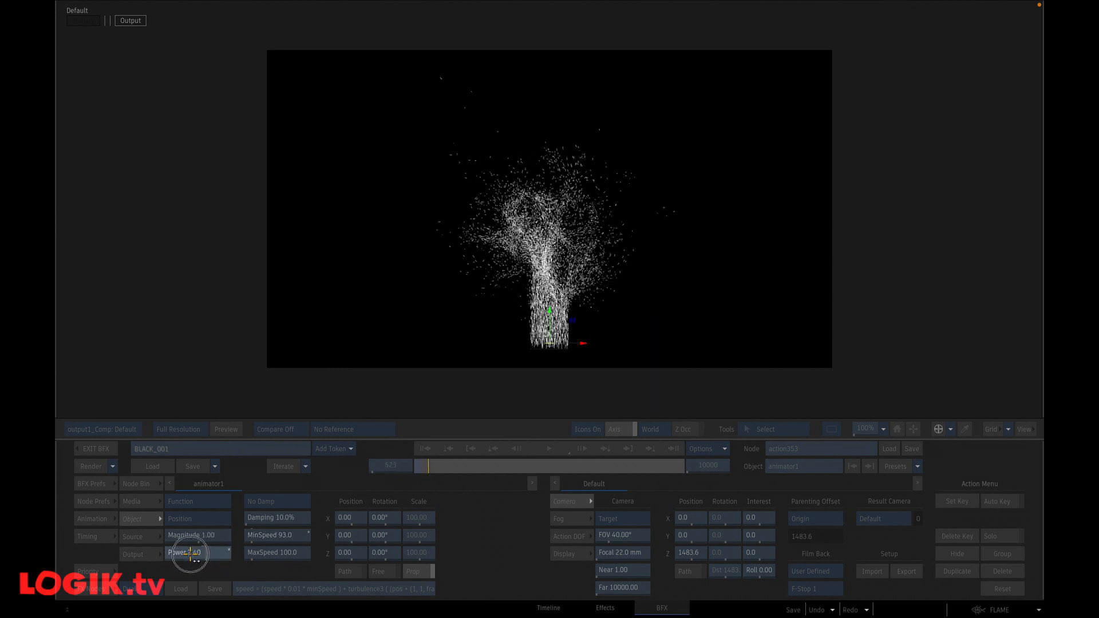
left_click_drag(189, 556, 213, 554)
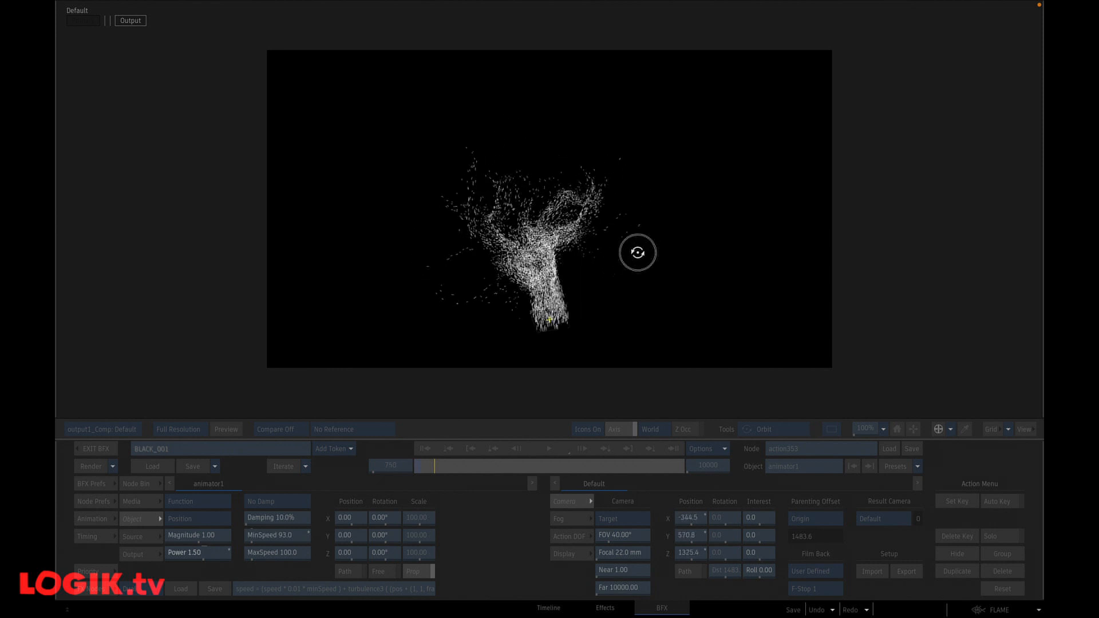
Step: Reset the orbited camera's position, stop the playback and return to the first frame
left_click(694, 518, "ctrl+alt")
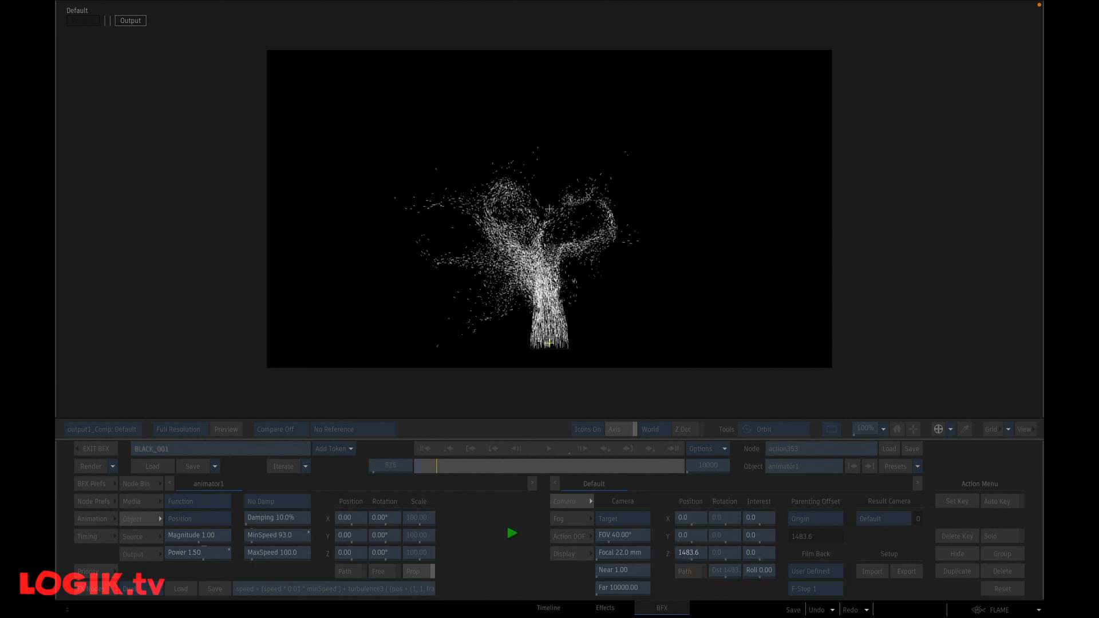
left_click(424, 448)
left_click(424, 448)
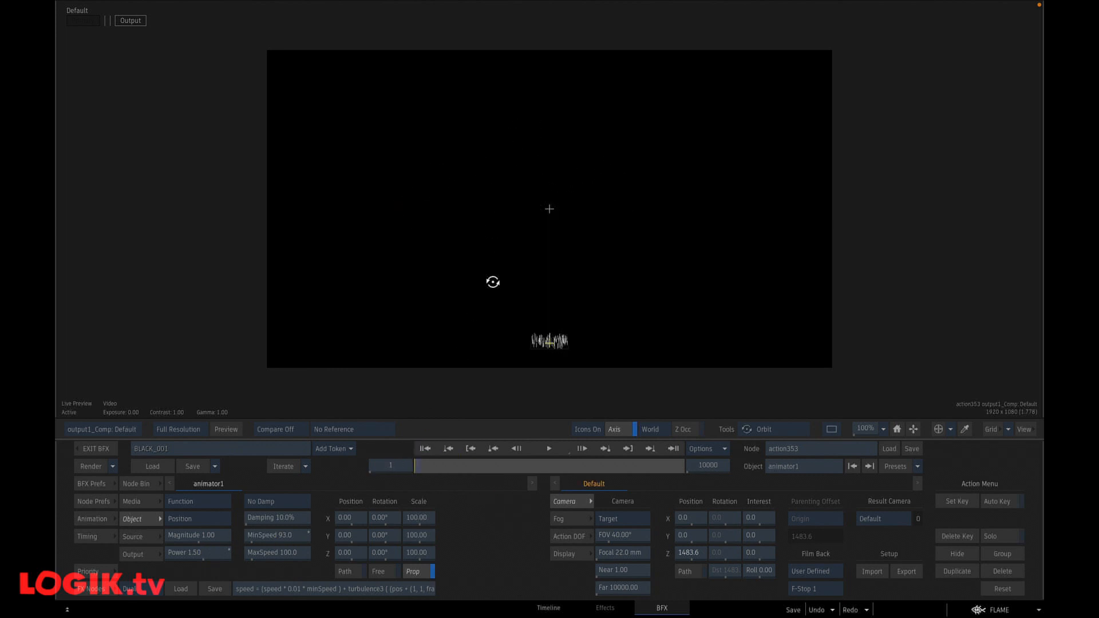
Step: Attach a third particle animator to the generator in the Action schematic and set its type to Function
key("Escape")
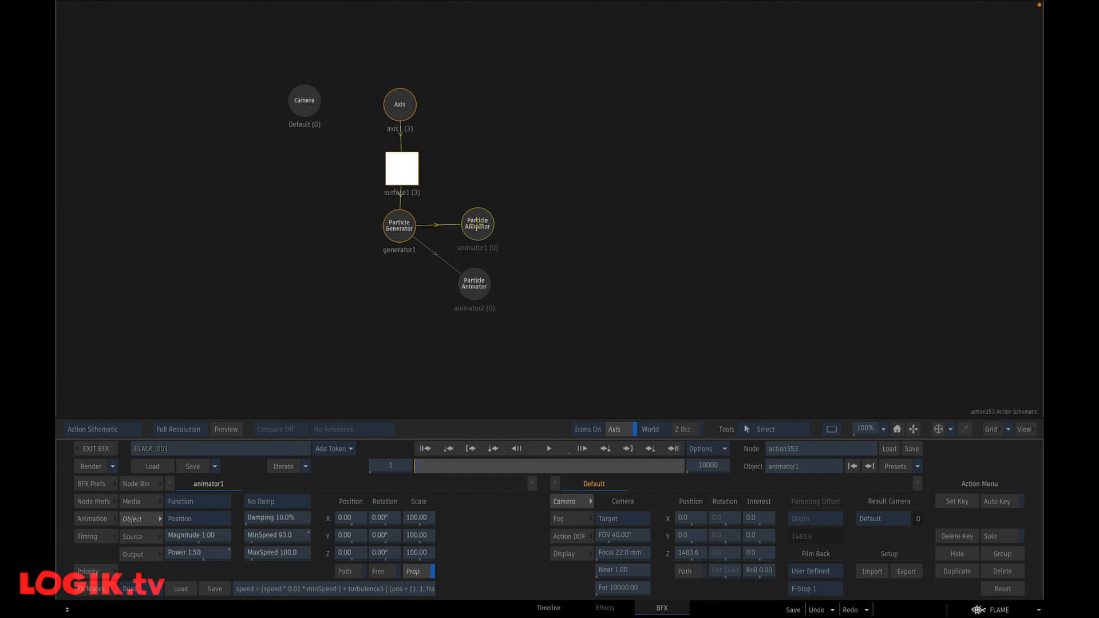
key("grave")
left_click_drag(679, 551, 400, 299)
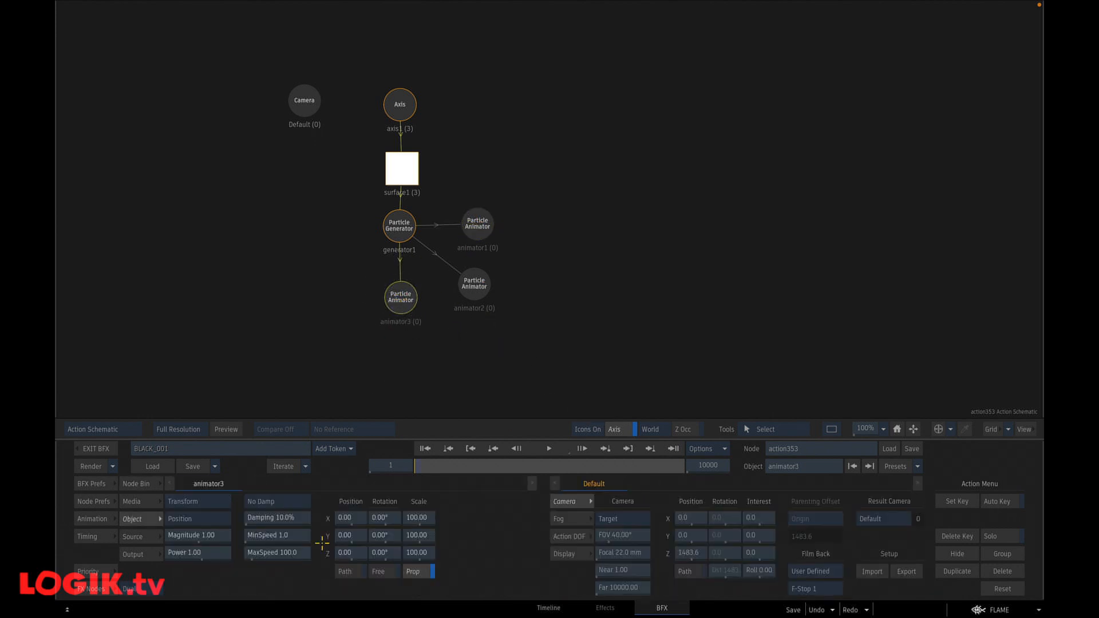
left_click(209, 501)
left_click(219, 383)
Step: Enter "transparency = lifetimel" as the third animator's function expression
left_click(308, 589)
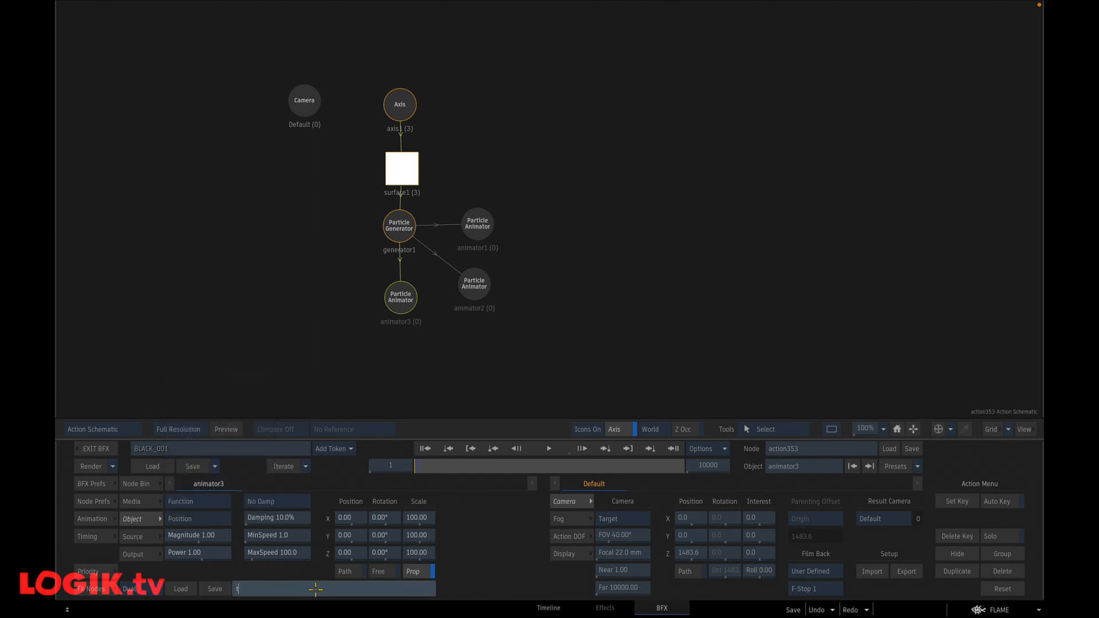
type("transparency = life")
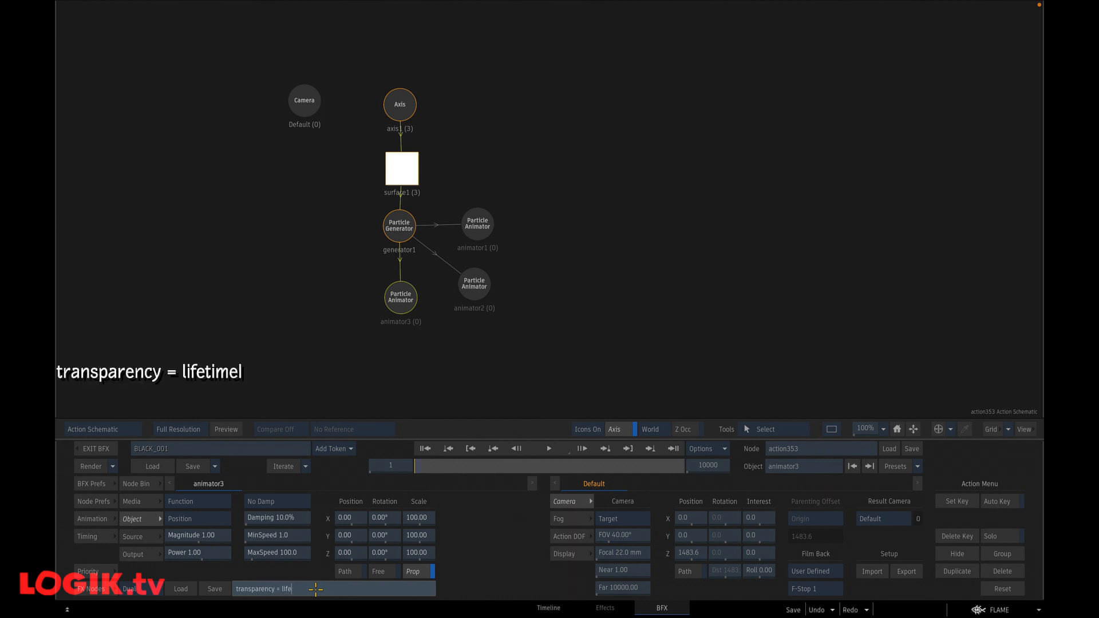
type("timel")
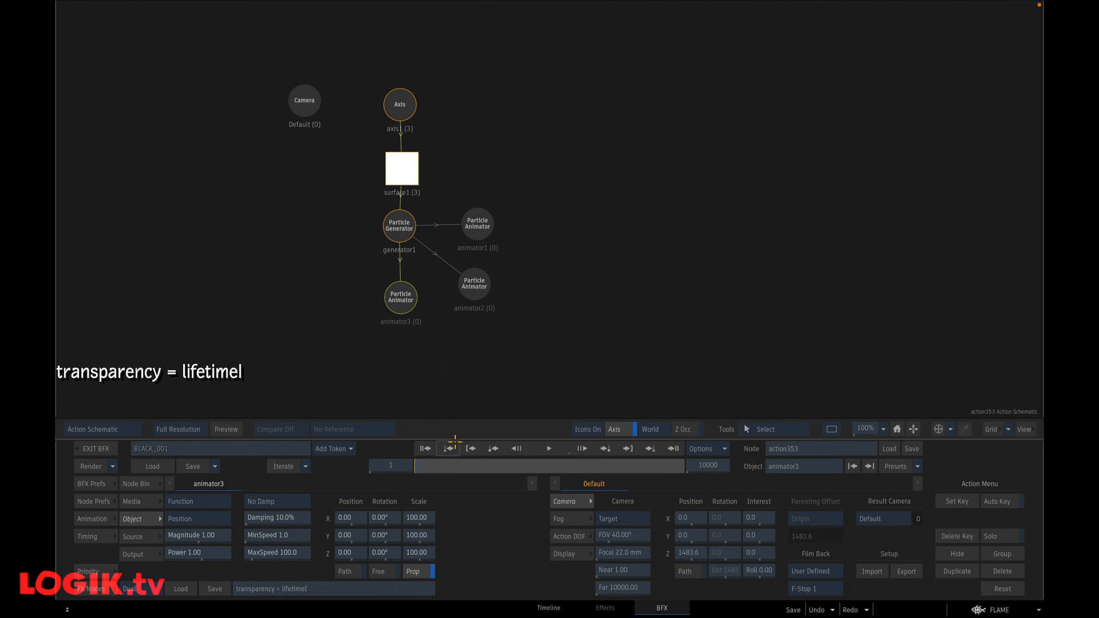
Step: Play the particles in the camera output and replay them from the first frame to check the transparency fade
key("F4")
left_click(543, 449)
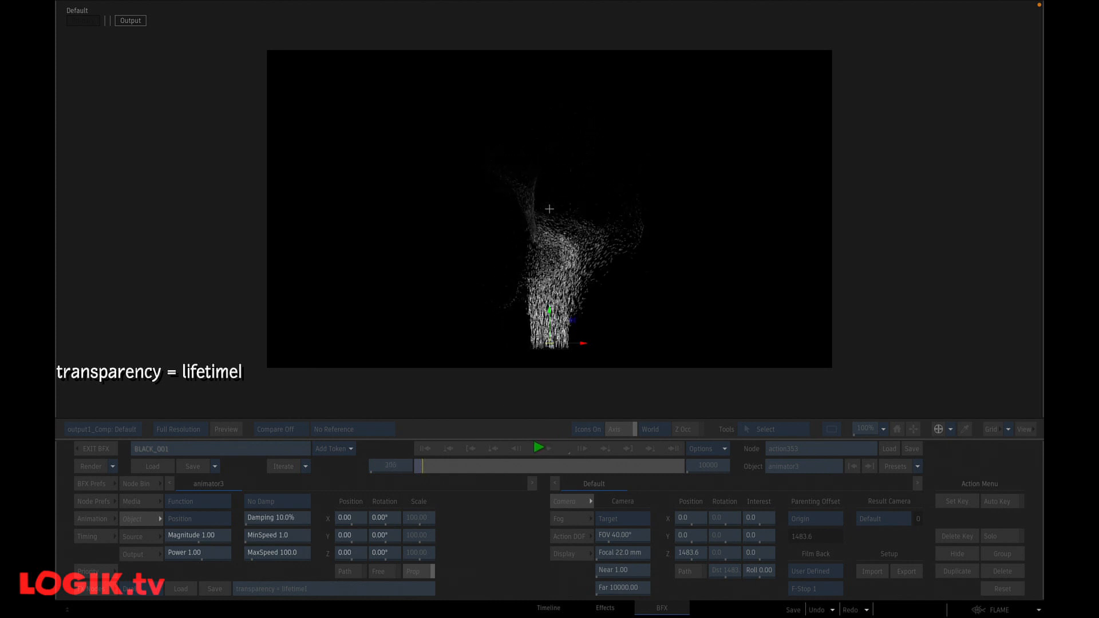
left_click(549, 445)
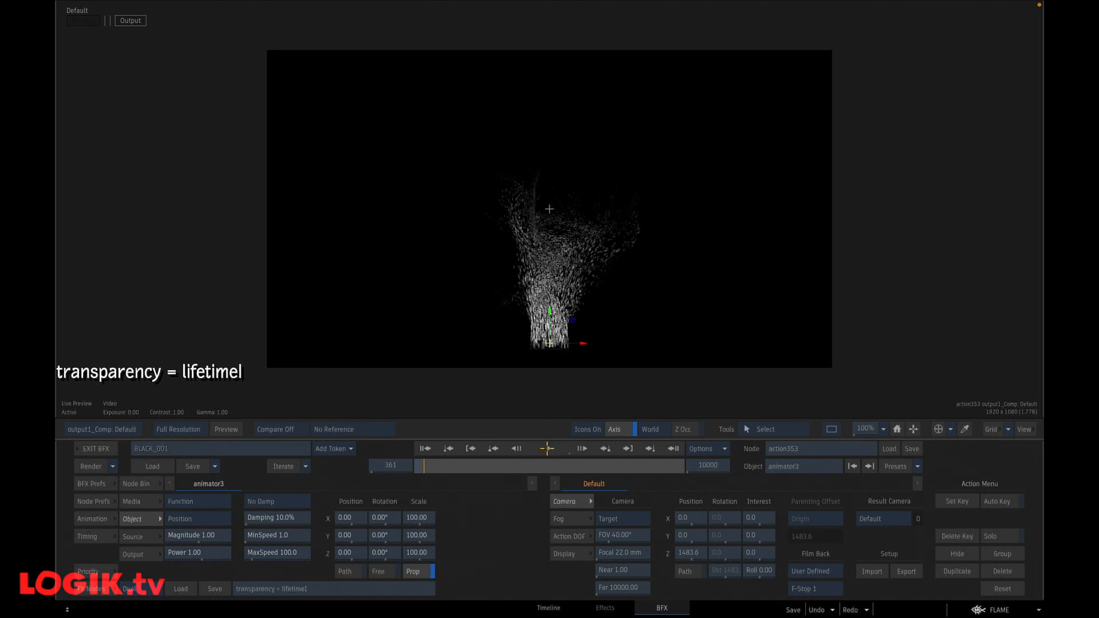
left_click(425, 448)
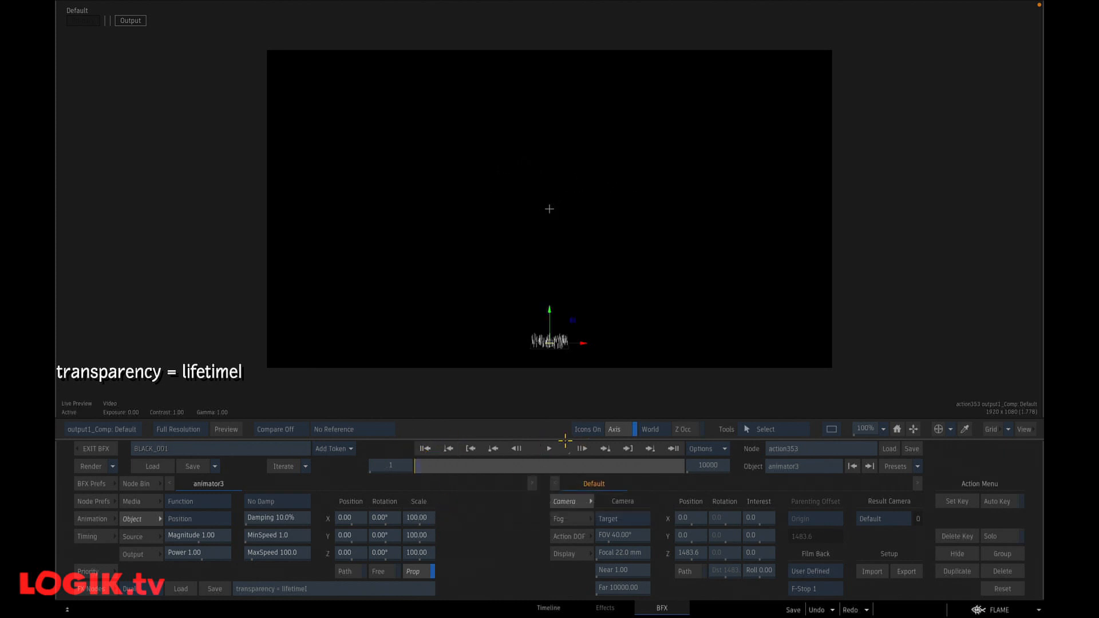
left_click(551, 447)
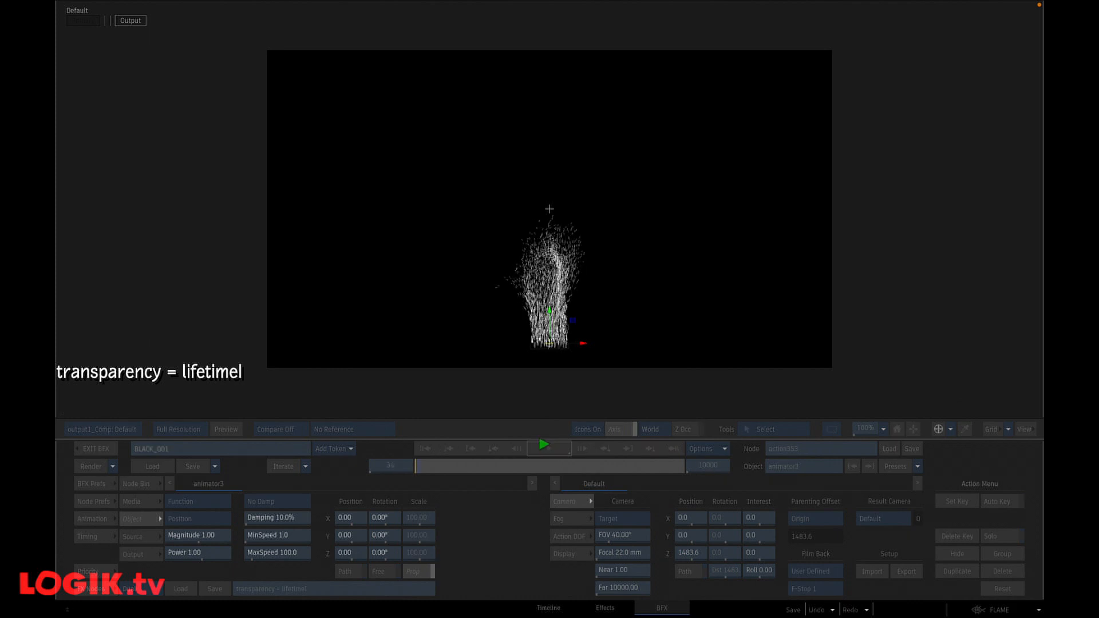
left_click(546, 445)
Step: Enable Trail on the particle generator with Trail Size 5 and Variance 3.0, and play the particles from the first frame
key("F8")
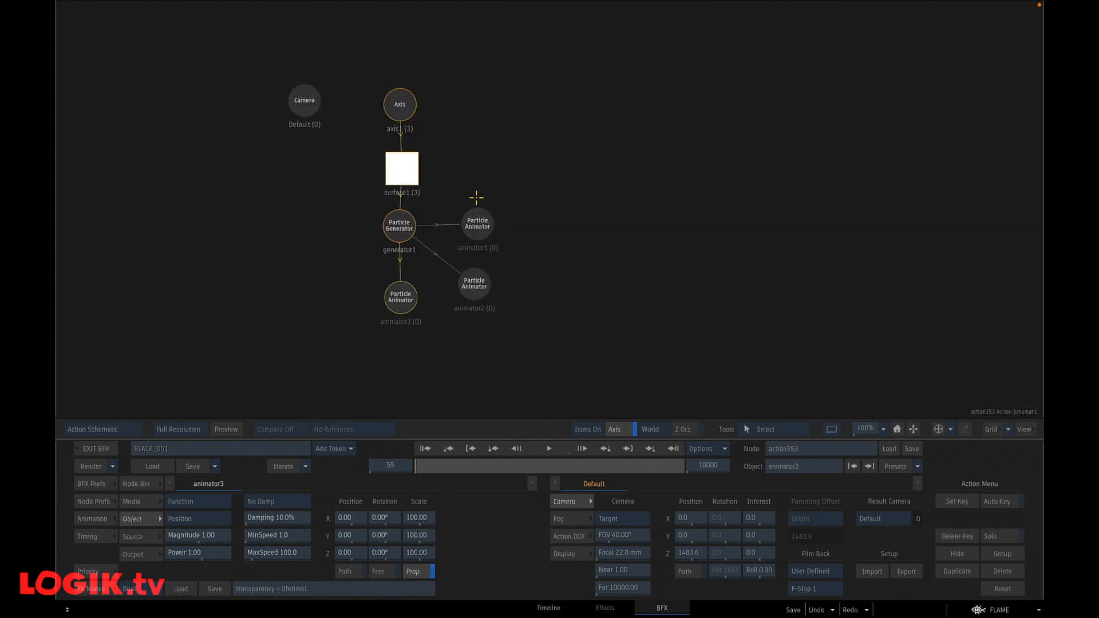
left_click(401, 223)
key("F4")
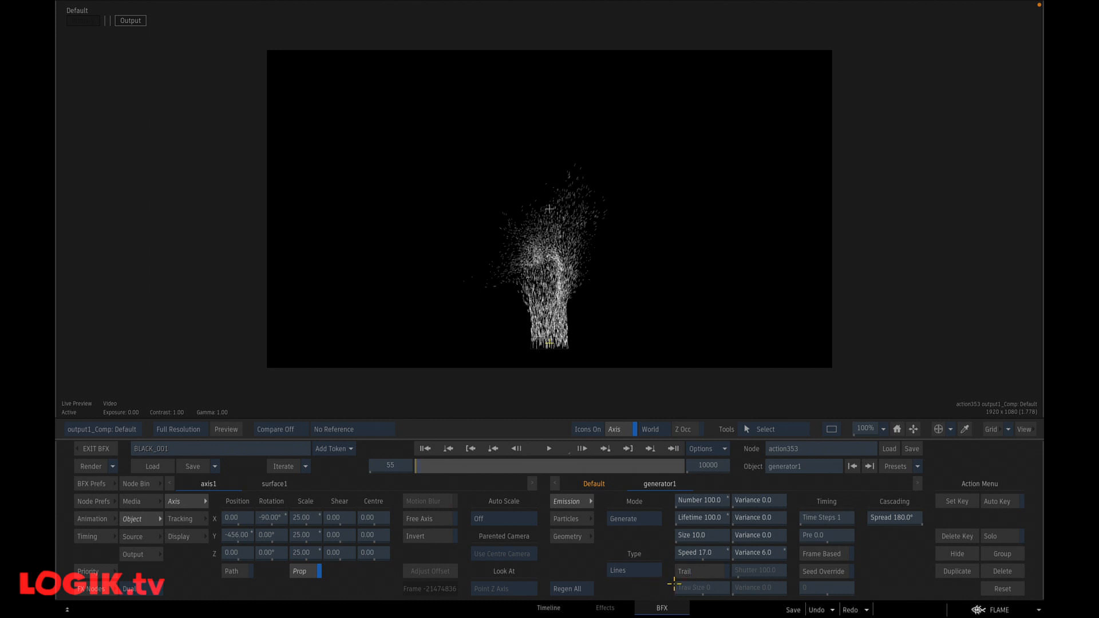
left_click(695, 569)
key("Home")
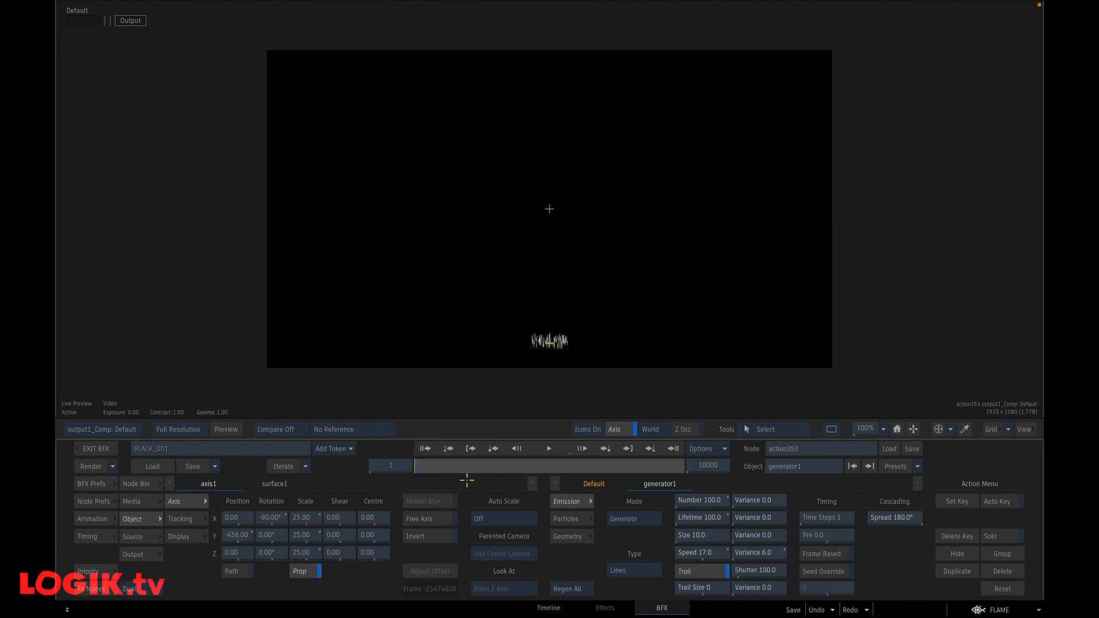
left_click(708, 590)
left_click(694, 535)
left_click(739, 561)
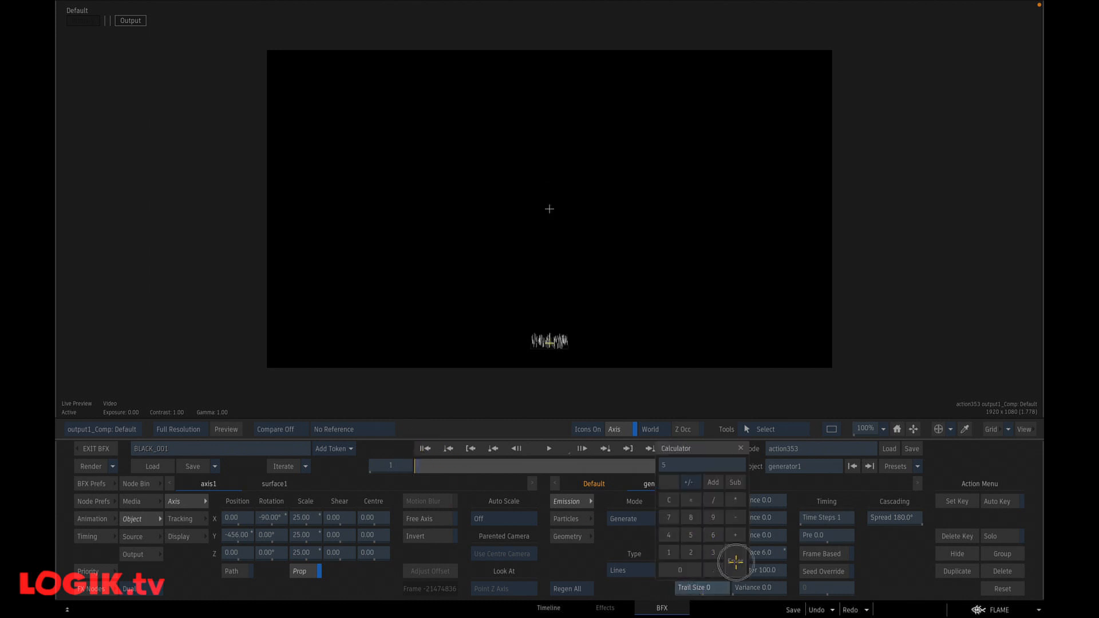
left_click(770, 552)
left_click(792, 561)
left_click(541, 447)
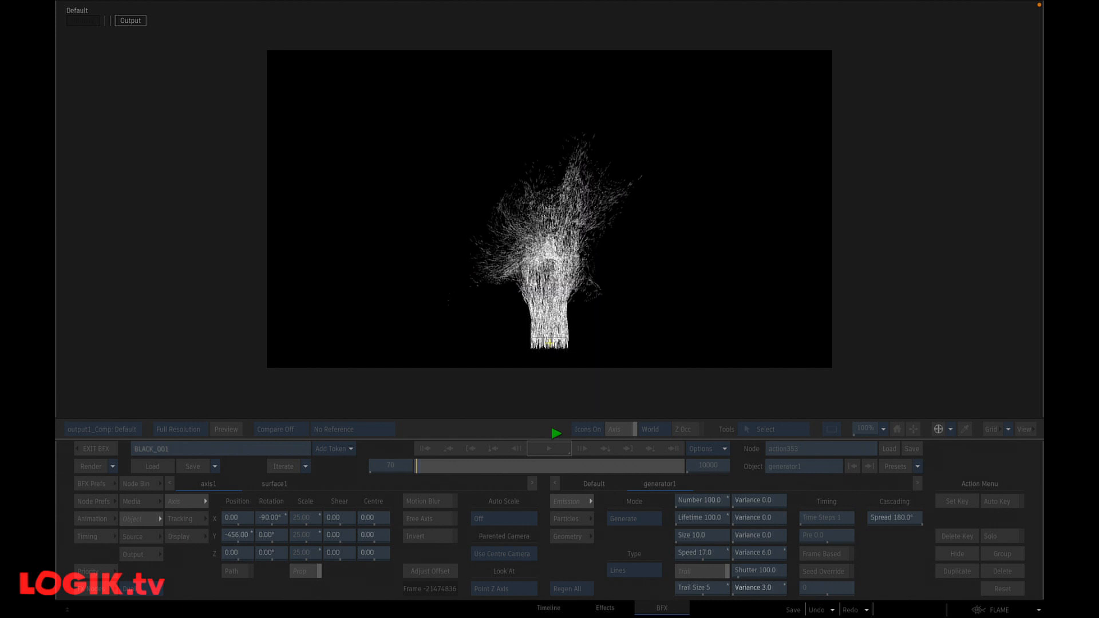
left_click(549, 449)
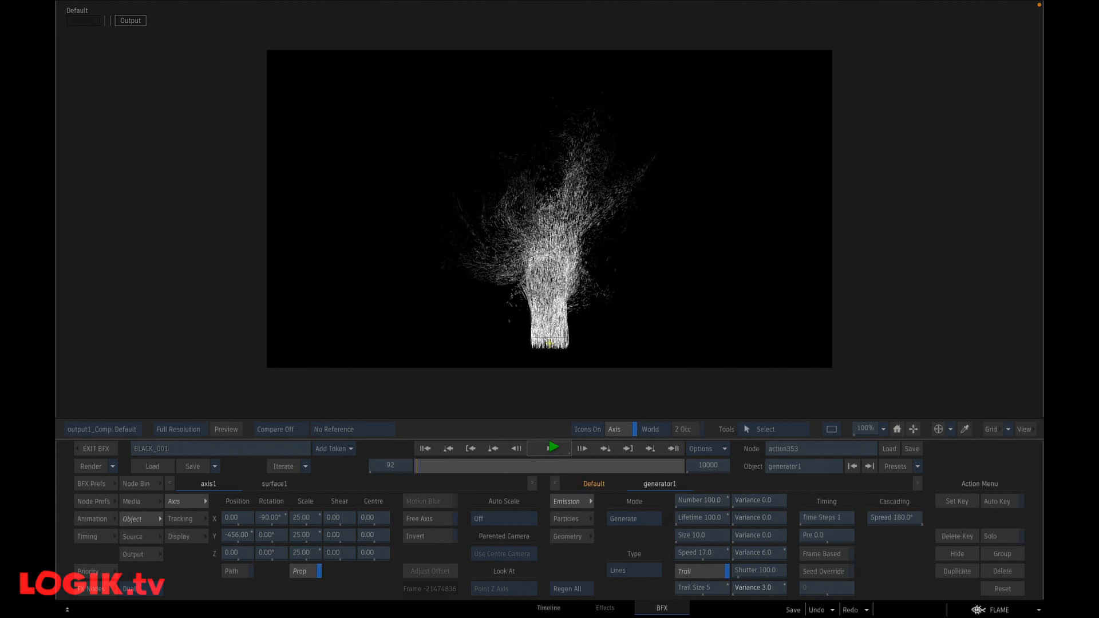
Step: Turn on Sort in the generator's particle rendering settings and play the result from the first frame
left_click(567, 519)
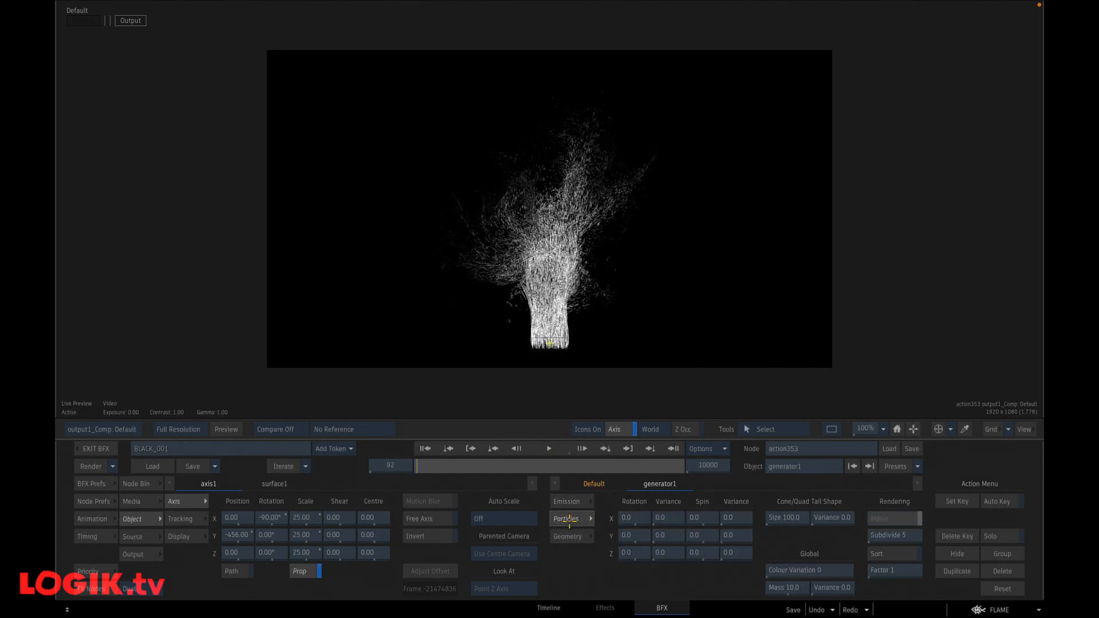
left_click(893, 553)
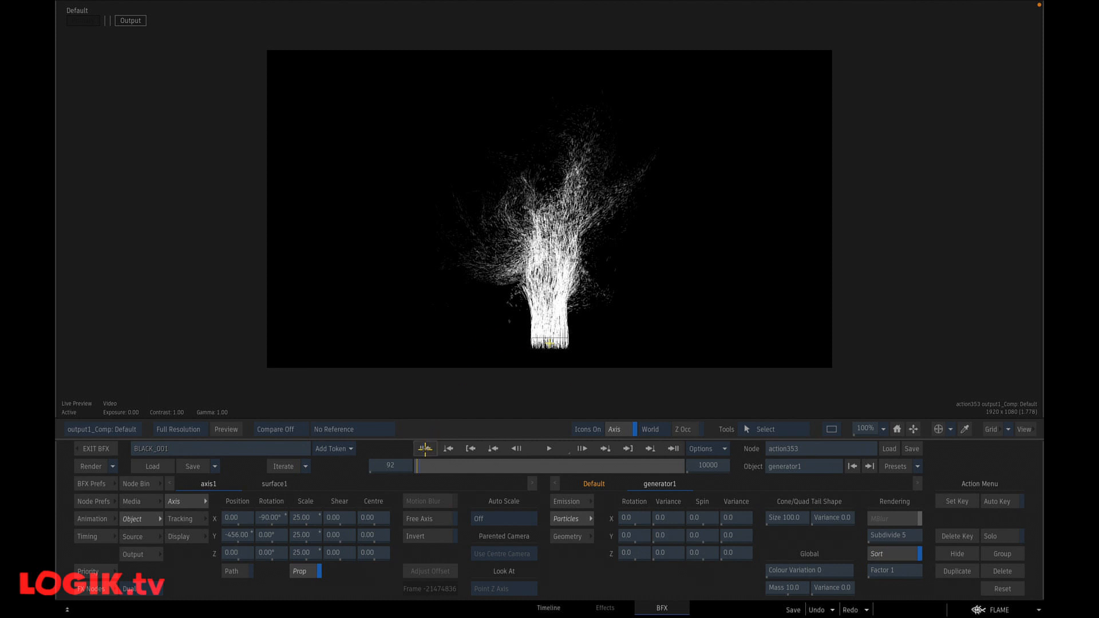
left_click(425, 449)
left_click(548, 448)
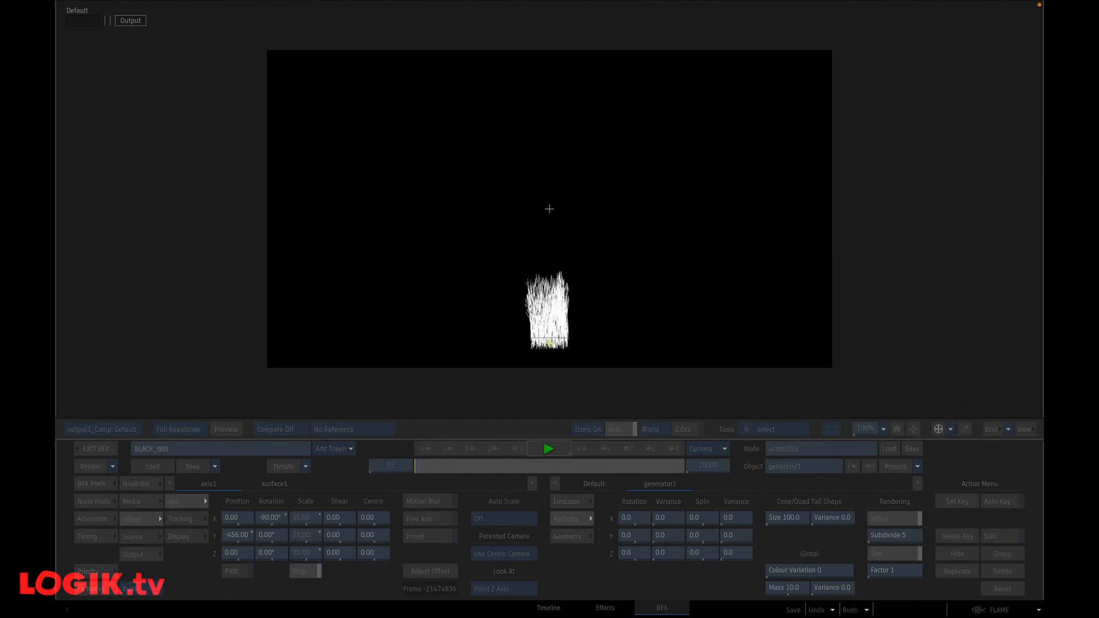
left_click(549, 449)
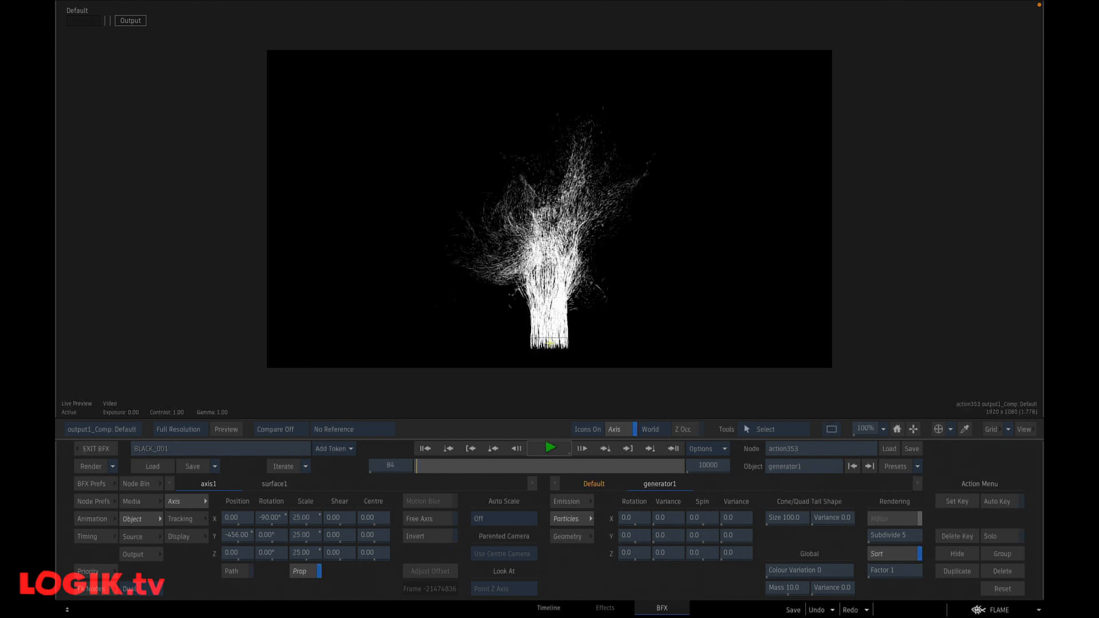
Step: Lower the generator's emission Number to 26.0 while the particles play, and return to the first frame
left_click(573, 501)
left_click(424, 448)
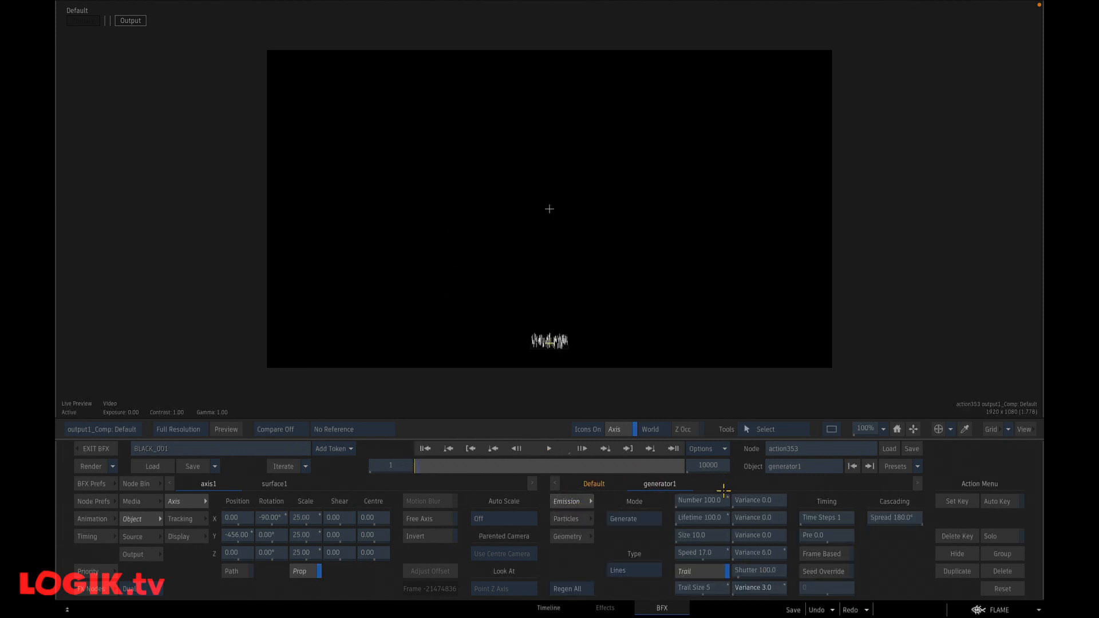
left_click(558, 451)
left_click_drag(698, 499, 674, 498)
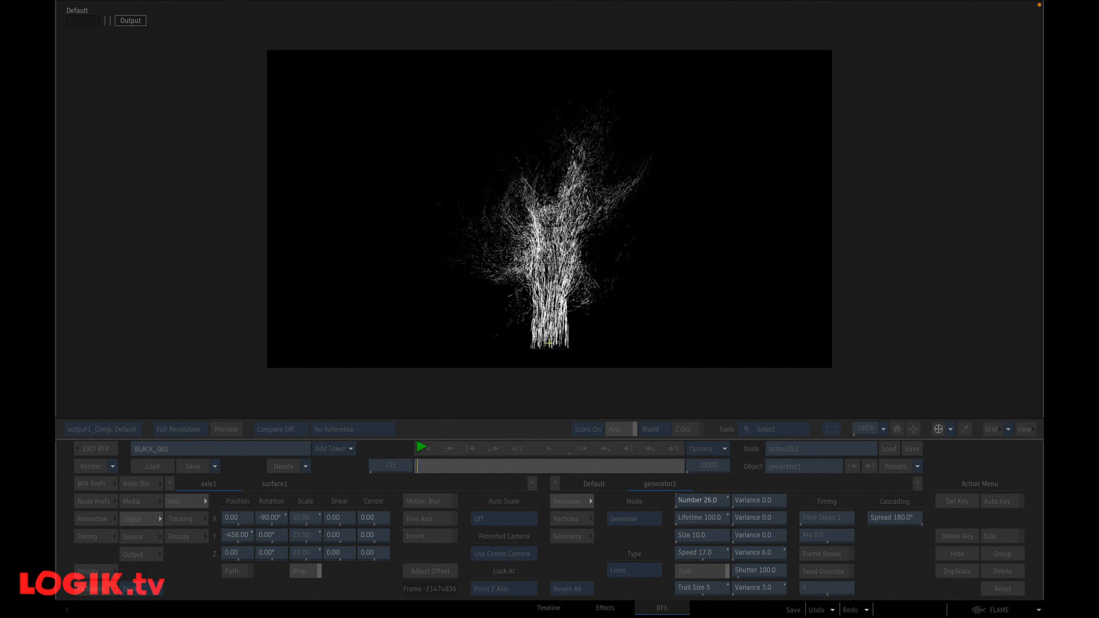
left_click(422, 447)
left_click(424, 449)
Step: Set the generator's emission Number to 20, play the particles and return to the first frame
left_click(689, 501)
left_click(692, 467)
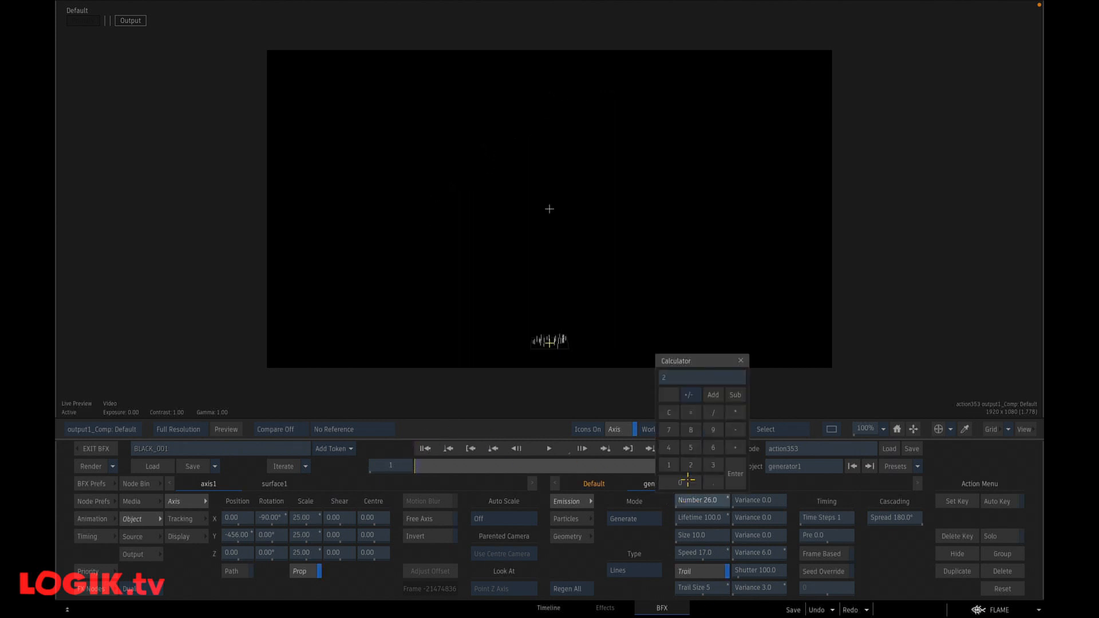
left_click(688, 480)
left_click(735, 473)
left_click(542, 447)
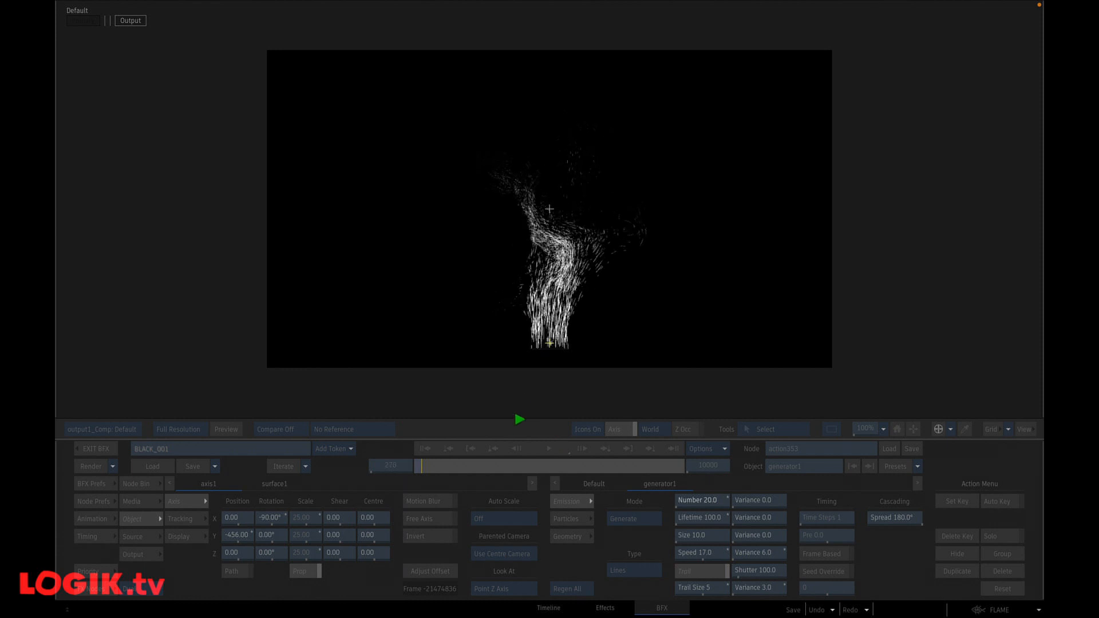
left_click(552, 442)
left_click(425, 449)
Step: Return to the batch schematic and line up the Action nodes in a vertical column
key("Escape")
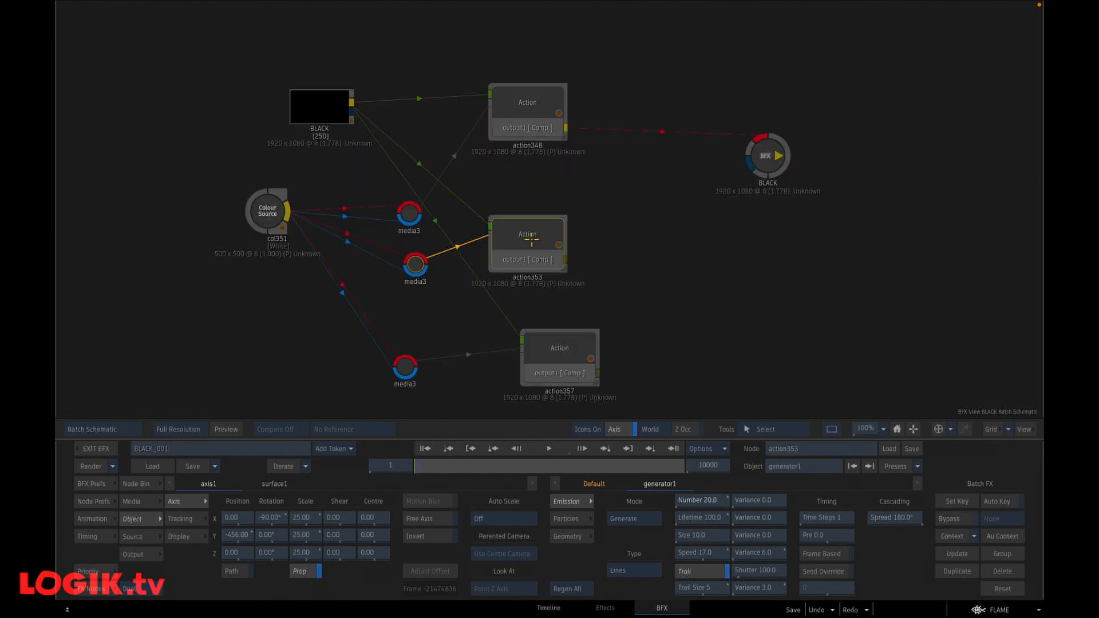
left_click_drag(531, 230, 560, 221)
left_click_drag(682, 279, 685, 135)
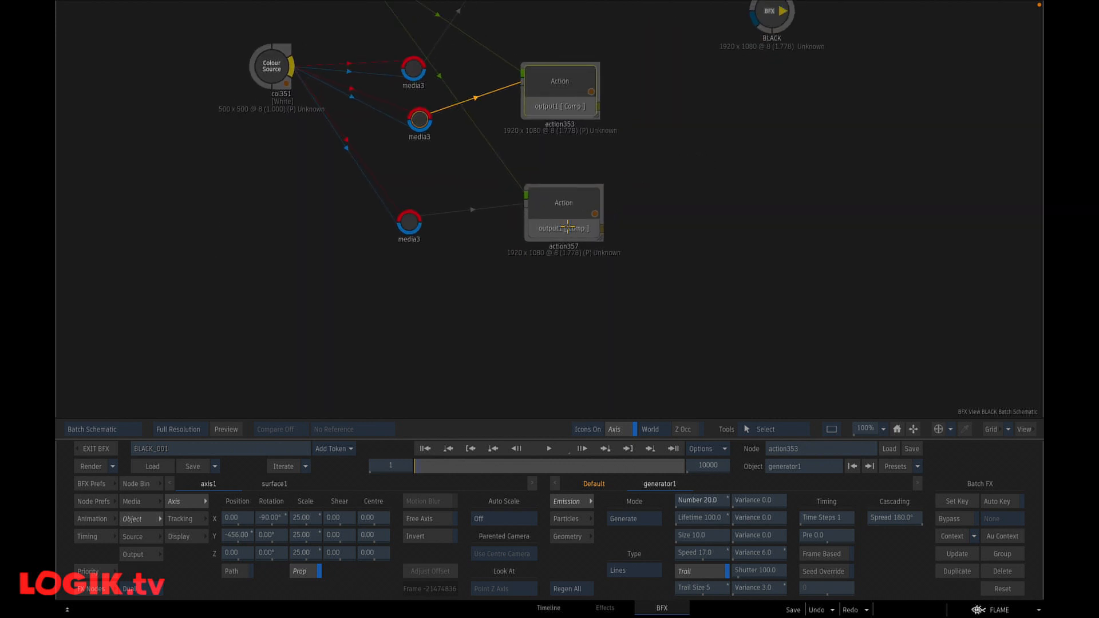
left_click_drag(628, 103, 609, 298)
left_click_drag(536, 265, 531, 175)
Step: Open action357 and inspect its particle animator's function settings, returning to the batch schematic
double_click(523, 348)
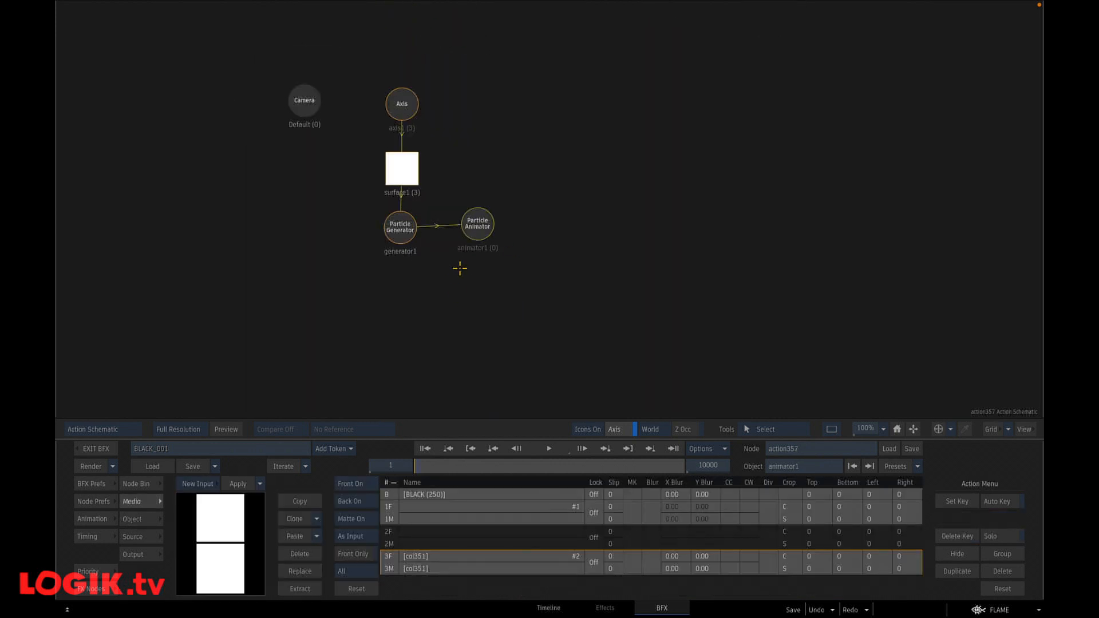
left_click(477, 224)
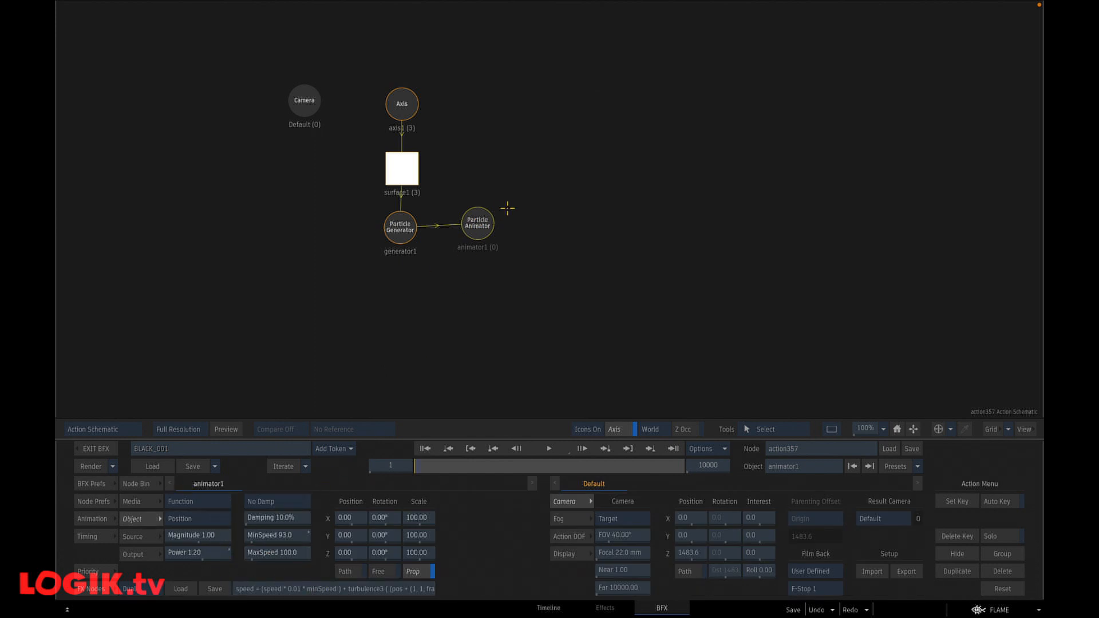
key("Escape")
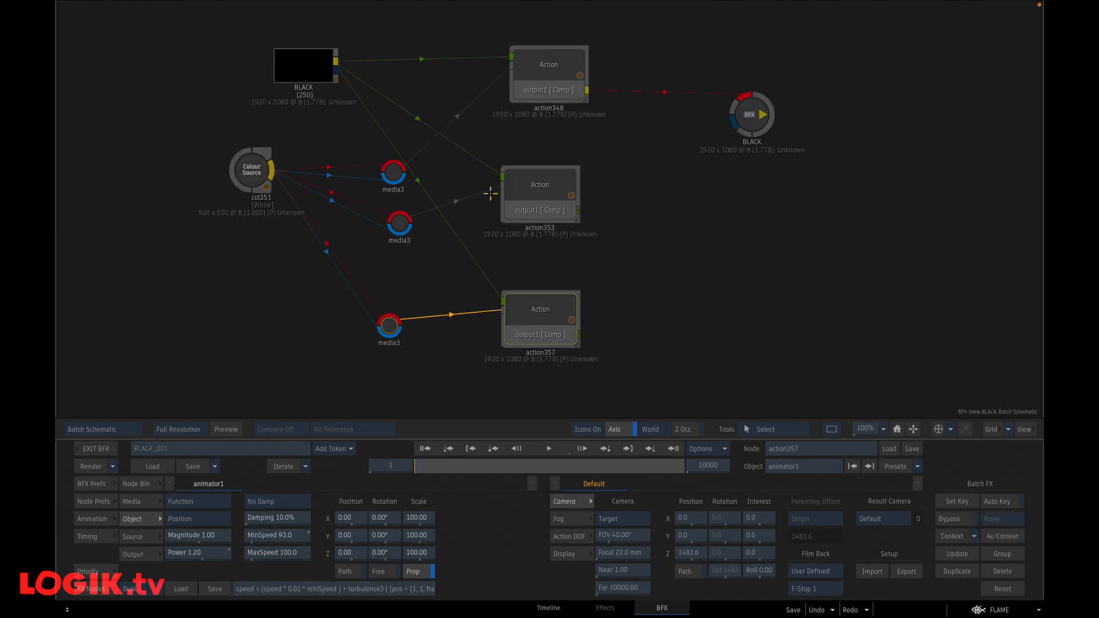
Step: Add a Text node reading LOGIK, change its paragraph alignment and feed it into action357's media input in place of the colour source
left_click_drag(419, 289, 557, 248)
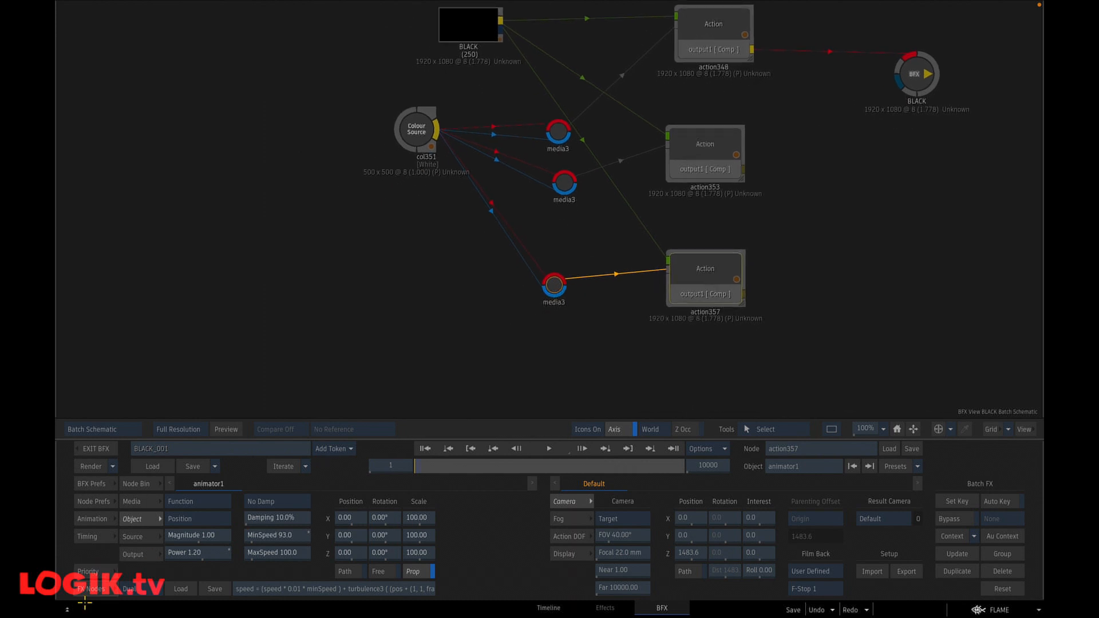
left_click(95, 588)
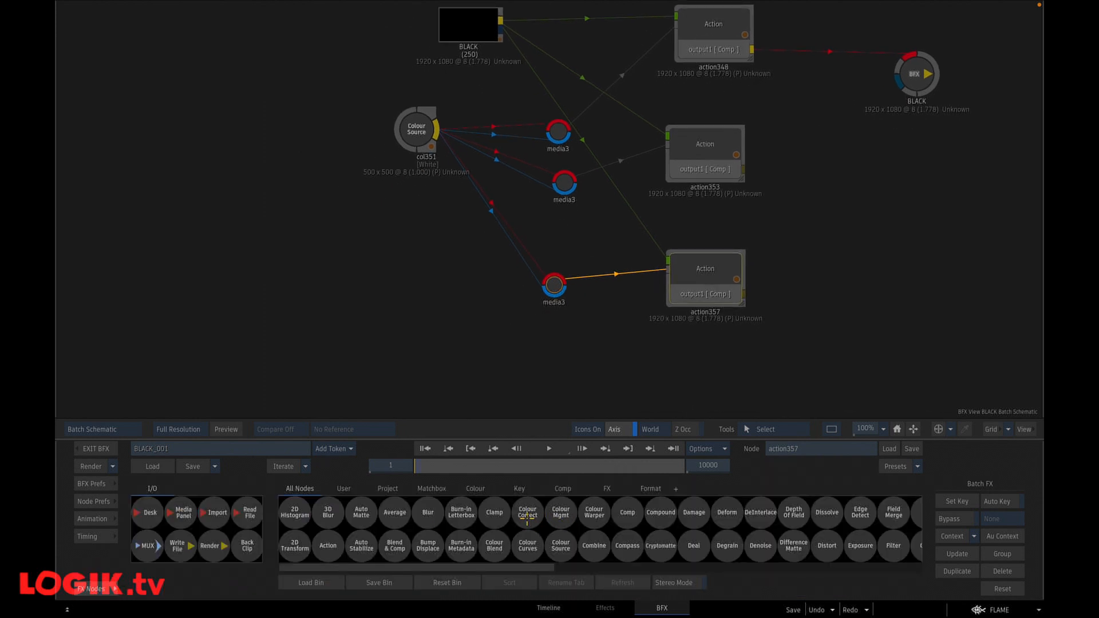
left_click_drag(416, 127, 370, 125)
key("t")
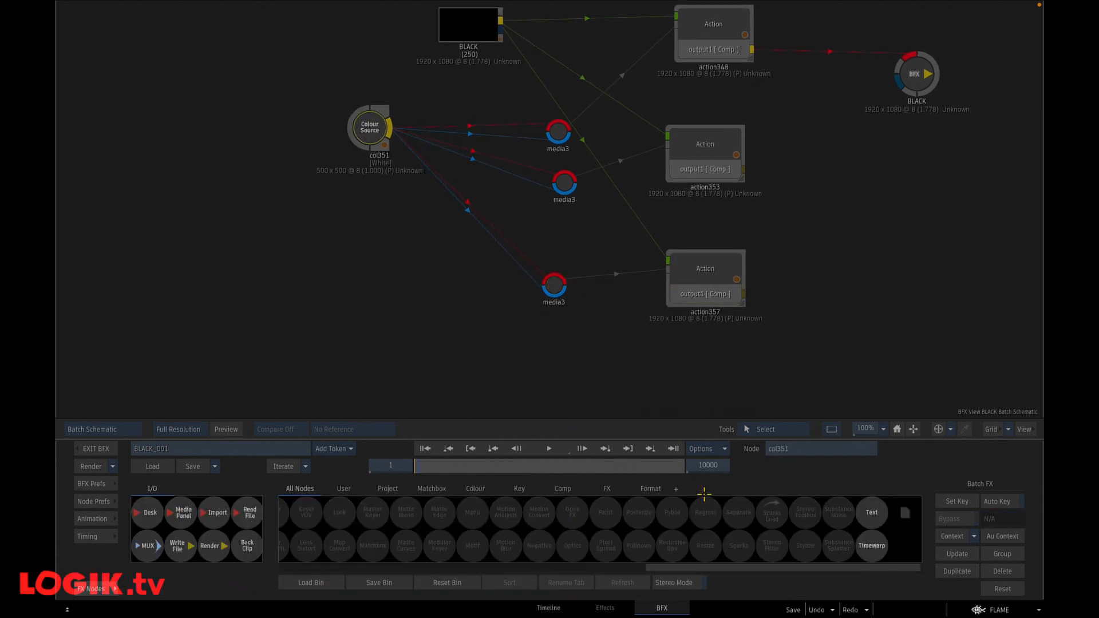
left_click_drag(871, 512, 437, 287)
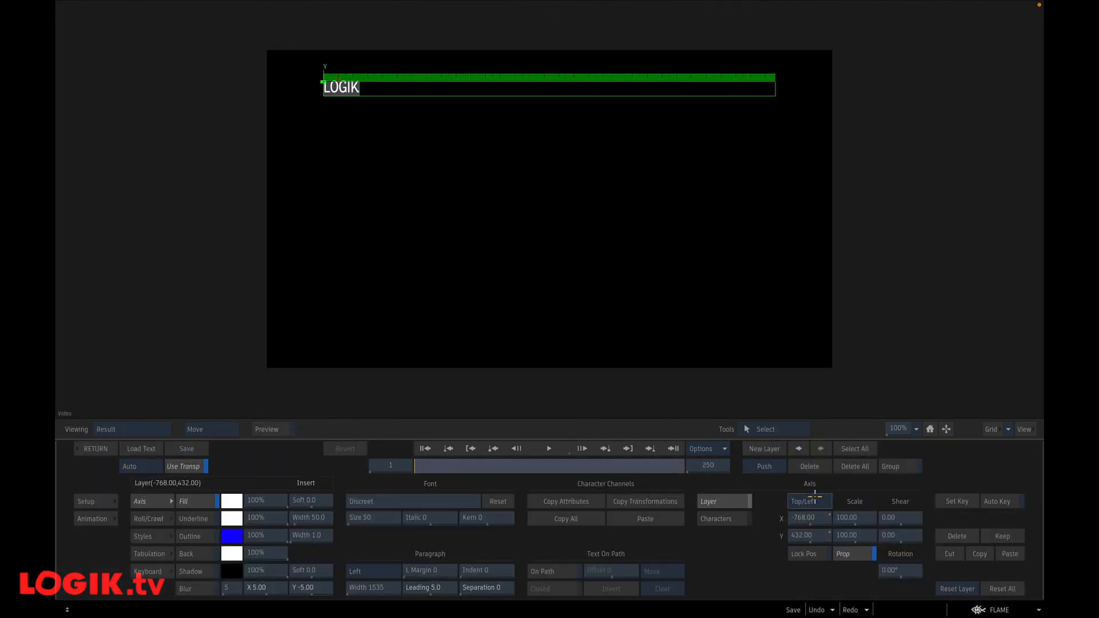
left_click(375, 571)
left_click(388, 554)
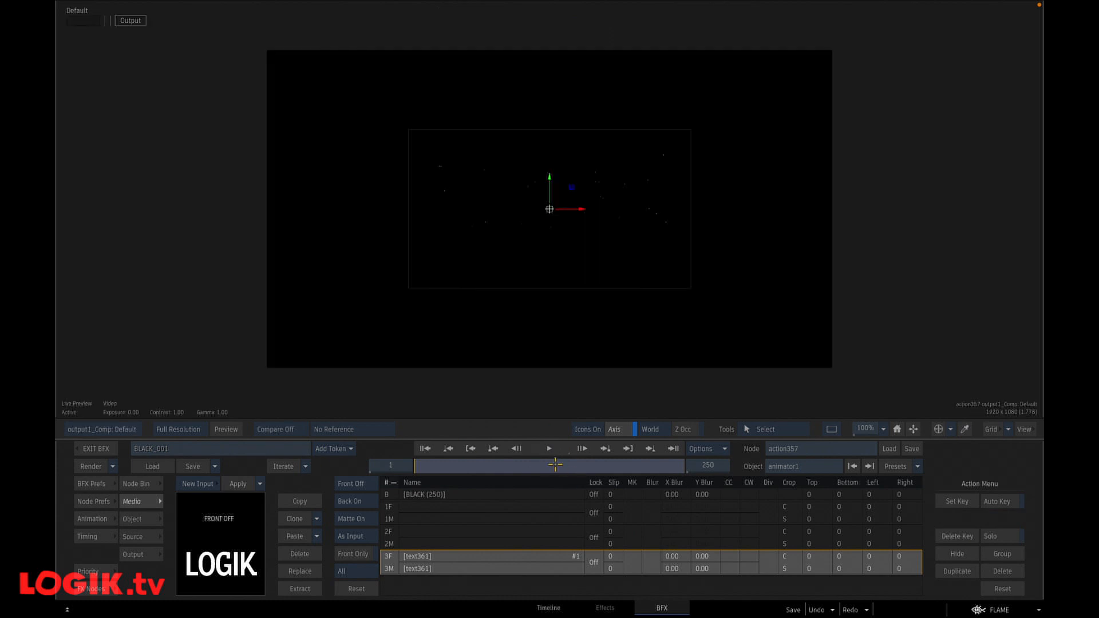
Step: Play the text-based particles in action357's camera output and return to the first frame
left_click(545, 448)
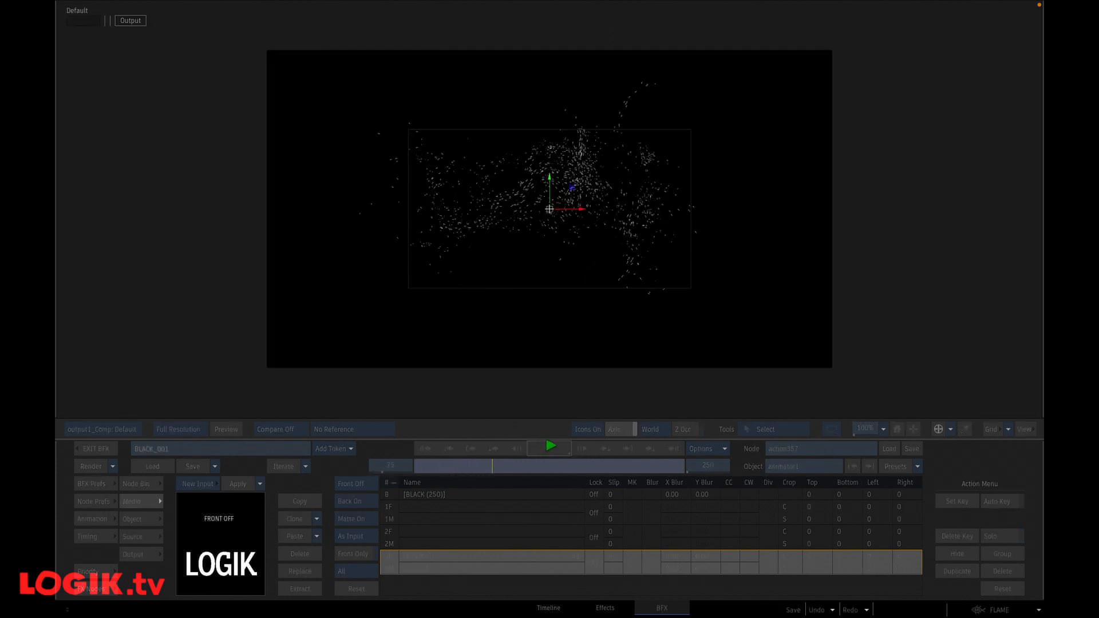
left_click(548, 449)
left_click(426, 449)
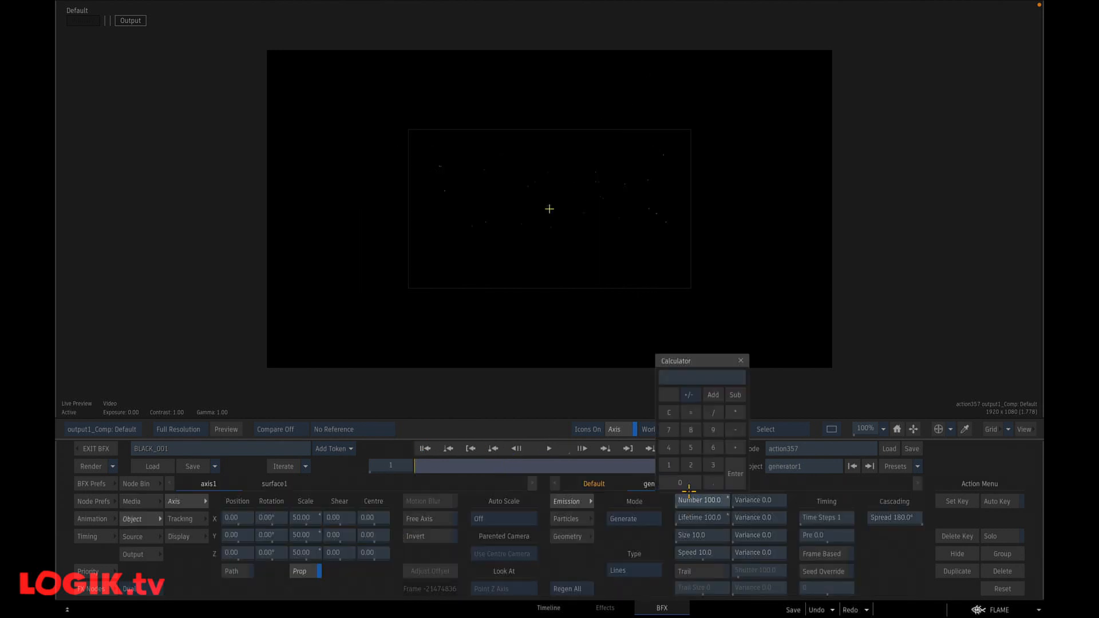
Step: Set the text particle generator's emission number to 2500 and play the camera output
left_click(691, 464)
left_click(691, 447)
double_click(681, 483)
left_click(733, 474)
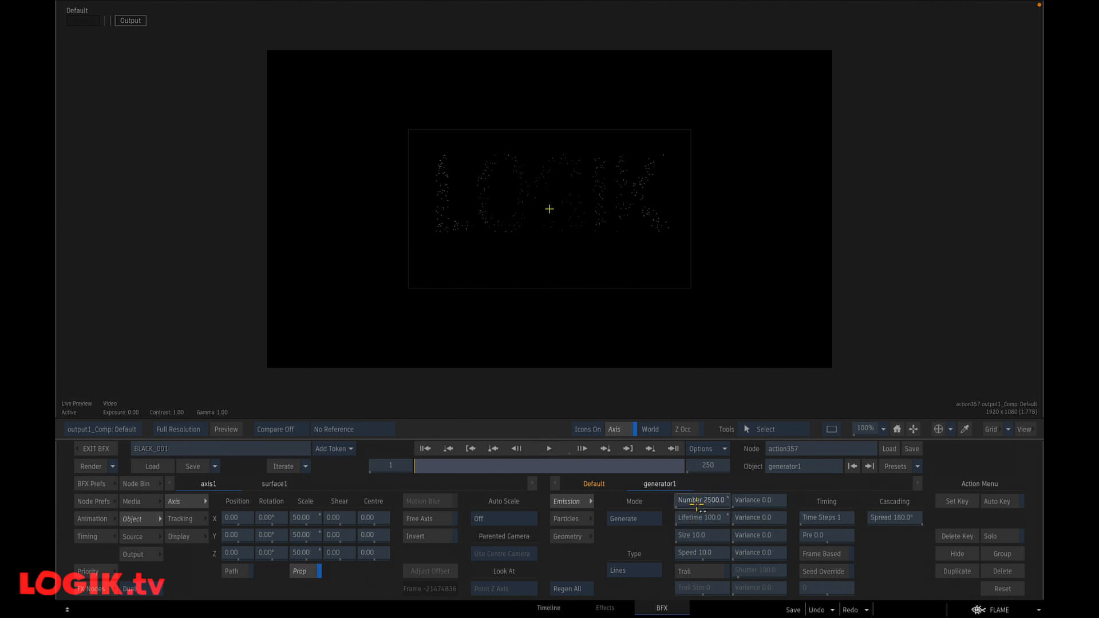
left_click(548, 450)
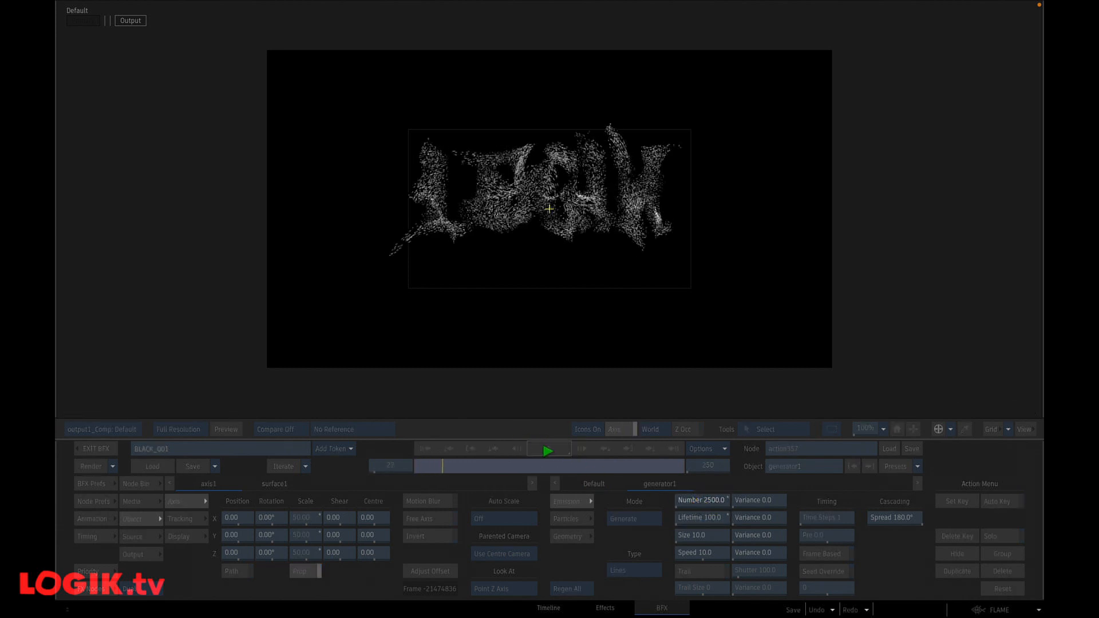
left_click(548, 450)
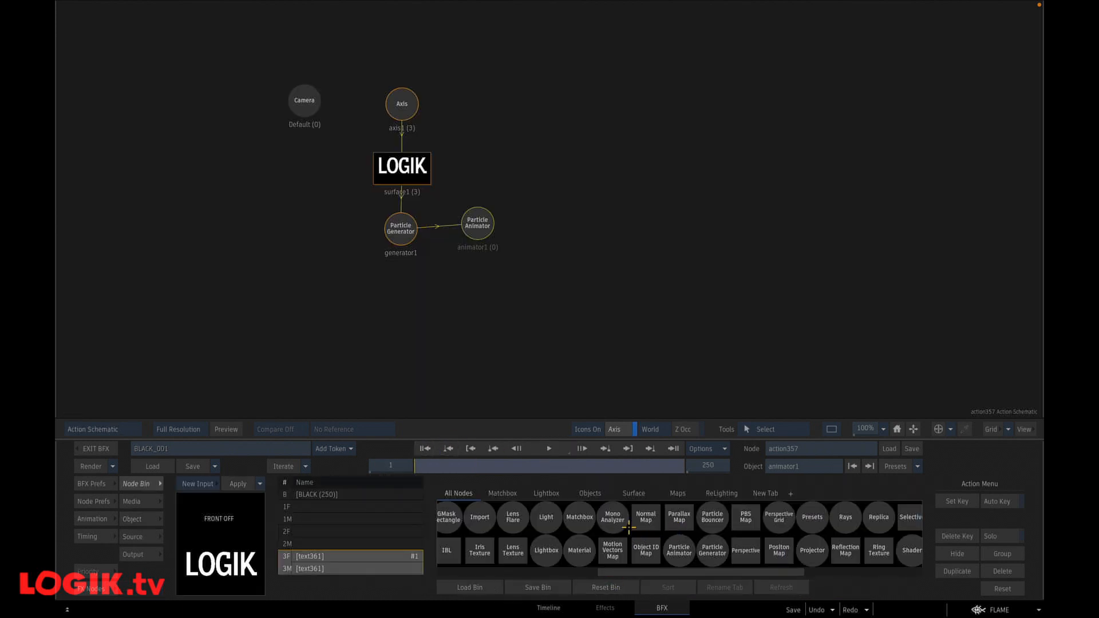
Step: Add a second Particle Animator under generator1, make it act on Speed and enable Free
key("p")
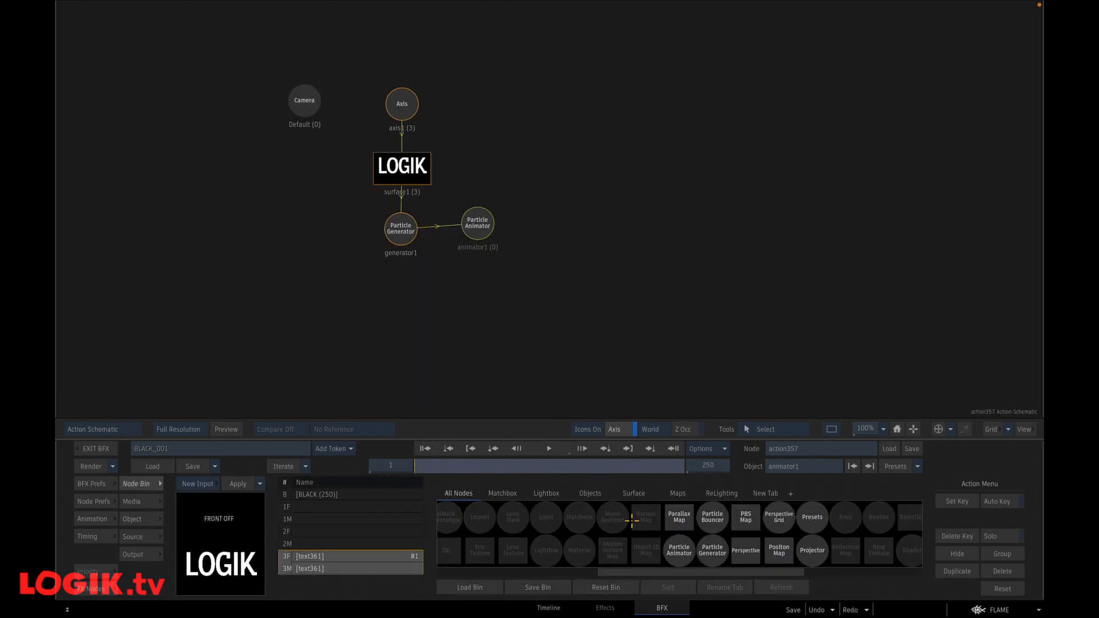
left_click_drag(681, 560, 473, 278)
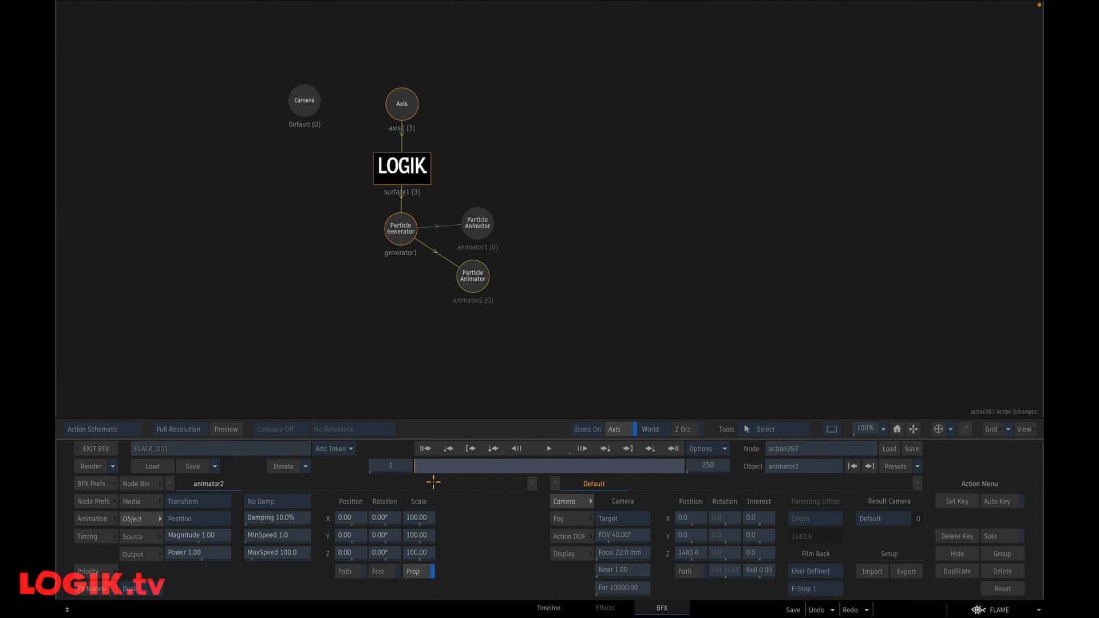
left_click(208, 518)
left_click(384, 576)
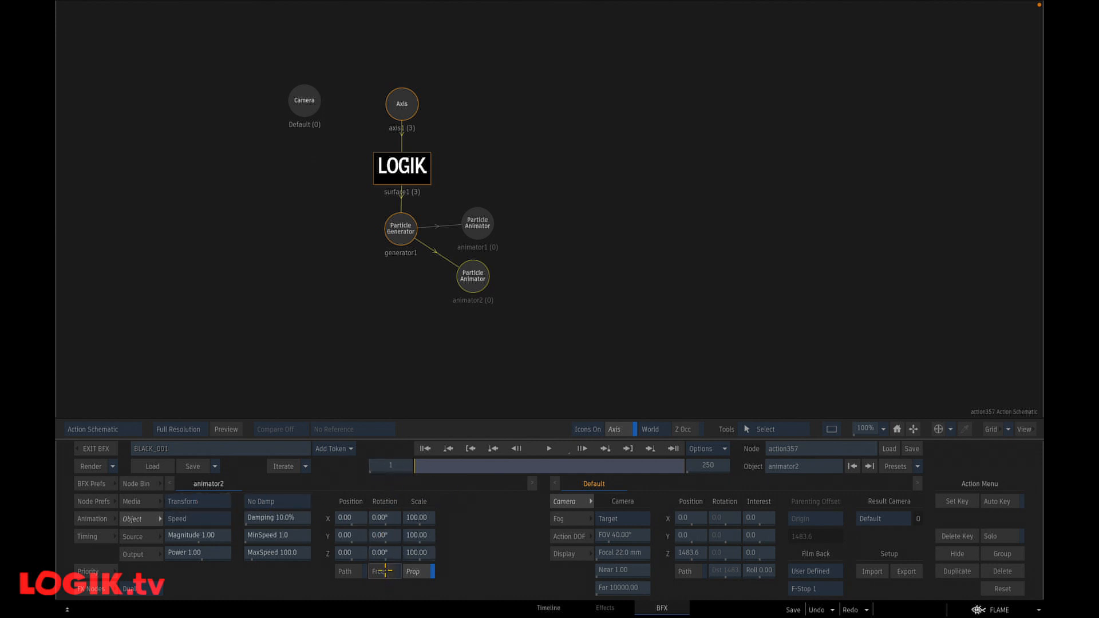
Step: Set the new animator's position to X 0.40 and Y 0.70, and play the particles in the camera output
left_click(350, 517)
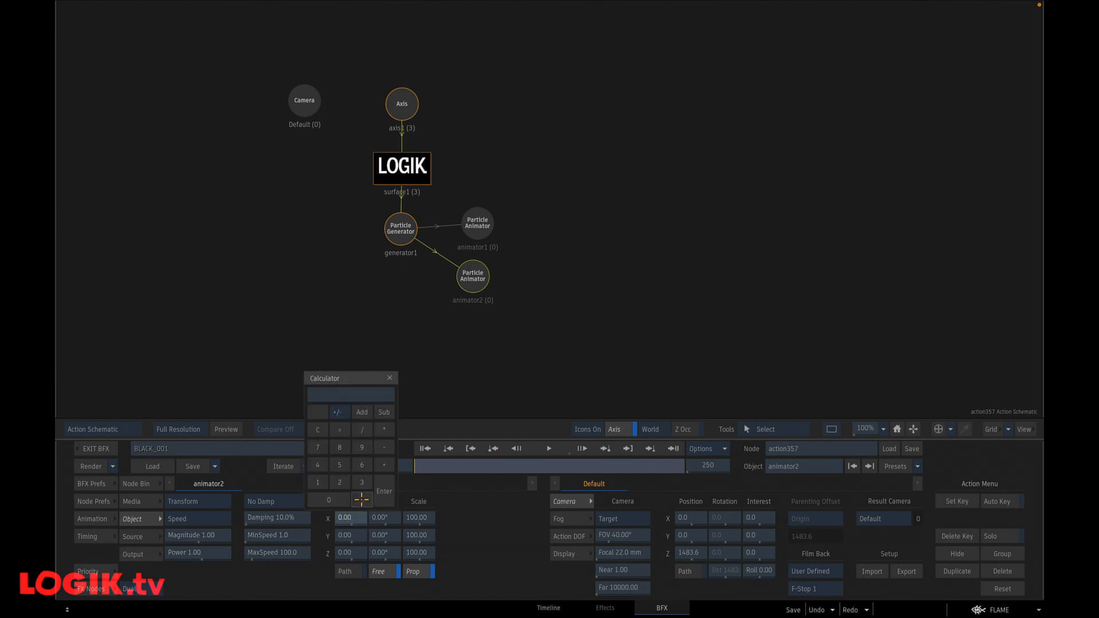
left_click(427, 489)
left_click(349, 535)
left_click(319, 464)
left_click(384, 509)
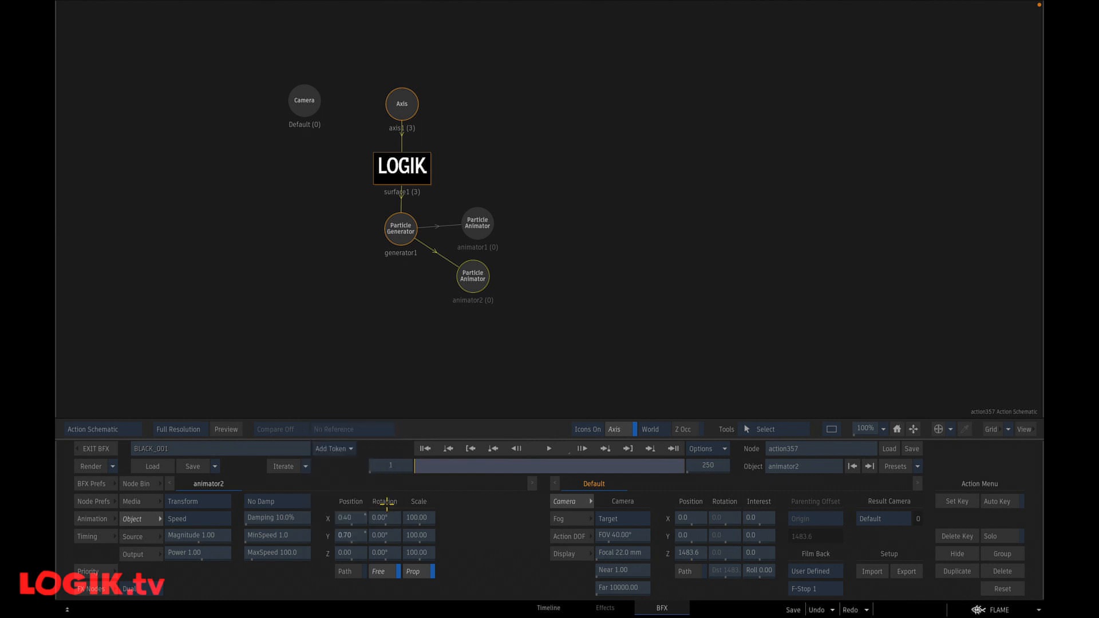
key("F4")
left_click(548, 449)
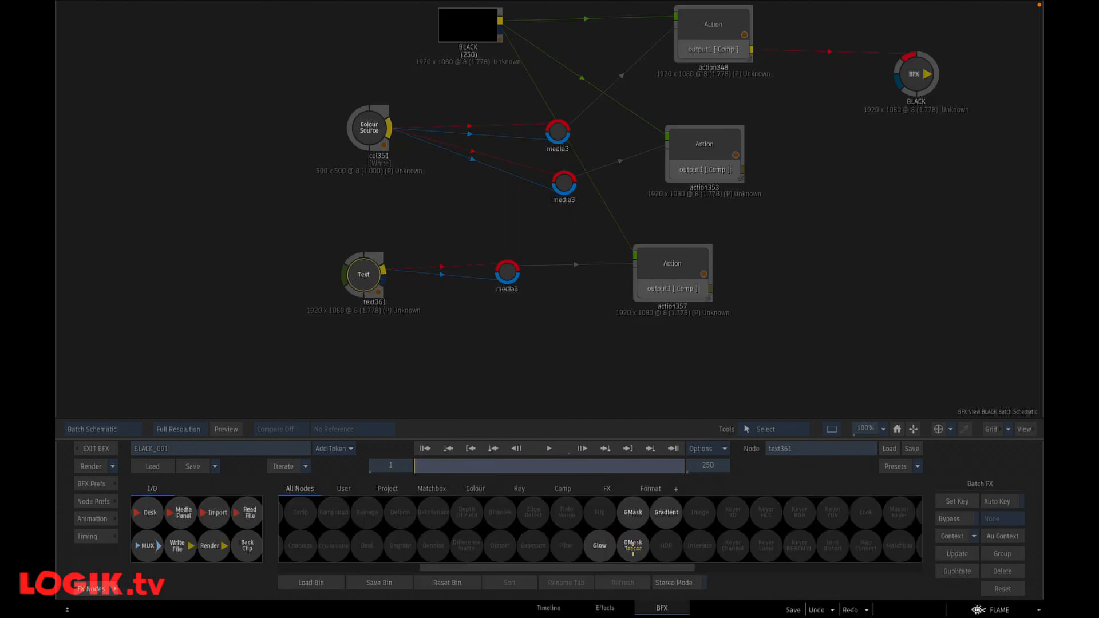
Step: Add a GMask Tracer node fed by the Text node and open it with its front media in view
left_click_drag(632, 547, 412, 329)
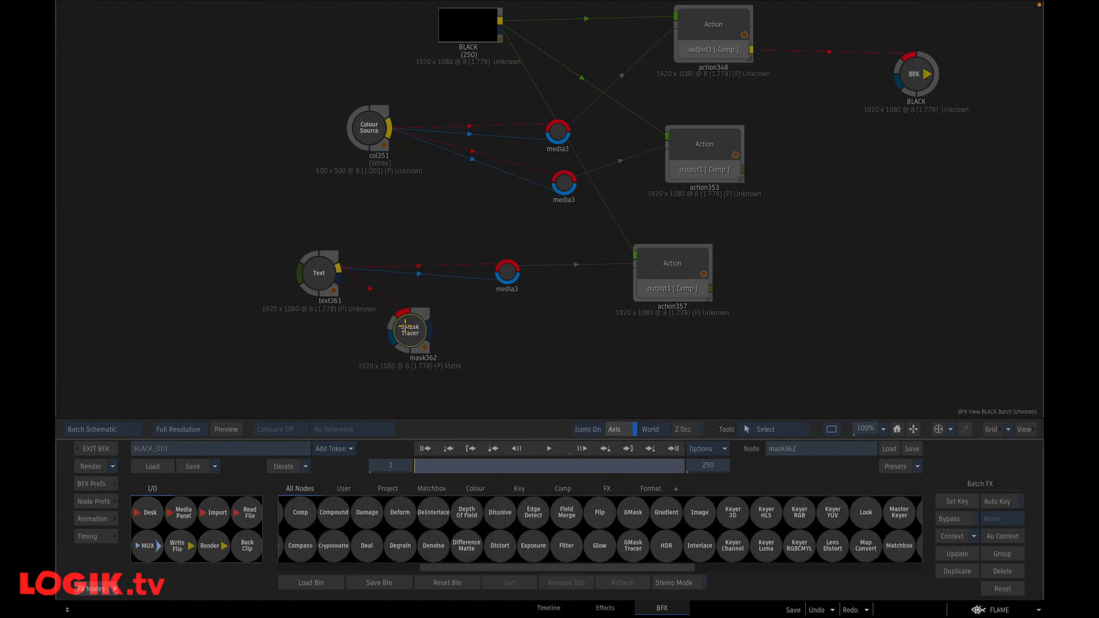
double_click(412, 328)
key("F3")
key("F1")
Step: Create a wide rectangular GMask below the LOGIK text and lower its axis to Y -803
double_click(625, 519)
mouse_move(554, 399)
left_mouse_down()
mouse_move(950, 292)
mouse_move(1040, 295)
left_mouse_up()
left_click_drag(858, 298, 866, 238)
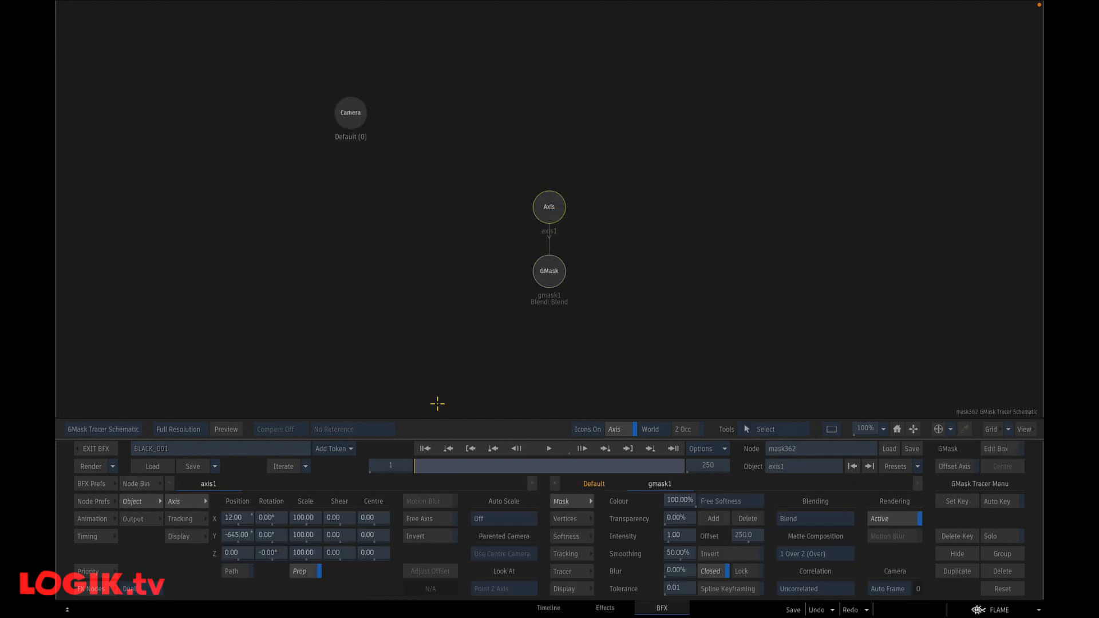
key("F1")
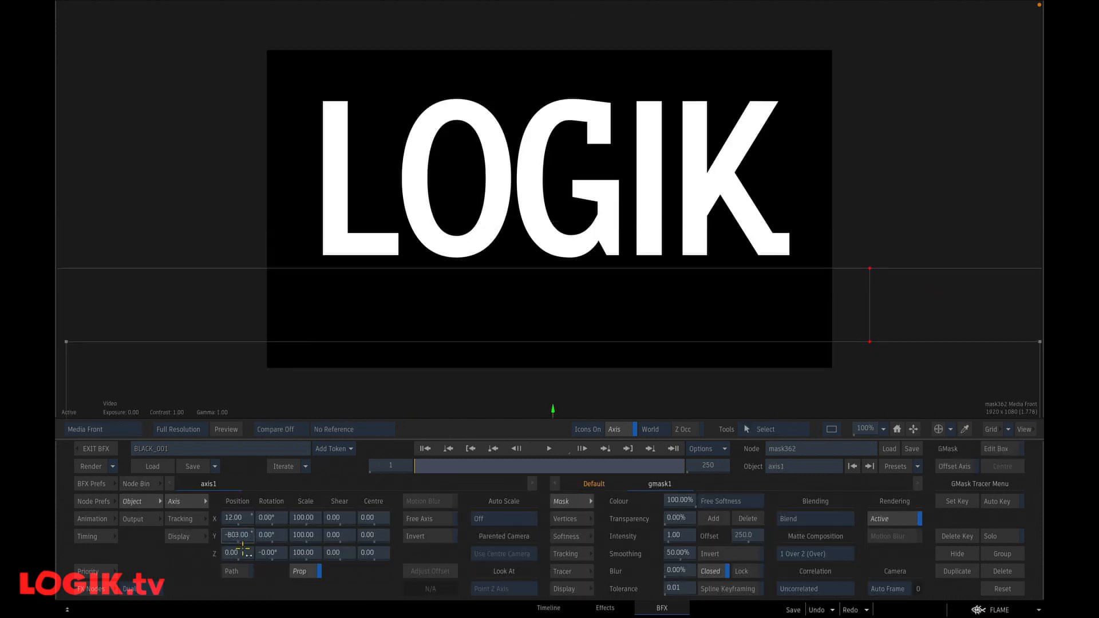
left_click(246, 534)
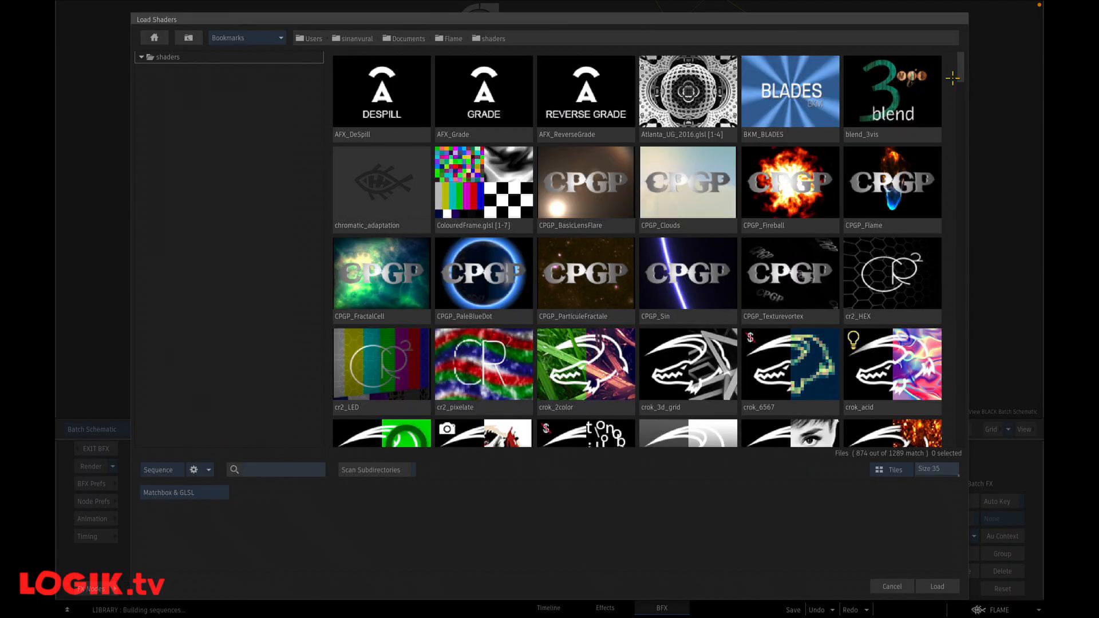
Step: Load the crok_grunge Matchbox shader, set its noise scale to 9.05 and scrub through the dissolving text matte
left_click_drag(962, 65, 964, 178)
double_click(493, 258)
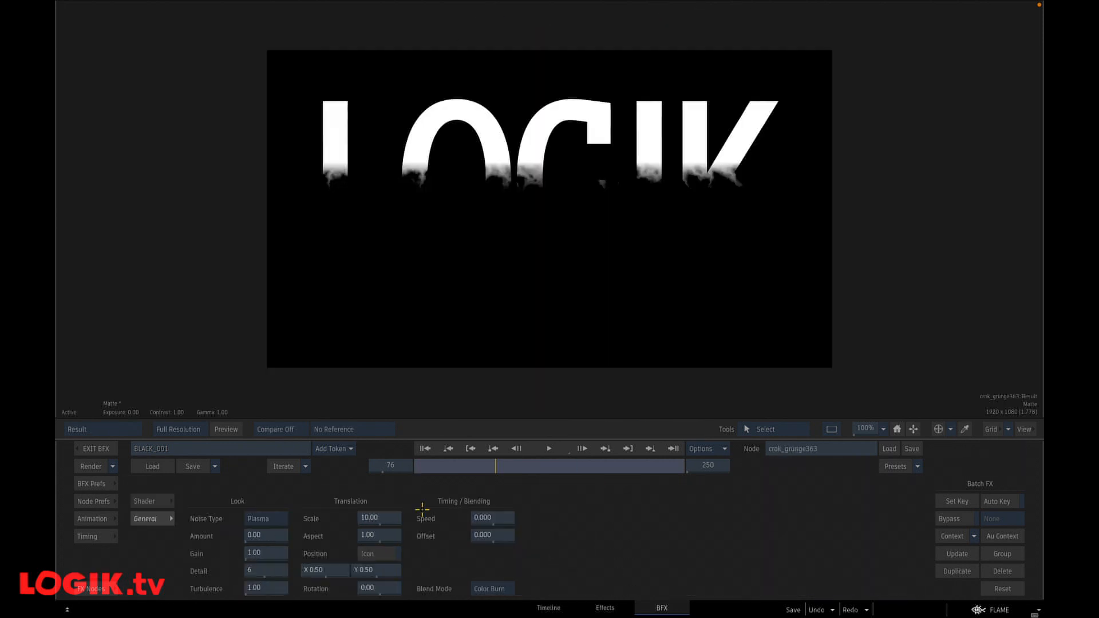
left_click_drag(378, 517, 366, 515)
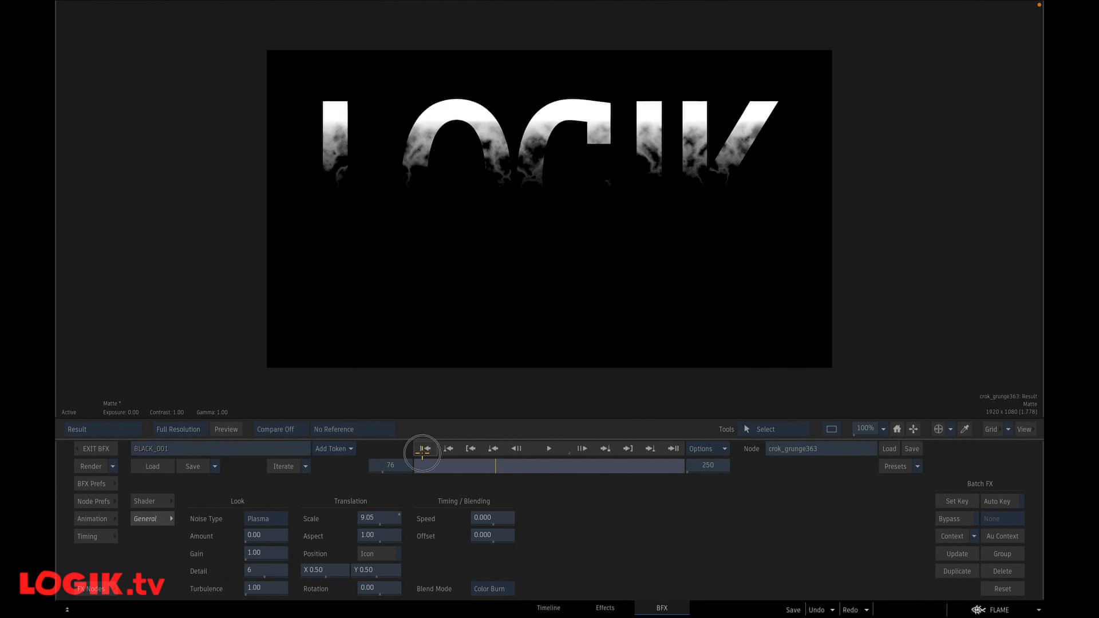
left_click_drag(422, 461, 459, 463)
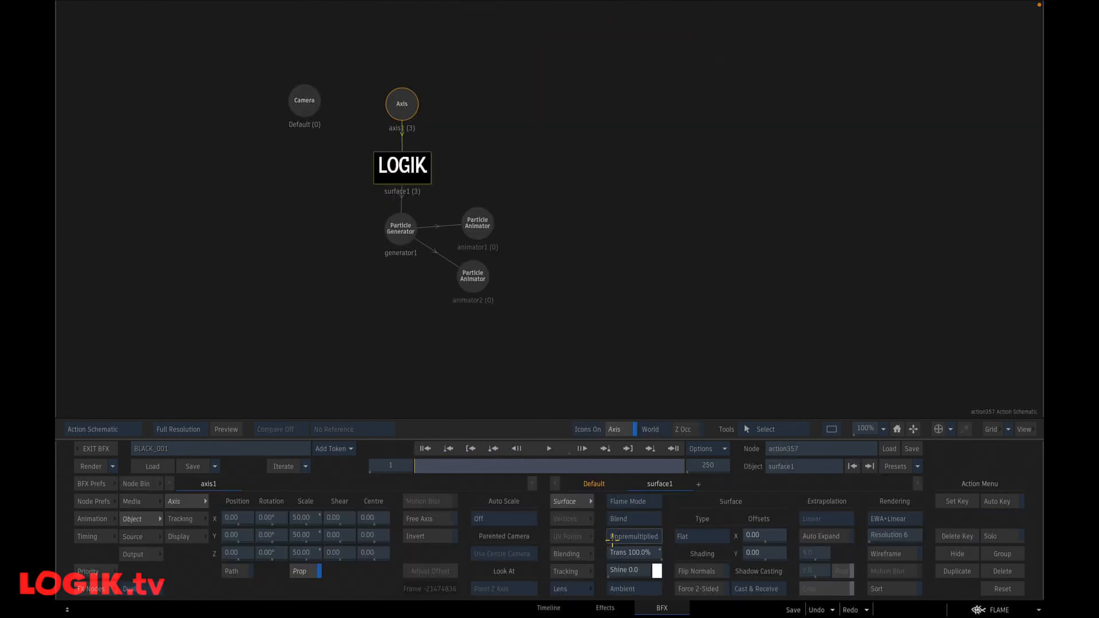
Step: Reduce surface1's transparency in action357 to show the LOGIK text, and play the camera output
key("F4")
left_click_drag(647, 551, 596, 552)
left_click(543, 448)
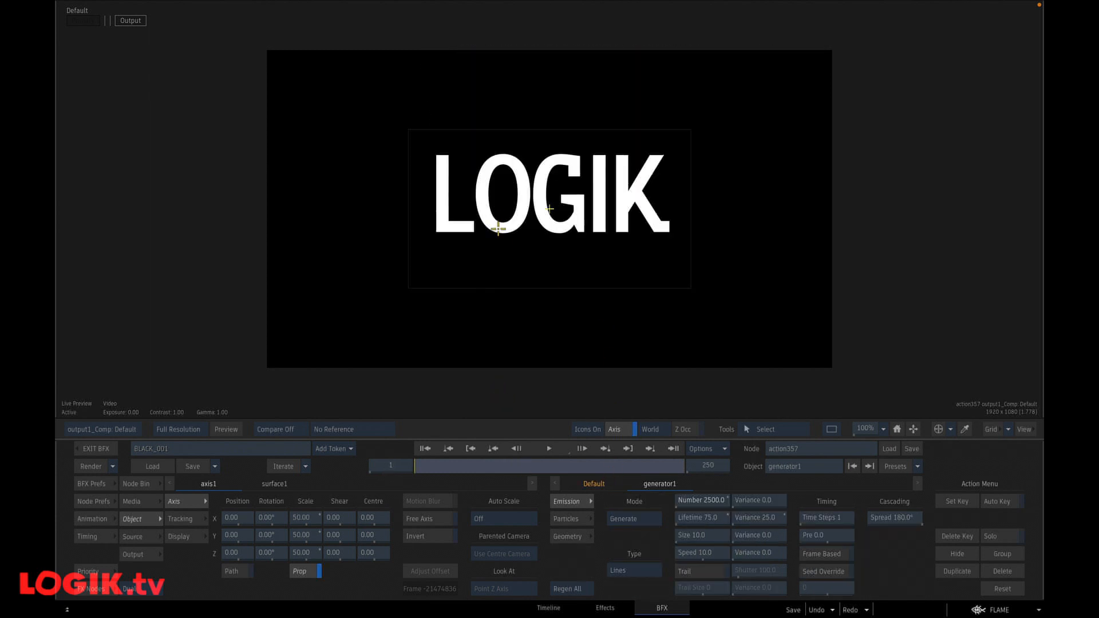
Step: Change generator1's particle type to Points and play the dissolving text with its particles
left_click(648, 574)
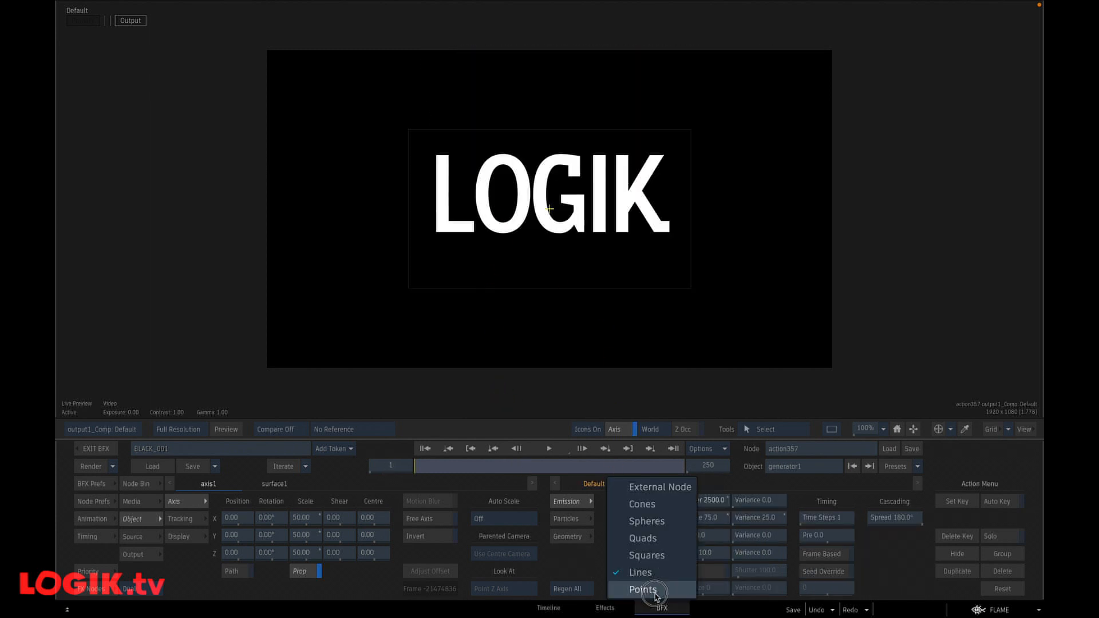
left_click(656, 595)
left_click(542, 449)
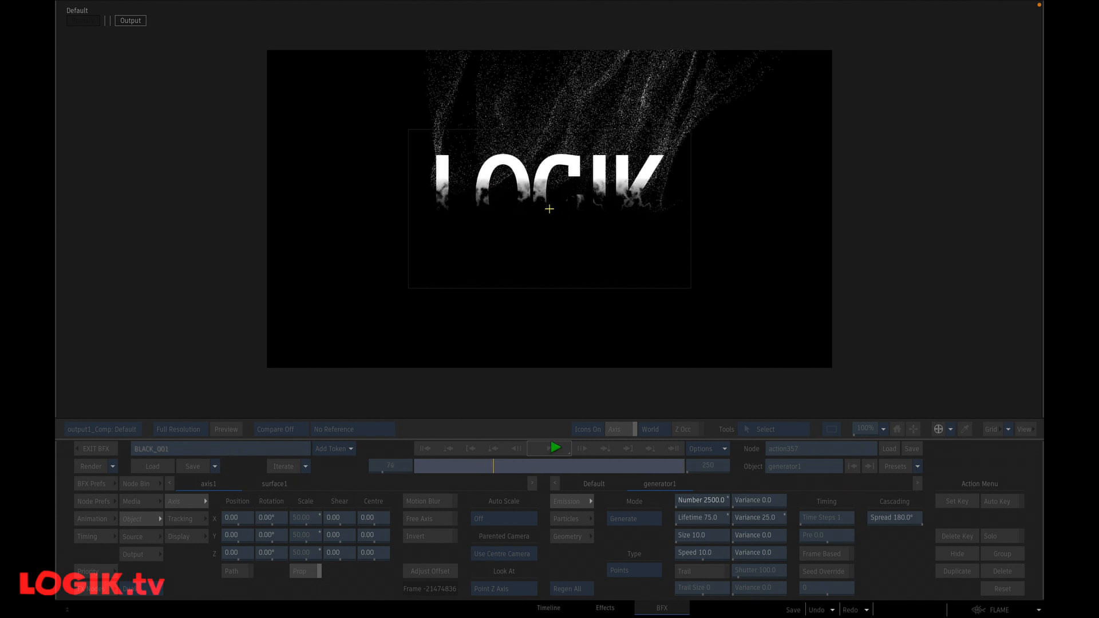
Step: Return to the batch schematic, select action353 and play its particle trails in the camera output
left_click_drag(575, 253, 490, 364)
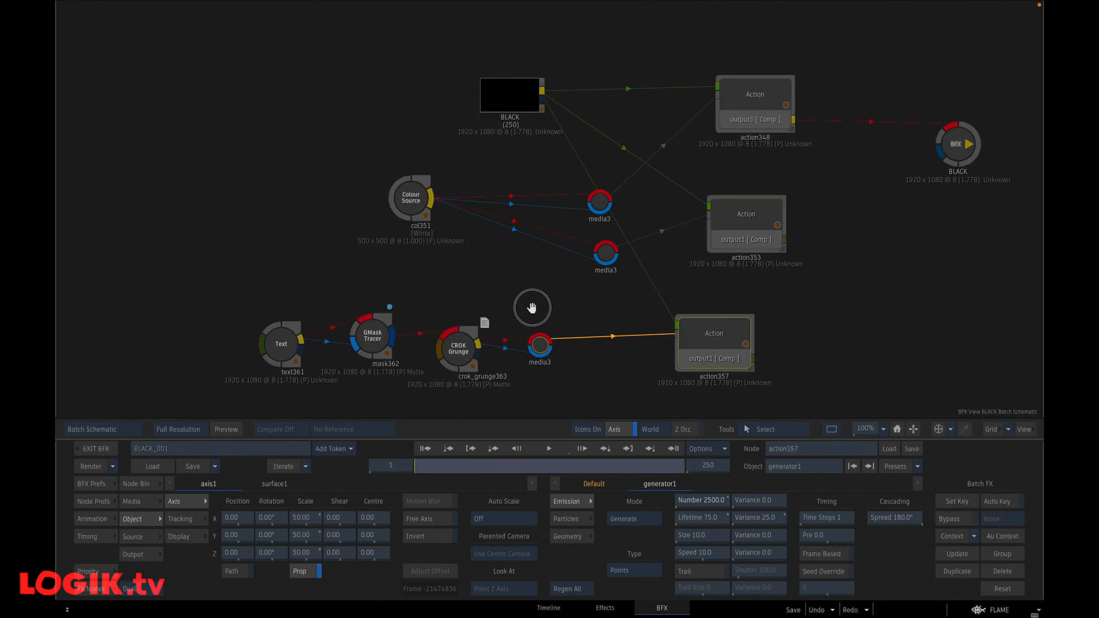
left_click_drag(802, 346, 561, 239)
left_click(488, 170)
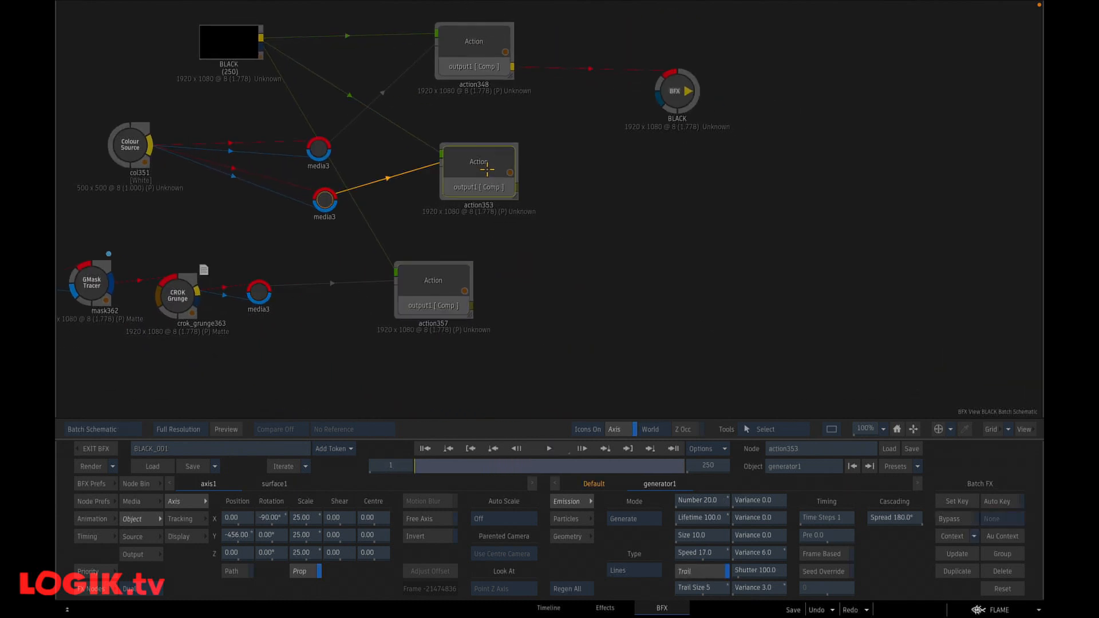
key("F4")
left_click(548, 449)
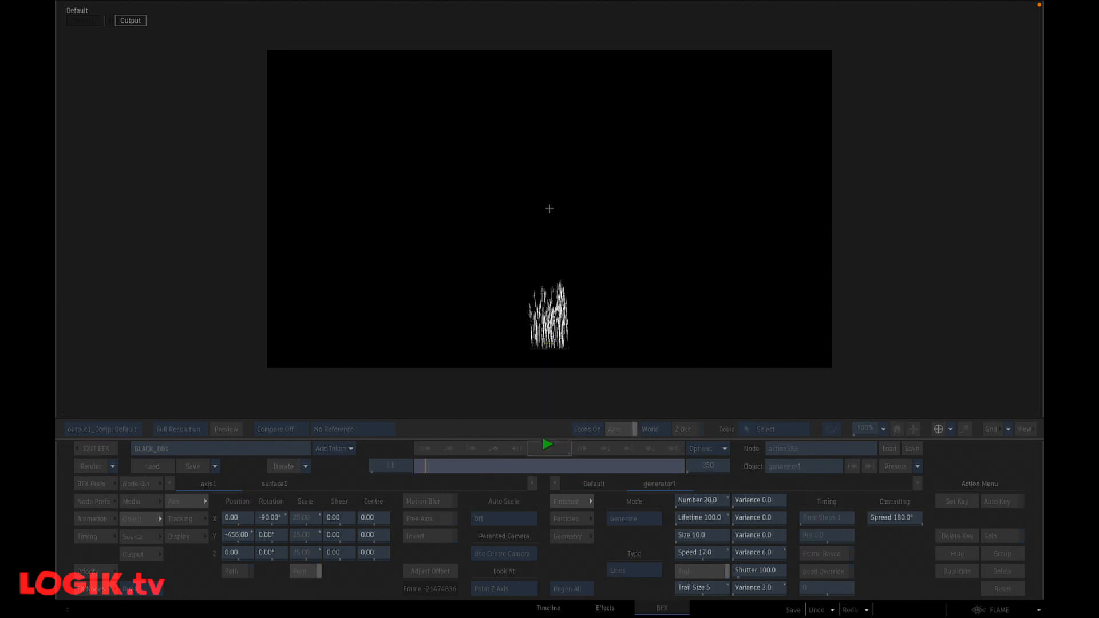